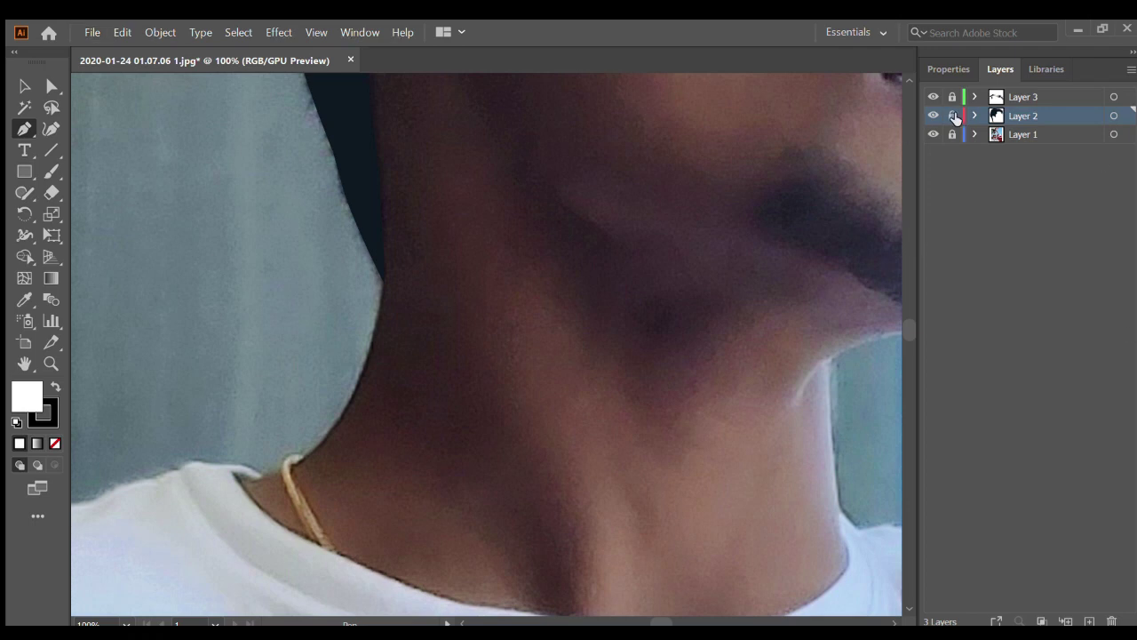
In Outline view, trace pen anchors down the neck and along the T-shirt collar
key(ctrl+y)
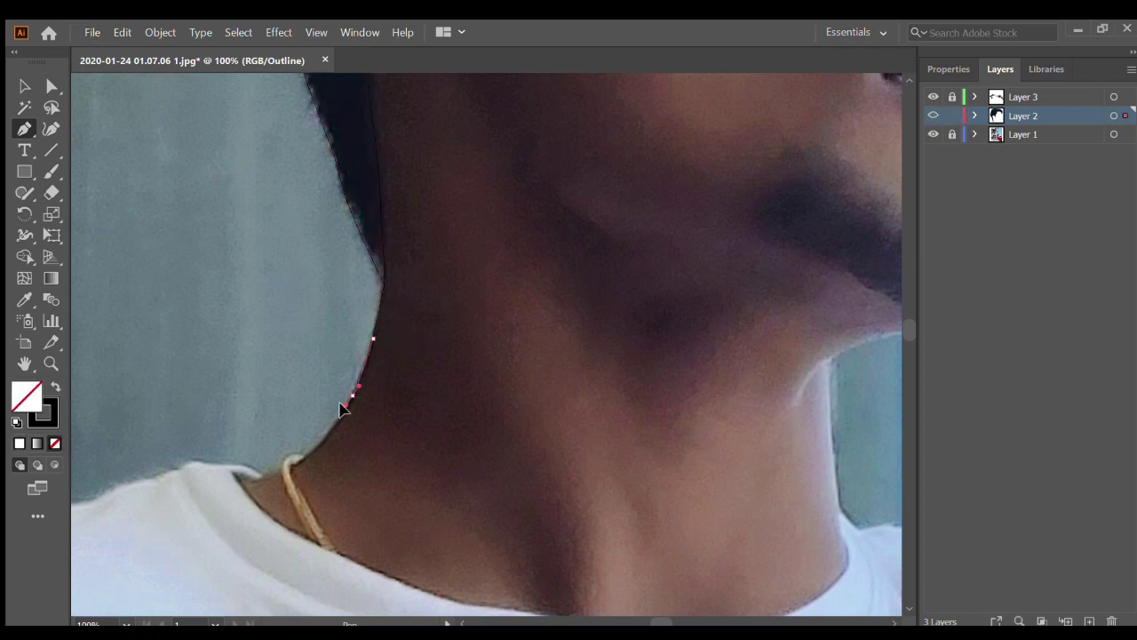
click(303, 455)
scroll(267, 498, down, 2)
scroll(267, 498, right, 3)
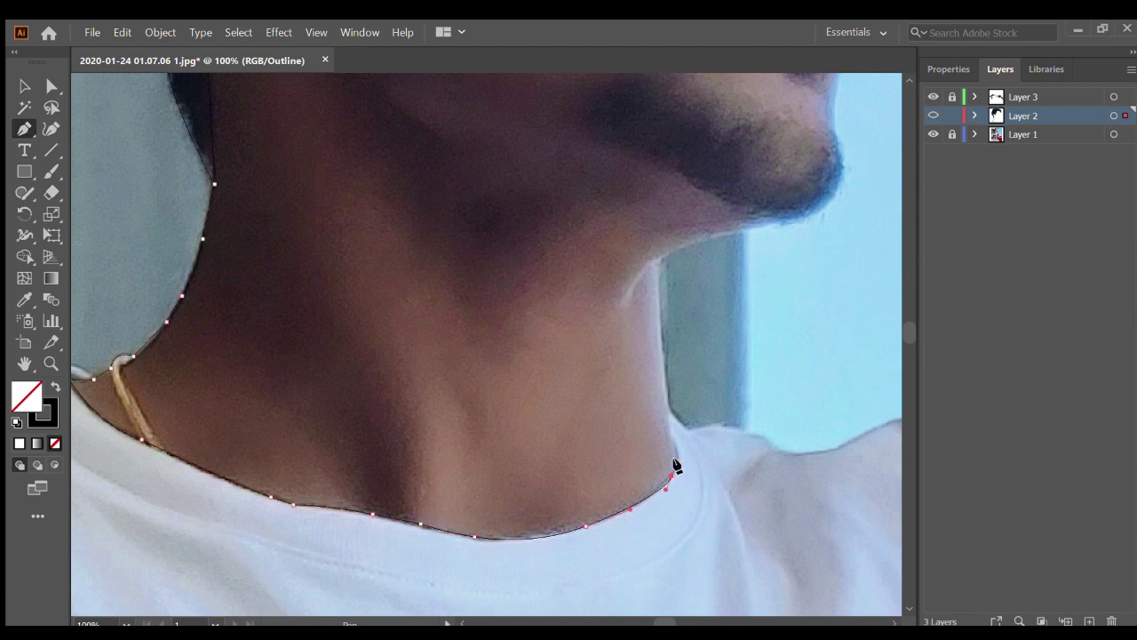
click(660, 318)
scroll(655, 293, up, 2)
click(658, 331)
click(735, 304)
click(765, 298)
Curve the outline up past the chin and lips toward the nose and glasses
drag(836, 201, 838, 178)
scroll(838, 178, up, 3)
scroll(837, 178, right, 3)
drag(680, 249, 682, 222)
scroll(693, 216, up, 2)
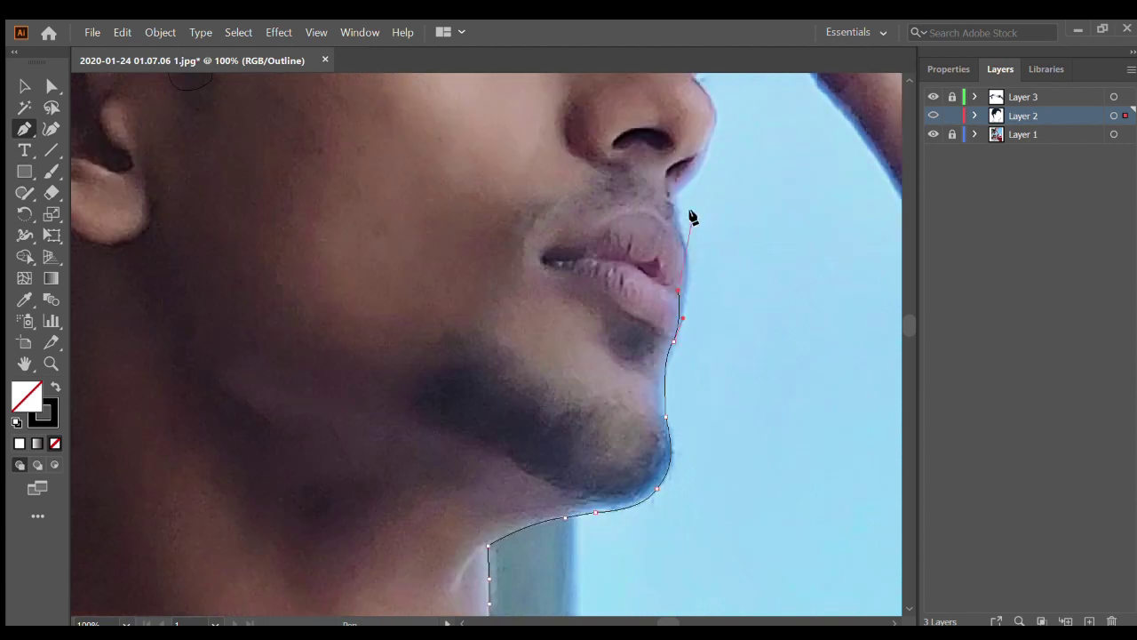
scroll(702, 178, up, 2)
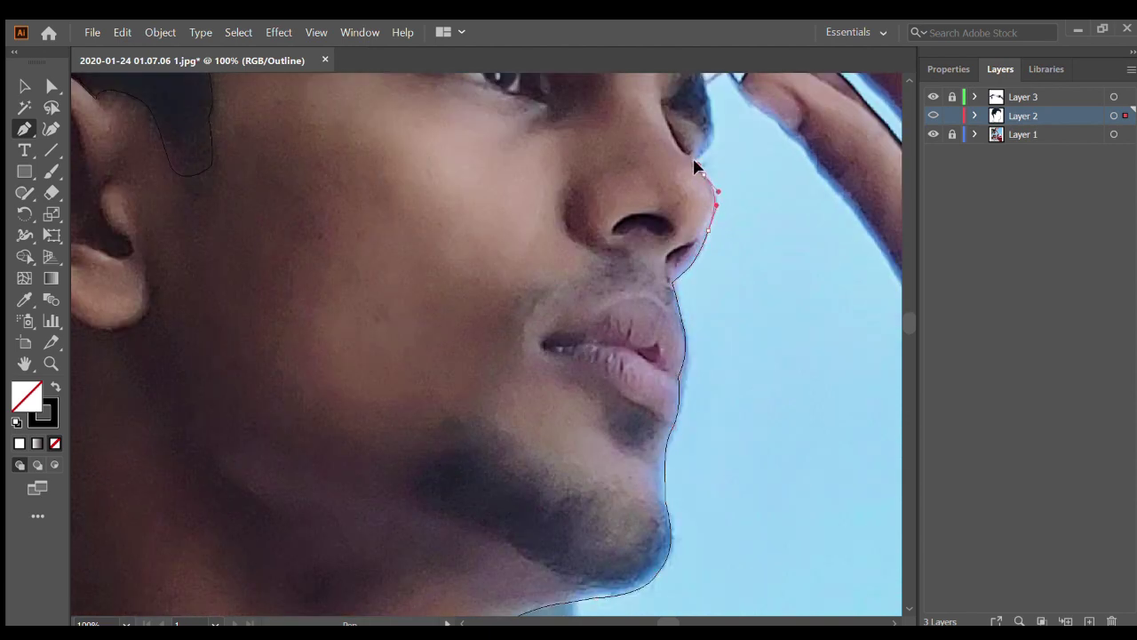
scroll(706, 182, down, 4)
scroll(591, 174, up, 4)
scroll(500, 235, down, 1)
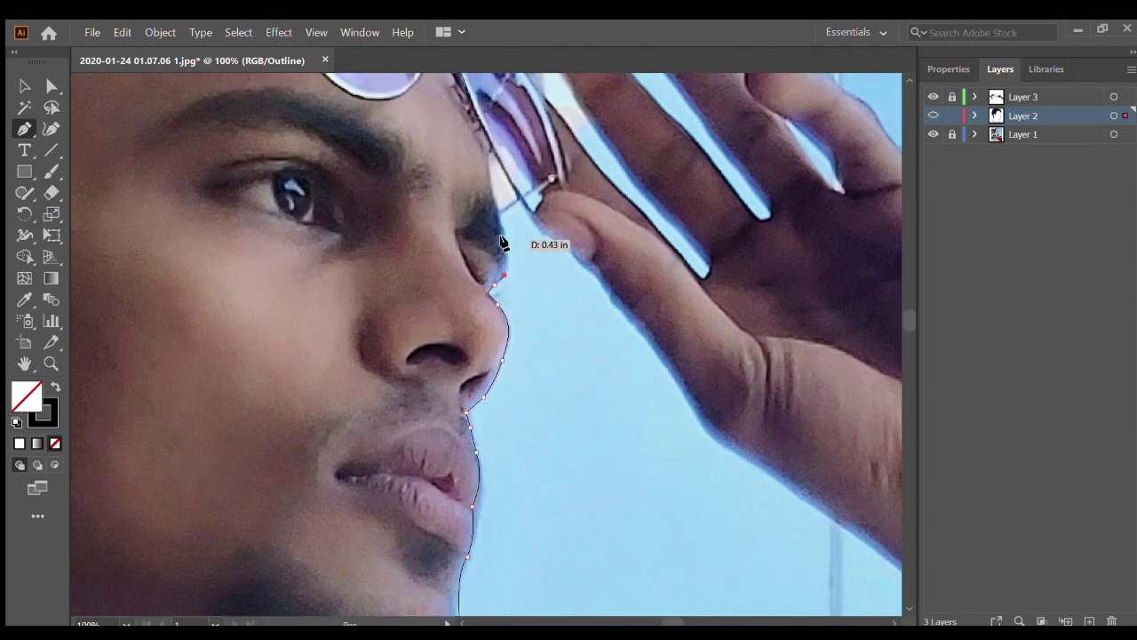
scroll(498, 218, up, 3)
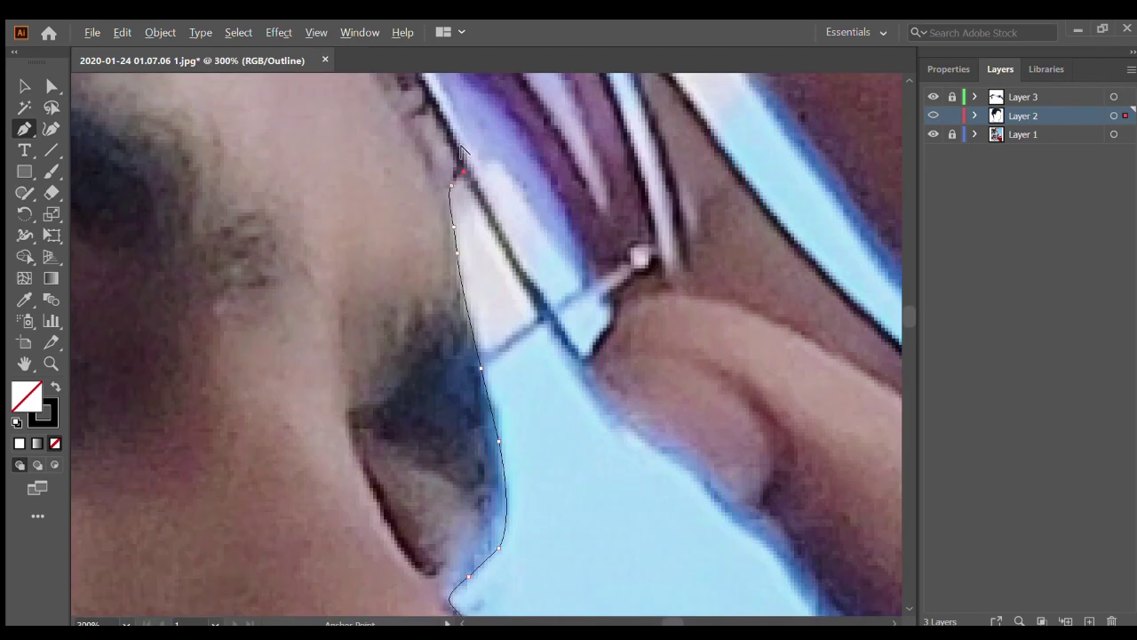
scroll(444, 160, up, 1)
scroll(384, 251, up, 3)
scroll(385, 251, down, 7)
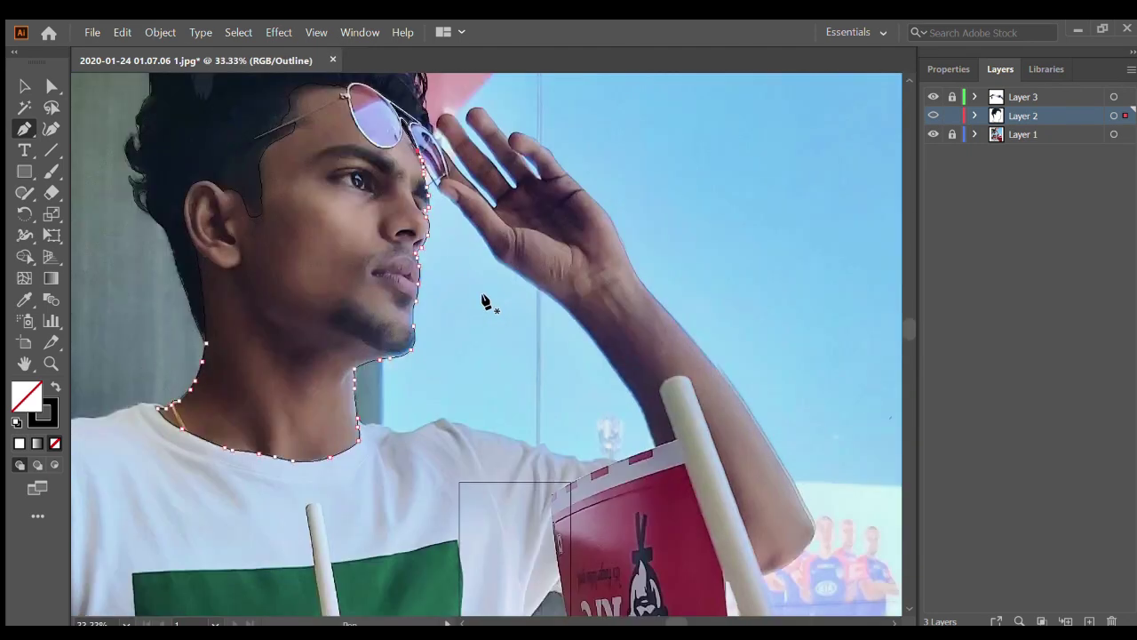
Back in Preview, trace the raised arm's lower edge up toward the hand
key(ctrl+y)
click(948, 68)
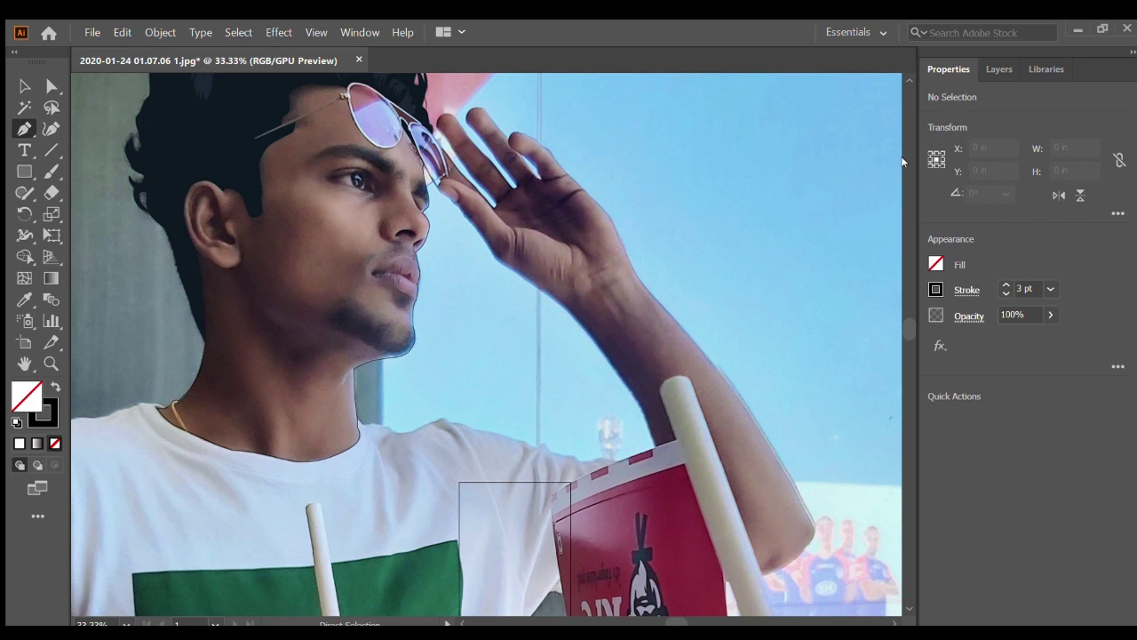
scroll(651, 430, up, 5)
scroll(592, 279, up, 3)
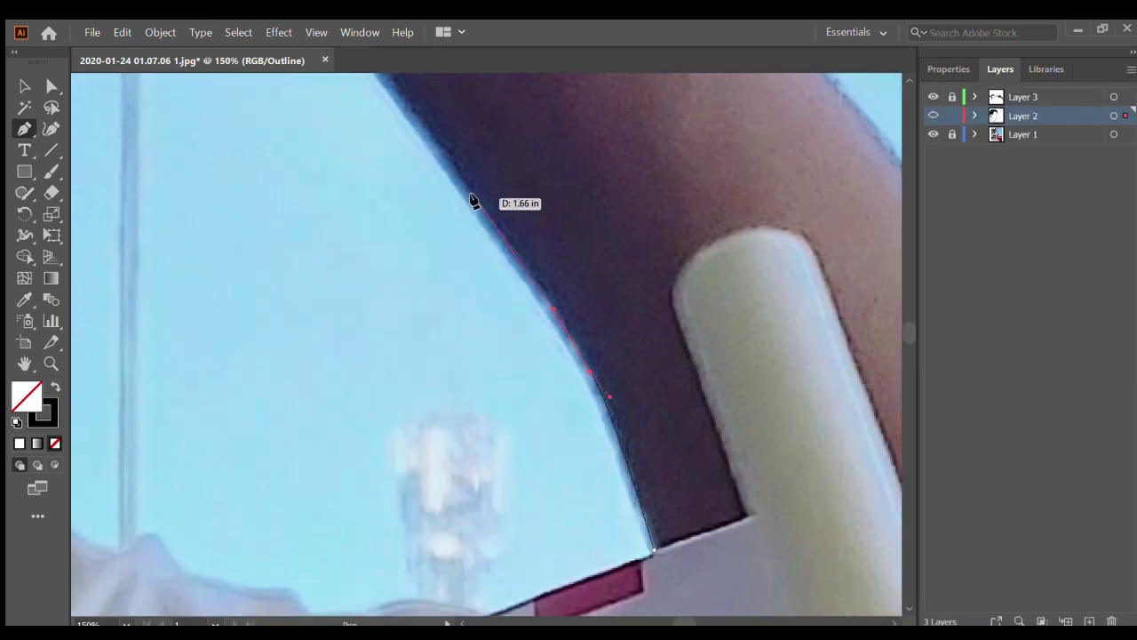
scroll(472, 198, up, 3)
click(343, 369)
click(198, 227)
scroll(160, 208, up, 3)
click(192, 206)
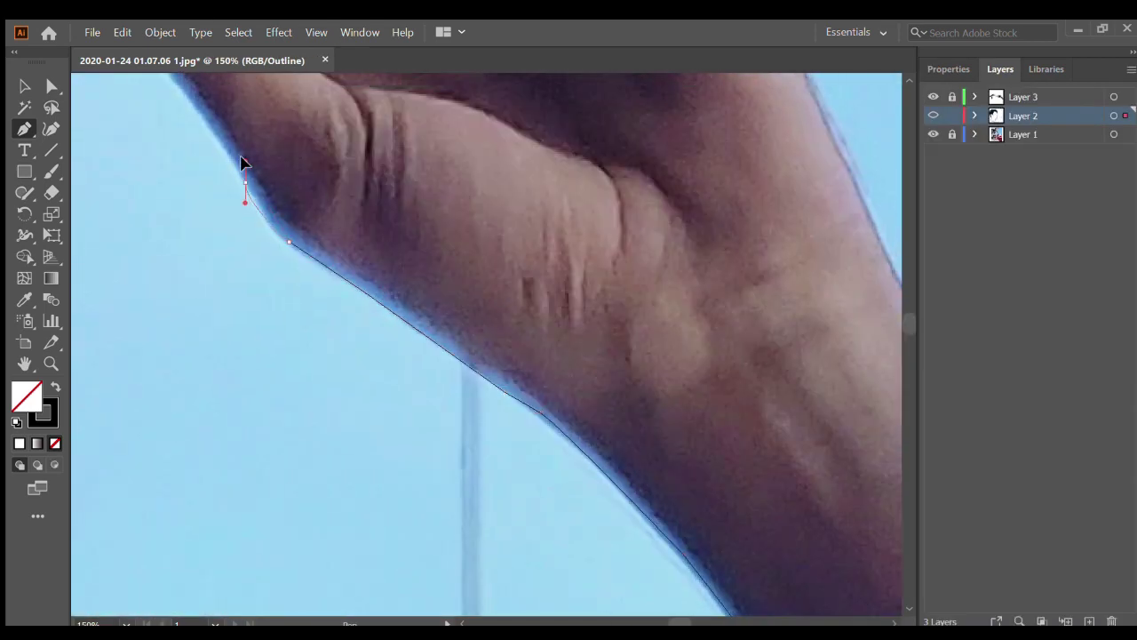
scroll(178, 213, up, 3)
scroll(111, 194, up, 3)
scroll(199, 190, up, 3)
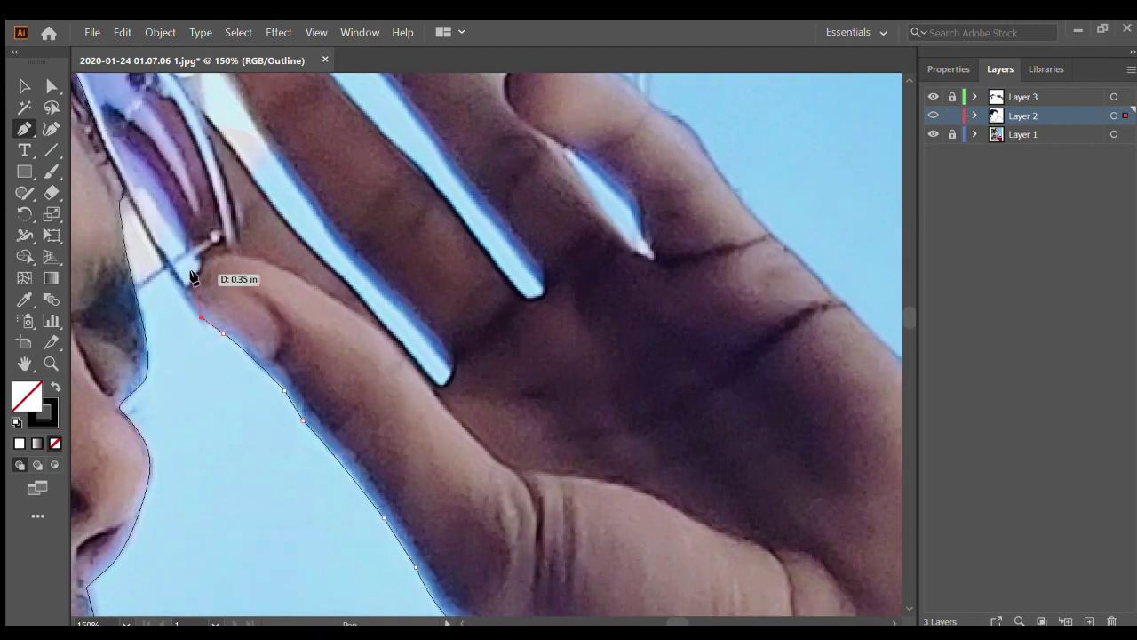
Curve the path around the first fingertip and along its edges and crease
drag(236, 256, 203, 213)
scroll(222, 240, up, 3)
click(273, 311)
click(441, 482)
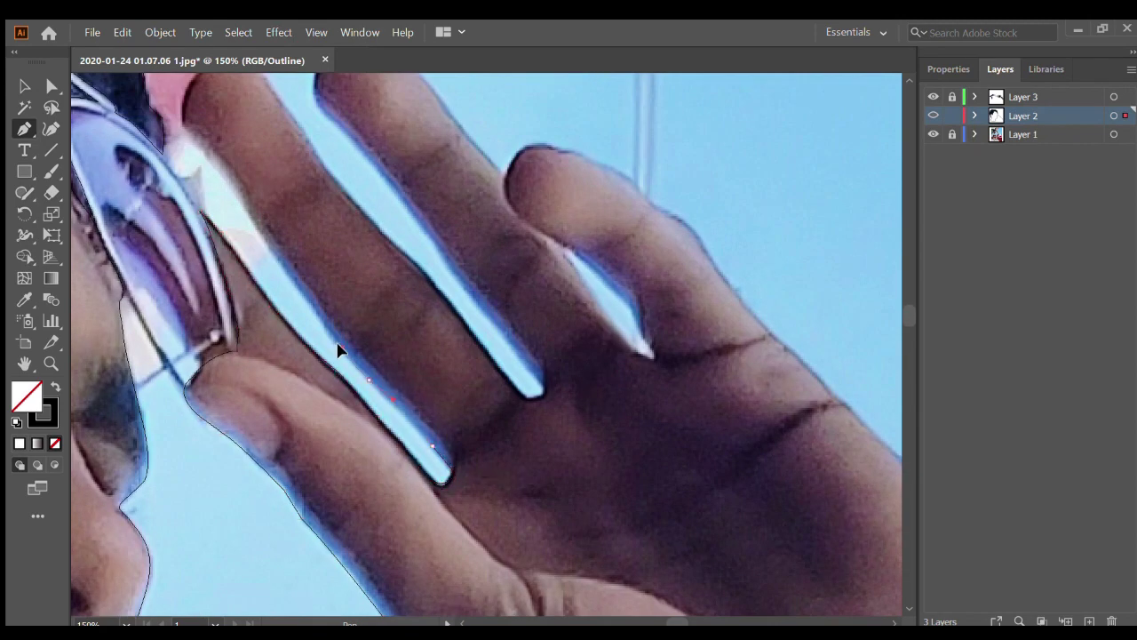
scroll(338, 350, up, 3)
drag(188, 192, 253, 167)
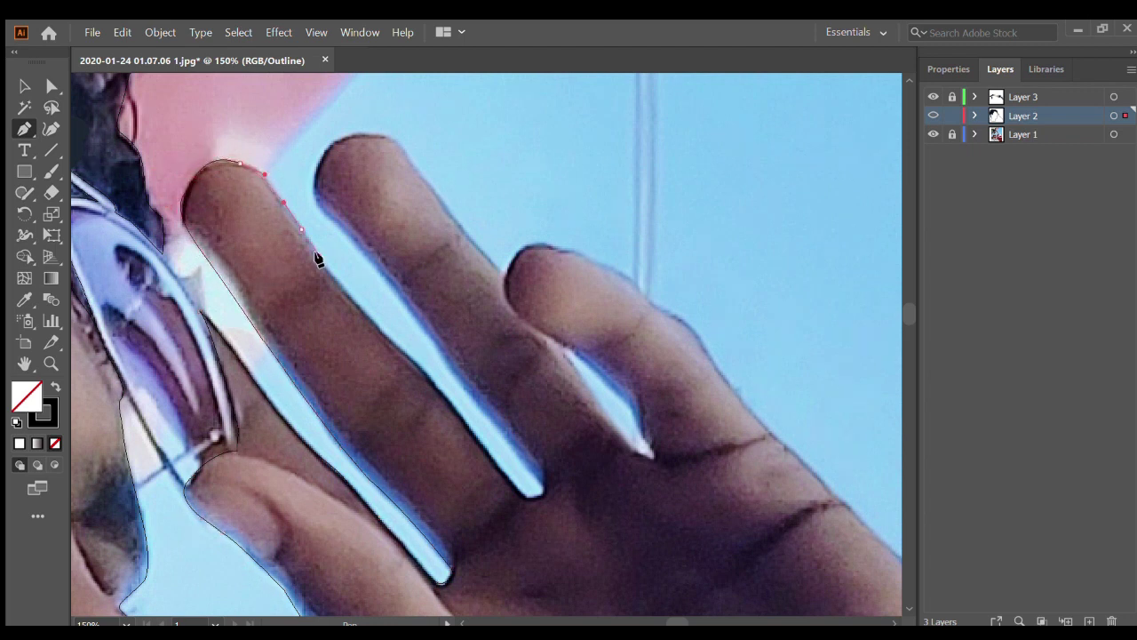
click(461, 413)
click(481, 445)
click(524, 492)
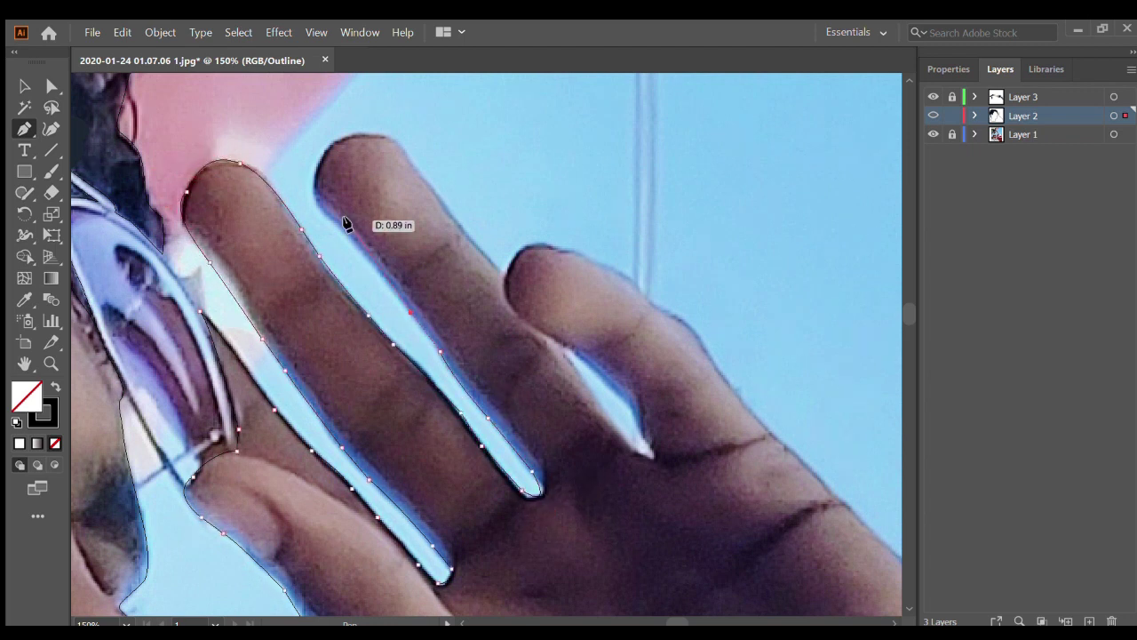
Outline the next fingers and continue down the hand's outer edge
click(401, 148)
drag(439, 195, 480, 253)
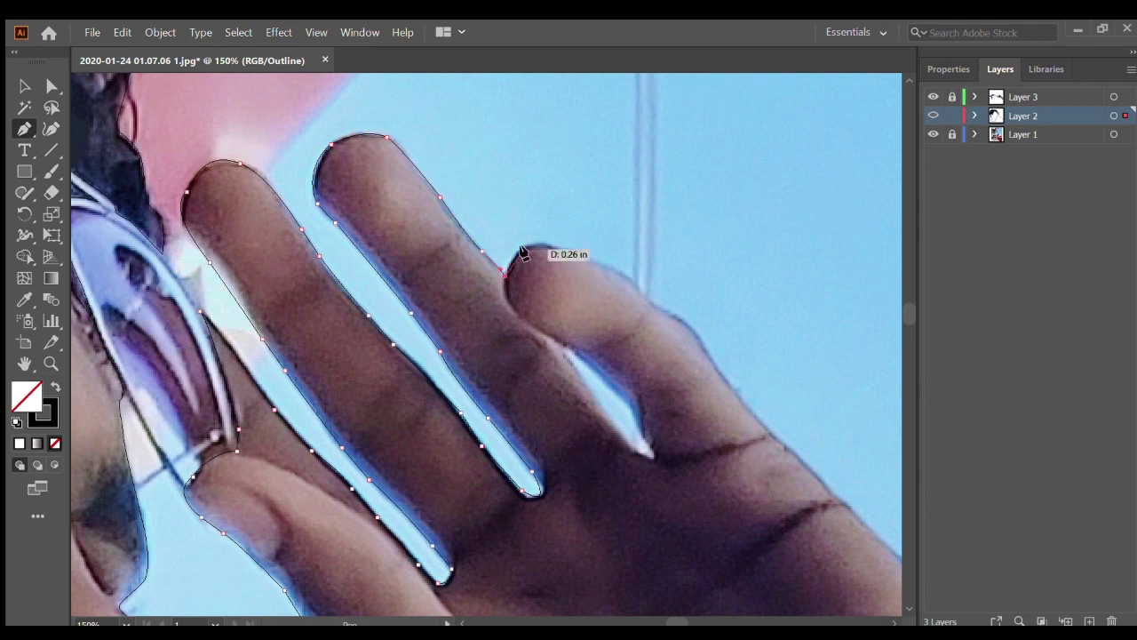
scroll(624, 280, down, 3)
drag(638, 218, 677, 276)
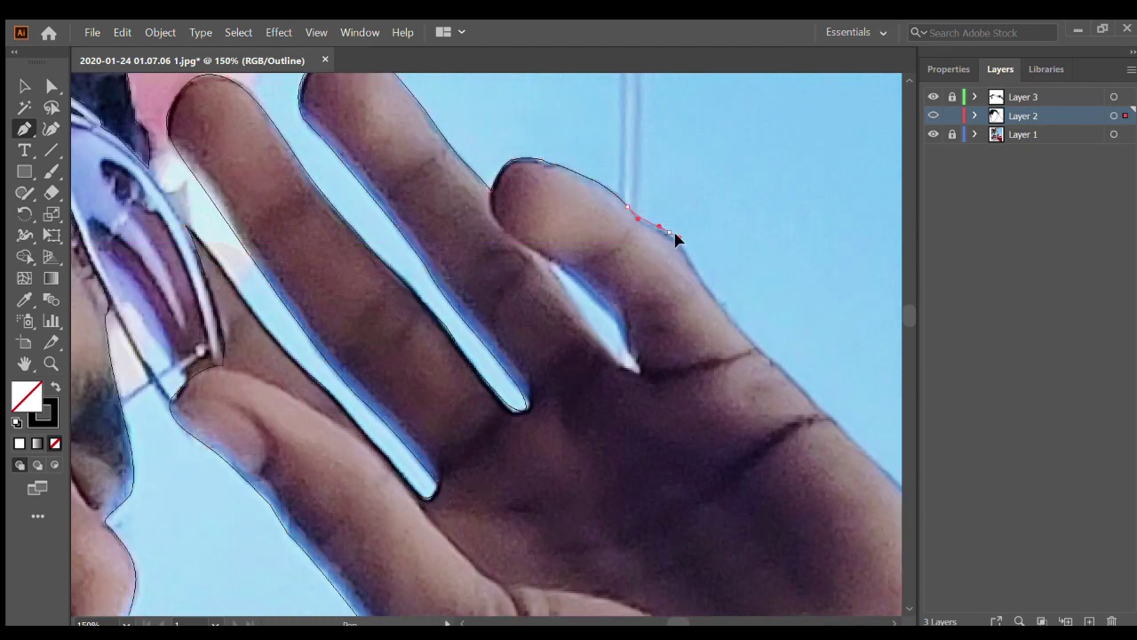
scroll(648, 310, down, 3)
scroll(648, 310, right, 4)
click(494, 204)
click(550, 269)
scroll(667, 379, down, 5)
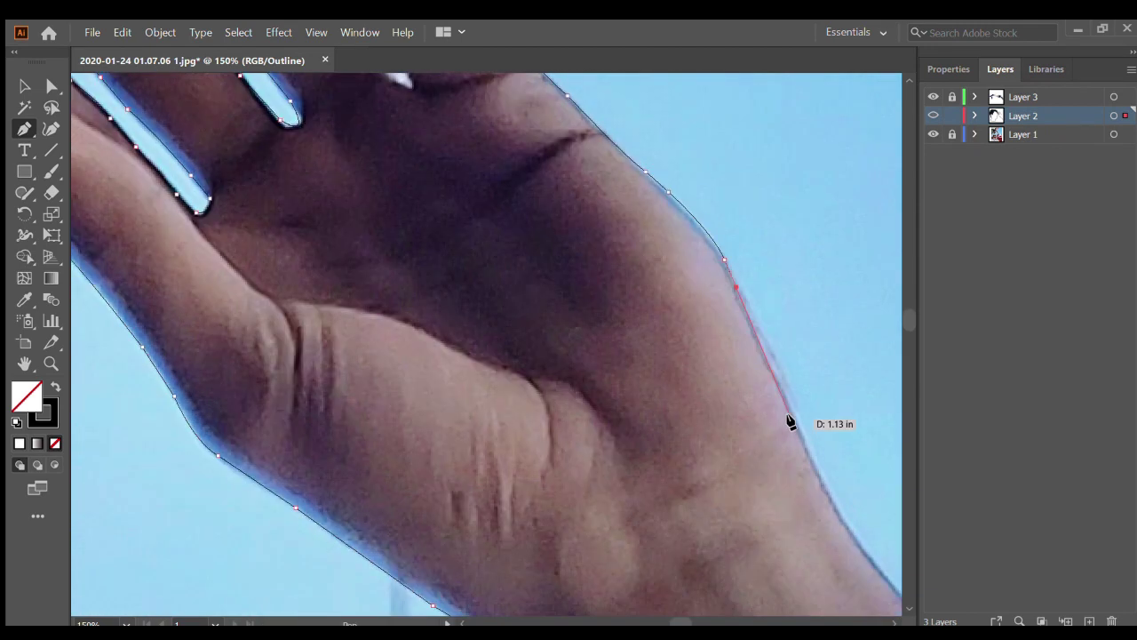
scroll(787, 418, down, 4)
Trace down the forearm and curve around the elbow to the straw, then hide the photo to check
click(602, 465)
scroll(799, 489, down, 3)
scroll(657, 436, down, 2)
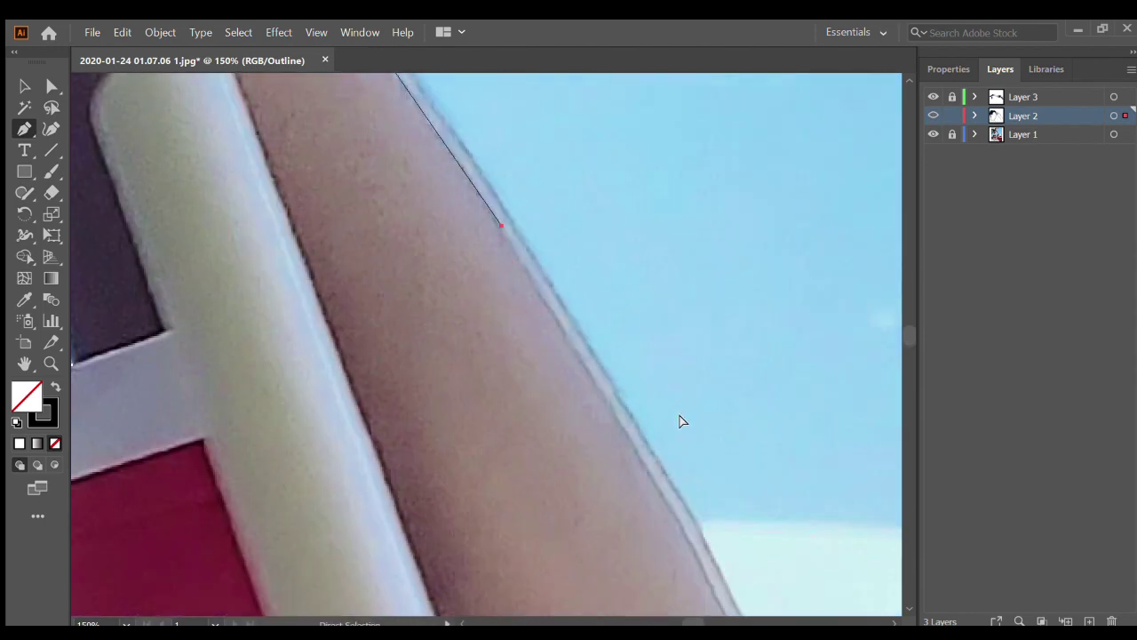
scroll(681, 421, down, 4)
scroll(527, 452, up, 7)
drag(365, 413, 372, 432)
scroll(284, 510, down, 2)
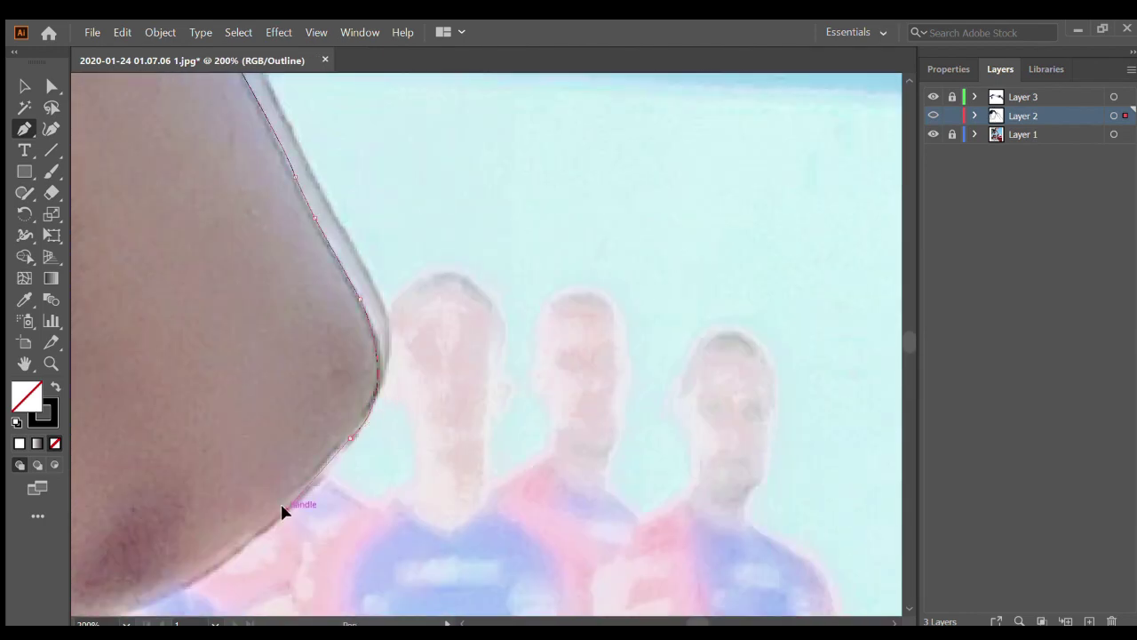
scroll(302, 497, down, 2)
scroll(302, 497, left, 3)
drag(521, 325, 456, 396)
scroll(112, 241, down, 4)
scroll(328, 157, up, 4)
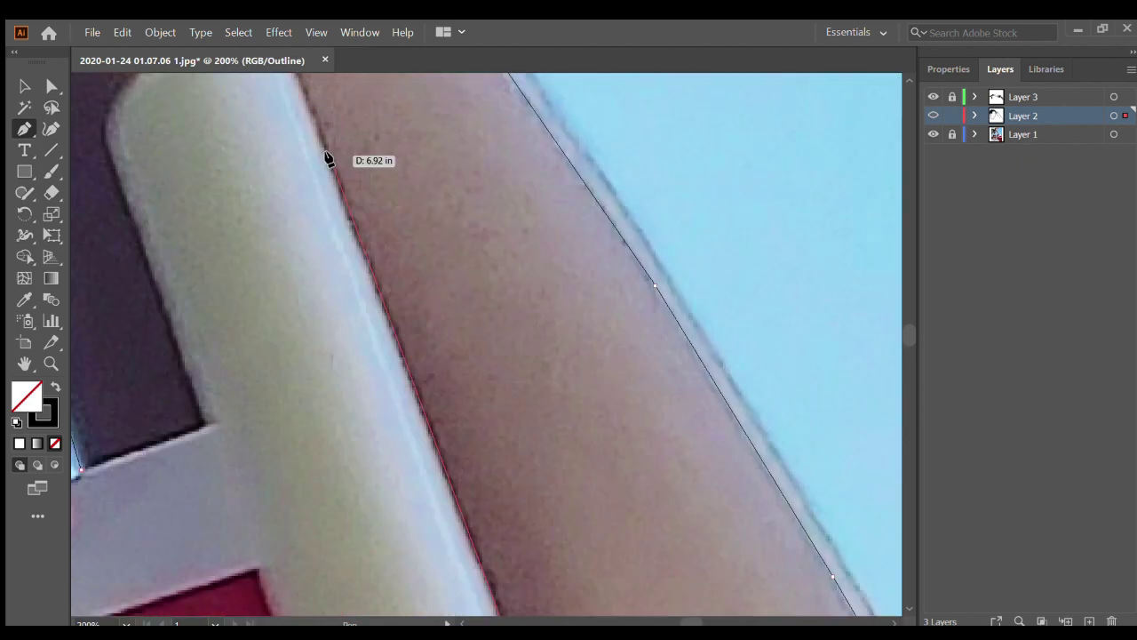
scroll(156, 218, up, 1)
scroll(177, 373, down, 3)
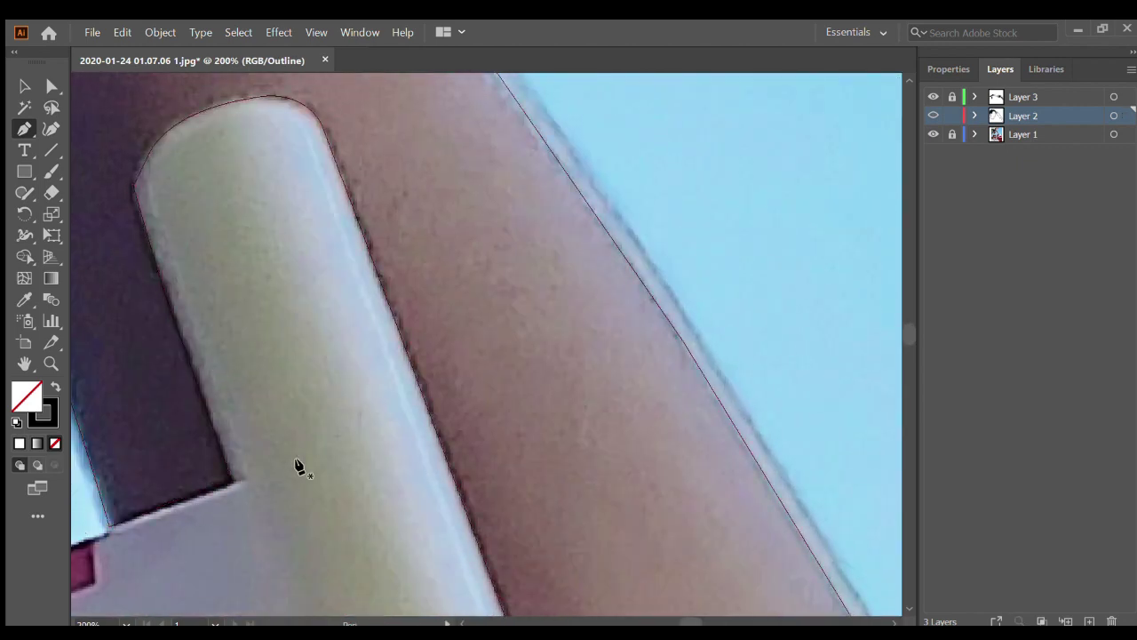
scroll(297, 465, down, 6)
ctrl+click(934, 115)
click(933, 134)
With the photo shown again, trace from the sleeve down and around the thumb
click(932, 134)
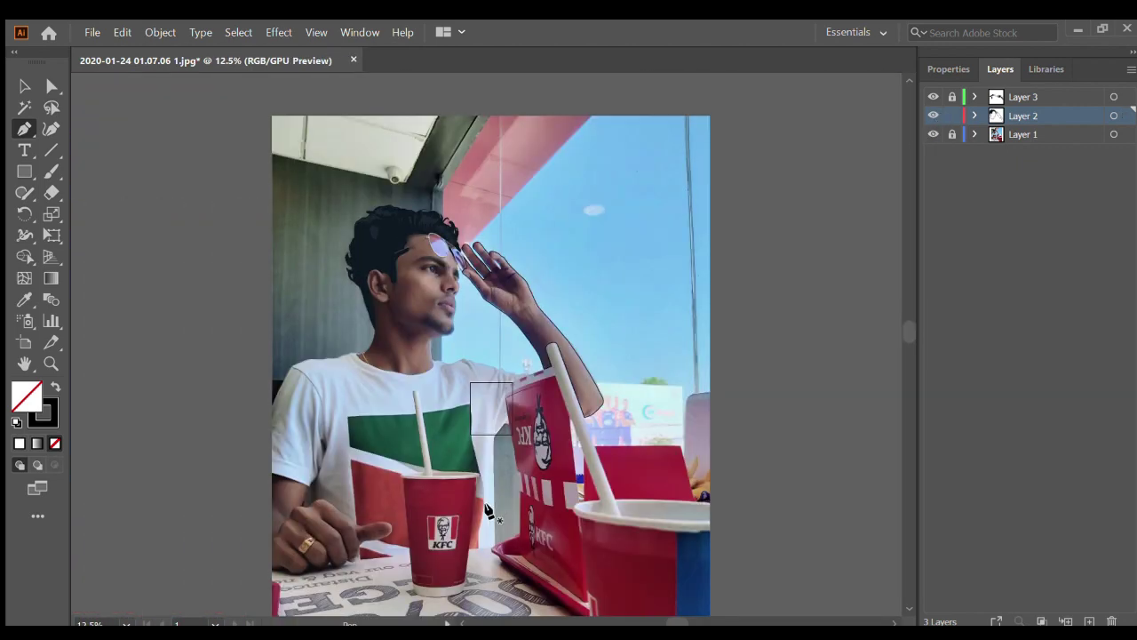
scroll(282, 515, up, 5)
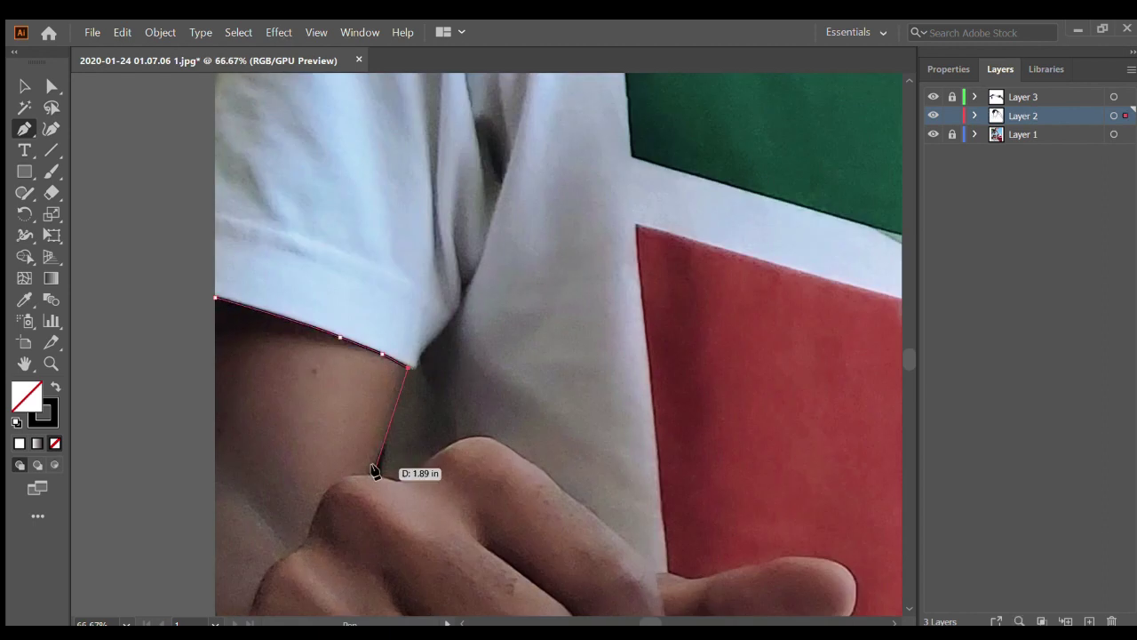
click(374, 471)
scroll(388, 398, down, 2)
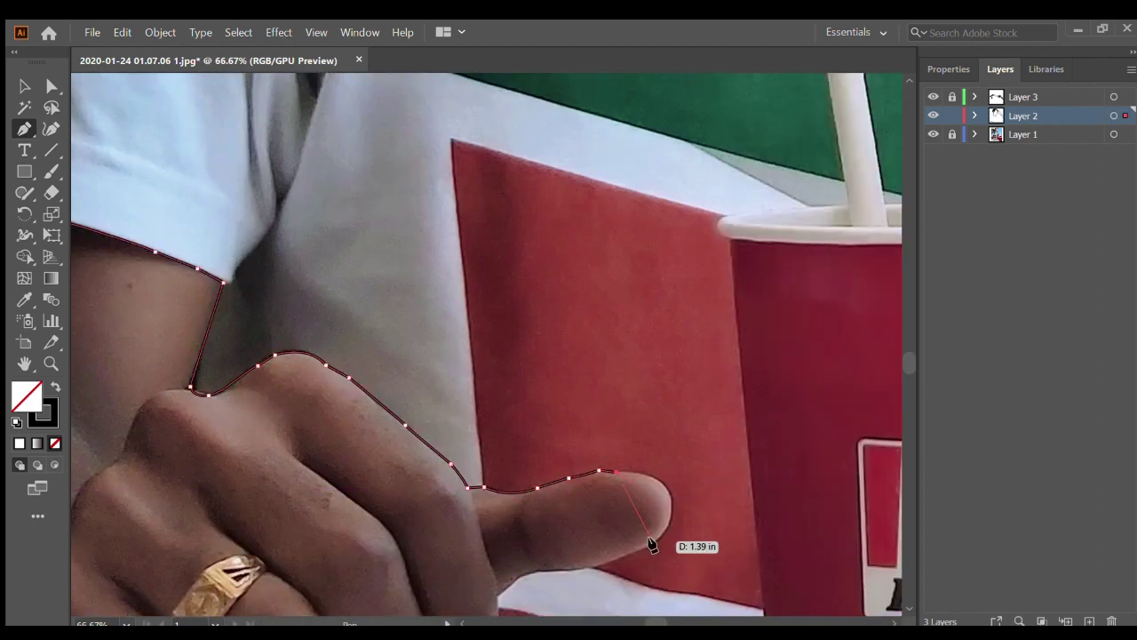
click(653, 540)
click(596, 566)
click(559, 571)
click(514, 582)
scroll(533, 573, down, 5)
Continue along the fist's underside and knuckle, then zoom out and toggle the photo to check
click(499, 445)
click(462, 484)
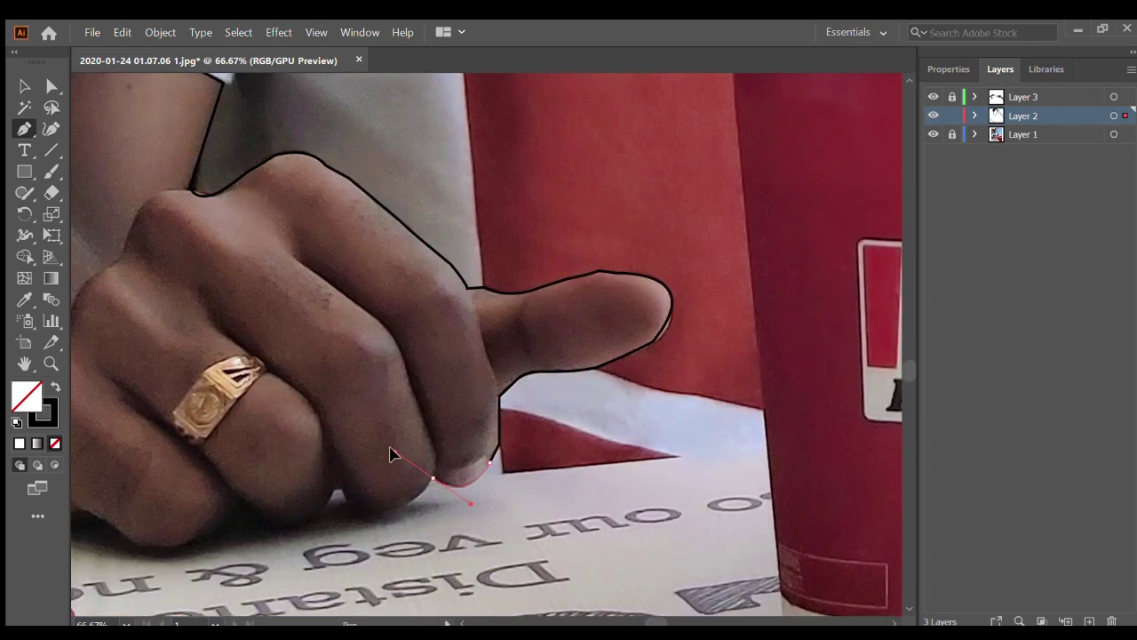
click(398, 508)
drag(336, 489, 299, 528)
drag(179, 548, 129, 553)
scroll(185, 536, left, 3)
scroll(174, 546, left, 2)
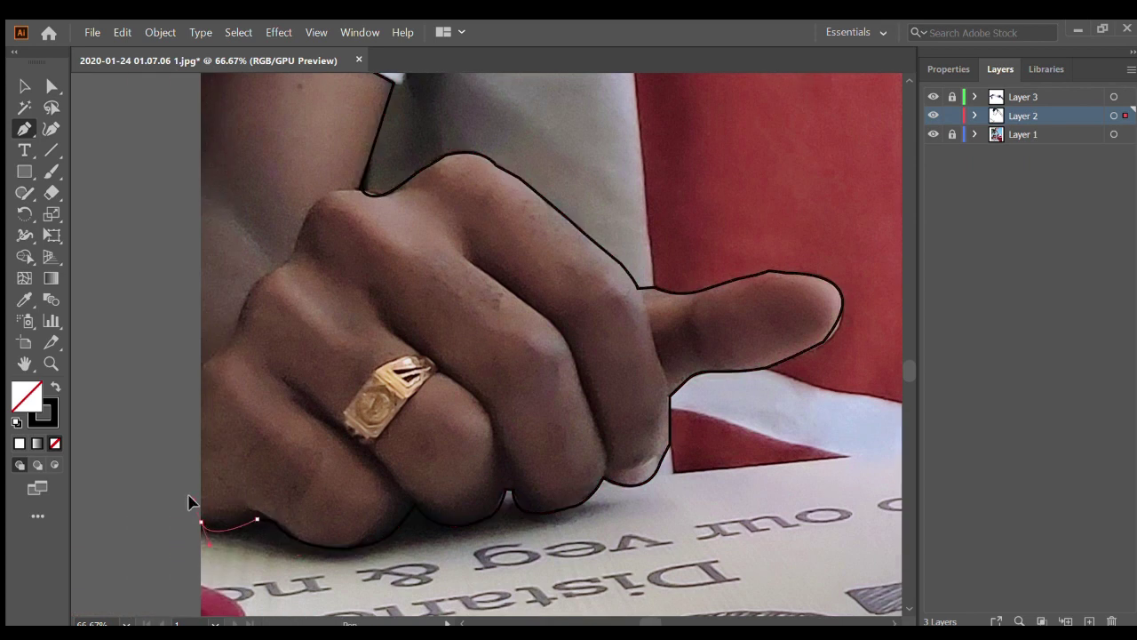
scroll(195, 373, up, 5)
key(ctrl+minus)
key(ctrl+minus)
key(ctrl+minus)
click(933, 134)
click(933, 134)
Swap fill and stroke and draw a black shadow shape between the fingers around the ring
scroll(281, 413, up, 5)
key(shift+x)
drag(522, 462, 460, 297)
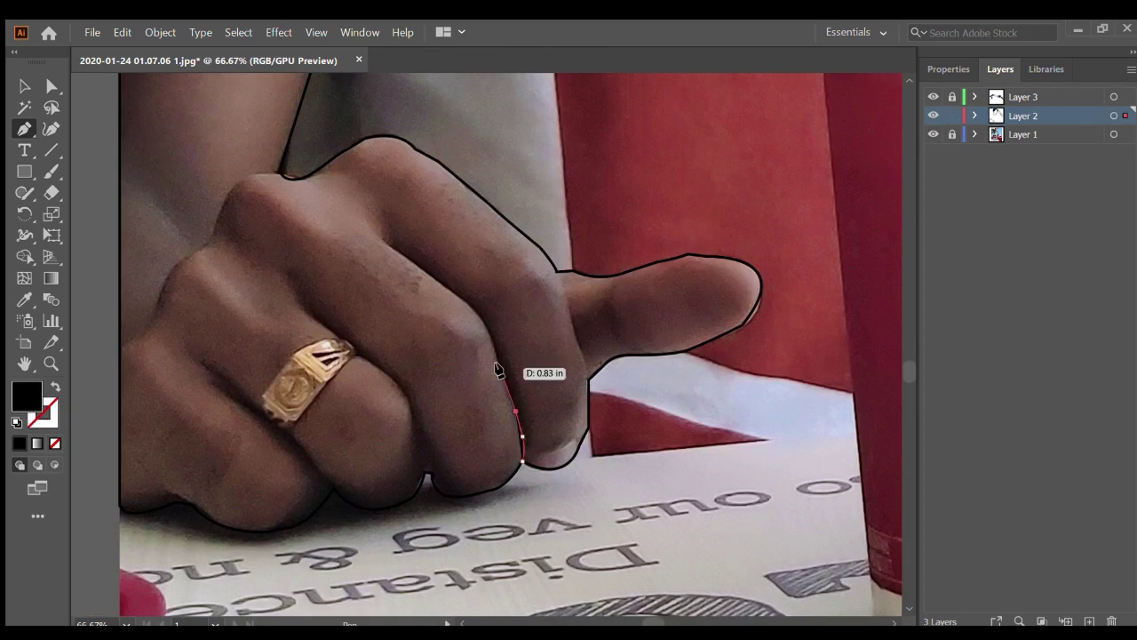
drag(382, 242, 479, 266)
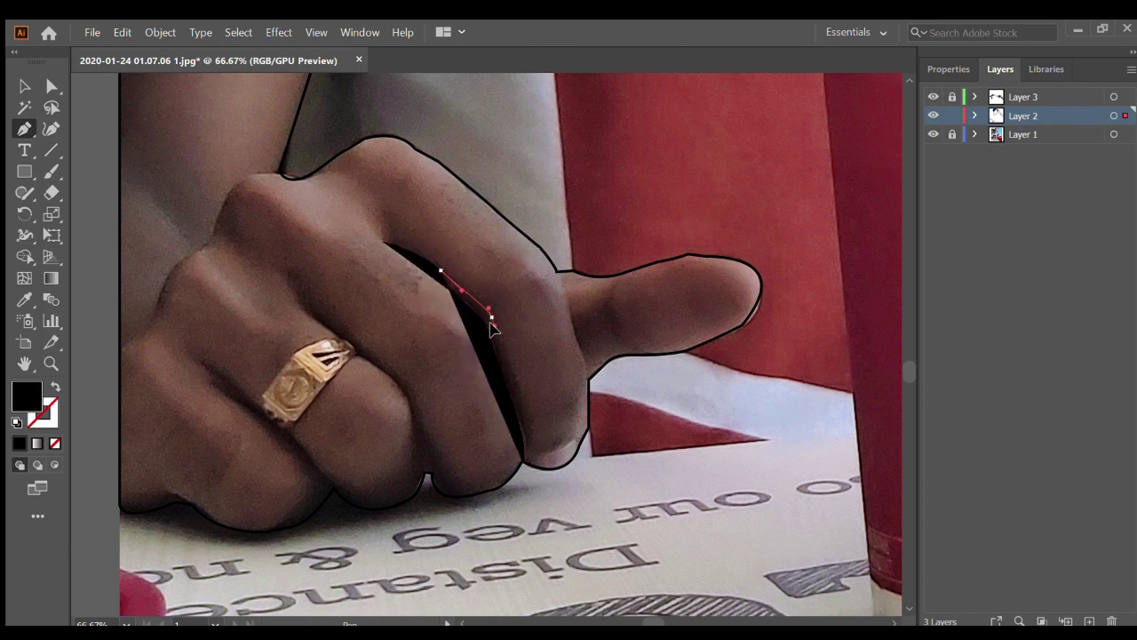
drag(334, 336, 352, 352)
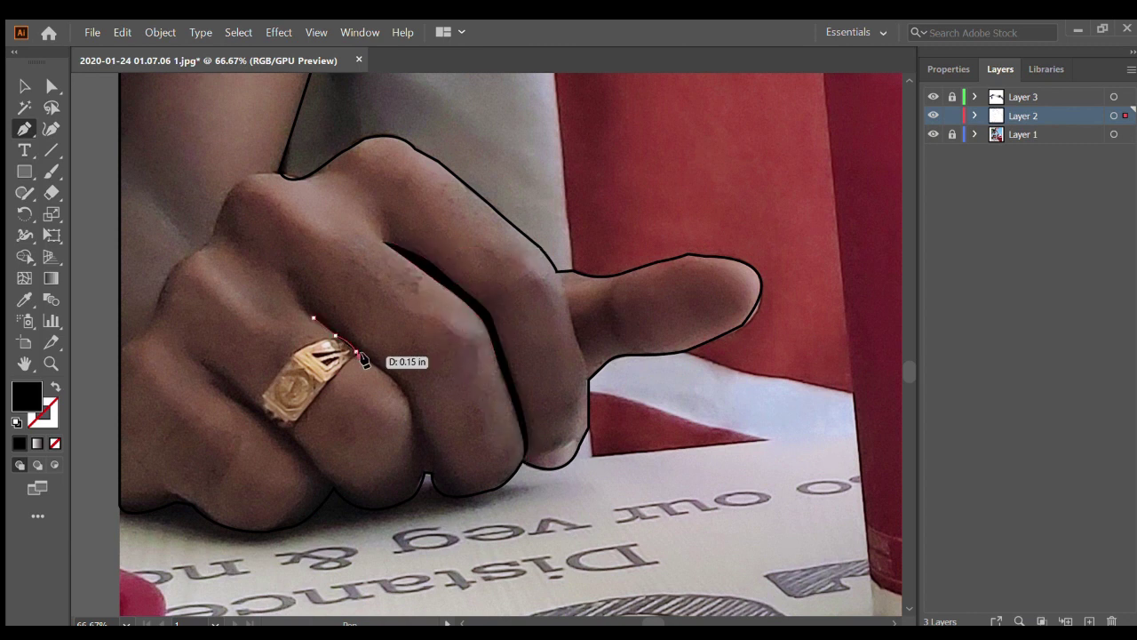
drag(426, 471, 344, 333)
Draw a new outline path along the finger edge up to the knuckle
drag(213, 382, 206, 380)
drag(302, 491, 305, 500)
scroll(305, 507, up, 5)
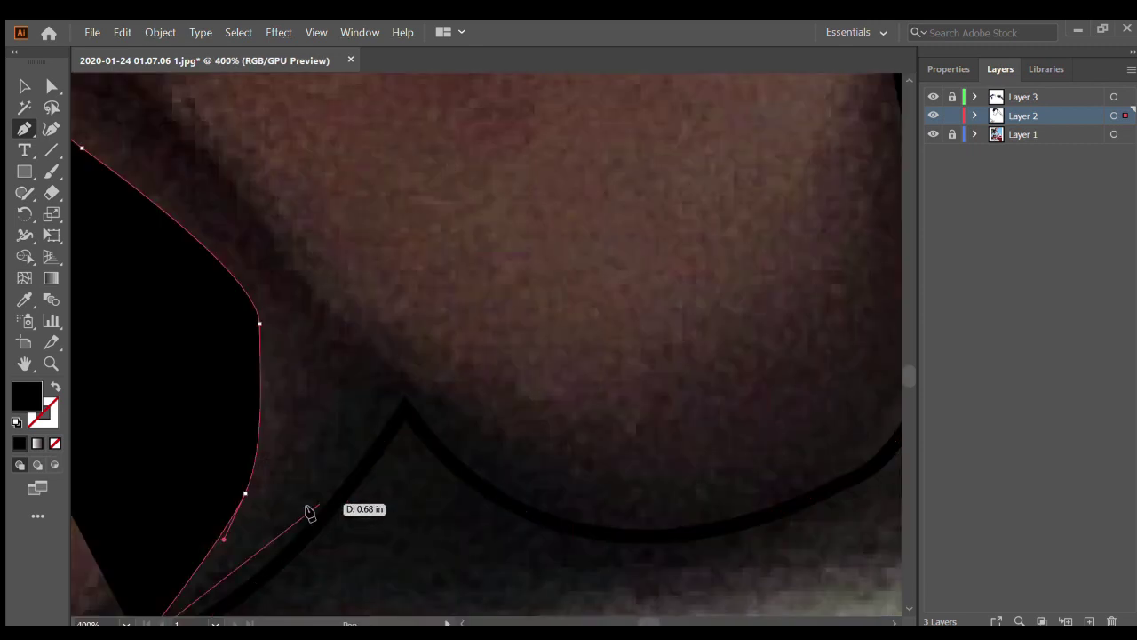
click(292, 478)
scroll(408, 324, down, 8)
drag(409, 324, 391, 281)
scroll(391, 293, up, 2)
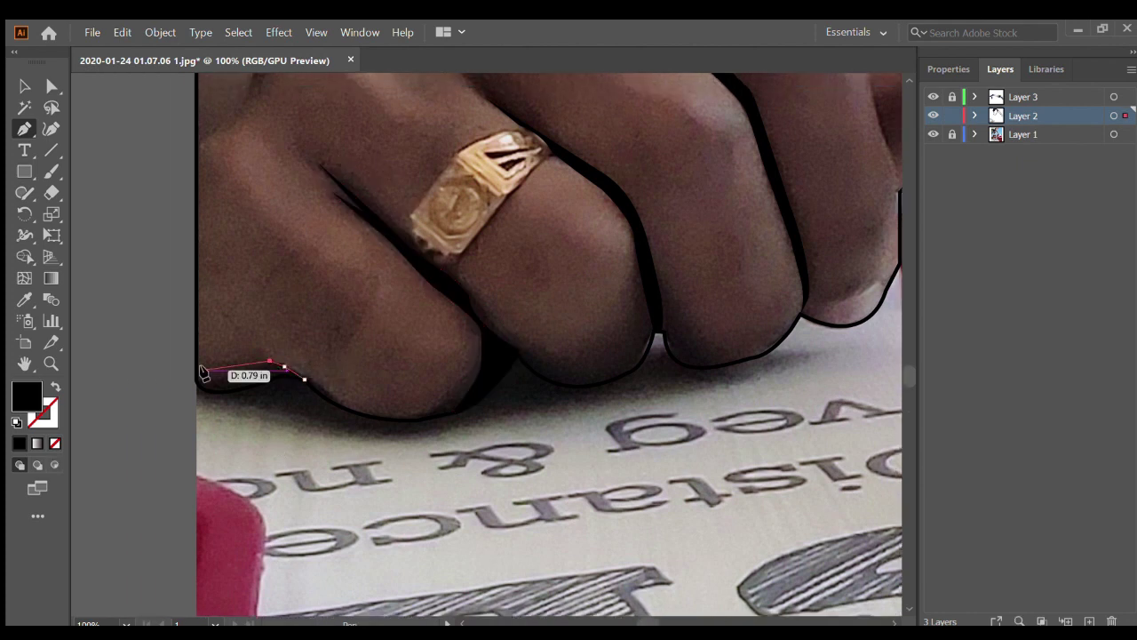
Trace another outline along the finger edge, checking it in Outline view
drag(196, 366, 175, 371)
scroll(229, 393, up, 5)
click(457, 347)
key(ctrl+y)
click(603, 301)
key(ctrl+y)
scroll(800, 251, down, 3)
scroll(800, 250, down, 5)
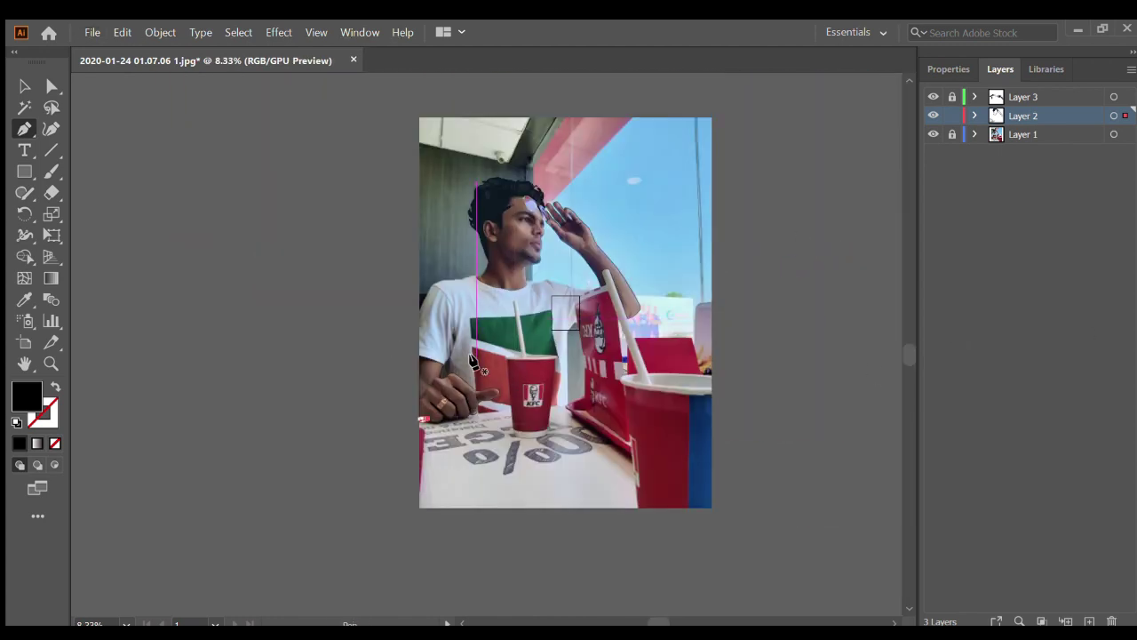
scroll(472, 360, up, 7)
Extend the outline from the thumb down the arm edge to the lower outline, undoing a stray path
scroll(470, 381, up, 2)
click(374, 178)
click(405, 268)
drag(441, 393, 453, 413)
click(949, 69)
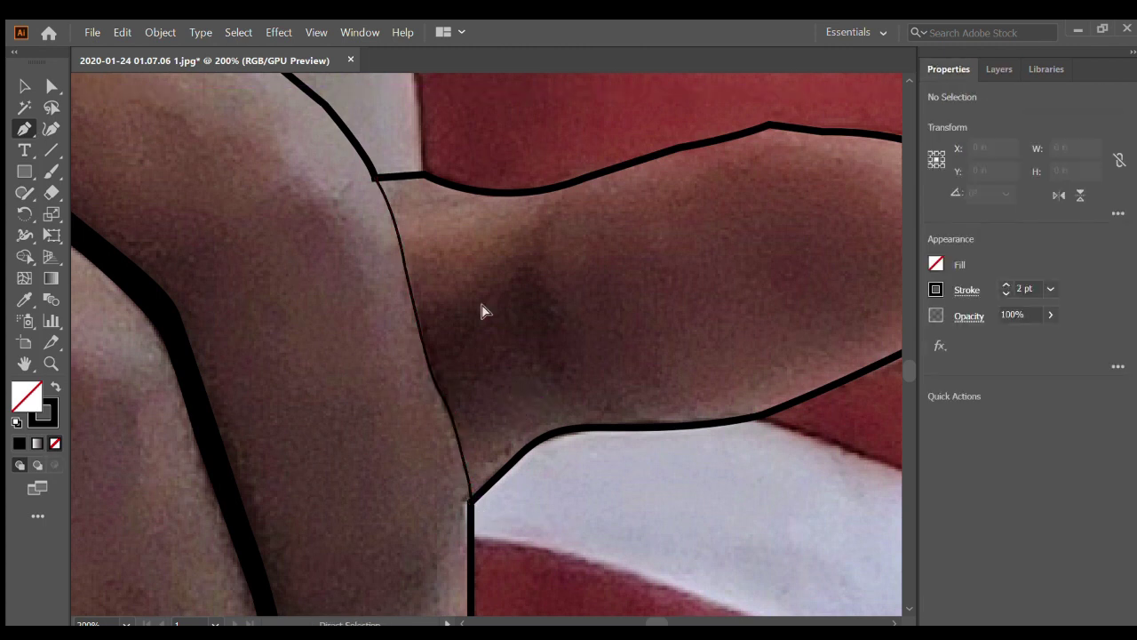
key(ctrl+z)
click(374, 177)
click(418, 310)
click(465, 488)
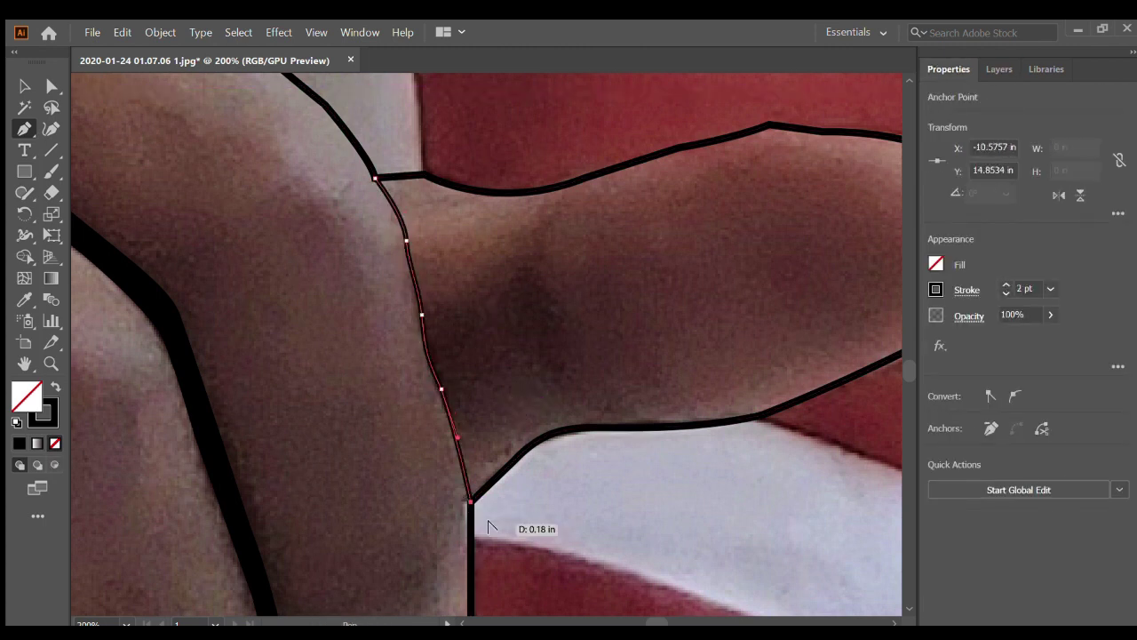
scroll(490, 525, down, 5)
scroll(509, 338, up, 5)
scroll(509, 337, up, 3)
Draw and close a black-filled shadow shape on the finger
key(shift+x)
click(430, 150)
click(451, 287)
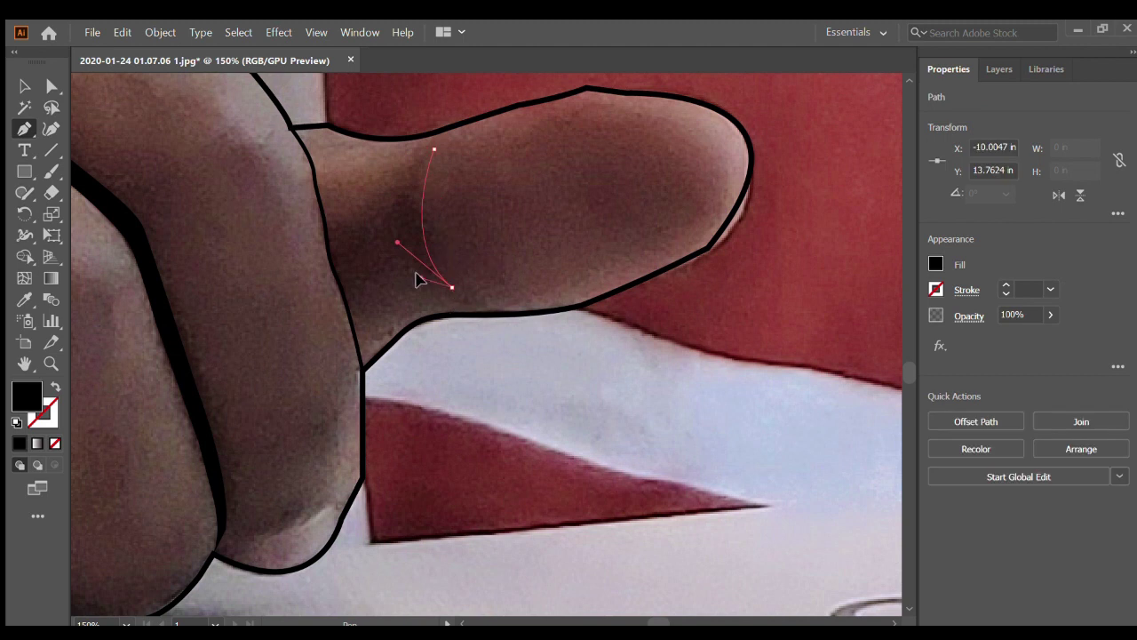
click(352, 269)
click(423, 156)
scroll(503, 203, down, 5)
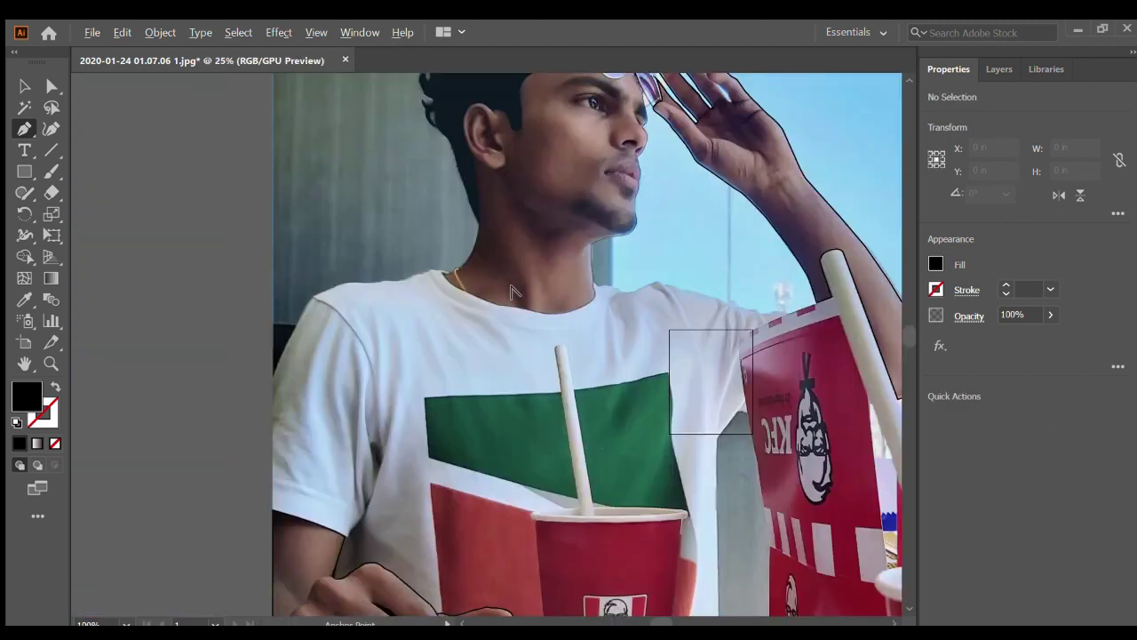
scroll(503, 203, up, 5)
scroll(503, 204, down, 3)
click(998, 68)
In Outline mode, trace the eyebrow's upper edge with spiky hair points at its end
key(ctrl+y)
scroll(724, 328, up, 4)
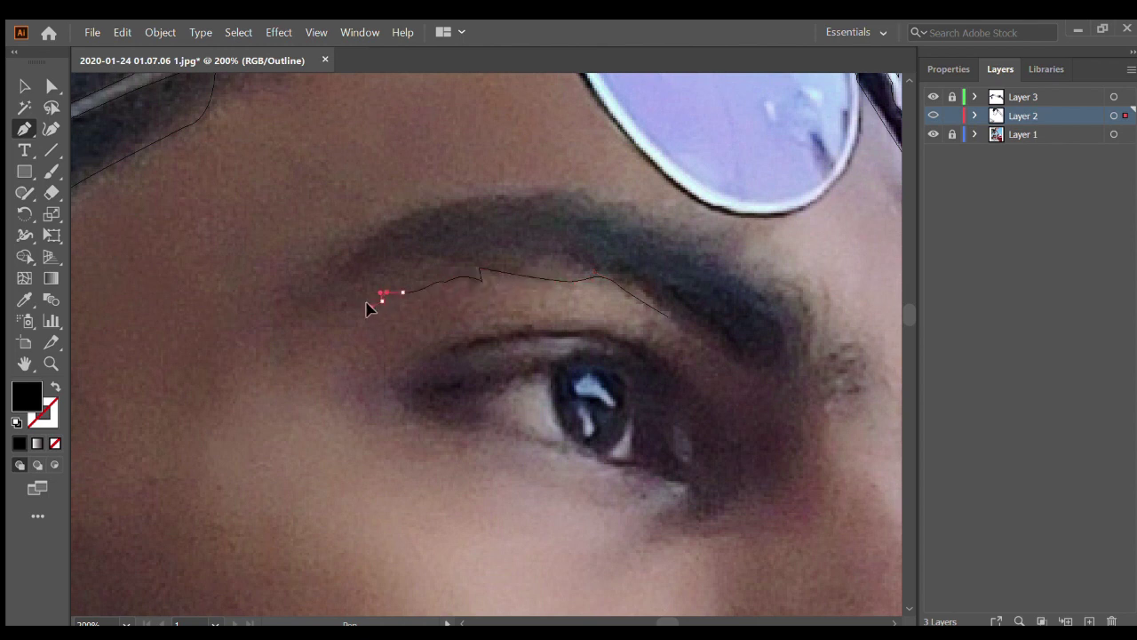
click(426, 203)
click(452, 197)
click(480, 196)
click(503, 194)
click(655, 227)
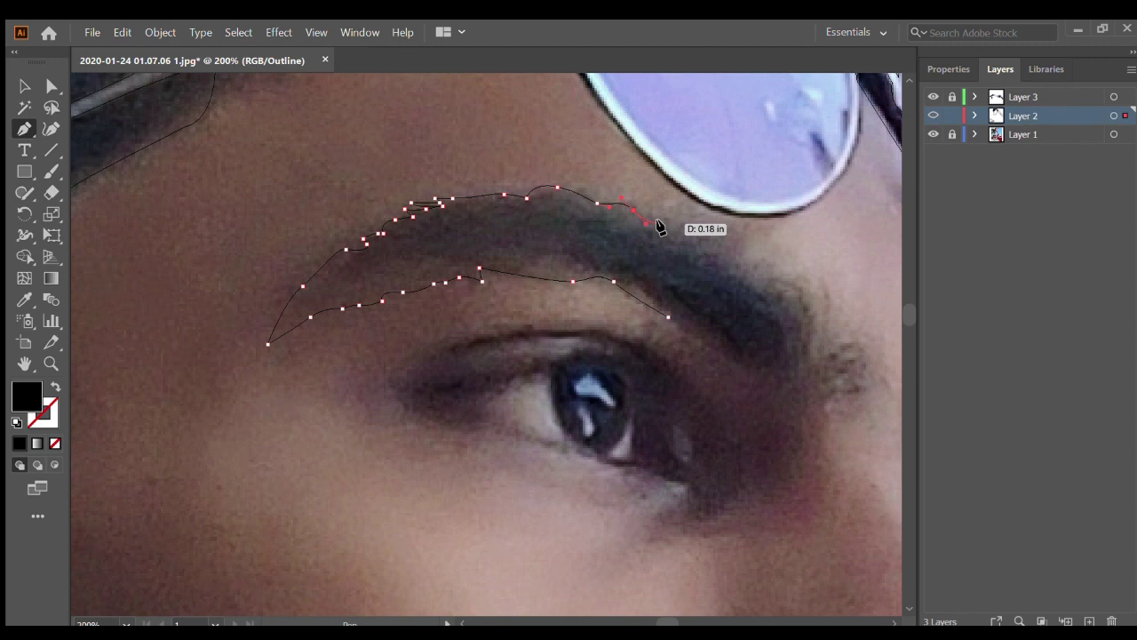
click(693, 242)
click(723, 260)
click(761, 282)
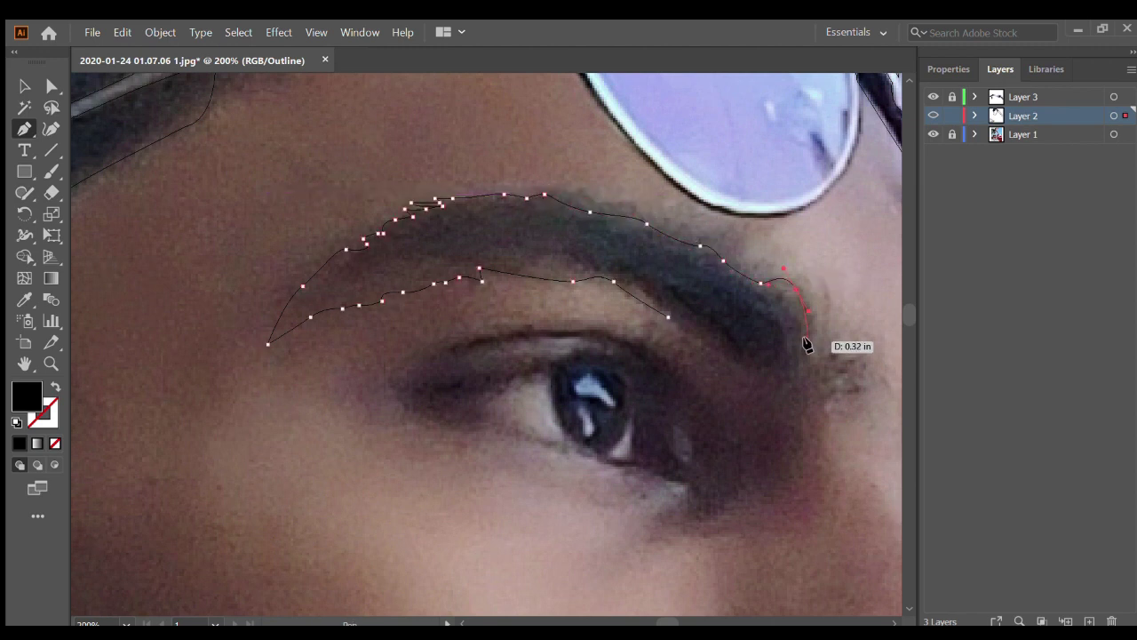
drag(827, 347, 760, 336)
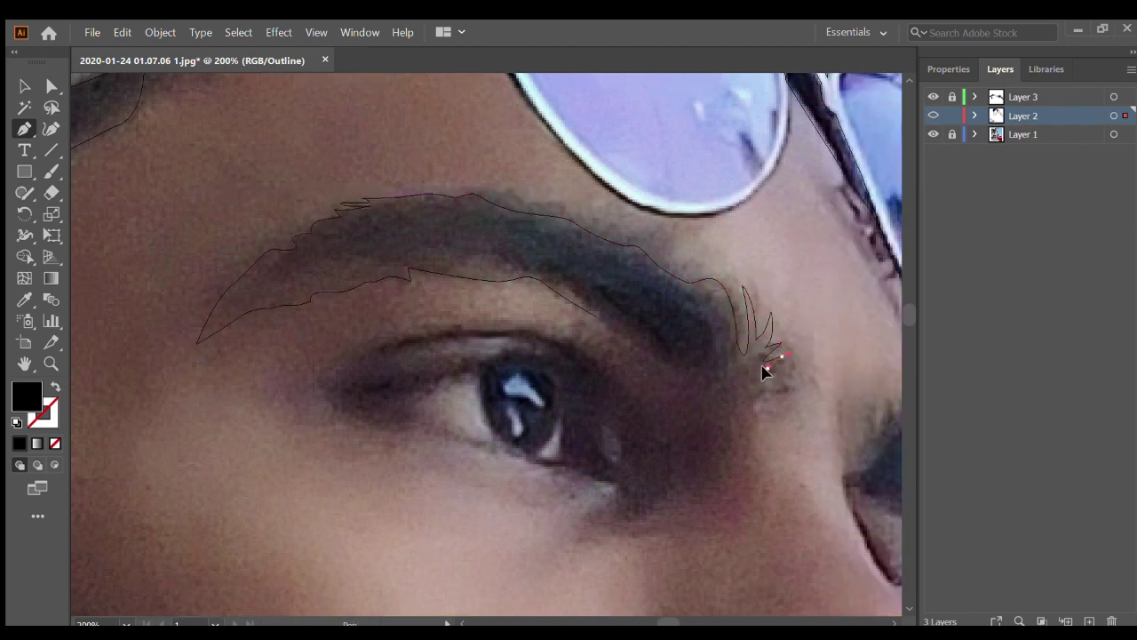
click(688, 367)
click(653, 339)
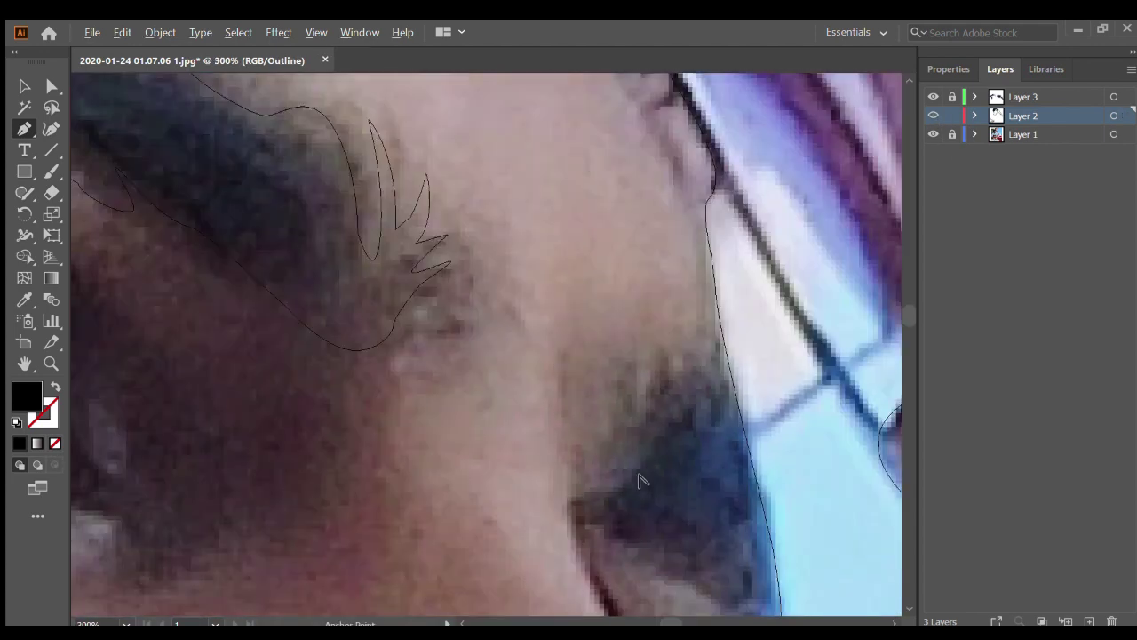
Outline the shadow shape beside the nose bridge
click(617, 486)
click(629, 483)
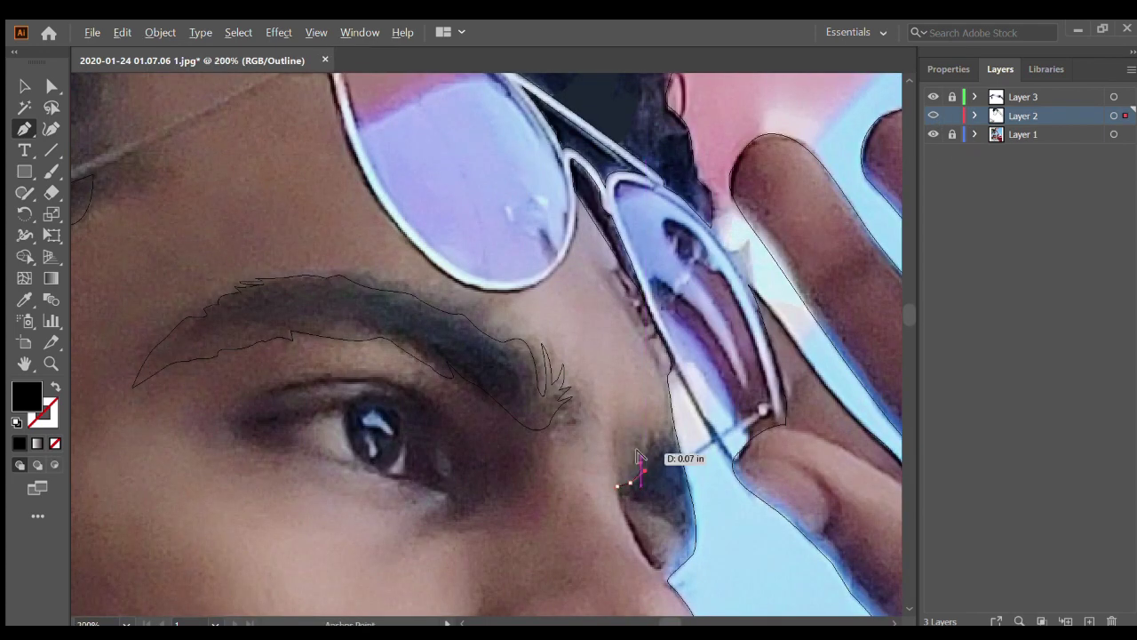
scroll(640, 458, up, 1)
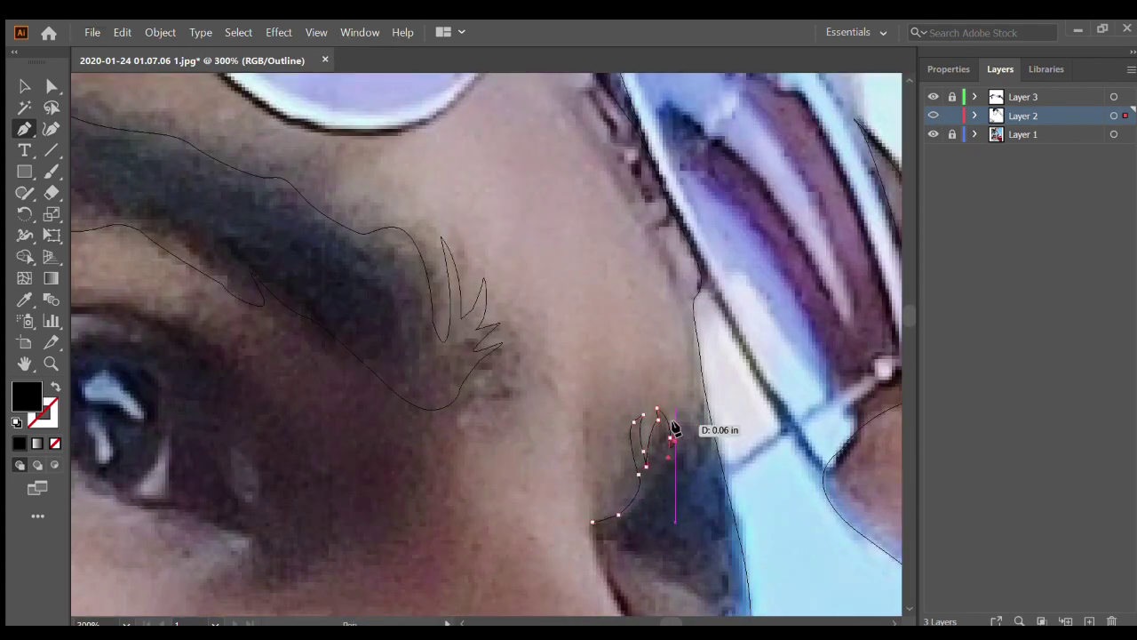
scroll(704, 456, up, 1)
click(729, 491)
scroll(762, 470, down, 2)
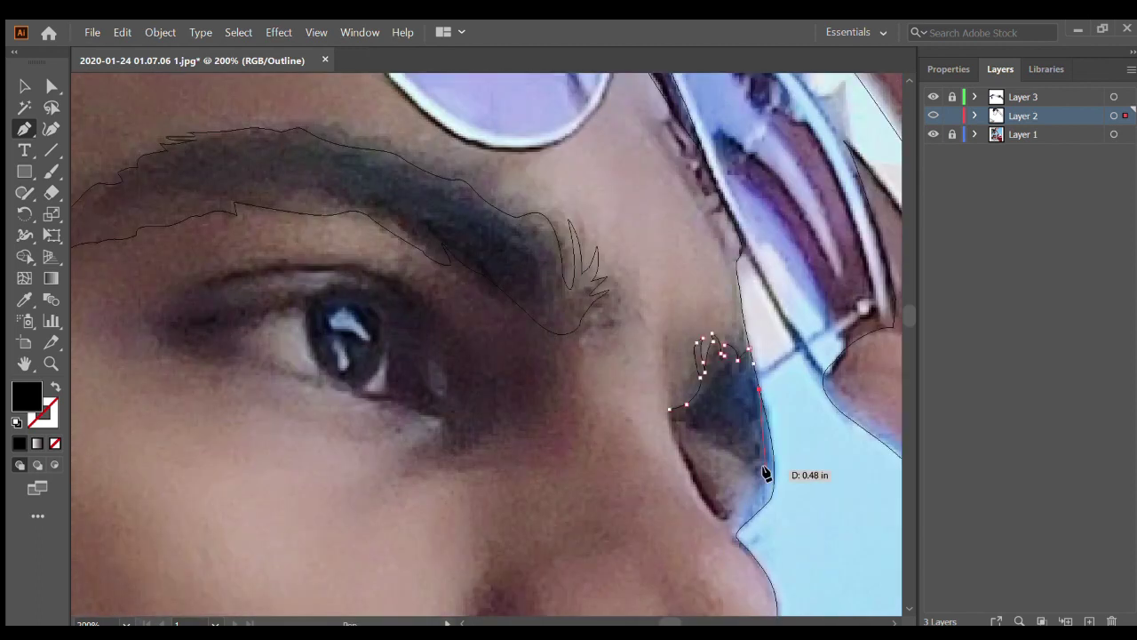
scroll(761, 470, up, 3)
scroll(773, 444, down, 2)
scroll(779, 500, down, 1)
scroll(731, 482, down, 1)
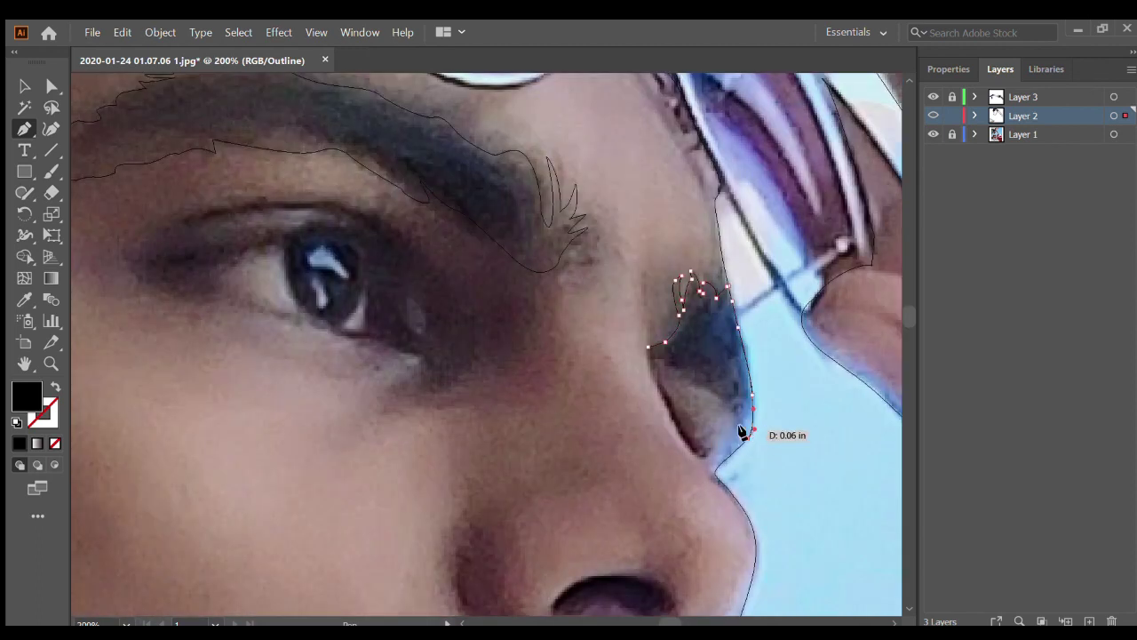
scroll(673, 343, up, 5)
scroll(672, 411, down, 3)
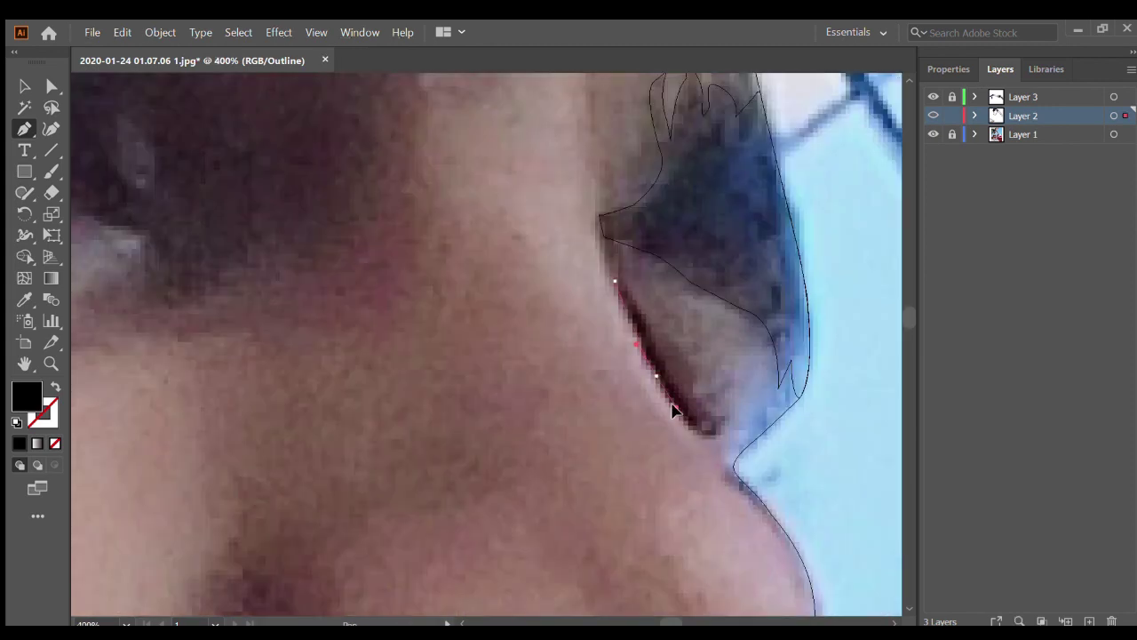
scroll(700, 325, down, 5)
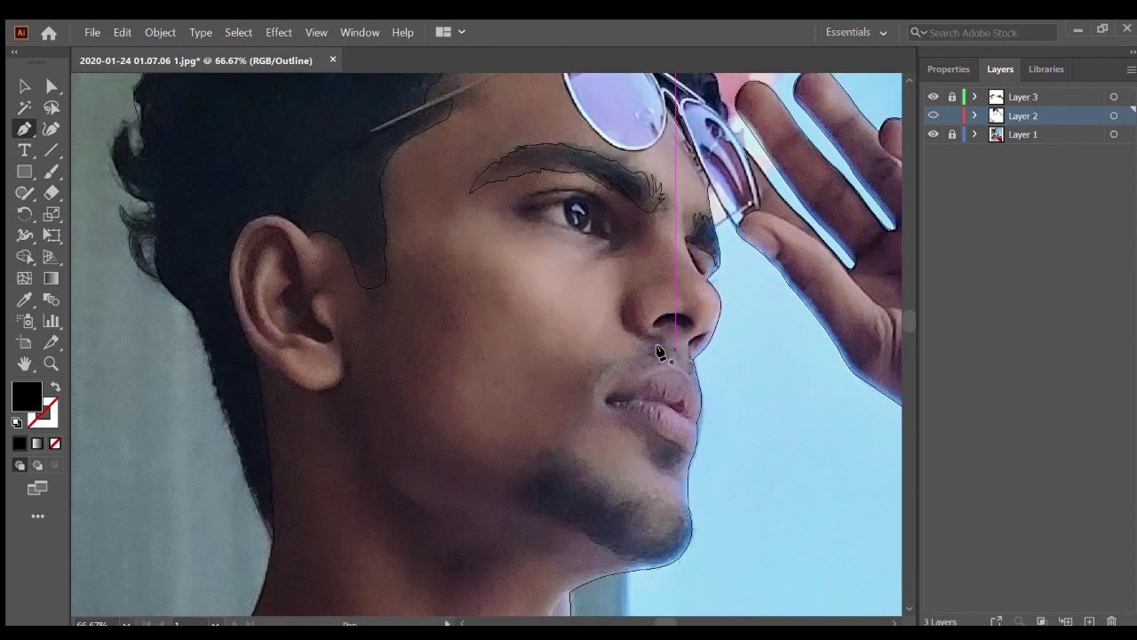
scroll(660, 350, up, 4)
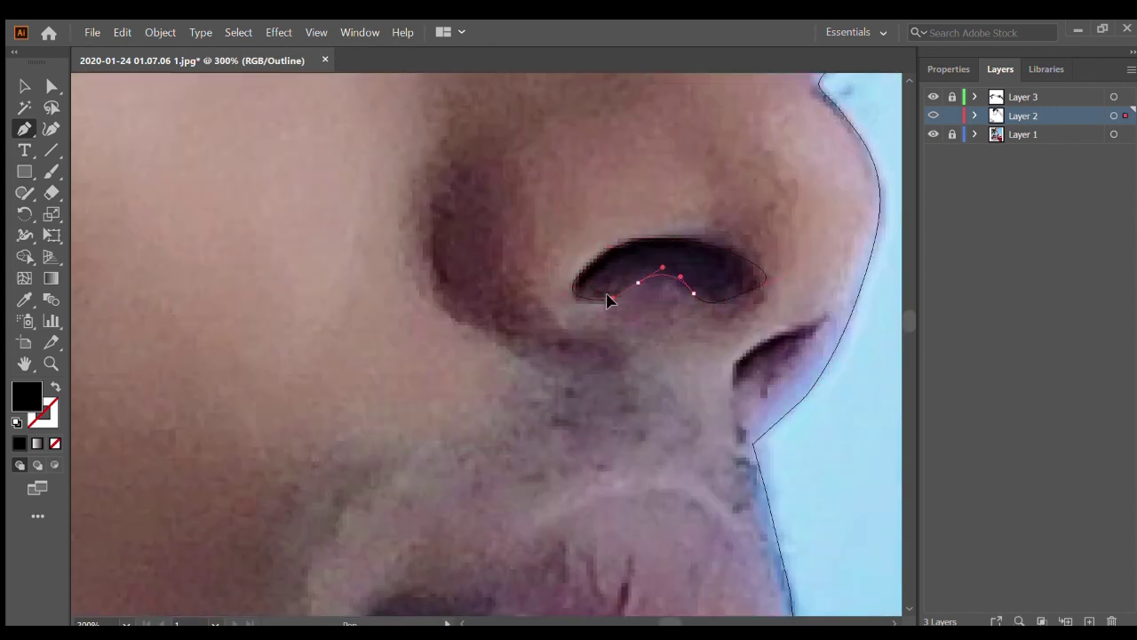
Outline the nostril opening and the curved crease beside the nose, with stroke-only paths next
click(761, 346)
click(814, 323)
scroll(658, 391, down, 3)
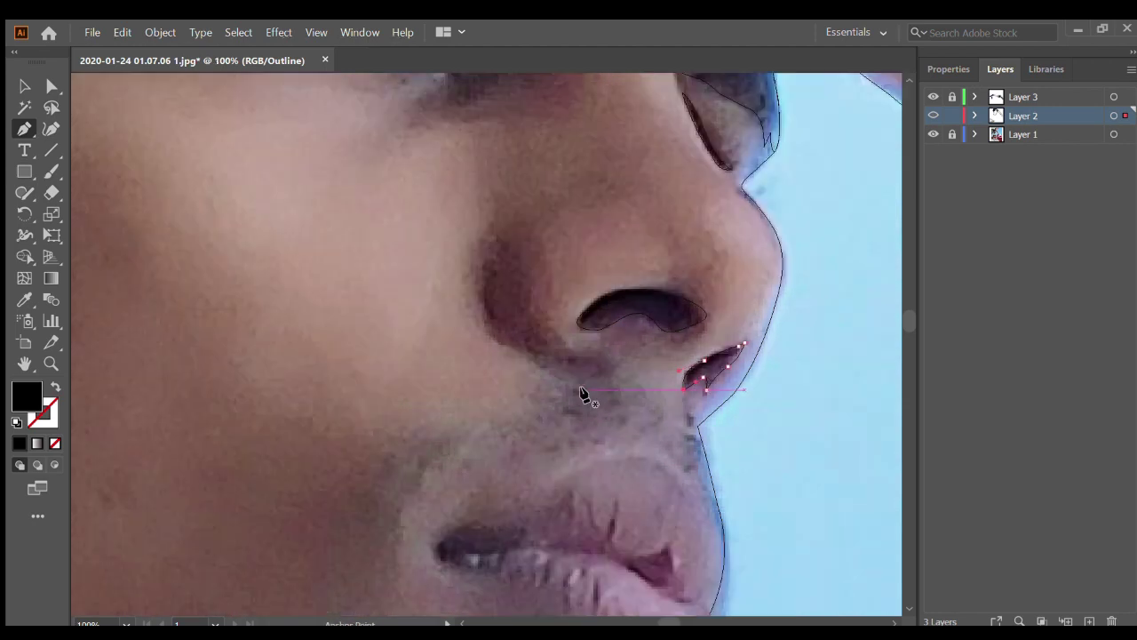
scroll(584, 393, up, 2)
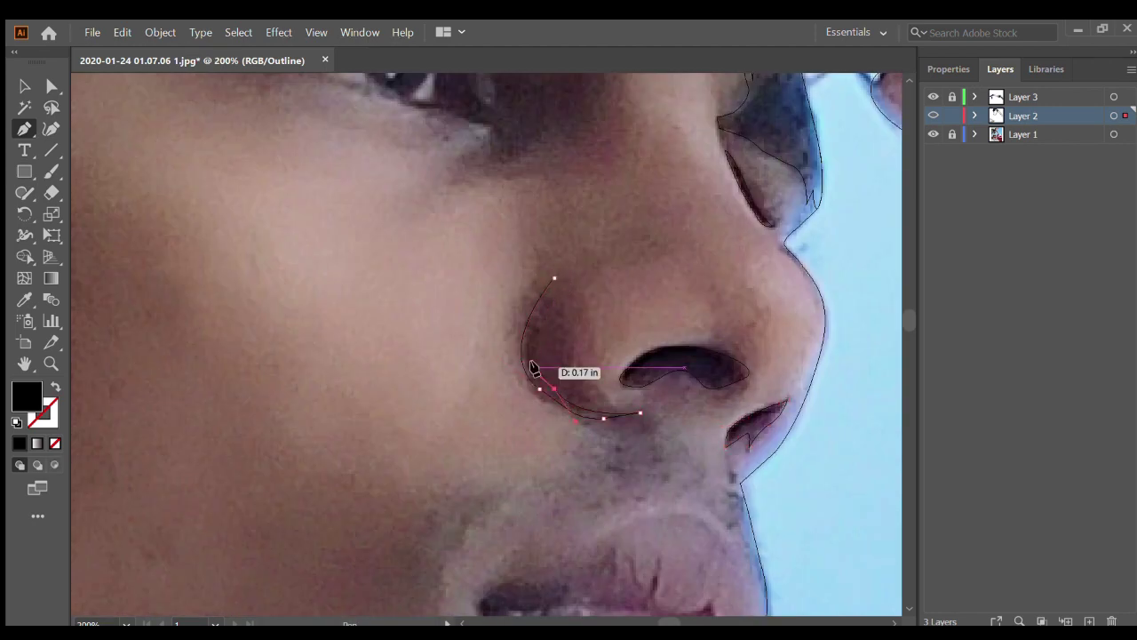
ctrl+click(545, 301)
scroll(652, 445, down, 4)
click(56, 386)
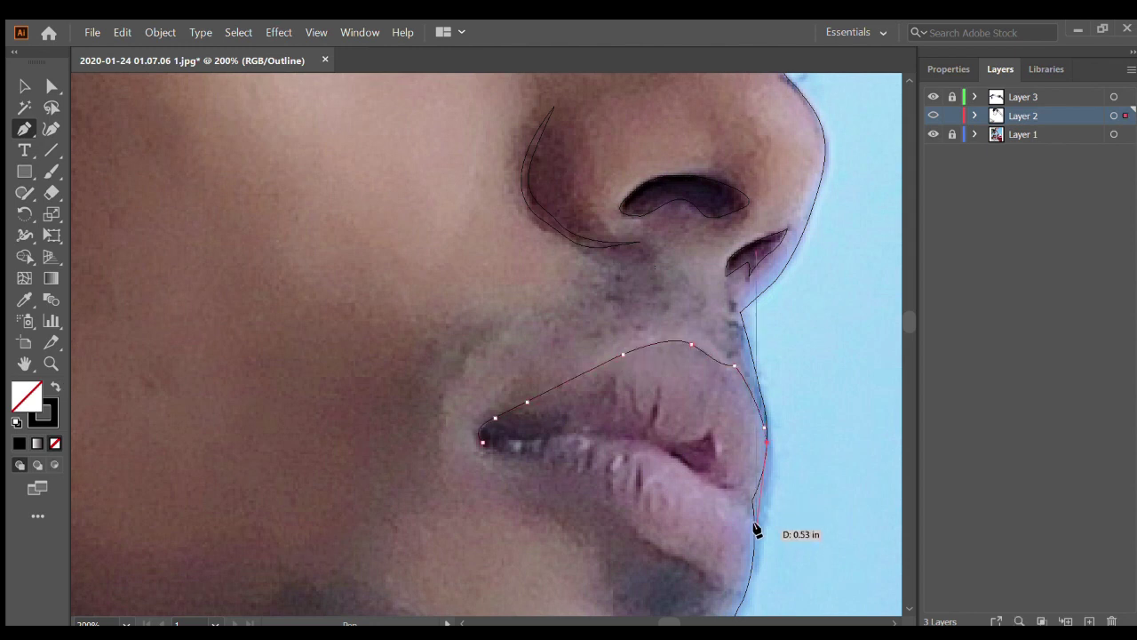
Back in Preview, close the lip outline along the lower lip to the mouth corner
key(ctrl+y)
scroll(756, 528, up, 3)
click(741, 470)
scroll(741, 470, down, 3)
click(693, 484)
scroll(692, 485, down, 3)
click(544, 387)
drag(494, 355, 436, 342)
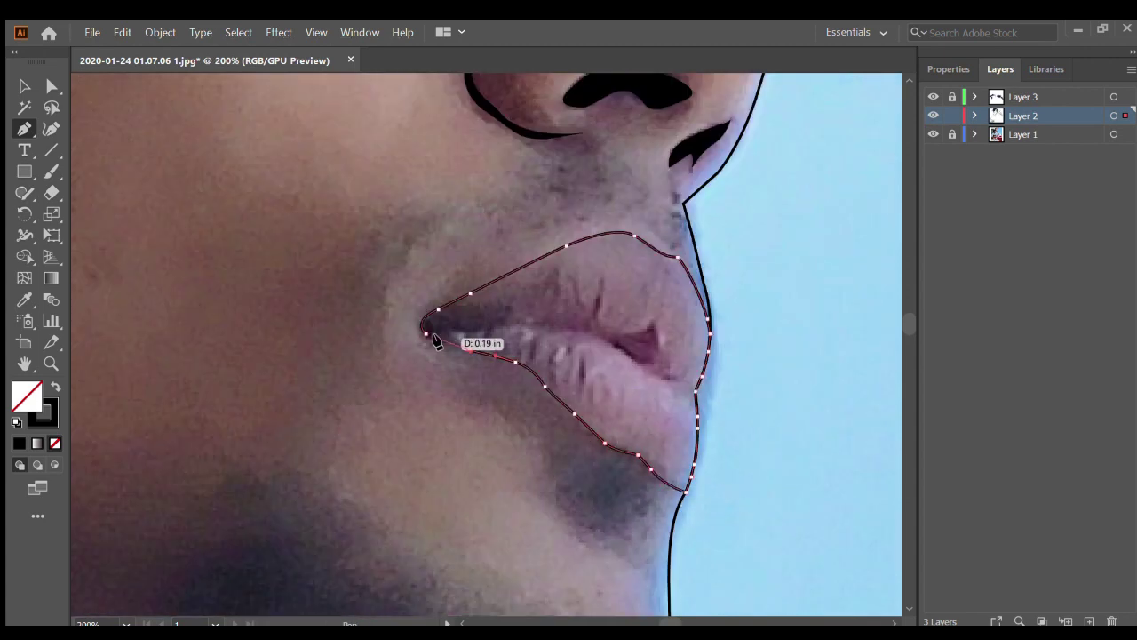
click(421, 327)
Draw the curved mouth line between the lips to the right corner
click(421, 330)
click(475, 330)
drag(557, 328, 582, 332)
drag(640, 365, 698, 394)
key(Escape)
Draw a jagged zigzag shading line across the upper lip
click(454, 301)
drag(477, 304, 502, 303)
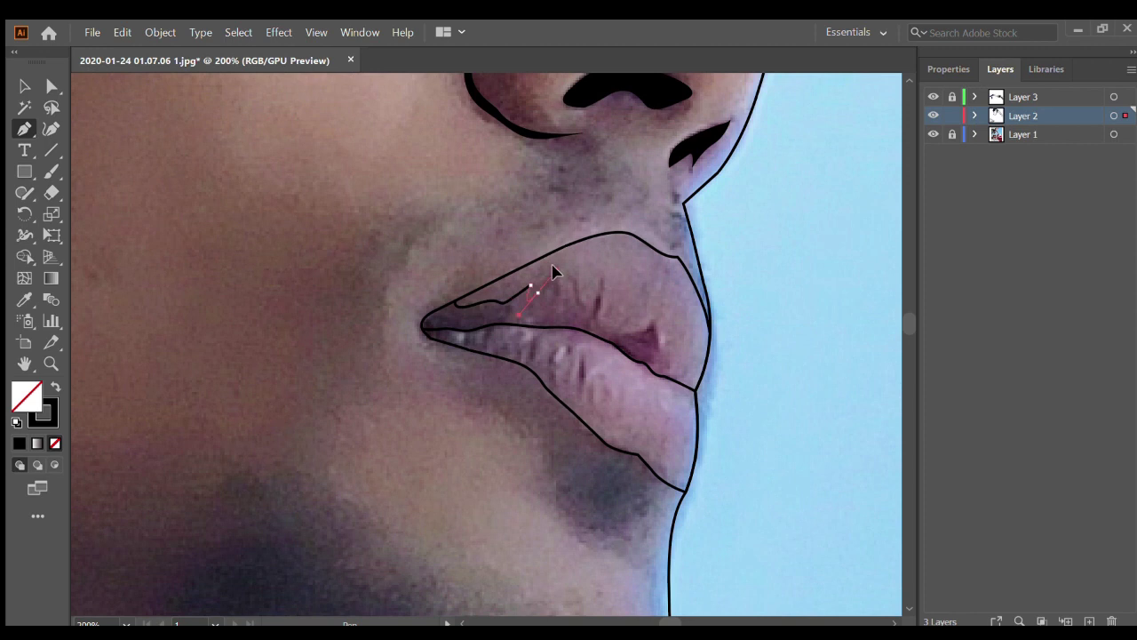
click(622, 330)
click(655, 330)
click(691, 382)
key(Escape)
Draw a jagged zigzag shading line across the lower lip
drag(475, 330, 488, 330)
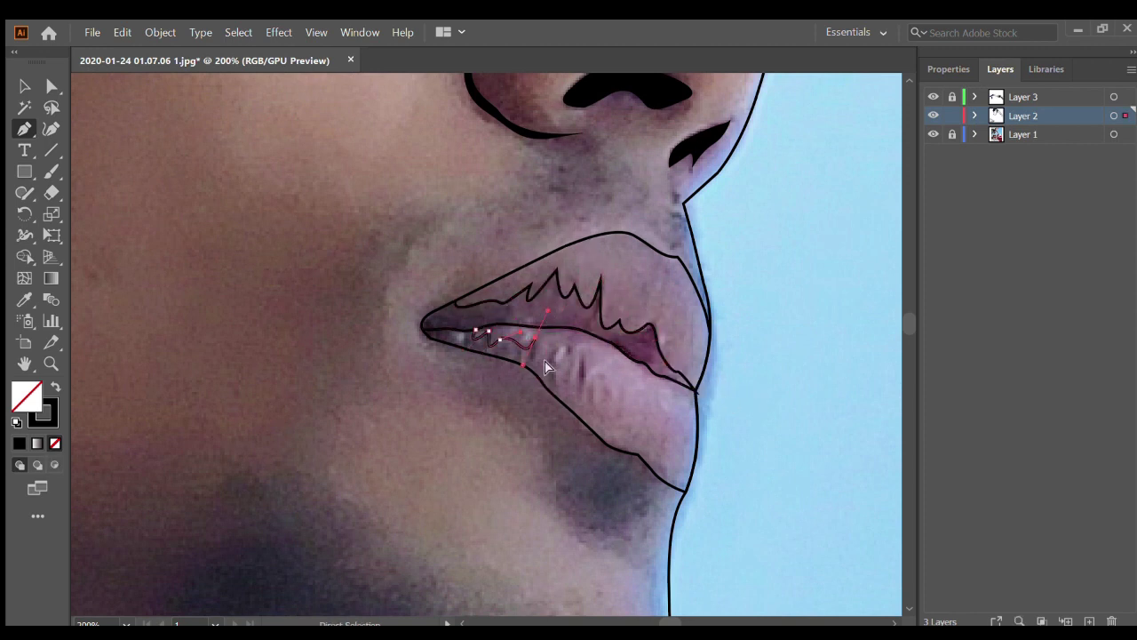
click(601, 380)
click(621, 389)
click(643, 382)
click(647, 361)
scroll(646, 362, up, 4)
scroll(701, 489, down, 2)
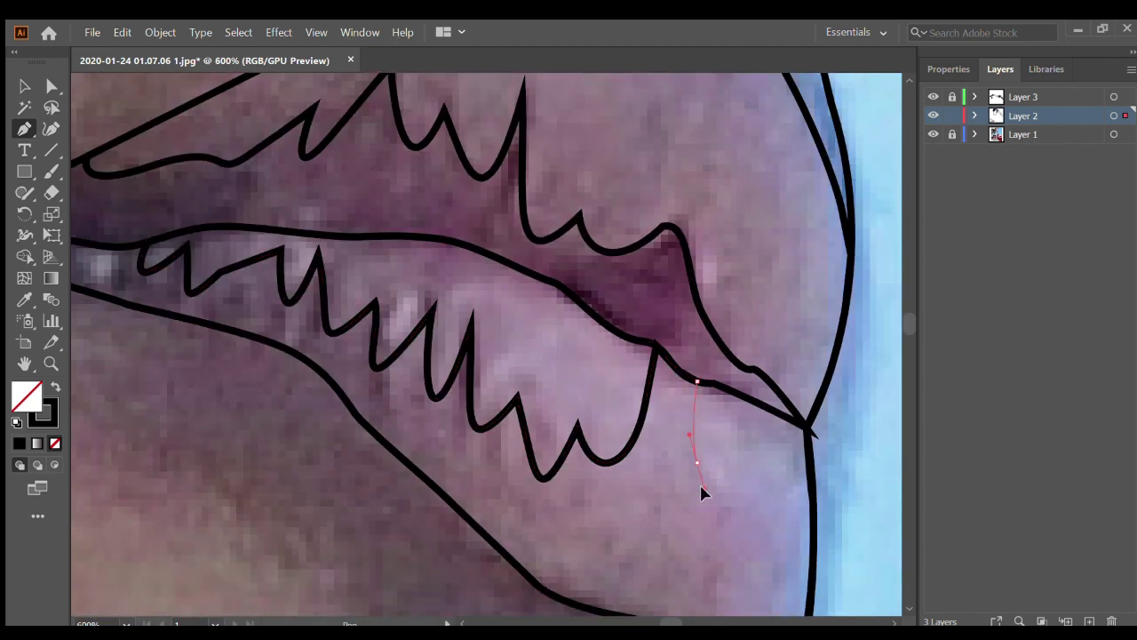
scroll(761, 431, down, 2)
scroll(774, 465, down, 5)
Trace the jaw shadow shape along the chin and fill it black
scroll(724, 449, right, 3)
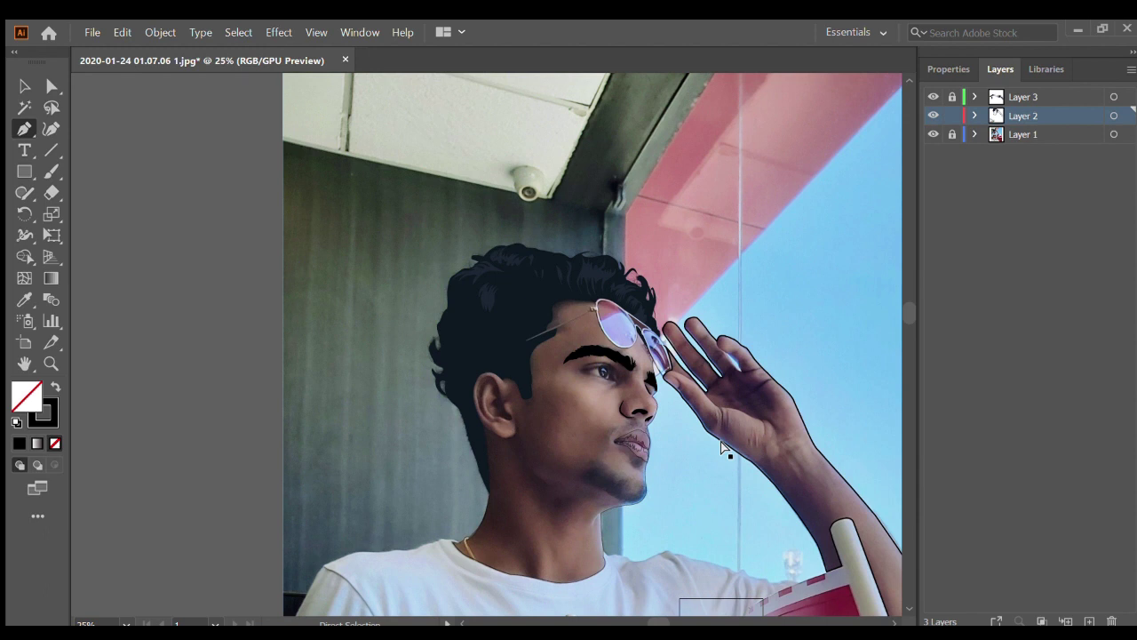
scroll(604, 498, up, 4)
drag(584, 533, 616, 536)
click(655, 569)
scroll(658, 578, down, 2)
click(698, 524)
click(55, 388)
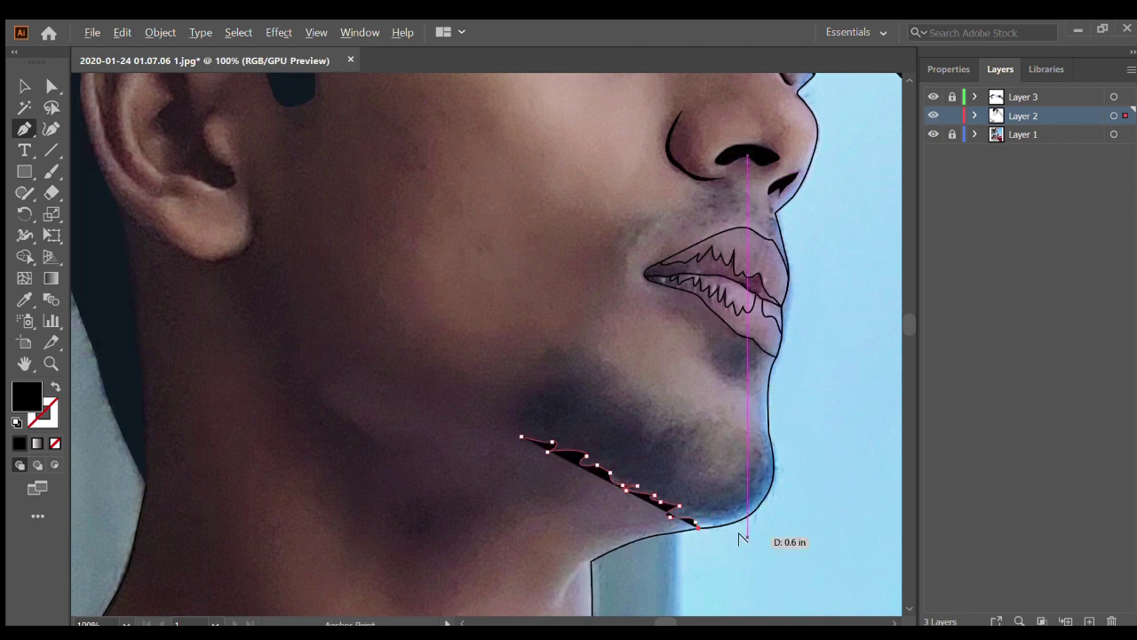
scroll(743, 538, up, 5)
scroll(738, 571, down, 4)
scroll(805, 488, up, 4)
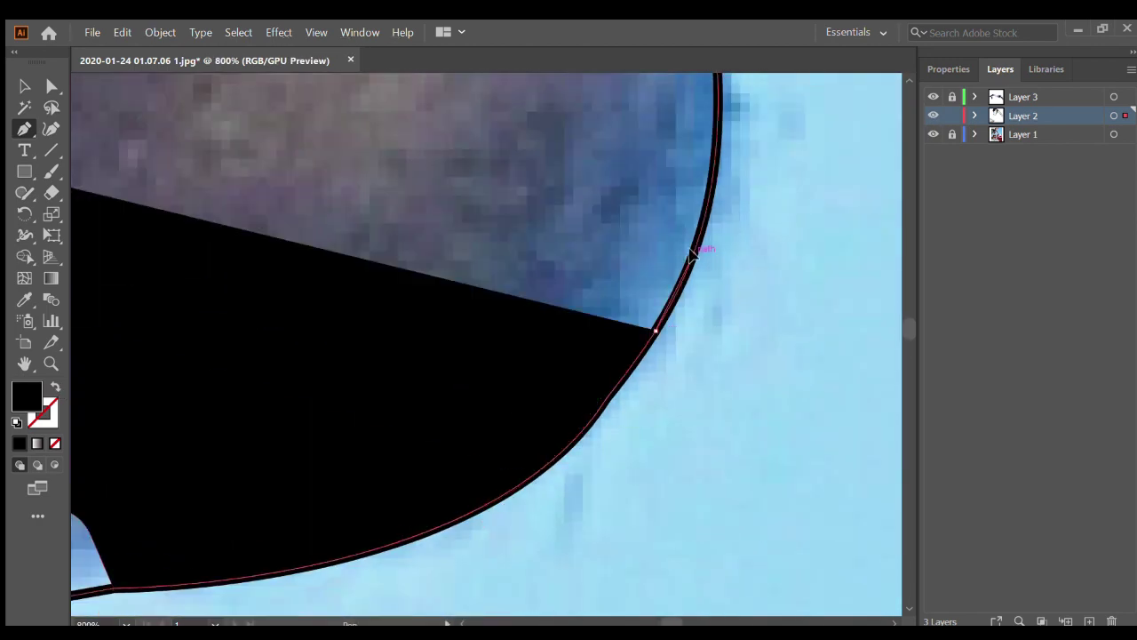
scroll(711, 173, down, 4)
scroll(672, 201, up, 4)
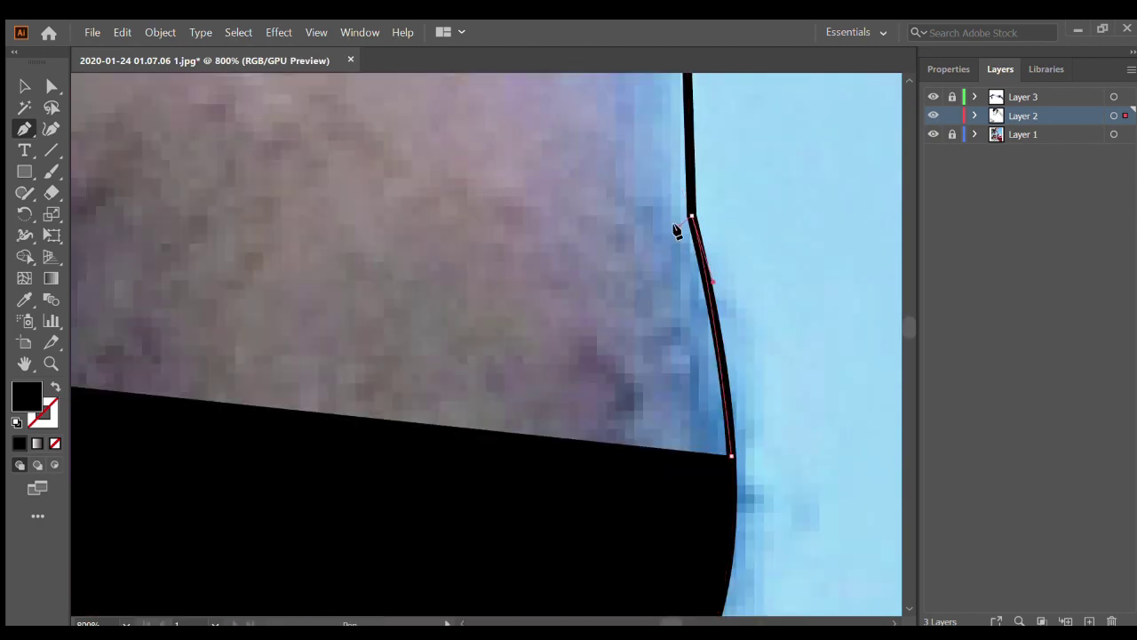
In Outline mode, trace the beard edge, close the shape, and view the full-colour artwork
key(ctrl+y)
scroll(257, 533, down, 4)
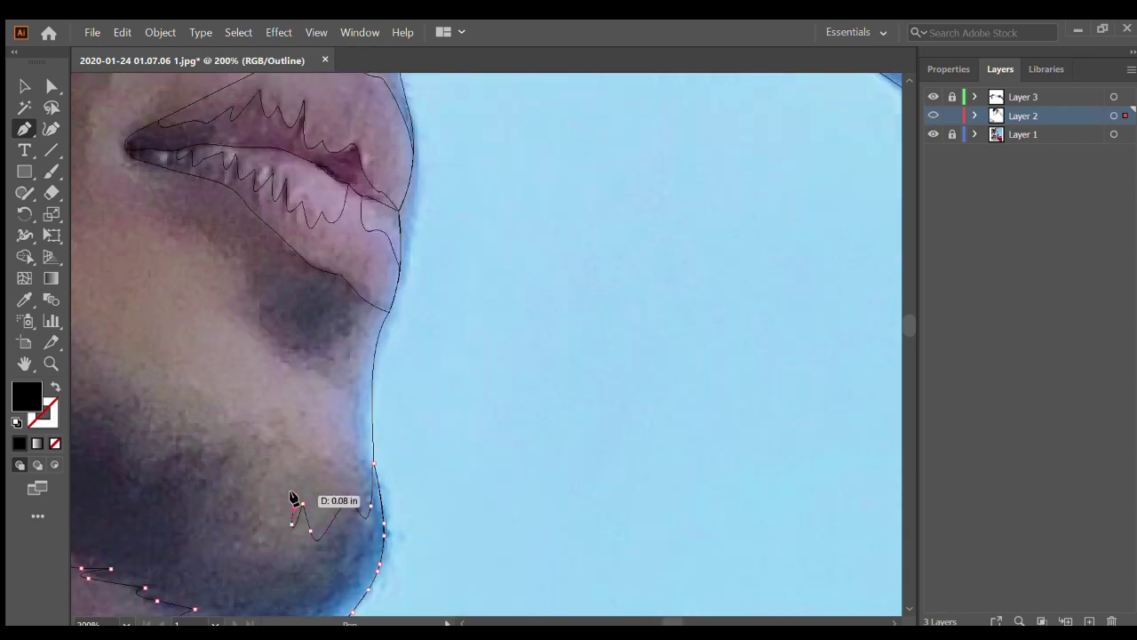
scroll(298, 480, left, 4)
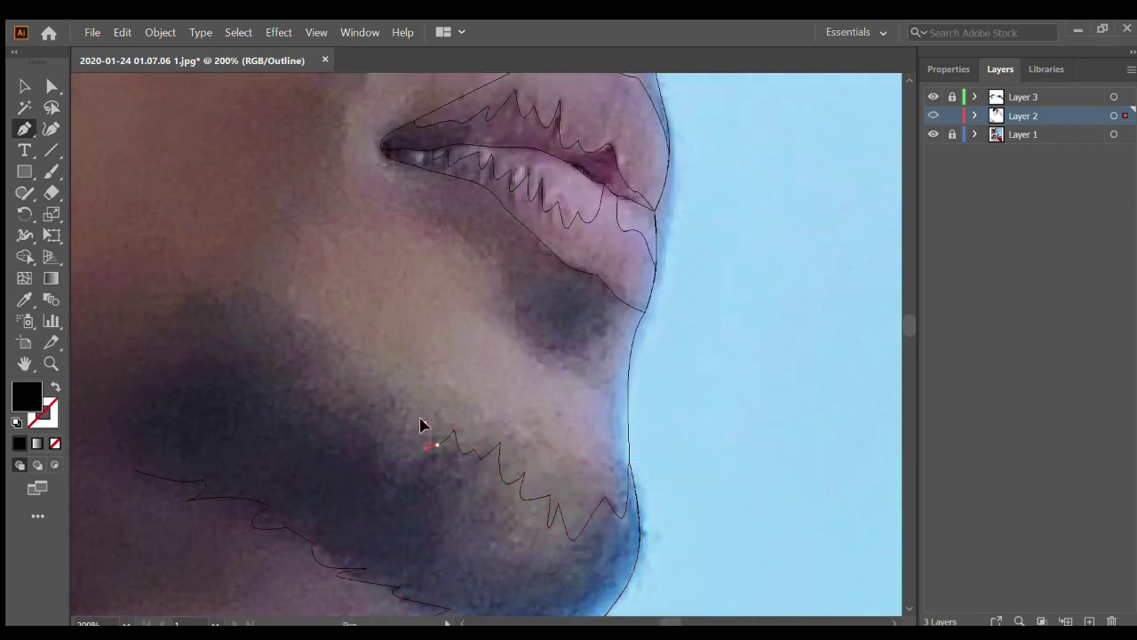
click(423, 422)
click(403, 431)
scroll(398, 409, up, 1)
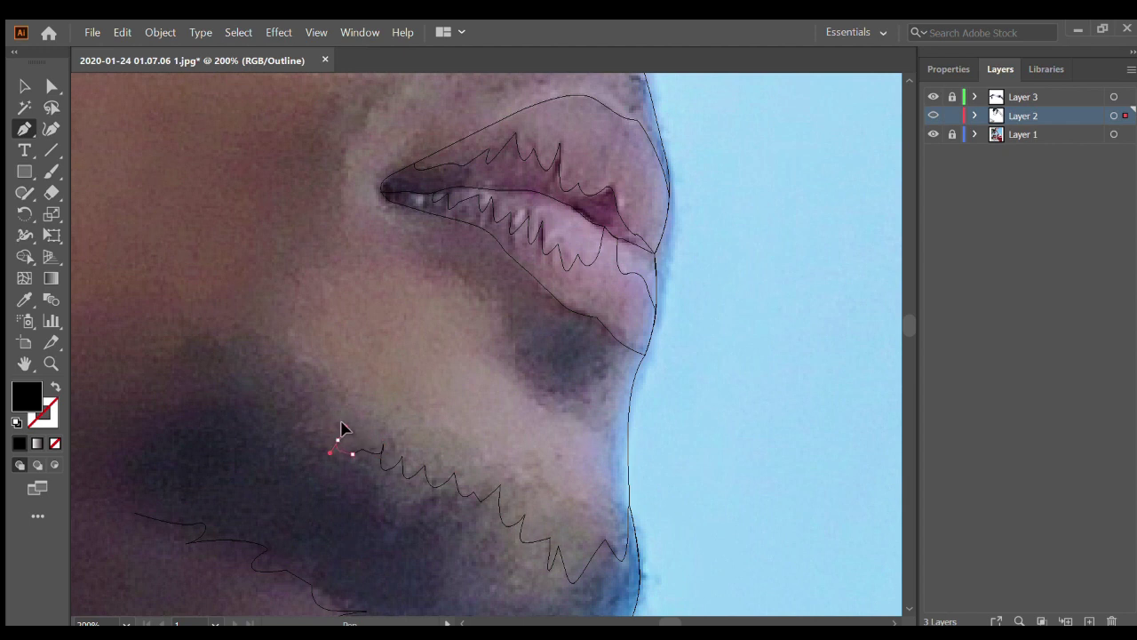
drag(360, 455, 354, 440)
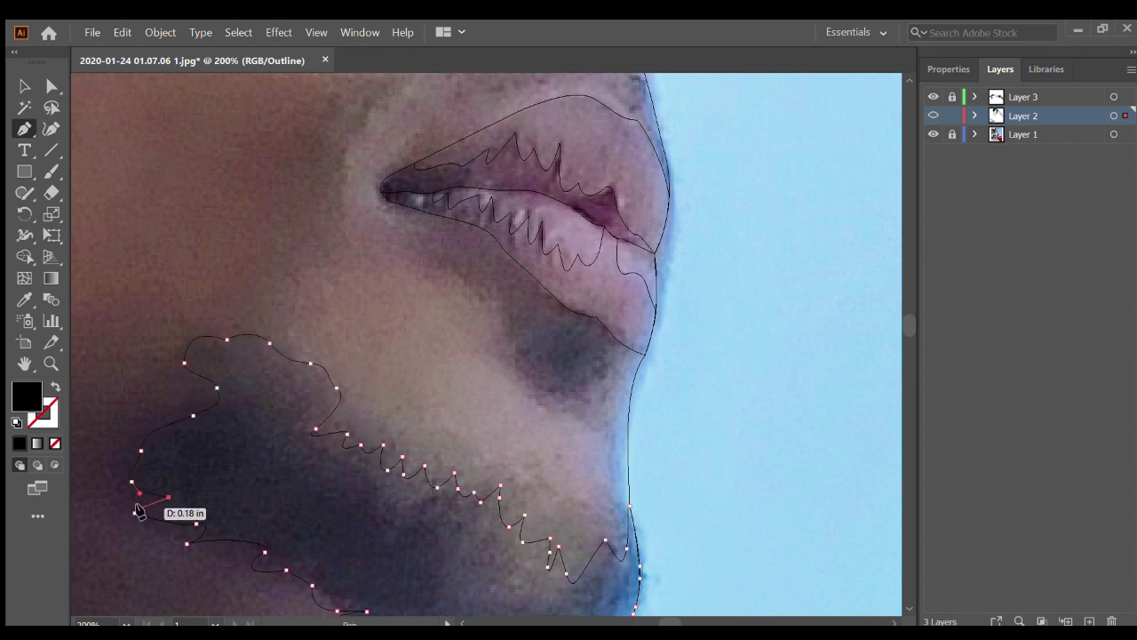
click(137, 510)
key(ctrl+0)
key(ctrl+y)
Start the upper eyelid shape with anchors along its top edge
scroll(504, 298, up, 6)
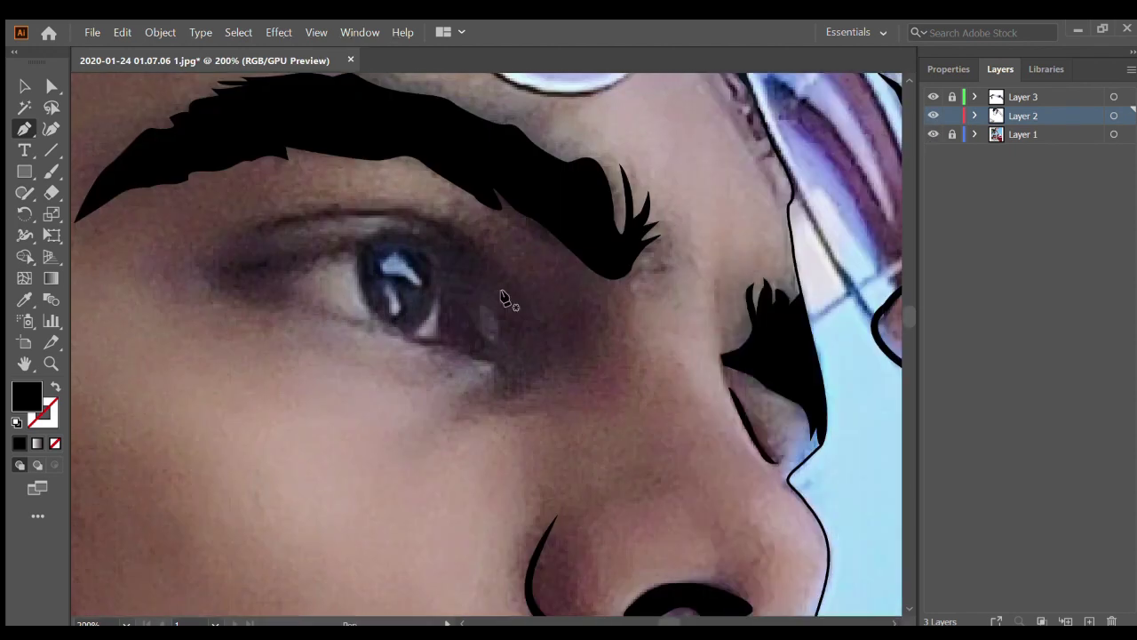
click(267, 232)
click(276, 219)
click(314, 212)
click(347, 209)
click(403, 208)
key(ctrl+y)
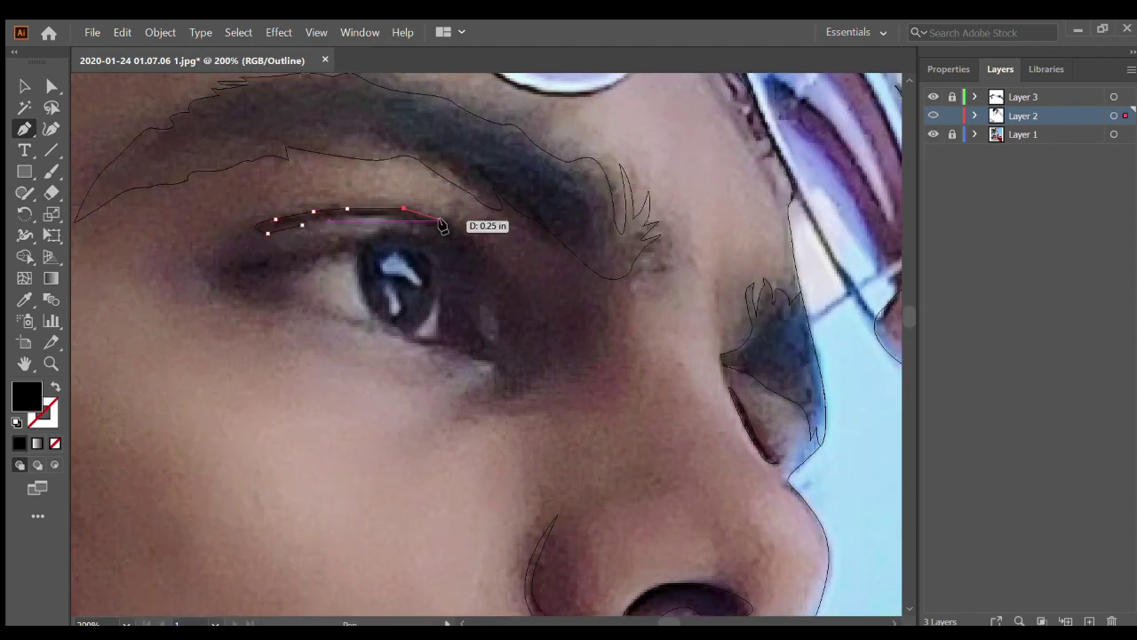
Carry the eyelid shape around the outer eye corner and close it
click(483, 235)
click(500, 270)
click(518, 333)
click(499, 360)
click(500, 314)
click(461, 264)
mouse_move(406, 240)
mouse_down()
mouse_move(279, 271)
mouse_move(246, 257)
mouse_up()
click(404, 232)
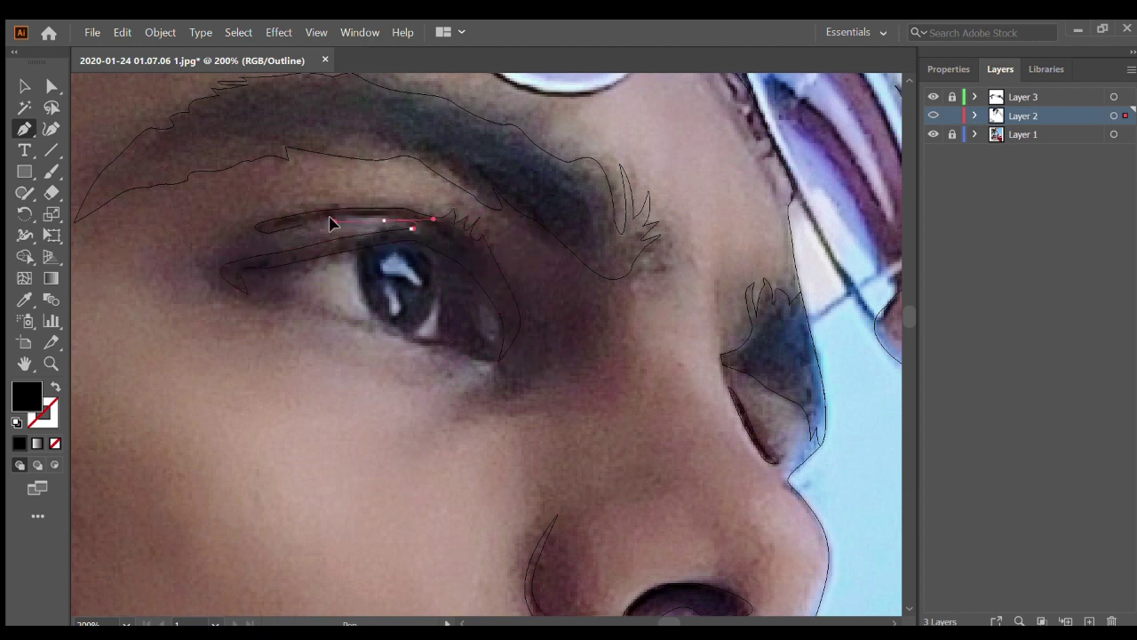
Trace the lower eyelid line from the inner to the outer corner
click(240, 299)
click(304, 314)
click(335, 329)
click(418, 355)
click(495, 373)
scroll(495, 374, up, 1)
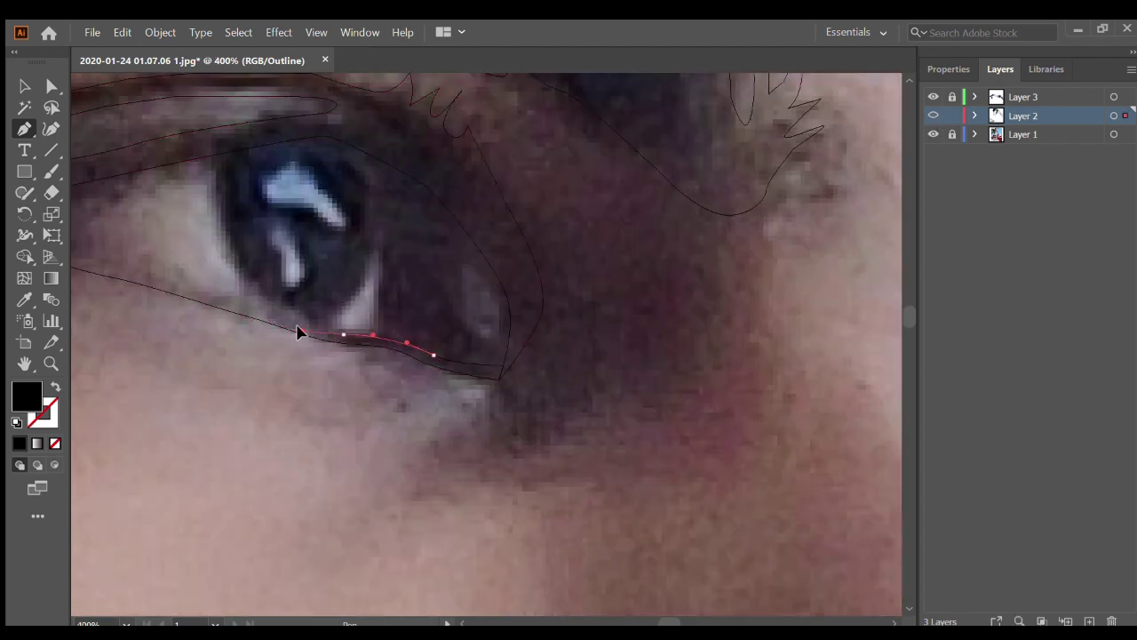
scroll(298, 333, down, 1)
scroll(272, 292, down, 1)
scroll(190, 292, down, 3)
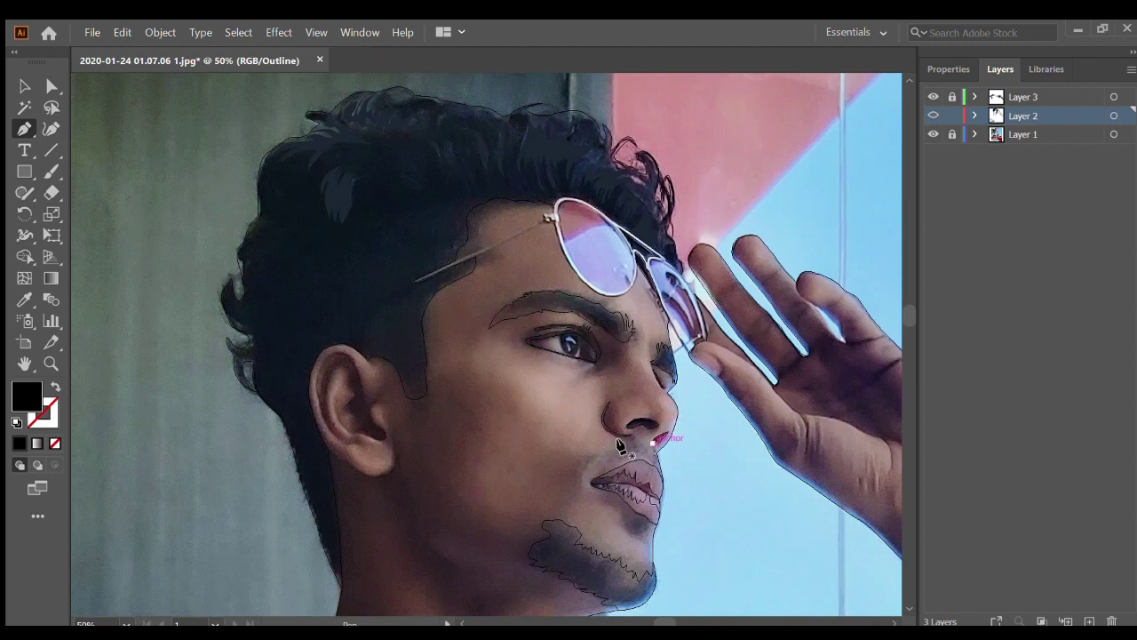
Check the photo by toggling the tracing layer, then use Outline view with stroke-only paths
key(ctrl+y)
scroll(520, 385, down, 4)
click(933, 116)
click(933, 115)
key(ctrl+y)
key(shift+x)
Trace the shirt's shoulder edge with pen anchors
scroll(770, 132, up, 7)
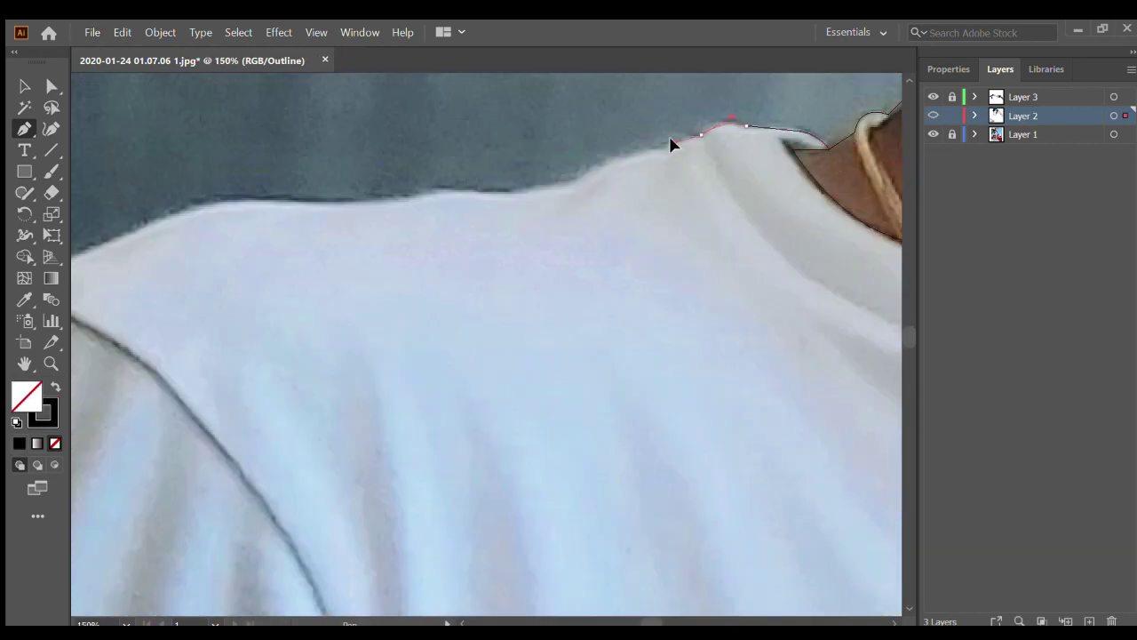
scroll(540, 191, left, 3)
click(675, 195)
click(556, 204)
scroll(556, 204, up, 2)
click(480, 286)
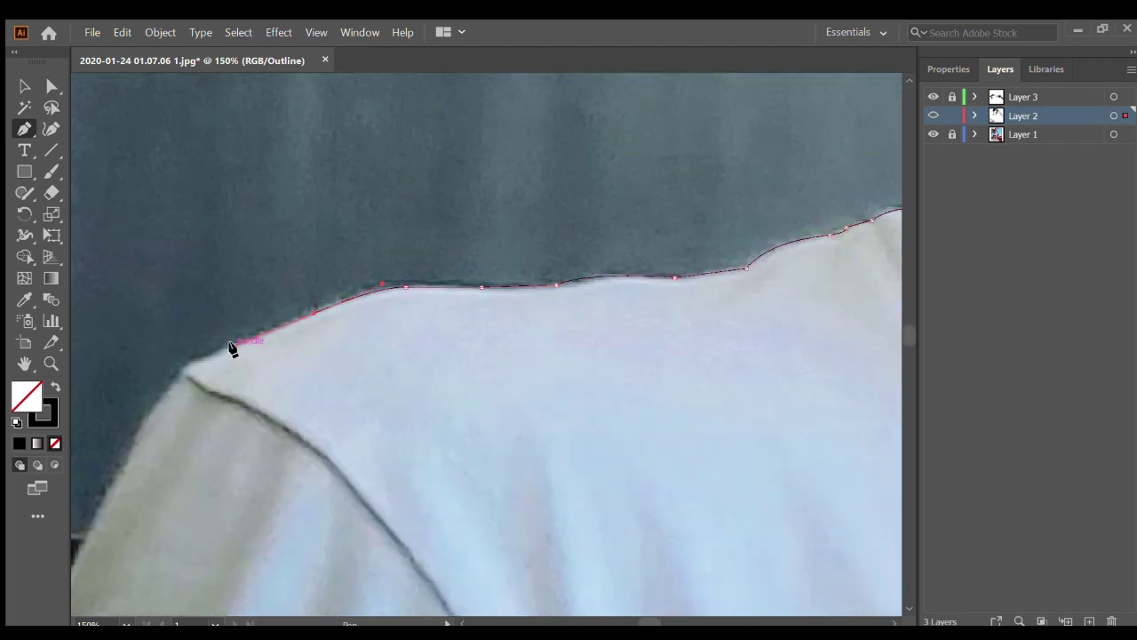
scroll(230, 348, left, 3)
scroll(325, 376, down, 2)
scroll(255, 388, down, 5)
scroll(145, 385, left, 2)
Continue the shirt outline down the arm to the sleeve hem
click(223, 388)
click(211, 428)
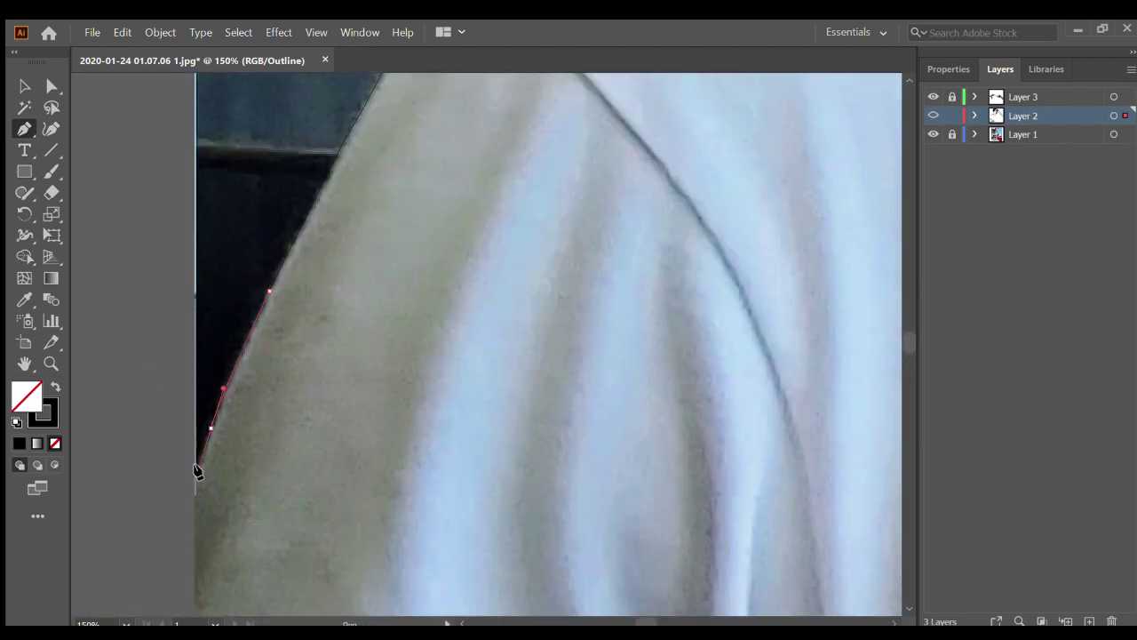
scroll(197, 471, down, 5)
scroll(198, 426, down, 5)
click(182, 407)
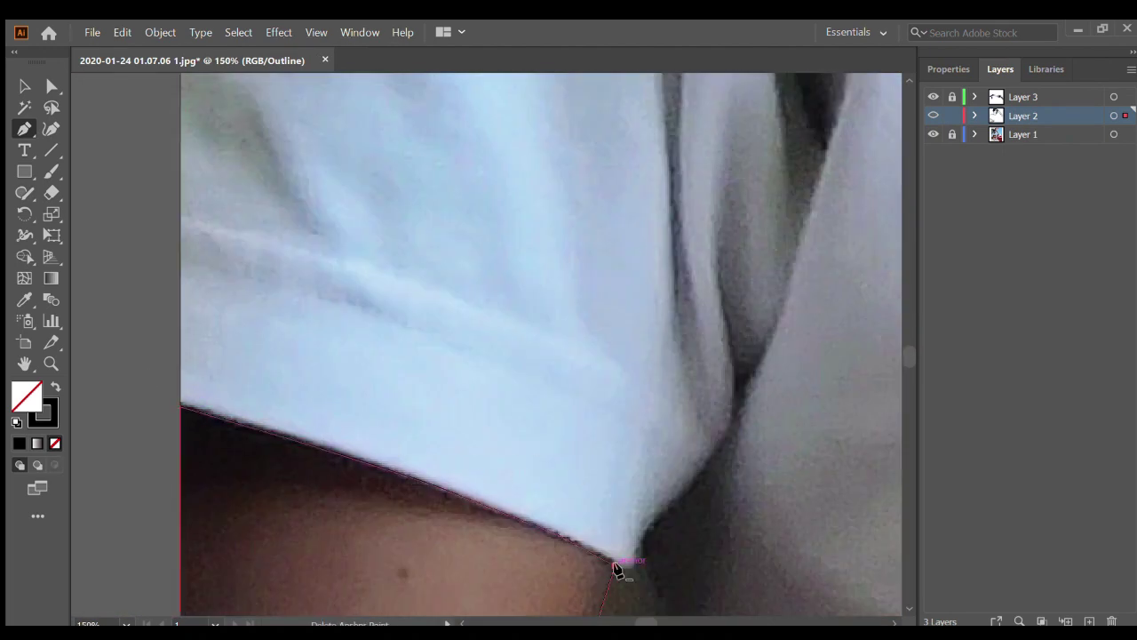
scroll(619, 569, down, 5)
scroll(754, 510, down, 4)
scroll(239, 246, up, 4)
Continue the shirt outline from the fingertip across the cup rim's left and right sides
click(239, 246)
scroll(239, 246, up, 3)
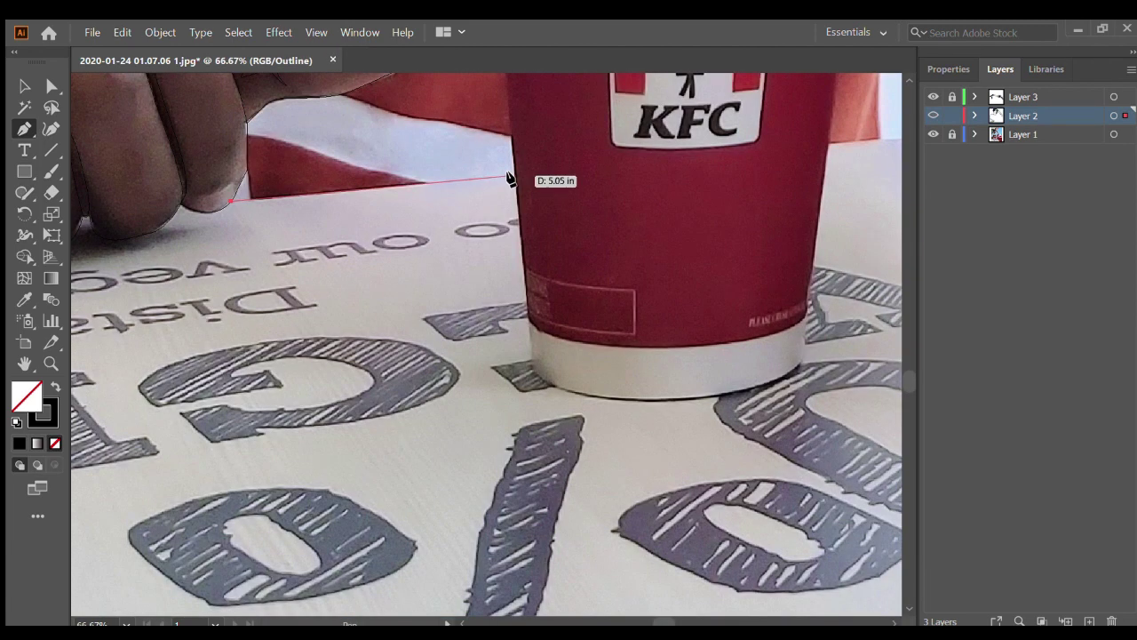
scroll(497, 169, up, 5)
click(476, 151)
scroll(589, 140, down, 4)
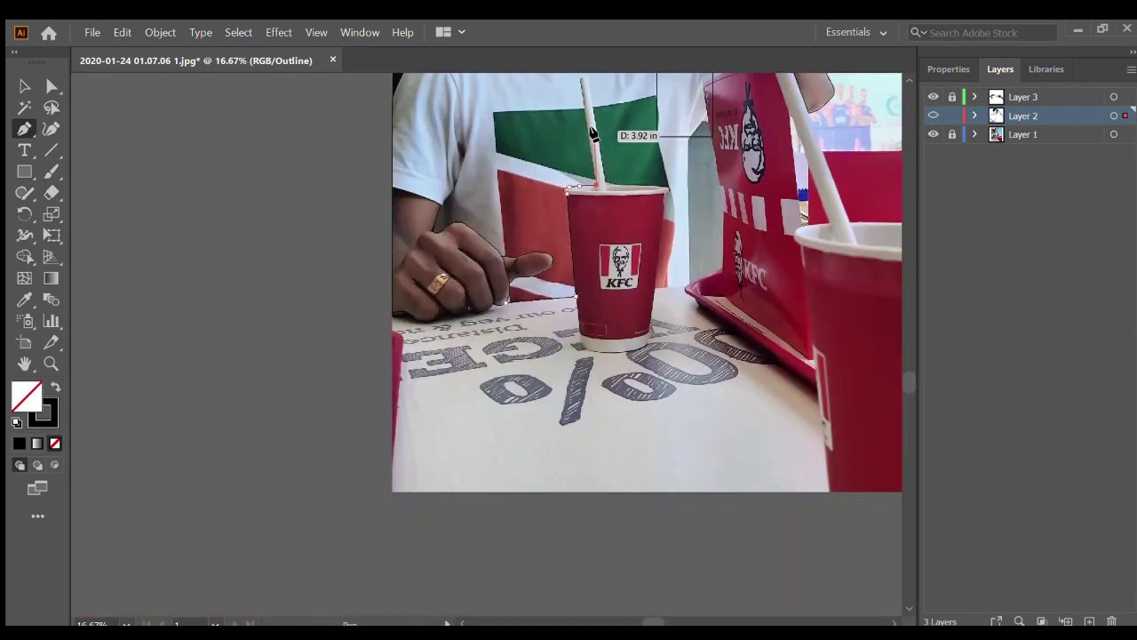
scroll(590, 134, up, 6)
scroll(761, 482, down, 10)
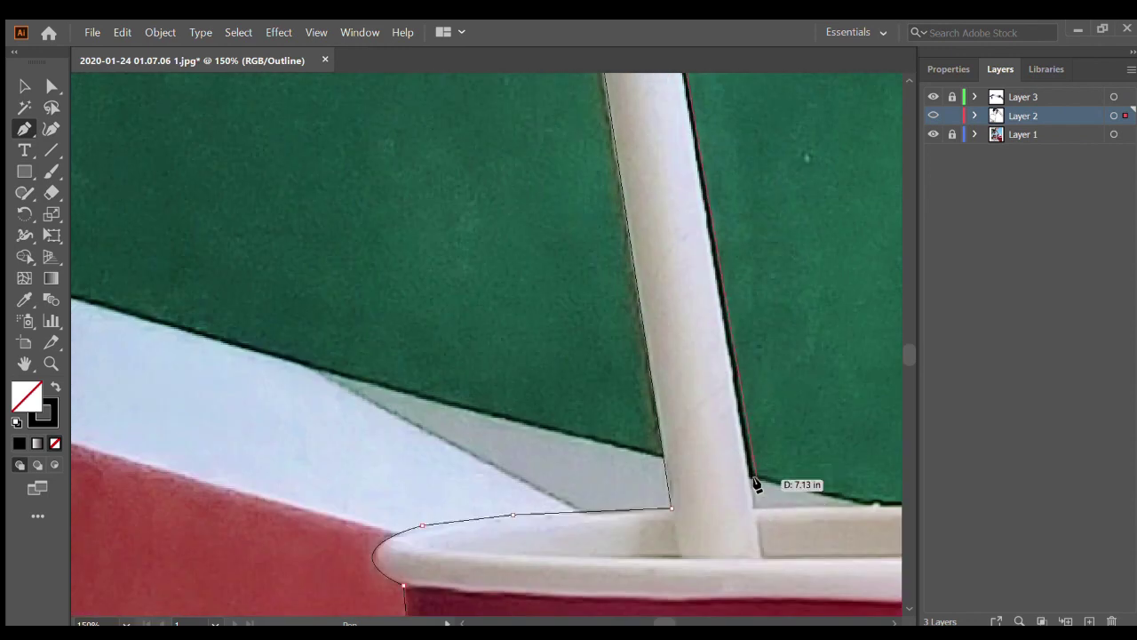
scroll(592, 503, right, 5)
scroll(660, 518, right, 3)
scroll(775, 529, right, 3)
scroll(775, 528, down, 5)
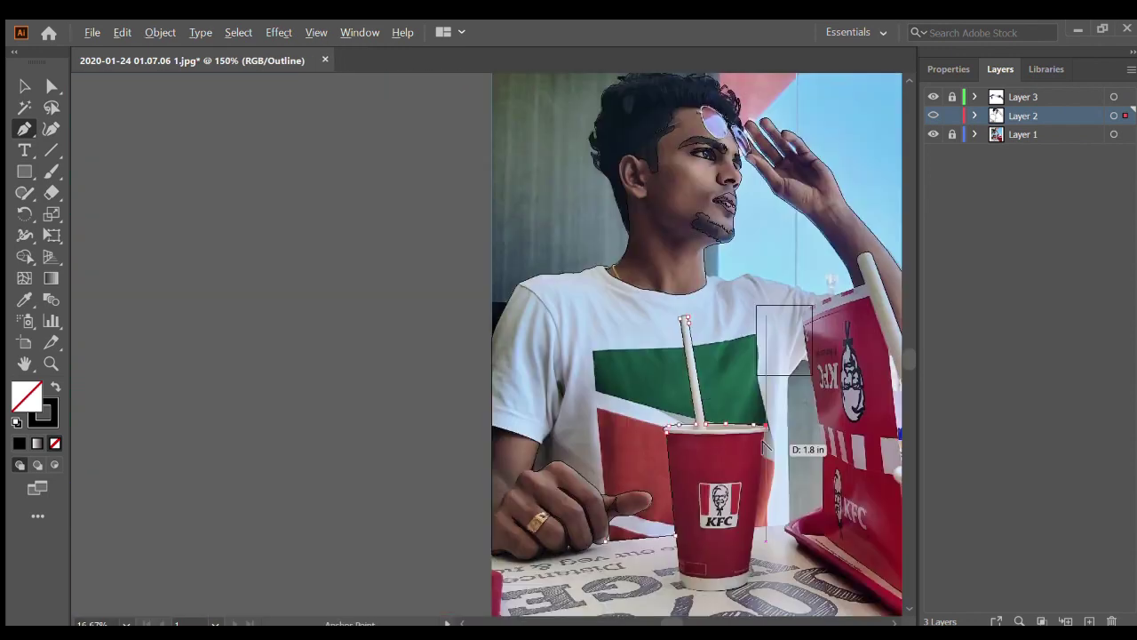
scroll(716, 353, up, 5)
scroll(716, 353, down, 5)
scroll(724, 340, down, 6)
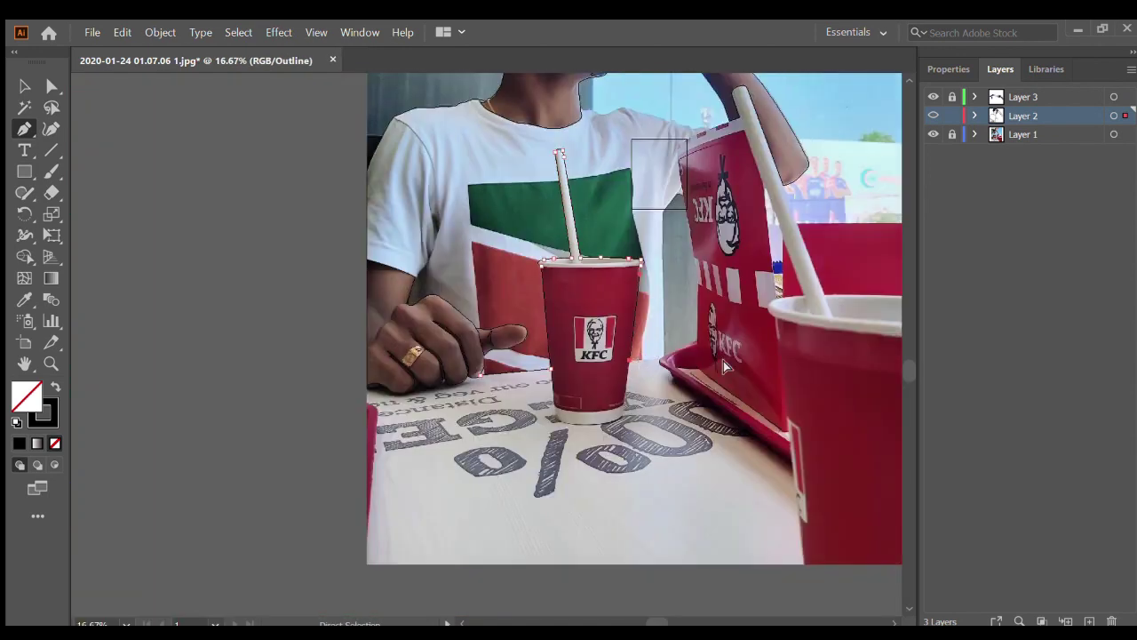
scroll(613, 370, up, 6)
scroll(652, 294, down, 3)
click(645, 208)
Trace the outline up the grey edge beside the red box to its top
click(680, 162)
scroll(680, 162, up, 3)
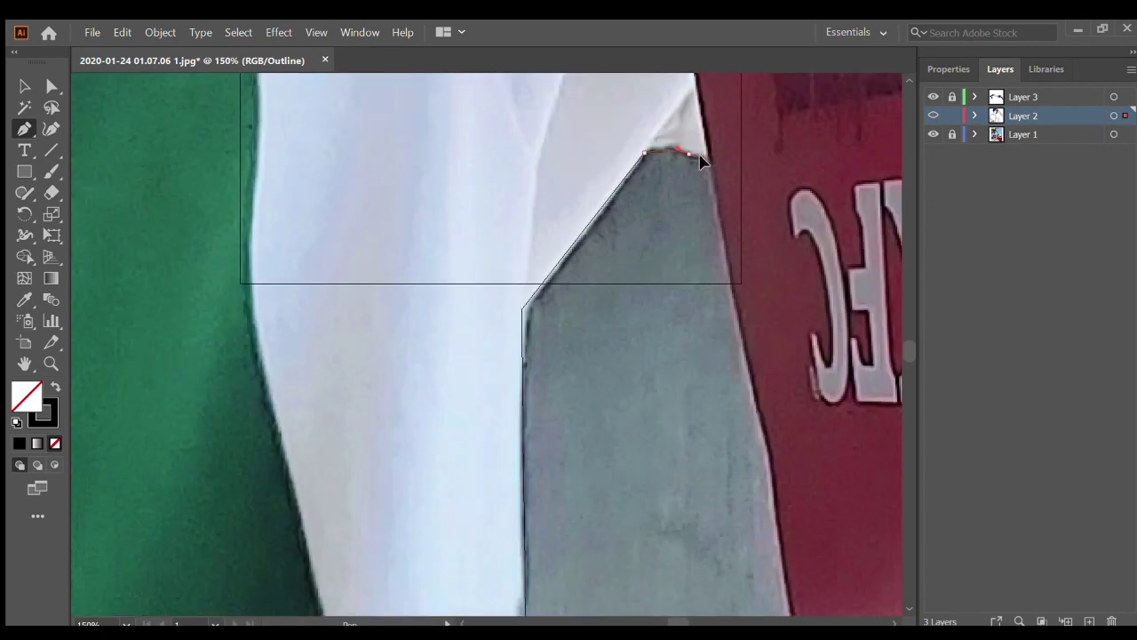
click(706, 441)
click(695, 368)
scroll(698, 165, right, 3)
click(545, 93)
scroll(654, 91, up, 3)
click(509, 287)
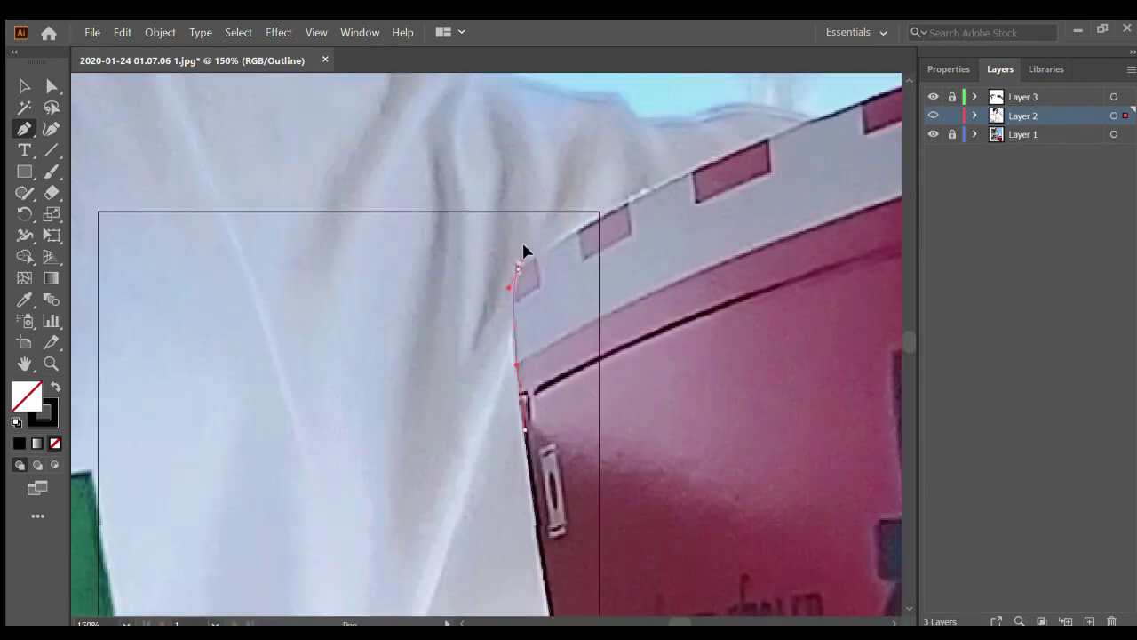
Curve the outline along the box's top rim and cloth edge, then over the shoulder bump
scroll(750, 147, up, 2)
drag(767, 285, 729, 286)
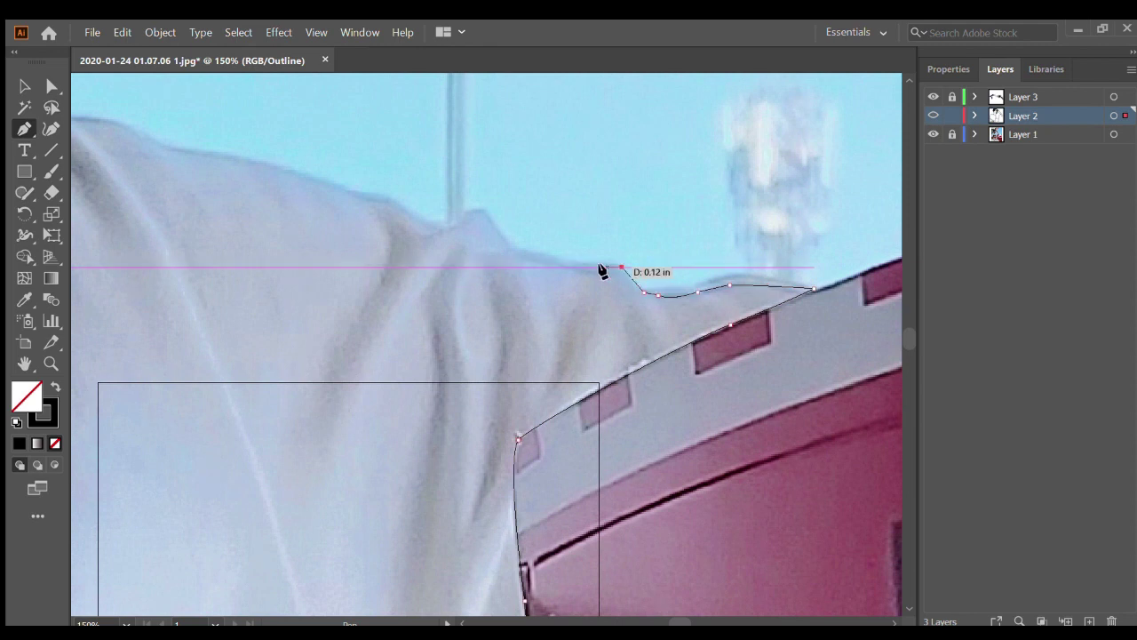
scroll(602, 271, up, 2)
drag(480, 296, 465, 302)
scroll(497, 271, left, 3)
click(412, 227)
scroll(385, 237, left, 2)
drag(430, 204, 393, 207)
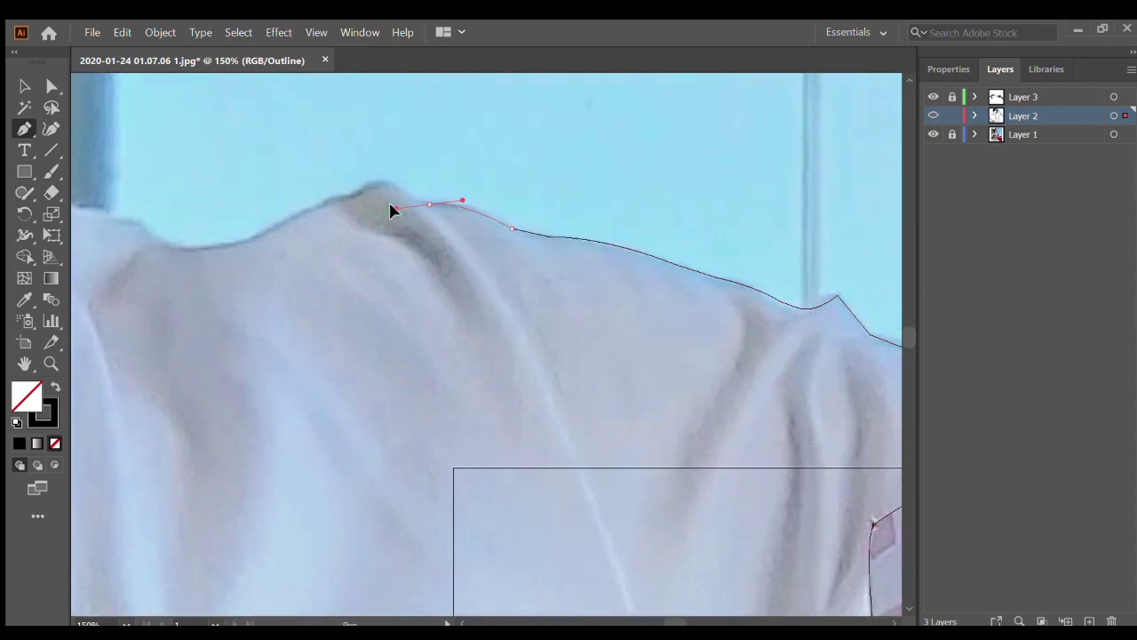
scroll(390, 209, left, 3)
click(487, 188)
scroll(464, 211, left, 1)
drag(469, 214, 424, 238)
scroll(424, 238, left, 2)
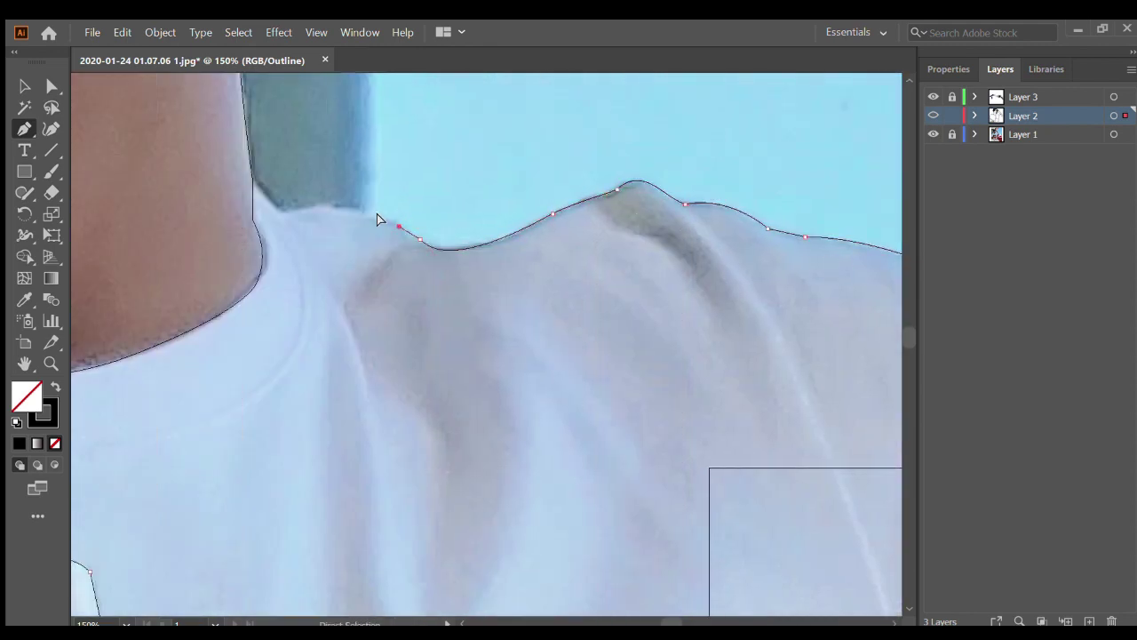
In full-colour view, outline the left part of the green shirt stripe along the straw
scroll(227, 180, down, 5)
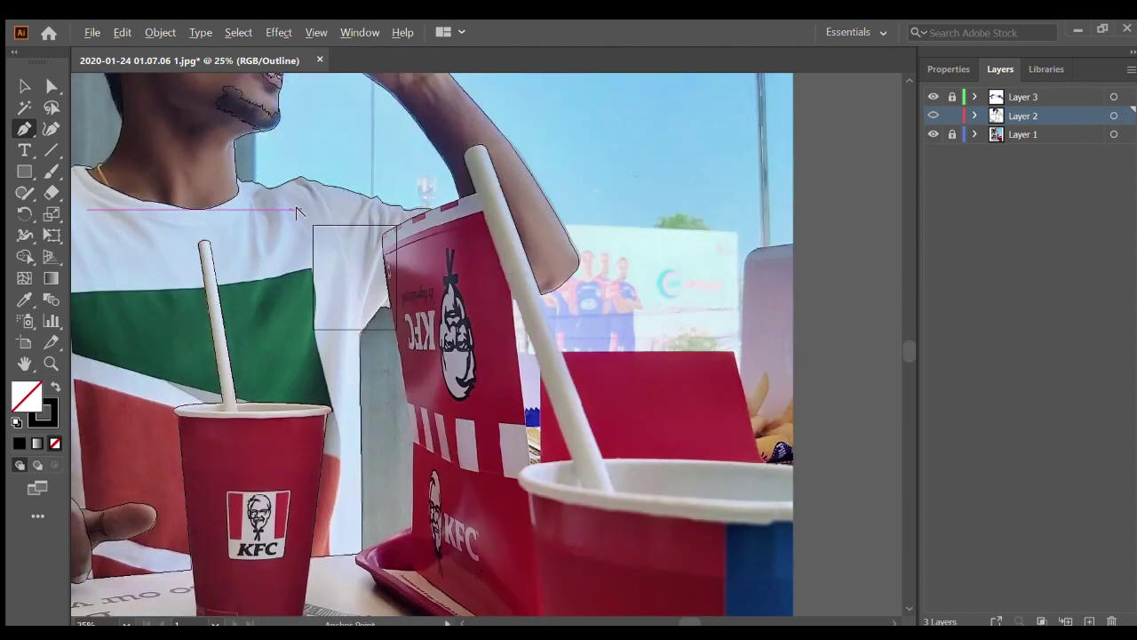
scroll(228, 180, down, 3)
key(ctrl+y)
scroll(249, 292, up, 2)
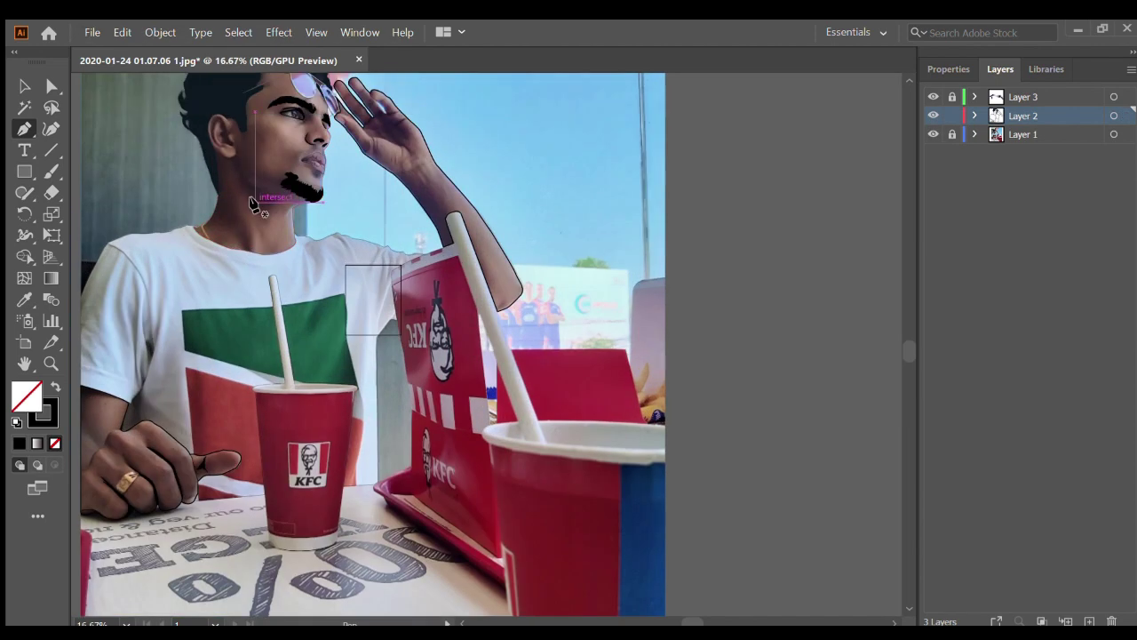
scroll(249, 291, up, 4)
click(180, 406)
click(577, 514)
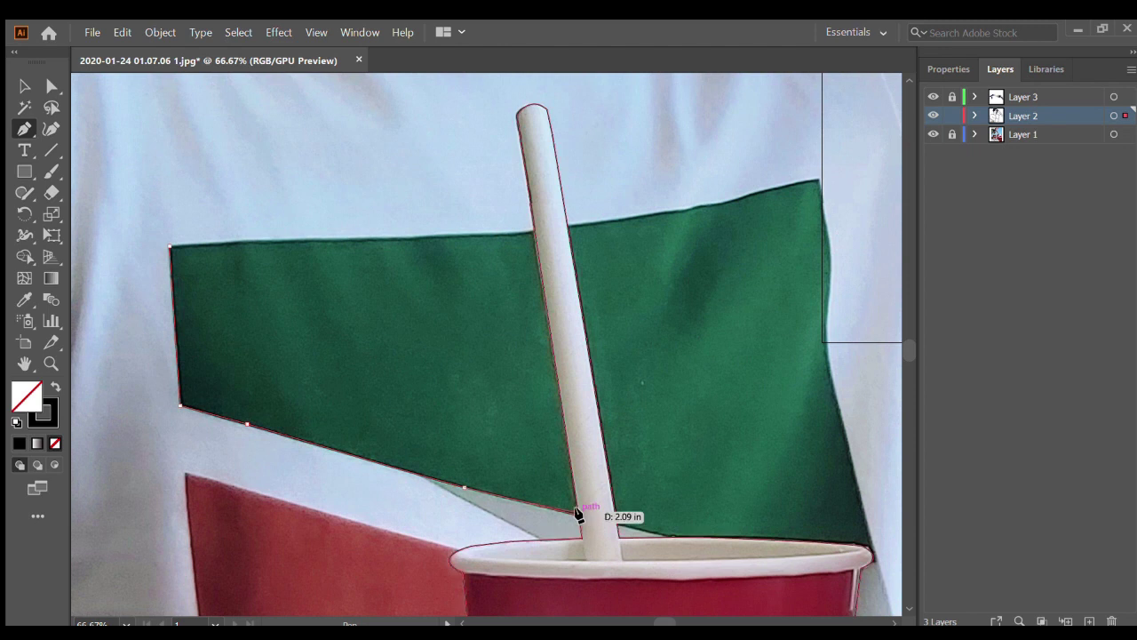
click(169, 246)
click(450, 236)
click(536, 231)
key(Escape)
Trace the right part of the green stripe down toward the cup
click(567, 224)
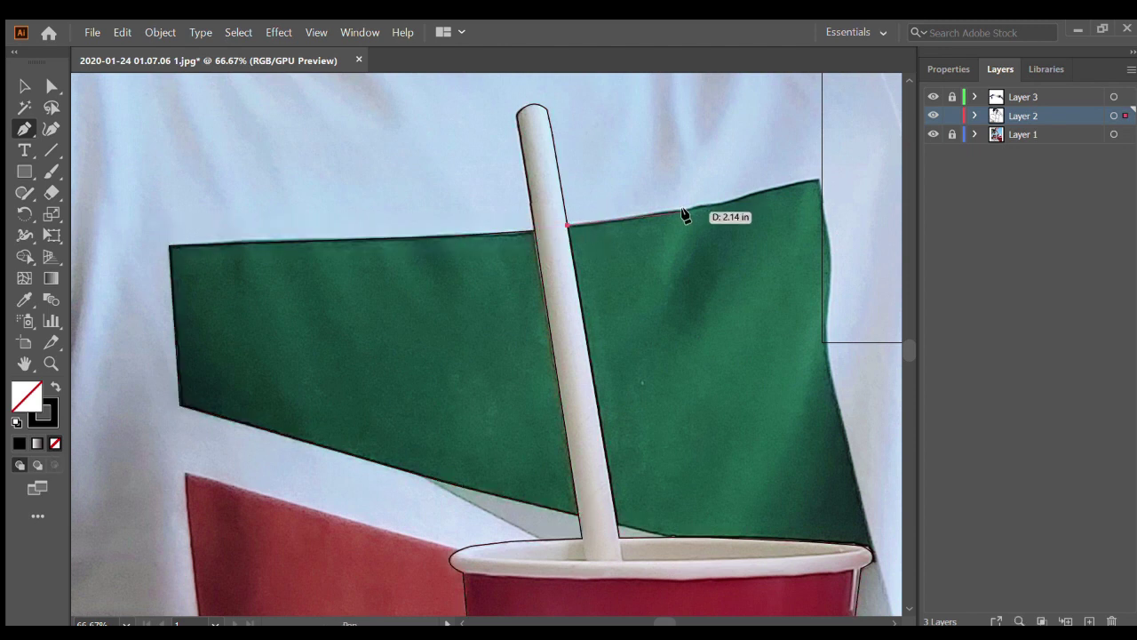
scroll(827, 296, down, 2)
click(831, 289)
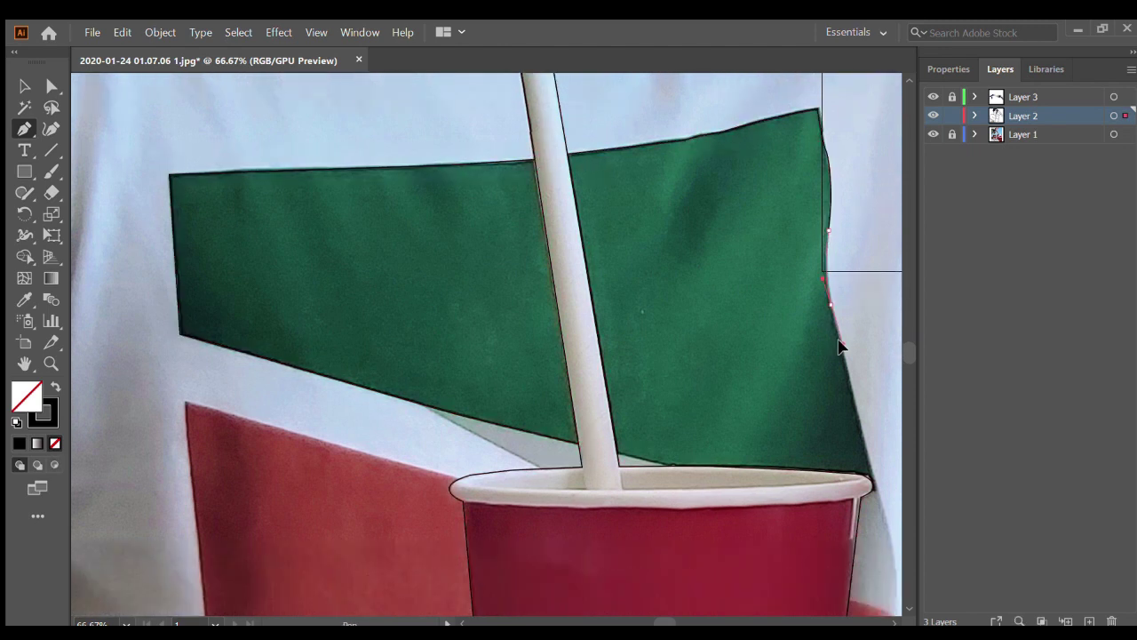
click(842, 332)
scroll(843, 332, down, 2)
scroll(853, 388, down, 2)
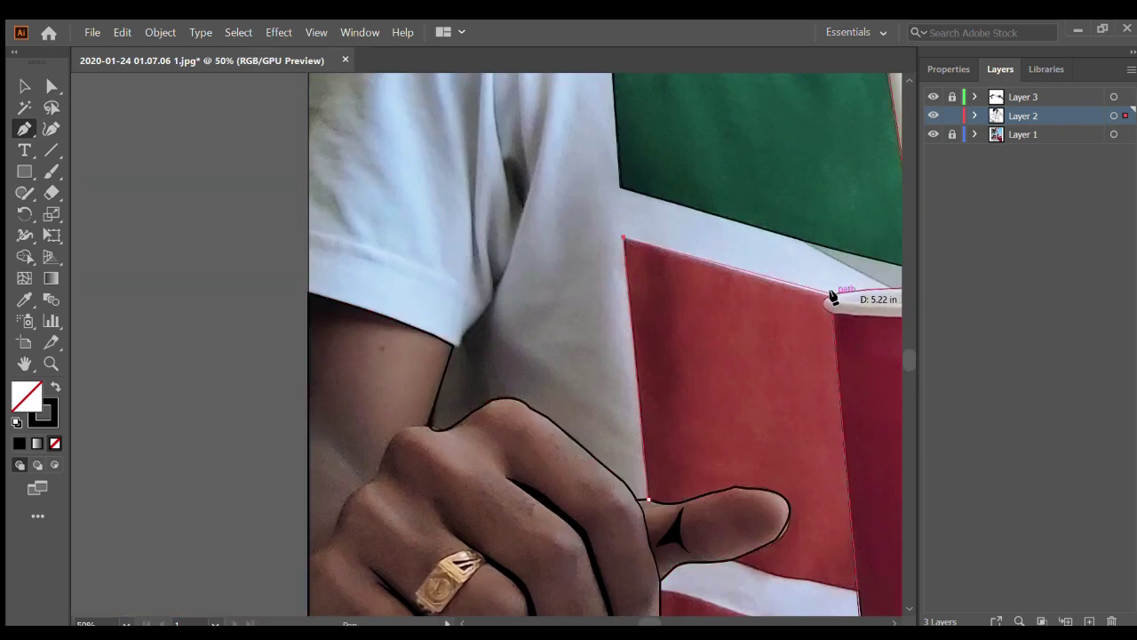
scroll(833, 297, down, 2)
scroll(655, 558, up, 1)
Trace the white stripe from the thumb's lower edge toward the cup and back
click(625, 548)
click(693, 562)
click(762, 579)
scroll(761, 579, down, 1)
click(765, 523)
click(601, 503)
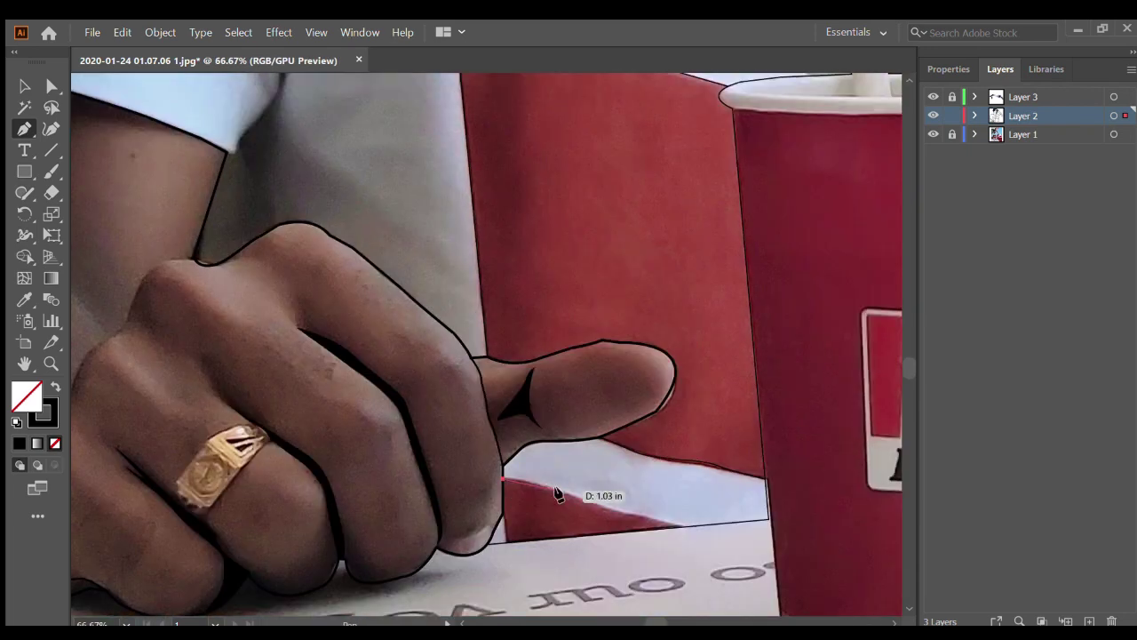
scroll(516, 533, up, 8)
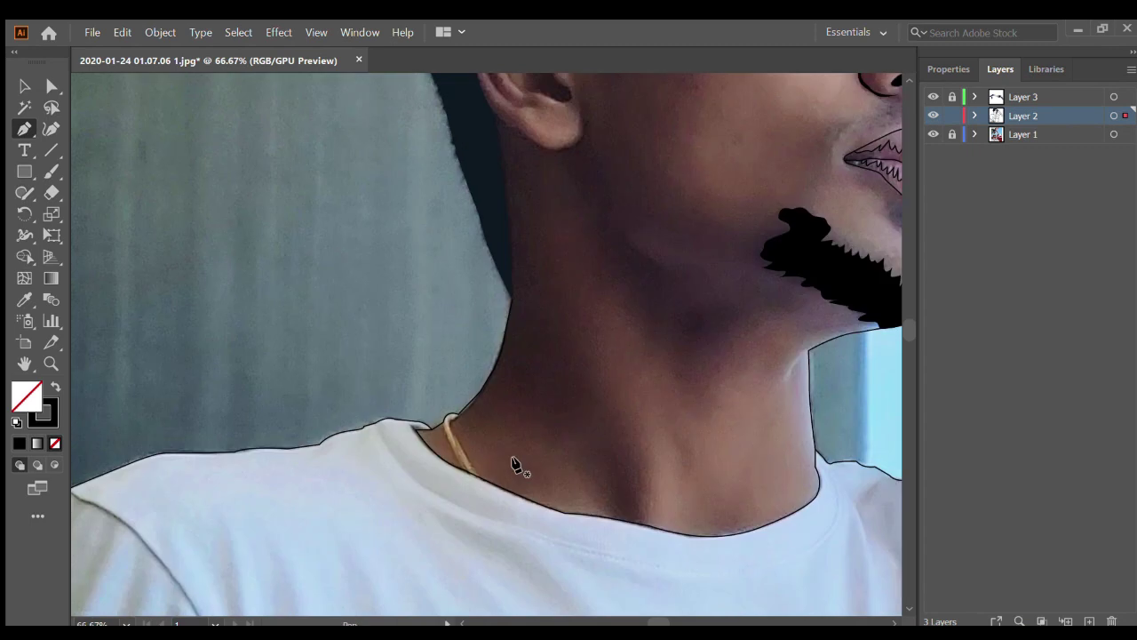
scroll(515, 465, up, 1)
Outline the neck shadow up the neck's left edge, undoing a stray curve
click(461, 483)
scroll(590, 568, down, 2)
click(479, 313)
click(492, 294)
click(504, 258)
click(512, 220)
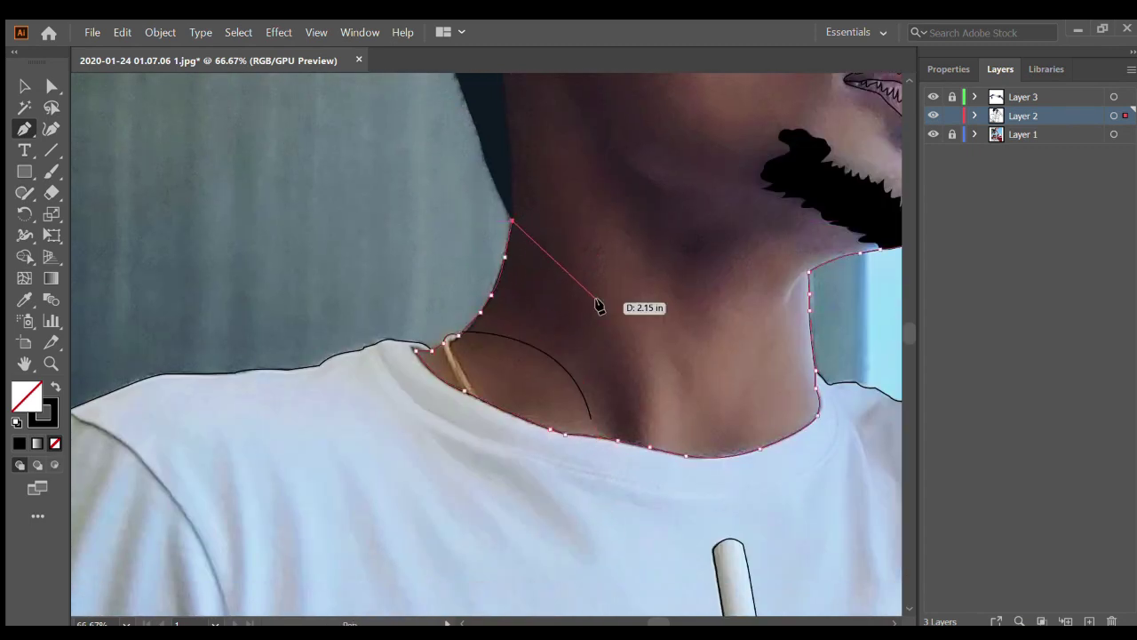
drag(592, 298, 618, 366)
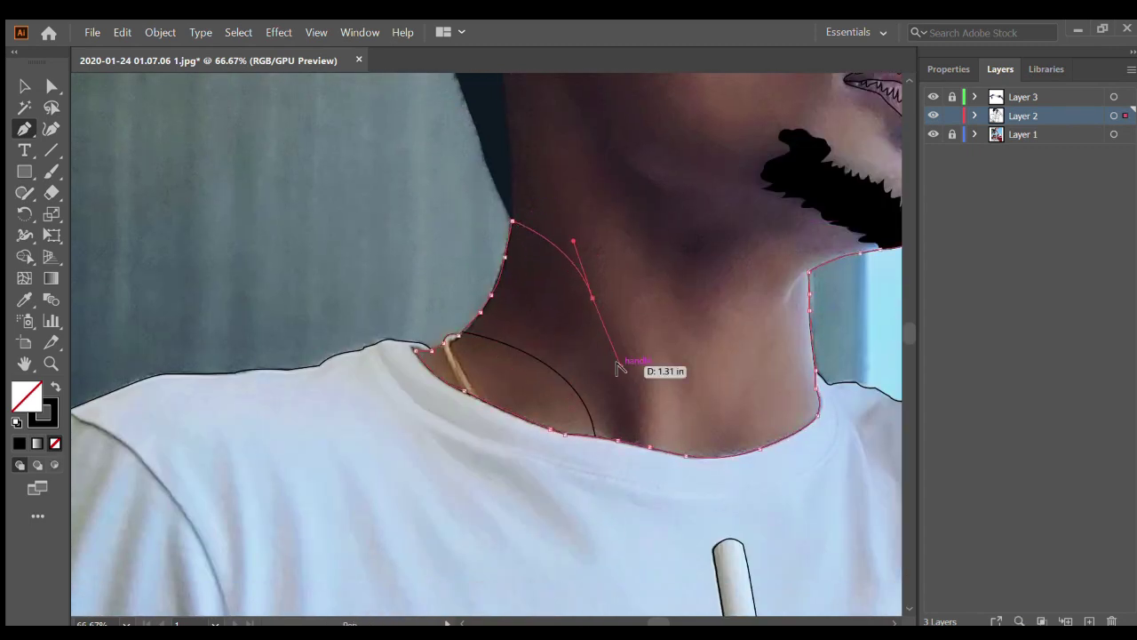
key(ctrl+z)
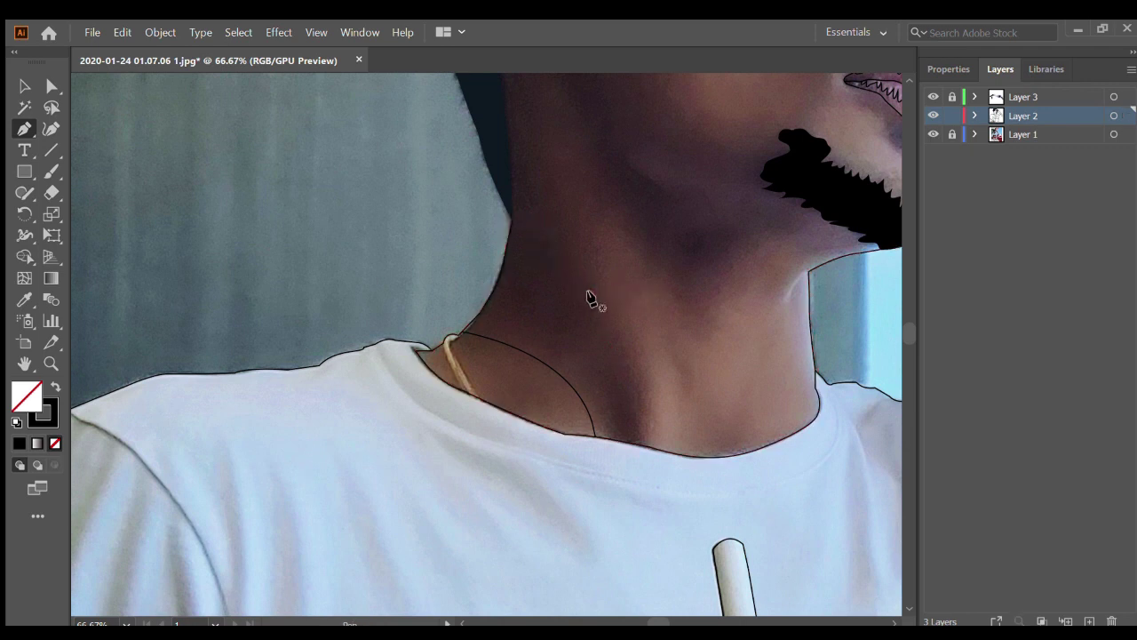
Finish the neck curve, zoom to the ear, swap fill and stroke, and view outlines
drag(584, 285, 521, 228)
scroll(726, 317, up, 3)
key(ctrl+plus)
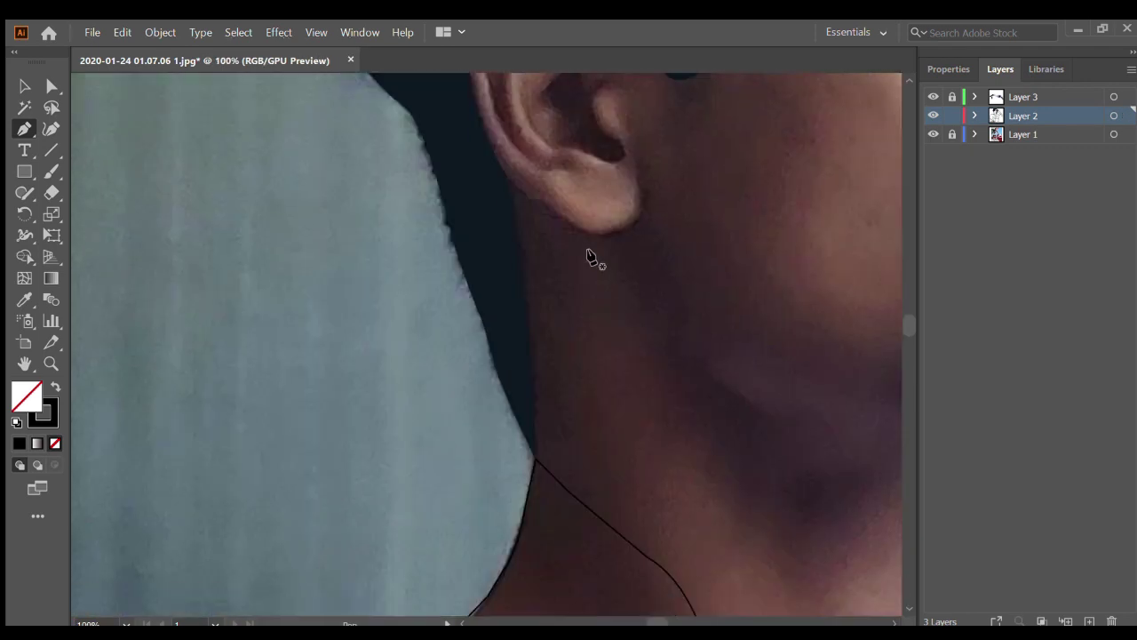
scroll(592, 254, up, 3)
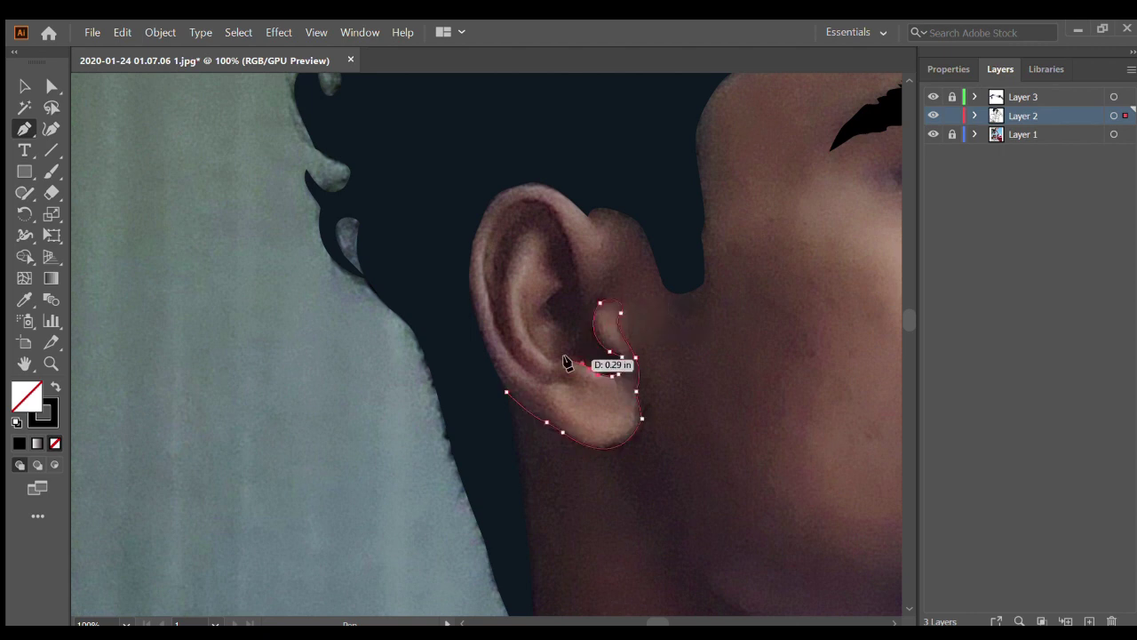
key(shift+x)
key(ctrl+y)
Trace the ear's inner fold curves and start a new path at the ear's top
click(546, 248)
drag(532, 209, 512, 250)
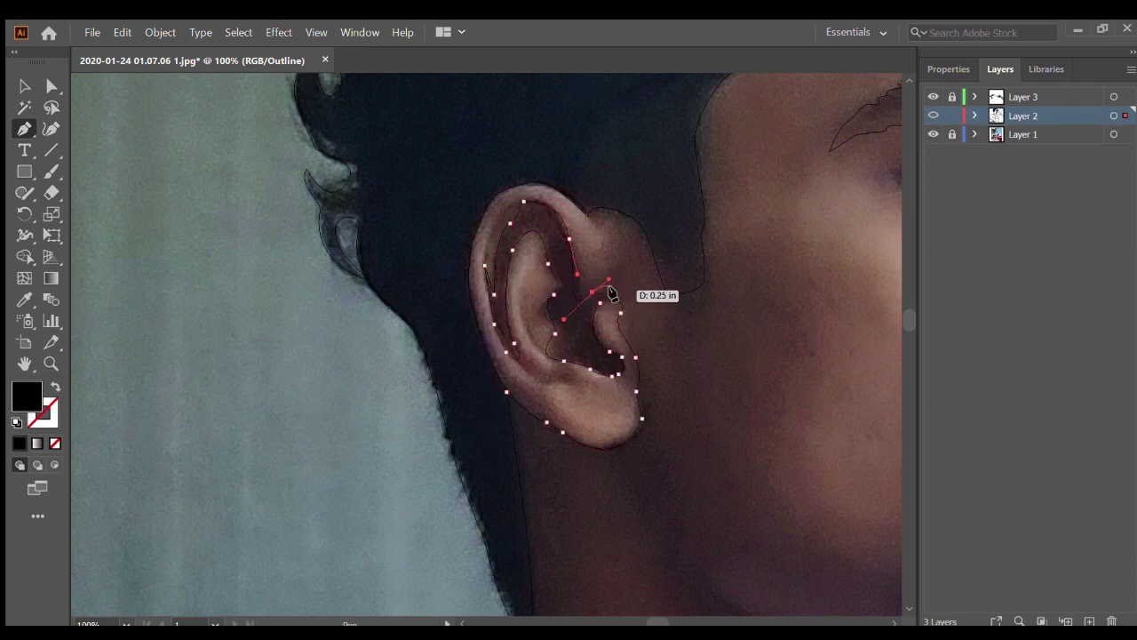
click(643, 408)
drag(627, 446, 602, 457)
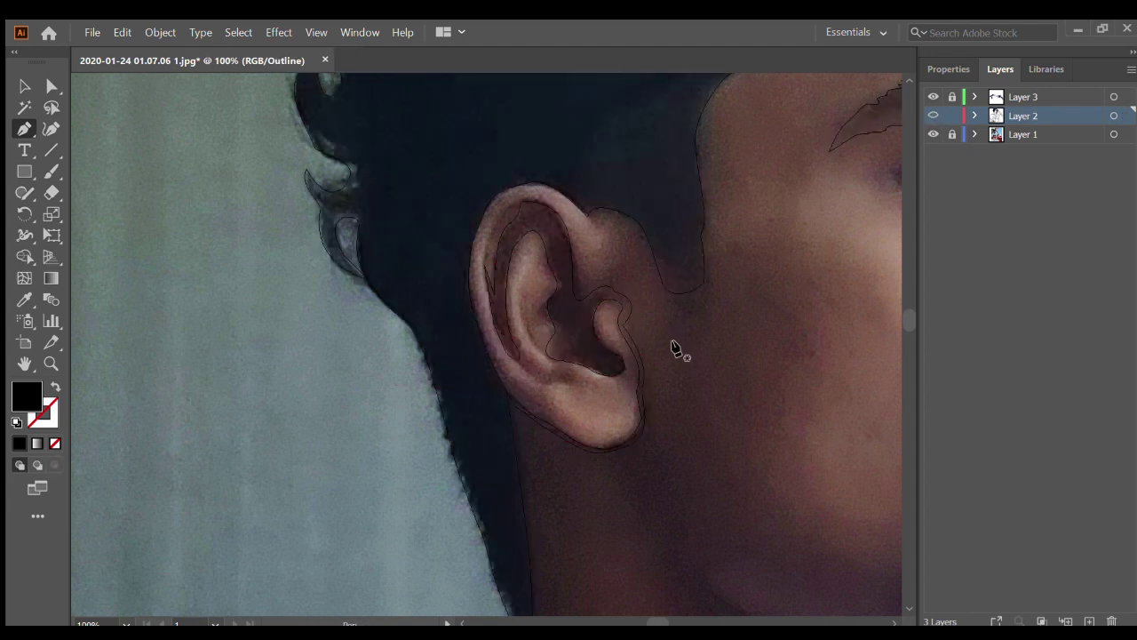
scroll(673, 348, down, 2)
scroll(605, 322, up, 4)
click(559, 211)
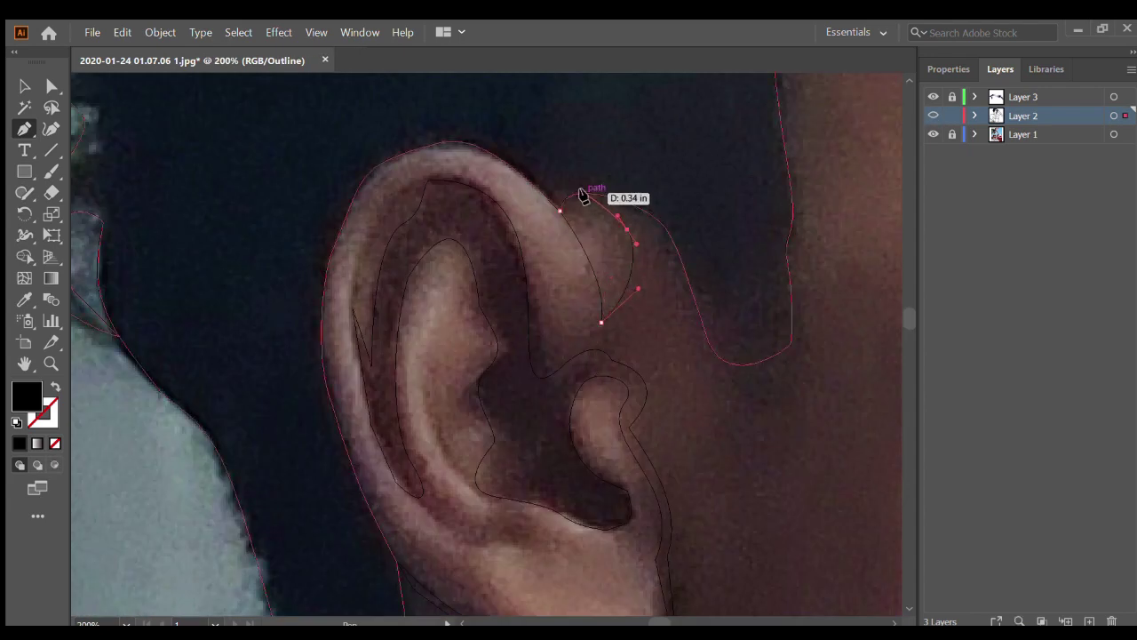
scroll(586, 195, down, 5)
scroll(640, 229, up, 2)
scroll(684, 387, down, 1)
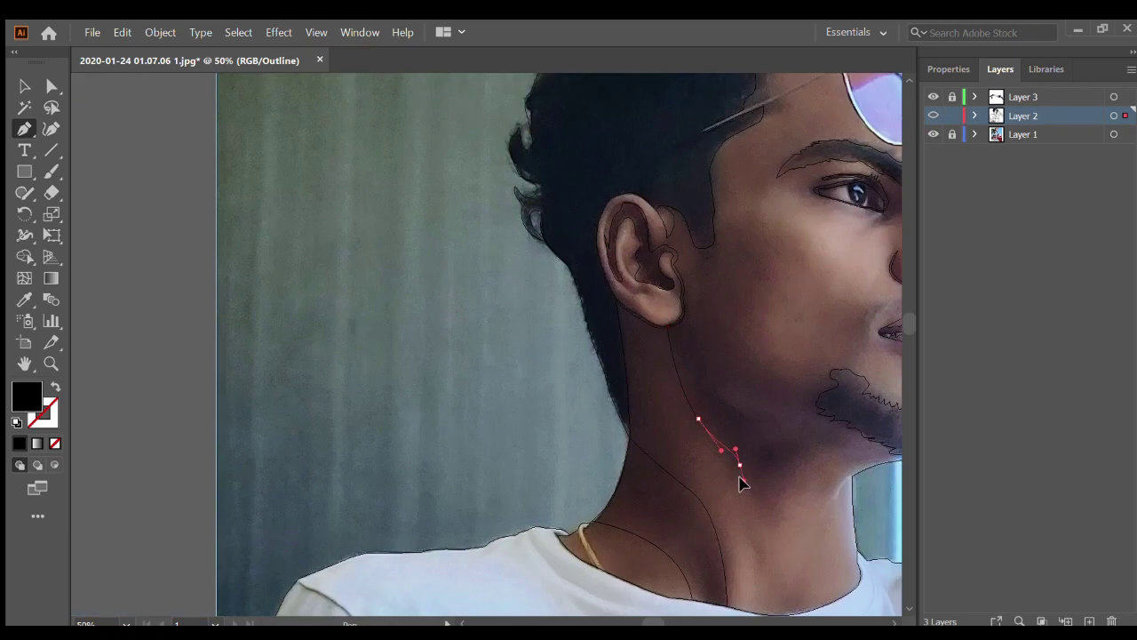
Finish the jaw shadow curve and trace the cheek shadow up to the eye corner
drag(851, 449, 826, 424)
key(Escape)
scroll(685, 317, right, 3)
click(643, 359)
drag(660, 258, 753, 307)
drag(688, 327, 697, 367)
key(ctrl+plus)
key(ctrl+plus)
key(ctrl+plus)
click(778, 298)
click(795, 235)
click(785, 206)
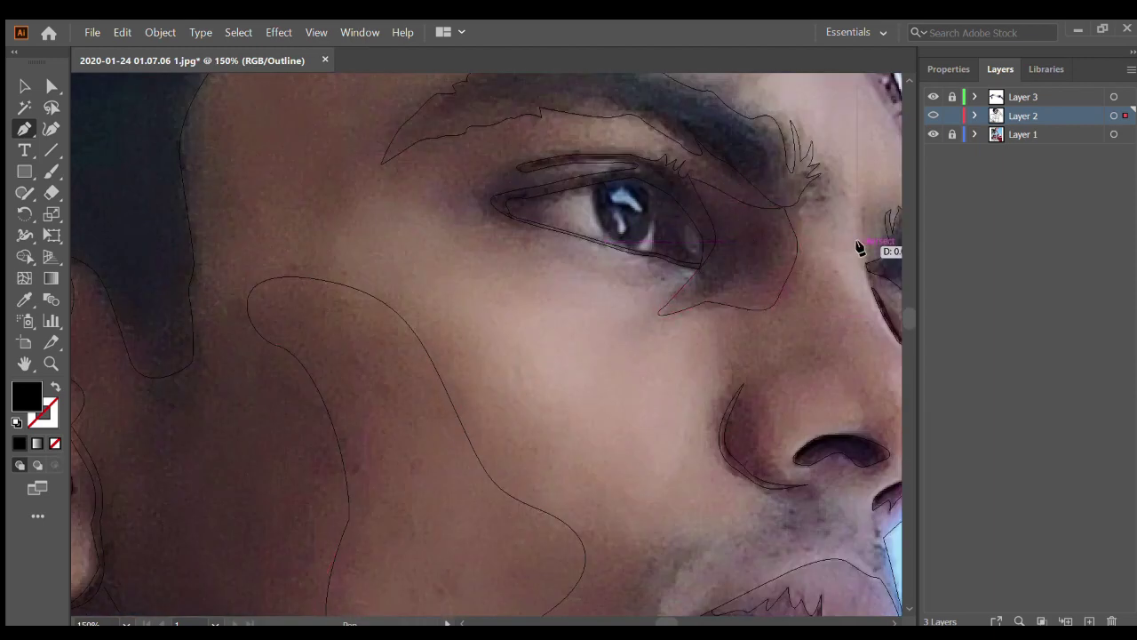
scroll(860, 248, down, 5)
Start a white-filled eye shape at the corner along the upper eyelid
key(ctrl+y)
key(ctrl+y)
scroll(826, 241, up, 7)
click(506, 204)
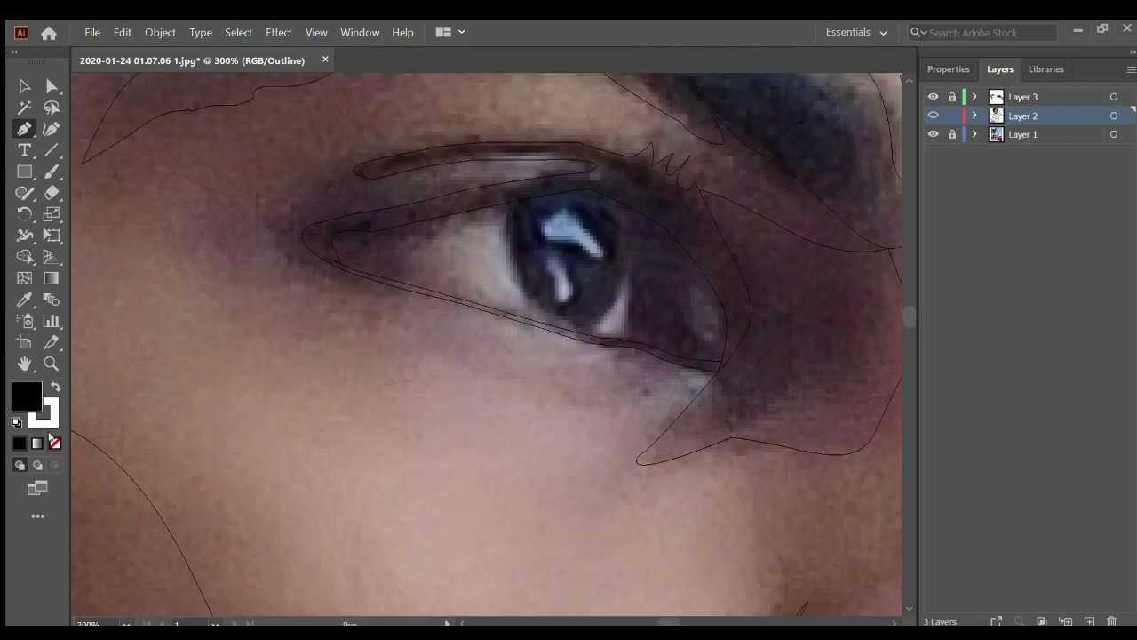
key(ctrl+y)
click(358, 222)
click(602, 179)
Complete the eye-white shape around the far corner and lower lid, then deselect it
click(691, 230)
click(725, 364)
click(653, 352)
click(611, 341)
click(337, 236)
click(137, 115)
key(ctrl+1)
key(ctrl+shift+a)
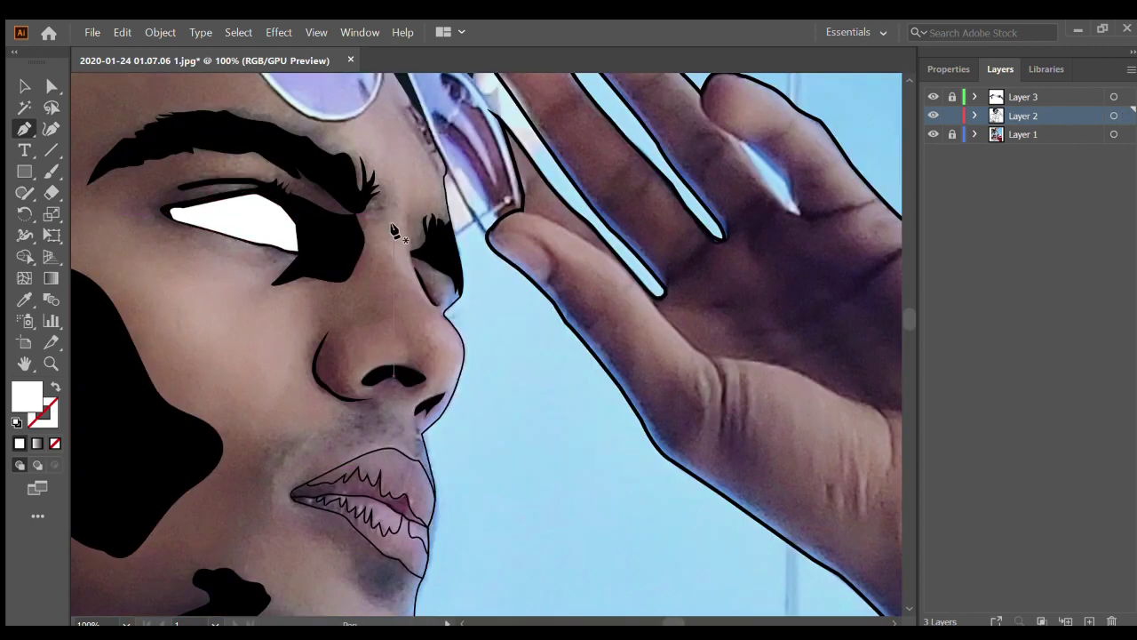
Set the tracing layer to Outline, trace the iris curve, and restore no fill with black stroke
ctrl+click(932, 115)
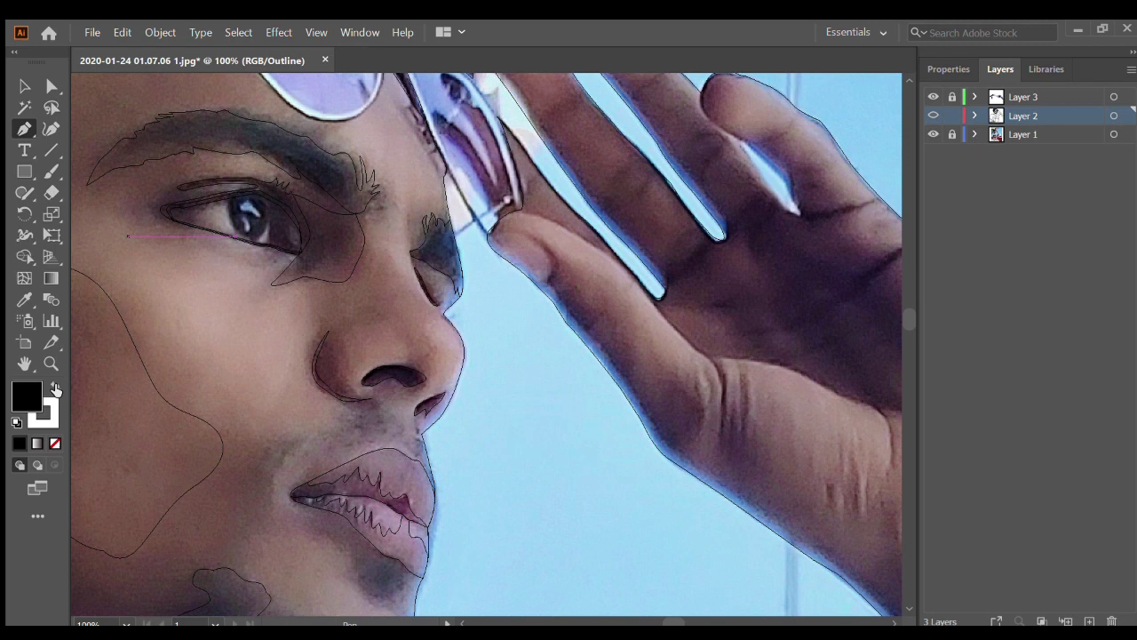
scroll(252, 236, up, 3)
click(174, 168)
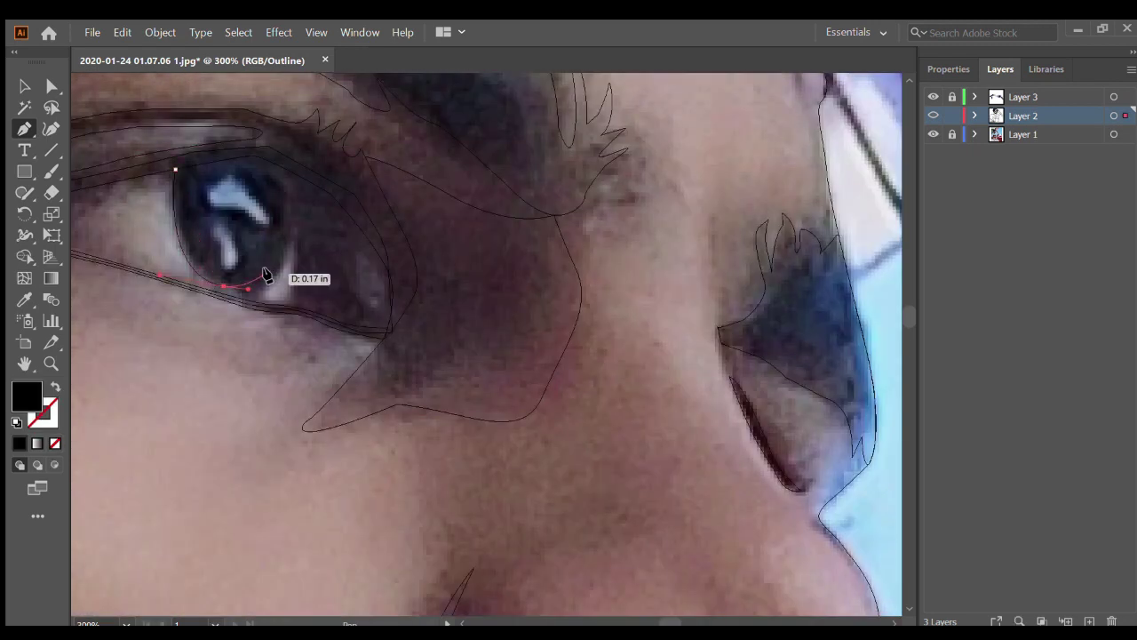
drag(259, 166, 250, 157)
key(ctrl+shift+a)
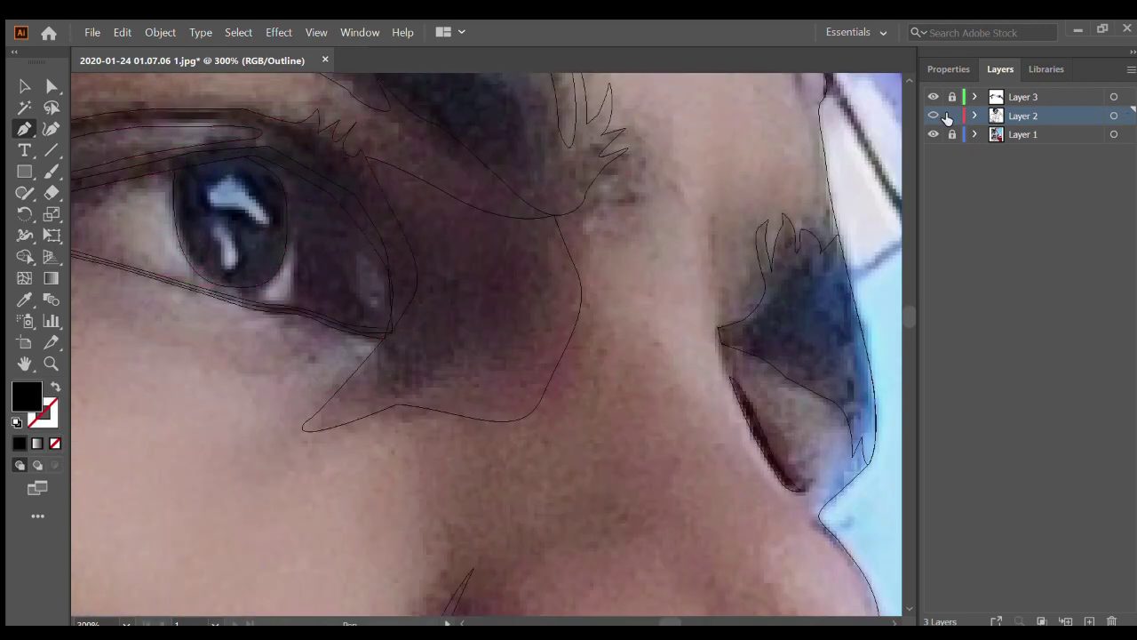
key(shift+x)
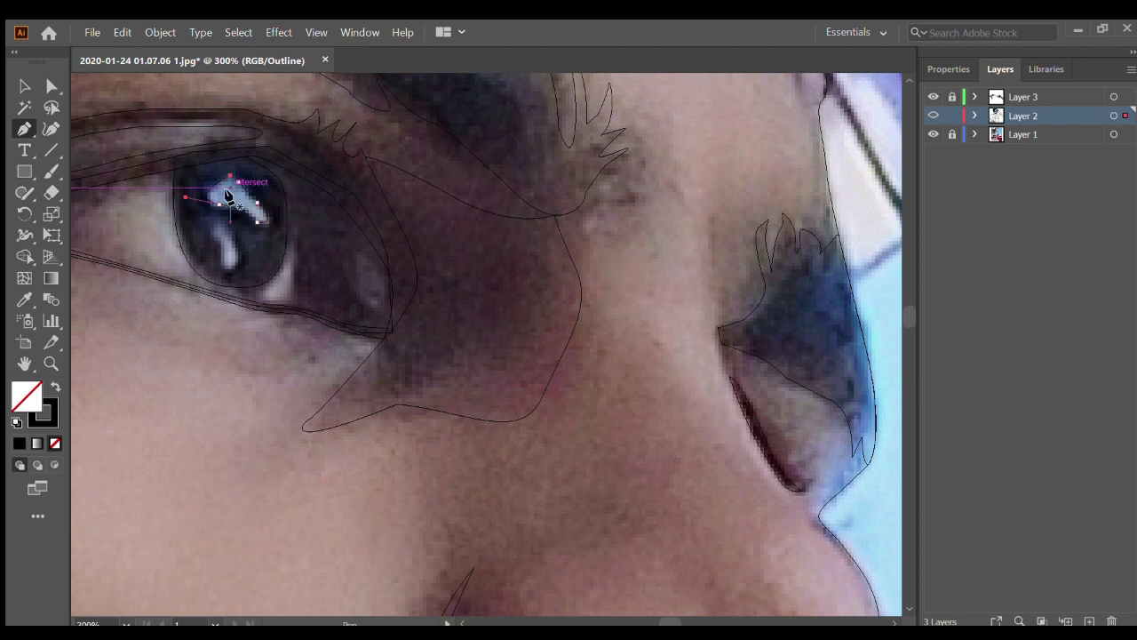
Return to the filled preview and pan the view over to the tray
scroll(627, 411, down, 10)
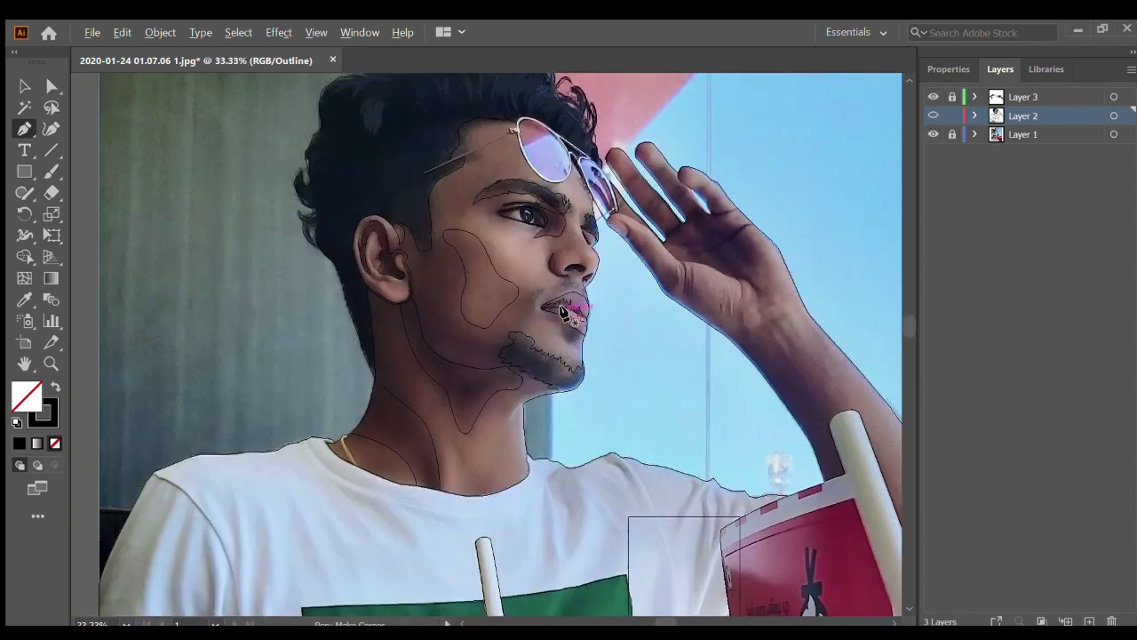
key(ctrl+y)
scroll(627, 411, up, 4)
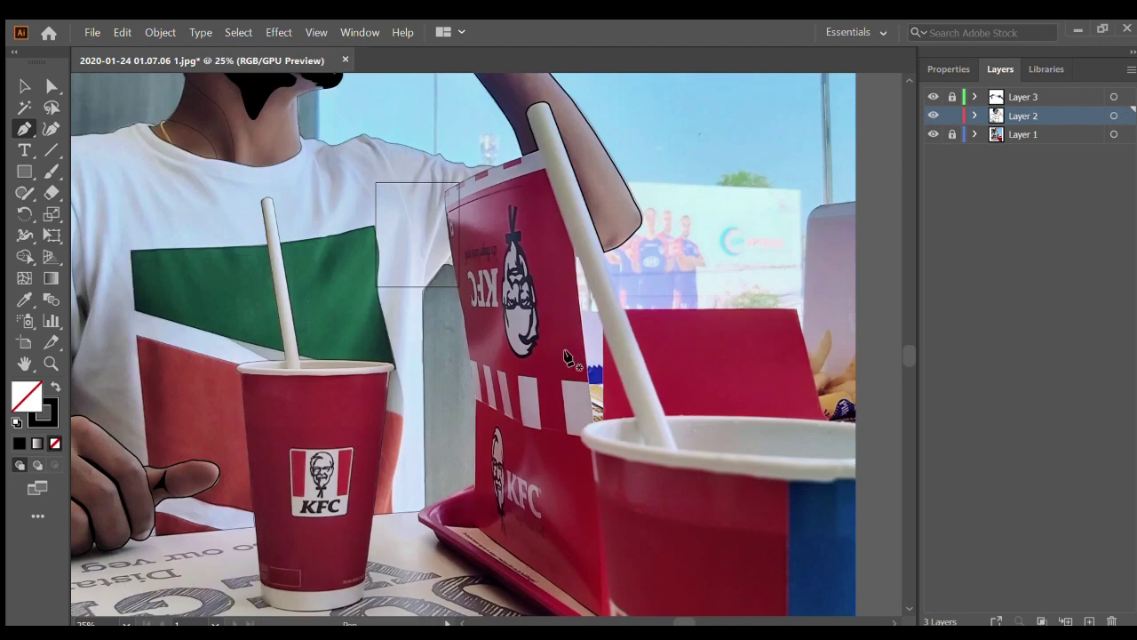
scroll(568, 418, up, 2)
scroll(266, 475, down, 1)
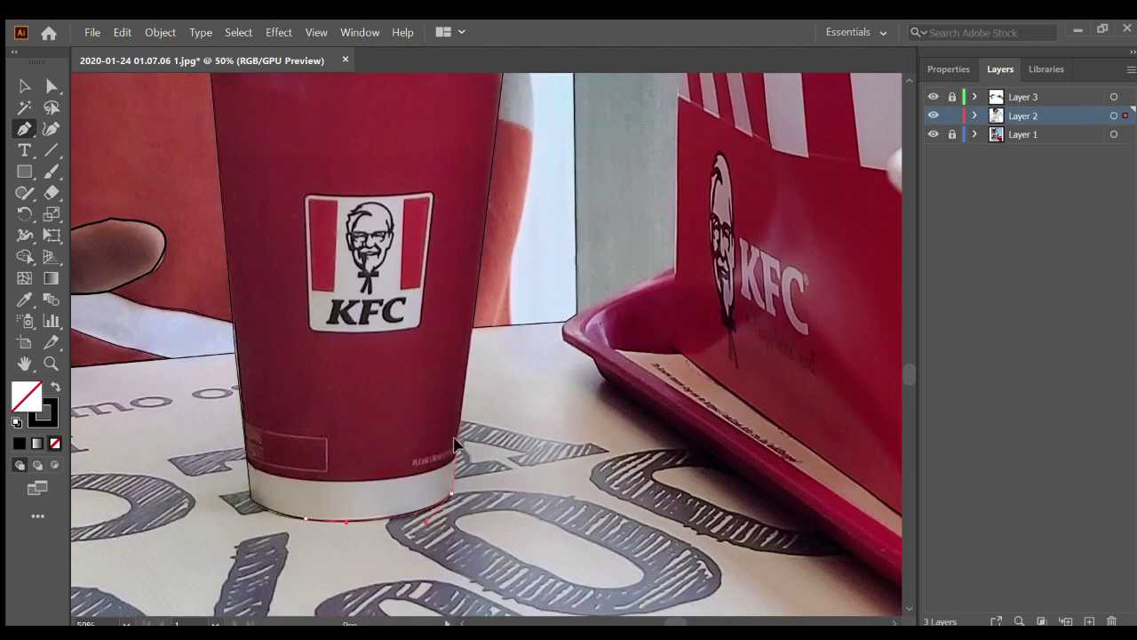
scroll(520, 348, down, 4)
scroll(639, 305, up, 5)
scroll(684, 267, up, 2)
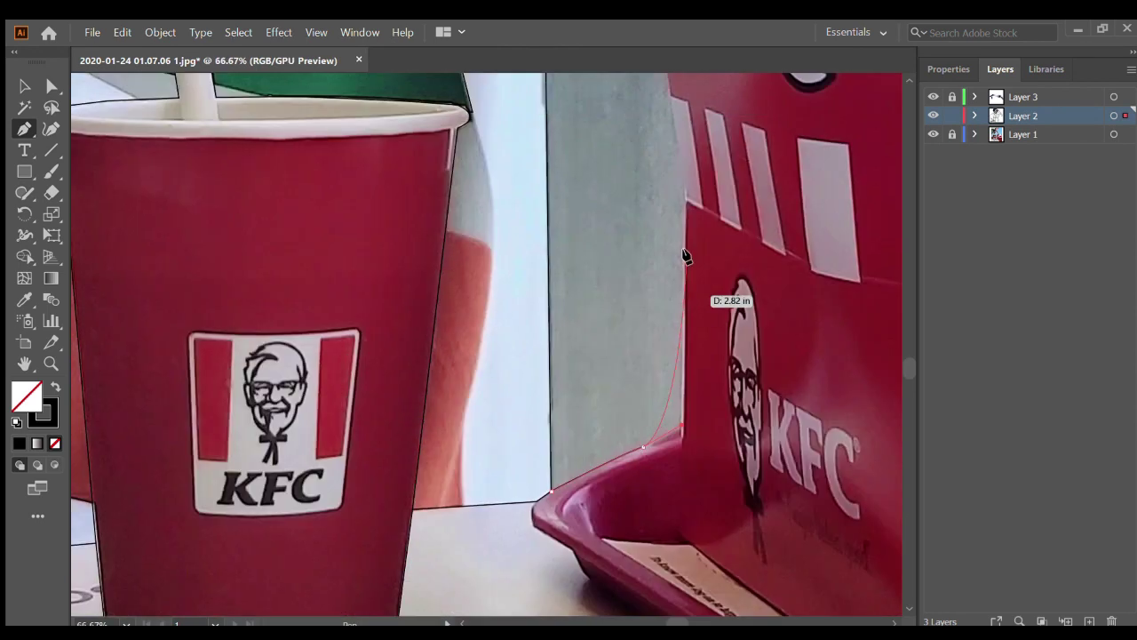
scroll(685, 305, up, 2)
scroll(684, 305, up, 3)
scroll(634, 203, right, 2)
scroll(634, 203, down, 4)
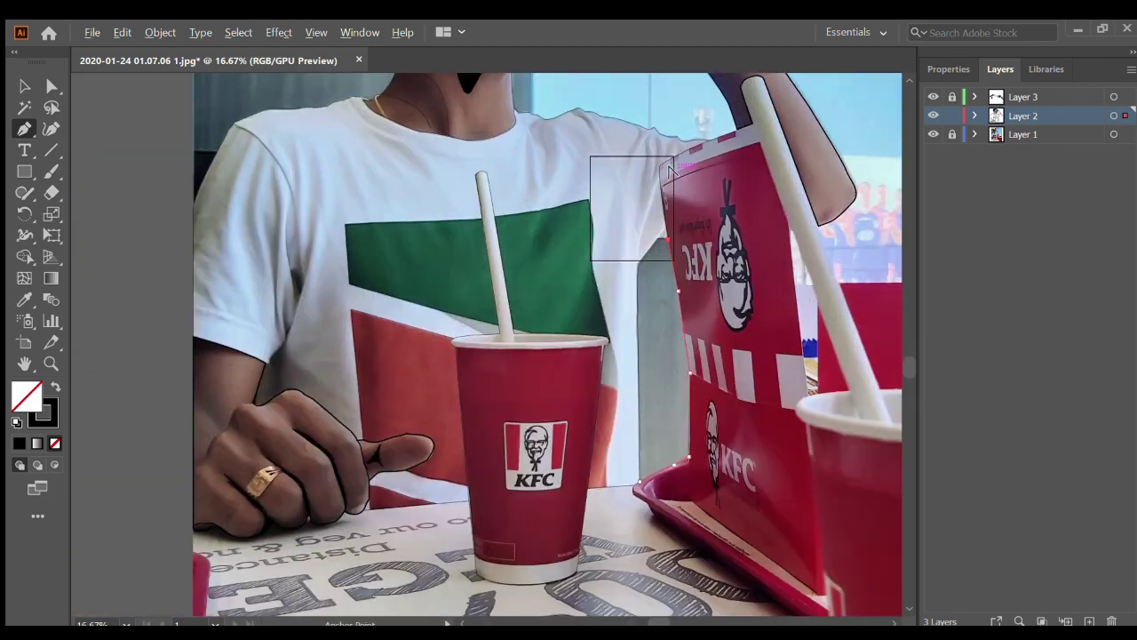
scroll(639, 133, up, 4)
scroll(764, 497, down, 3)
scroll(795, 515, down, 2)
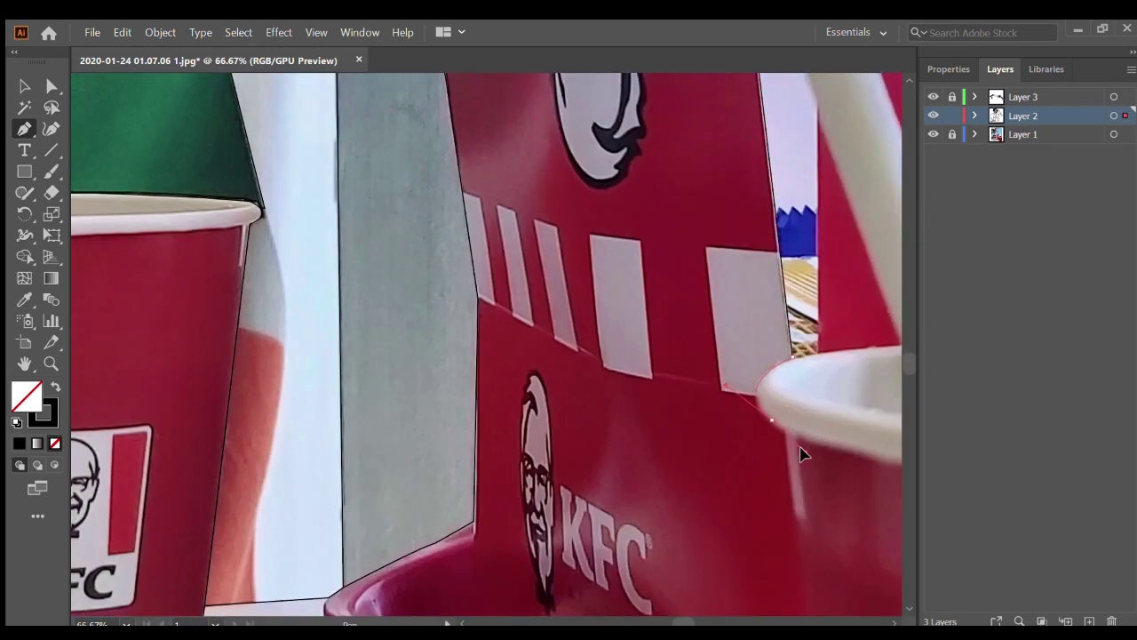
scroll(808, 440, down, 3)
scroll(813, 426, down, 3)
Pen-trace the red KFC box edge past the cup, tray corners and box corner
click(832, 320)
click(853, 525)
click(379, 191)
click(327, 138)
scroll(545, 171, down, 5)
scroll(711, 266, up, 4)
scroll(810, 312, down, 5)
Hide the photo layer to check the artwork, show it again, and add Layer 4
click(934, 134)
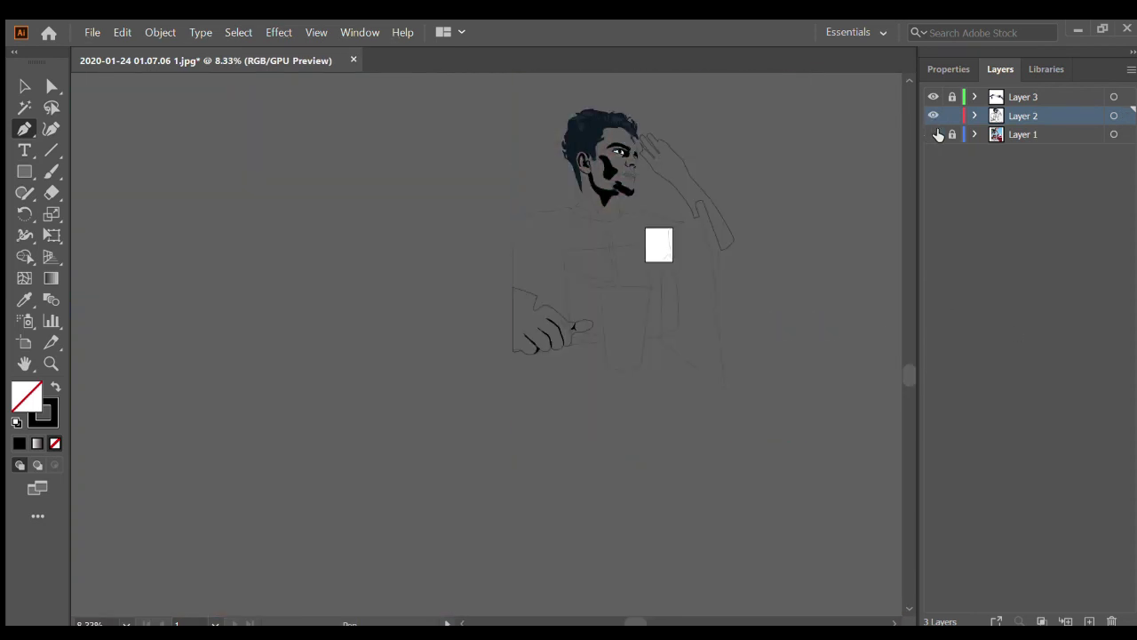
click(934, 115)
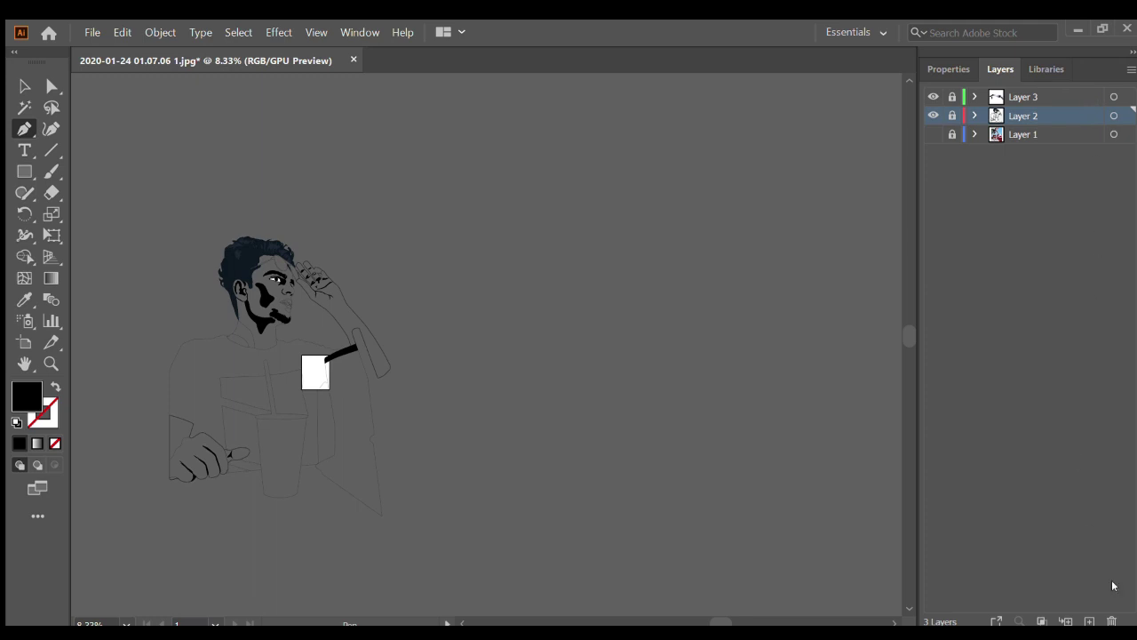
click(1022, 135)
click(933, 134)
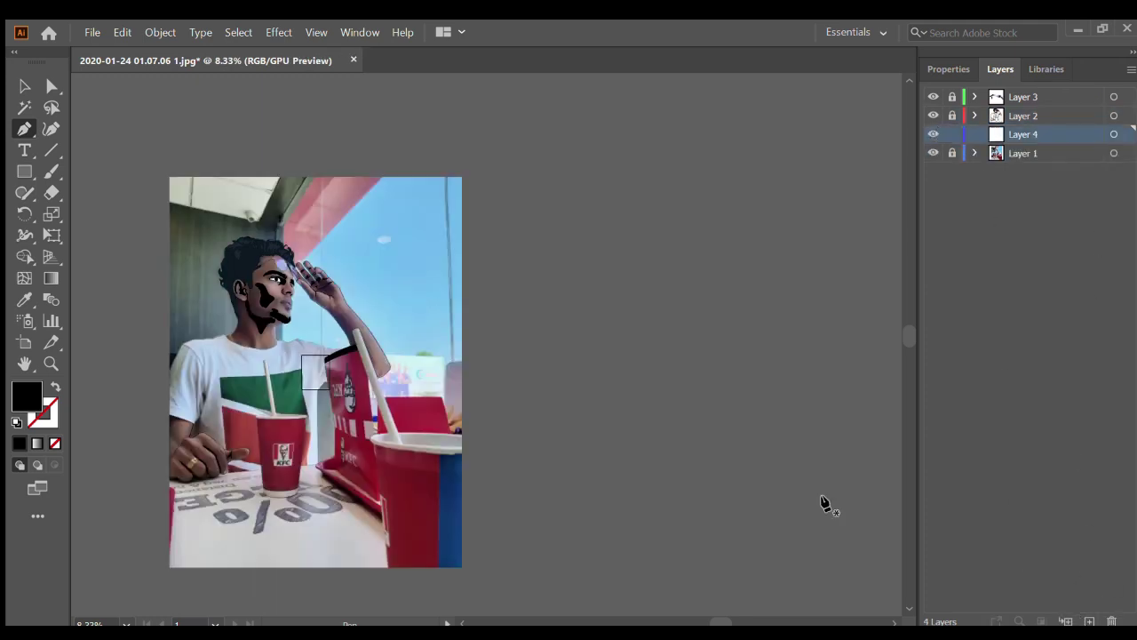
scroll(275, 310, up, 3)
scroll(275, 311, up, 1)
On the tracing layer, give the beard the eyebrow's dark fill with the Eyedropper
click(1010, 118)
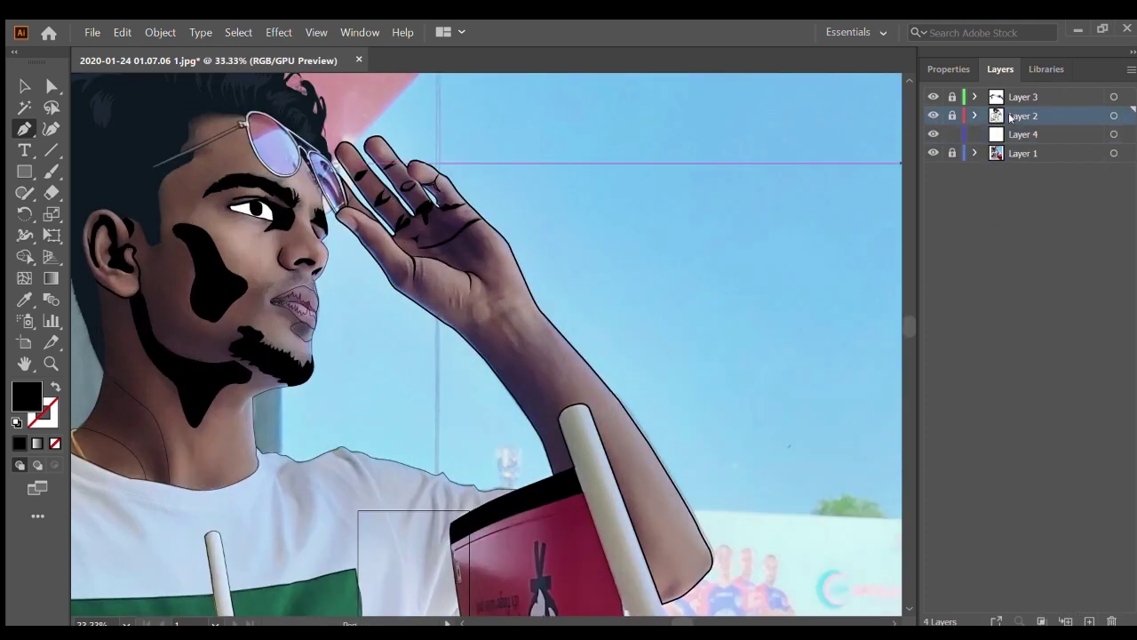
click(286, 355)
key(i)
click(238, 180)
ctrl+click(238, 180)
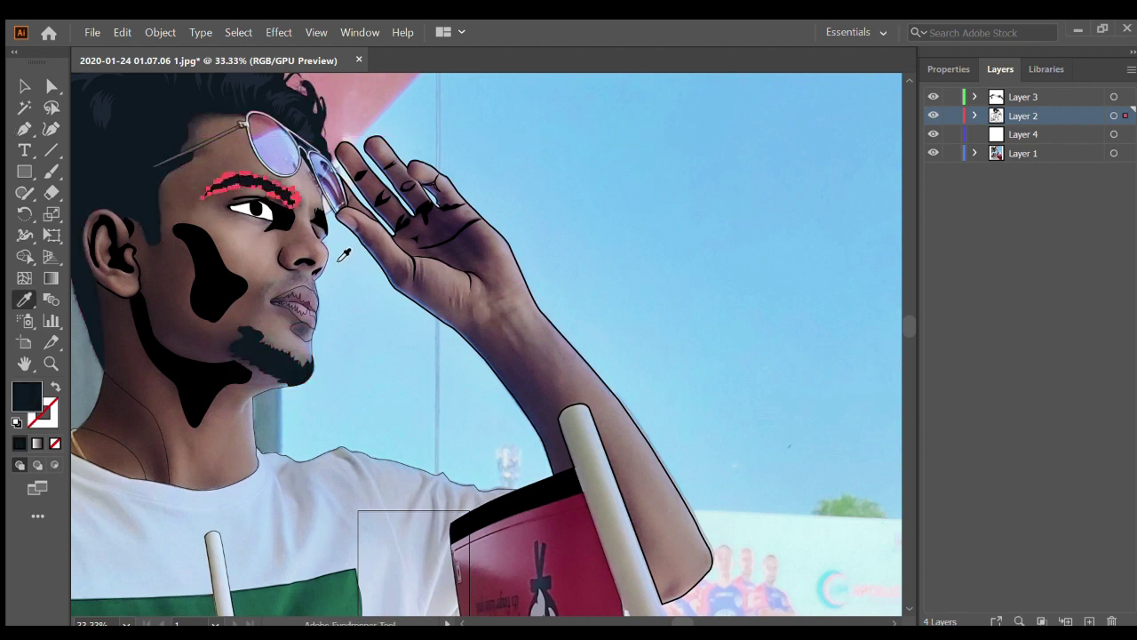
ctrl+click(318, 219)
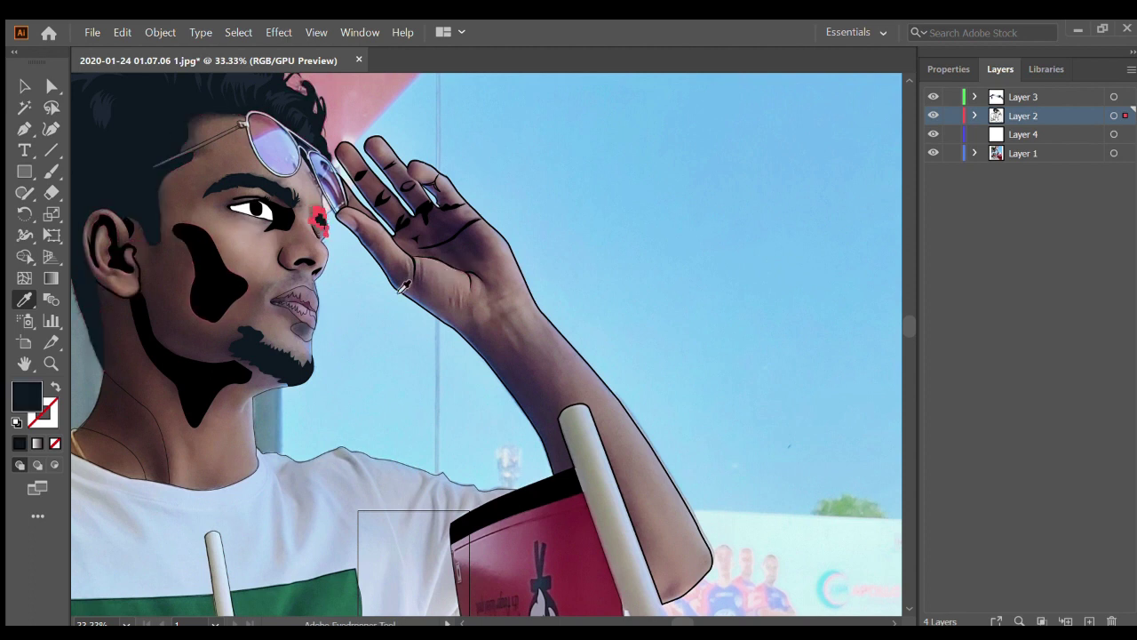
Check the line art in Outline view with the reference photo layer shown
scroll(209, 328, left, 2)
scroll(222, 311, left, 2)
key(ctrl+y)
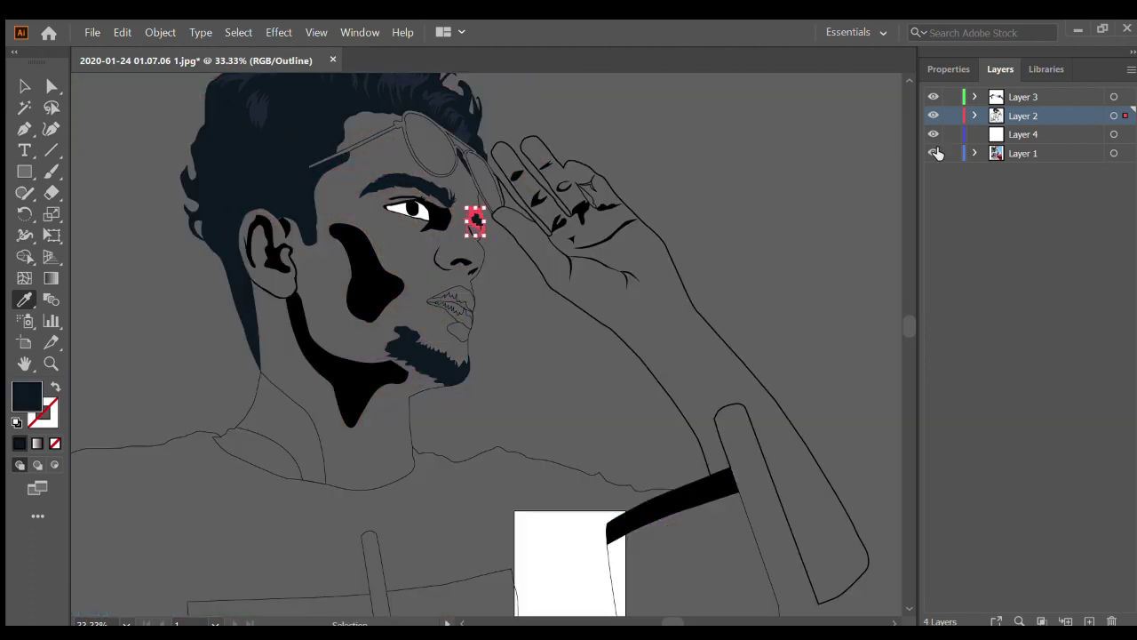
click(934, 153)
key(ctrl+y)
Give the ear shape a dark brown fill, deselect it, and return to the layers list
ctrl+click(266, 233)
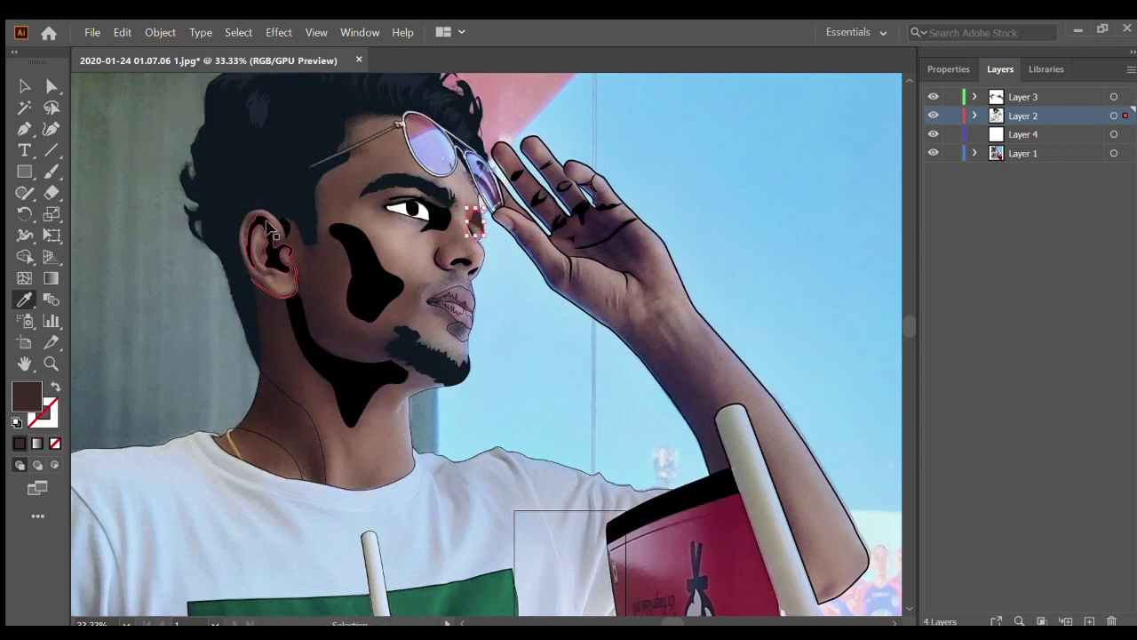
click(949, 68)
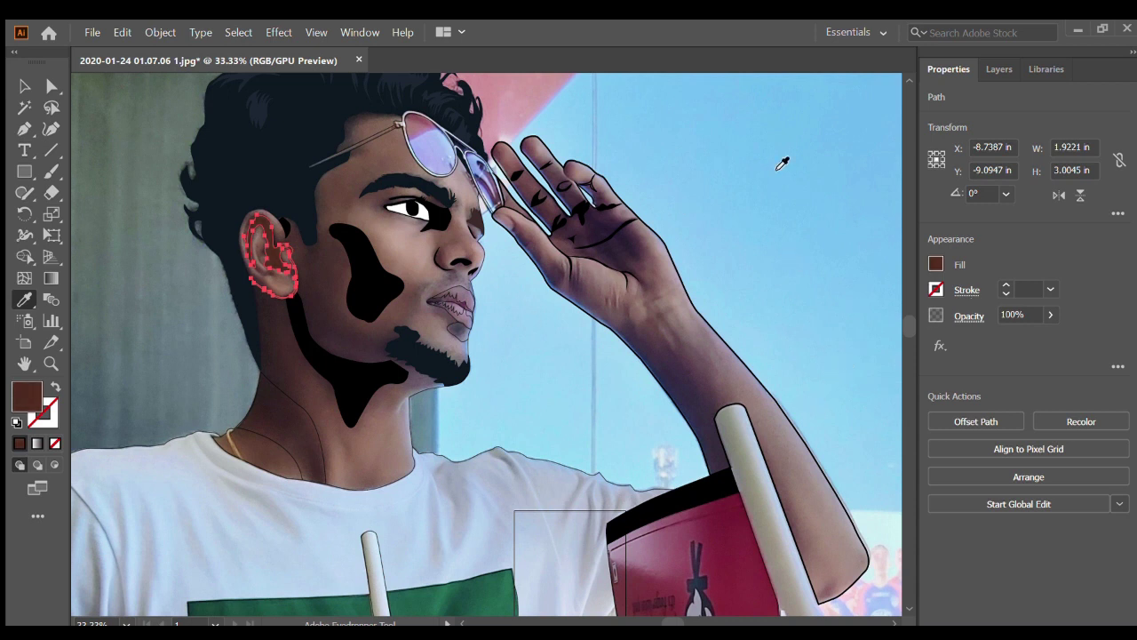
key(p)
key(ctrl+shift+a)
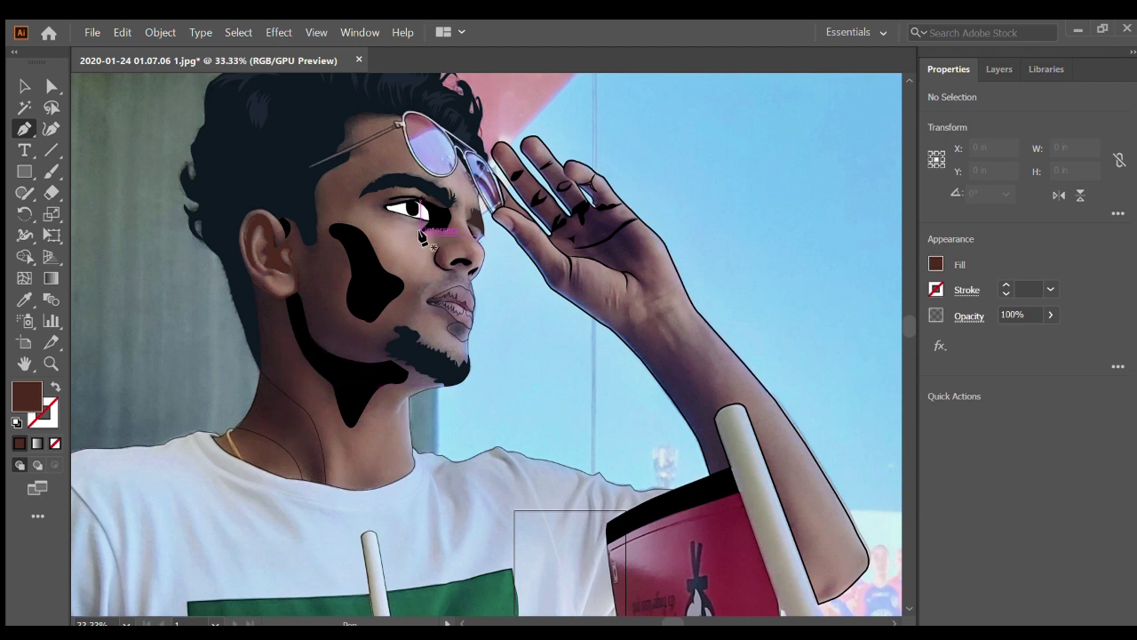
key(i)
click(999, 69)
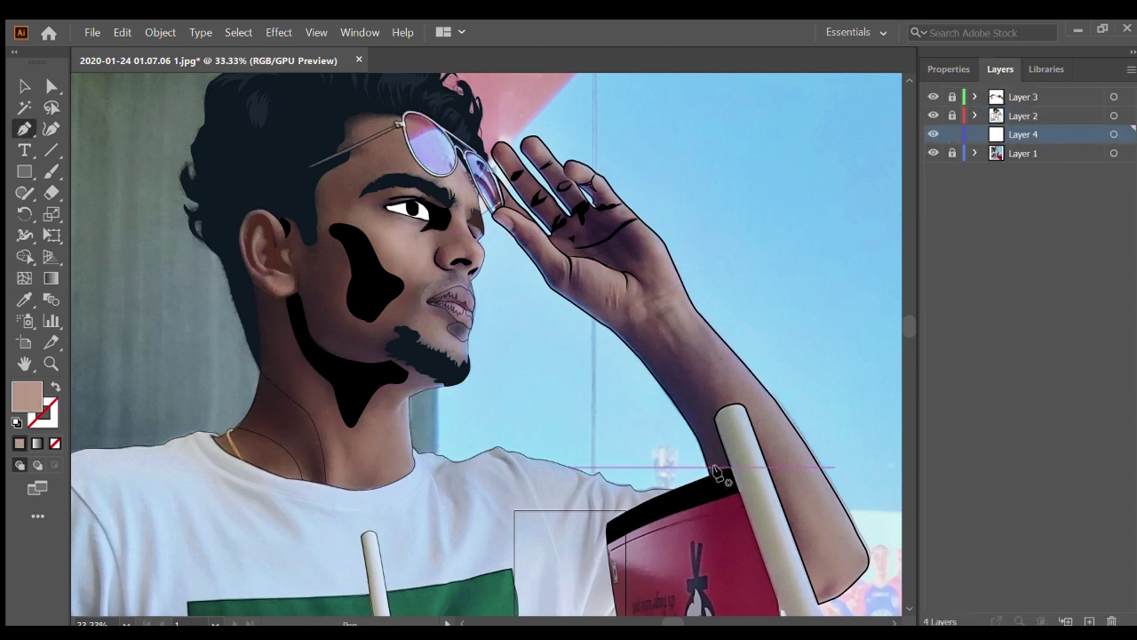
Start the skin-tone pen outline and trace up the raised arm's outer edge
scroll(718, 473, up, 2)
scroll(715, 475, up, 5)
click(634, 336)
scroll(703, 332, up, 2)
click(573, 214)
scroll(573, 214, up, 3)
click(536, 201)
key(ctrl+minus)
click(482, 185)
scroll(363, 178, up, 5)
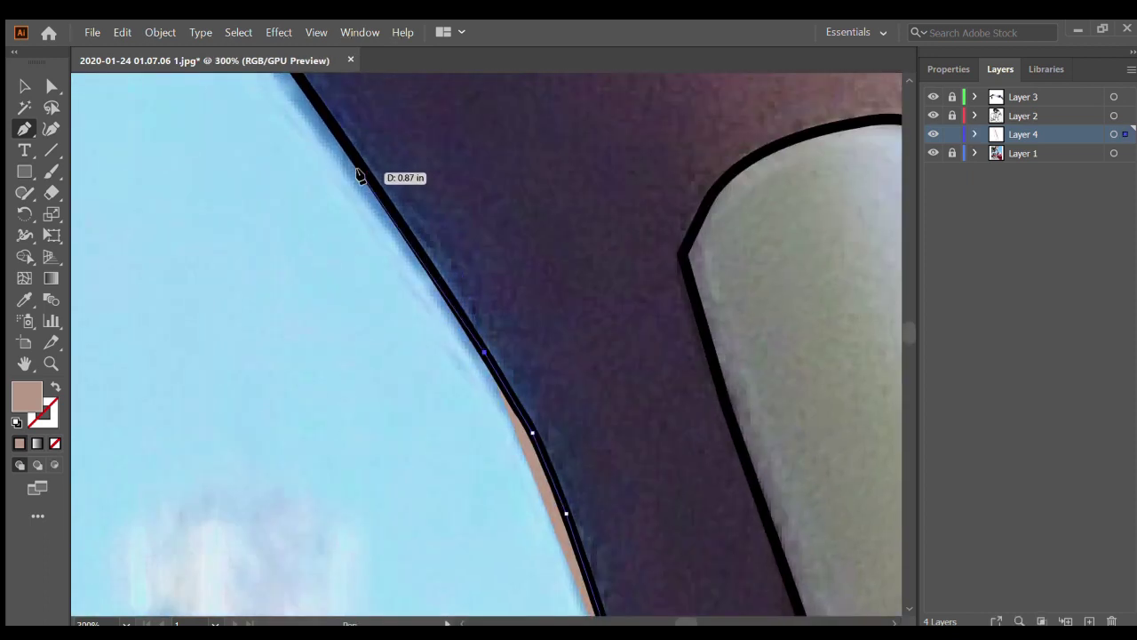
scroll(254, 140, right, 3)
click(166, 175)
scroll(125, 133, left, 3)
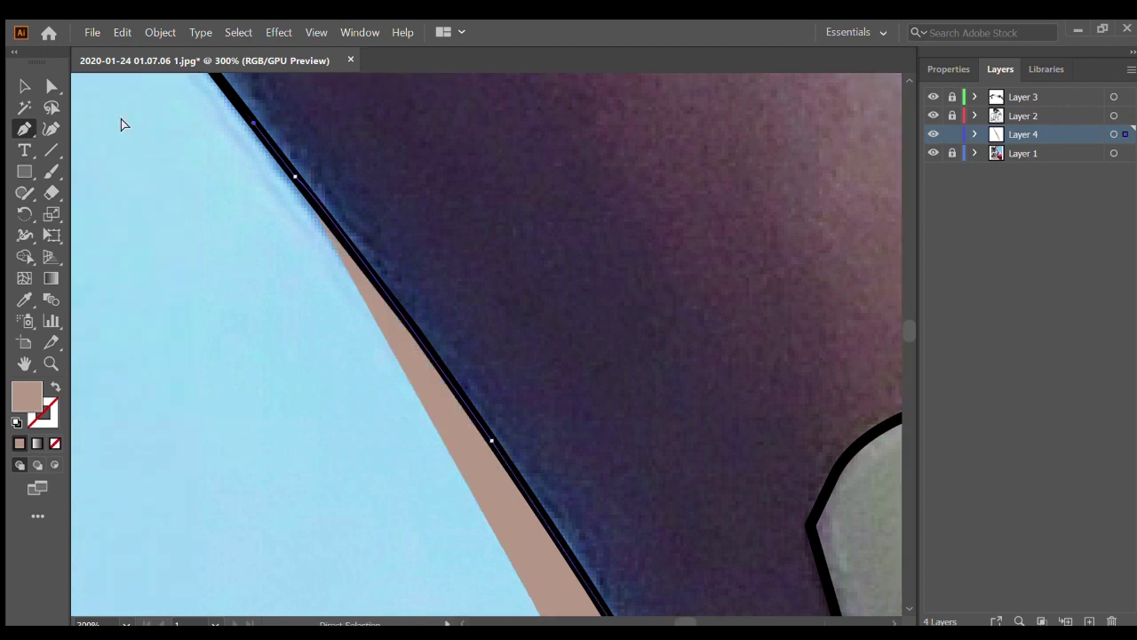
scroll(267, 196, up, 1)
click(343, 246)
scroll(284, 178, up, 1)
click(279, 176)
click(216, 113)
scroll(216, 114, down, 5)
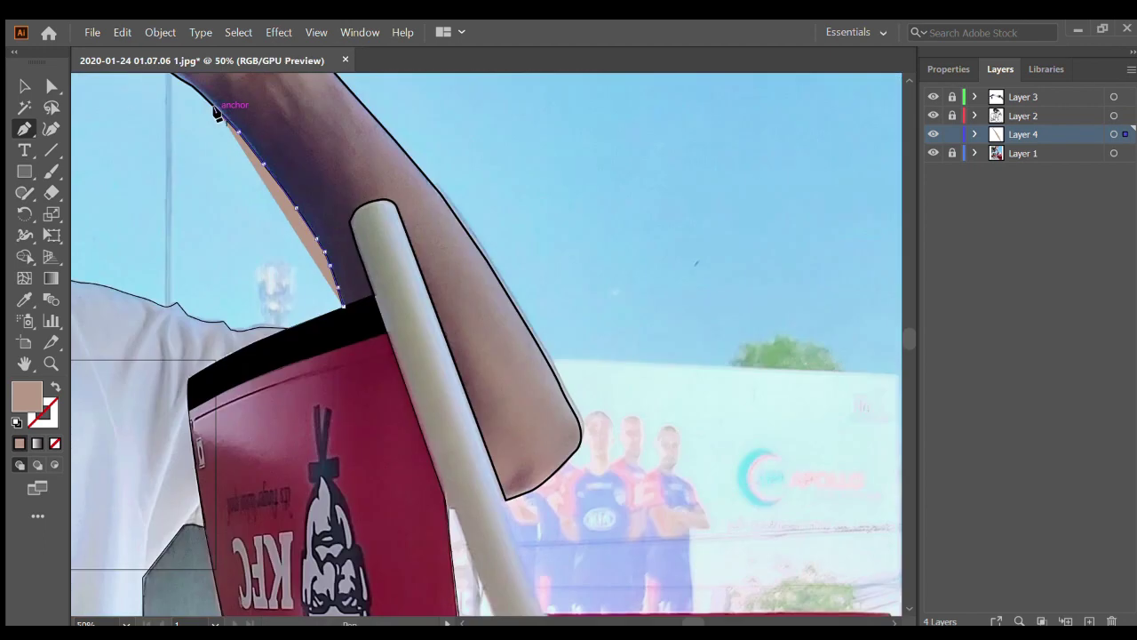
scroll(208, 222, up, 3)
scroll(216, 298, up, 3)
scroll(318, 158, down, 2)
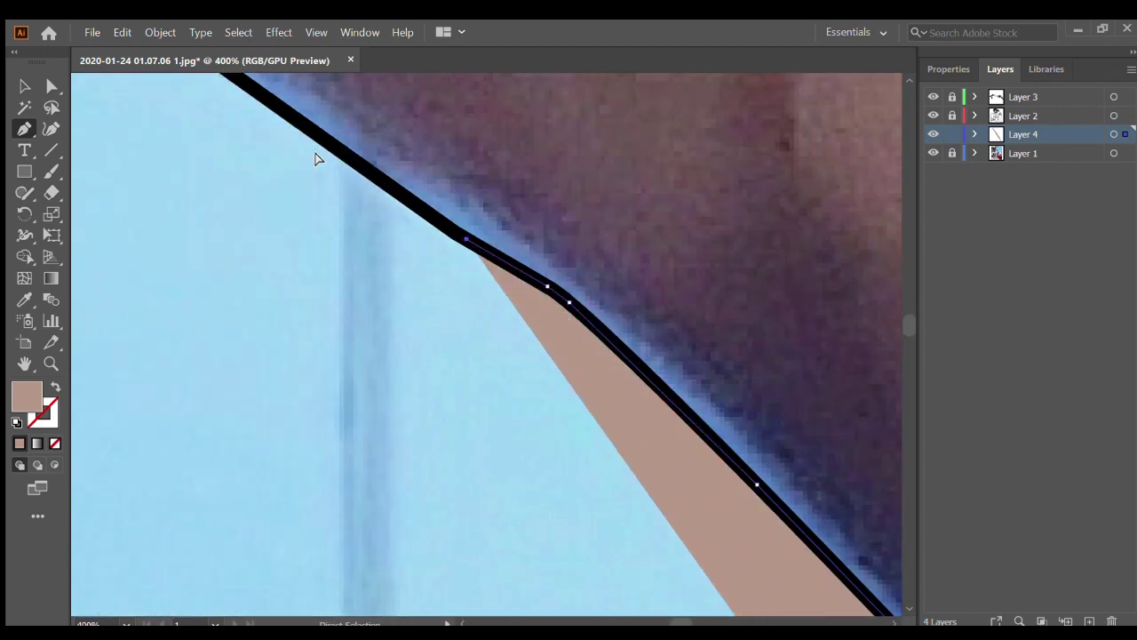
scroll(305, 127, down, 3)
scroll(305, 122, down, 2)
scroll(430, 132, up, 4)
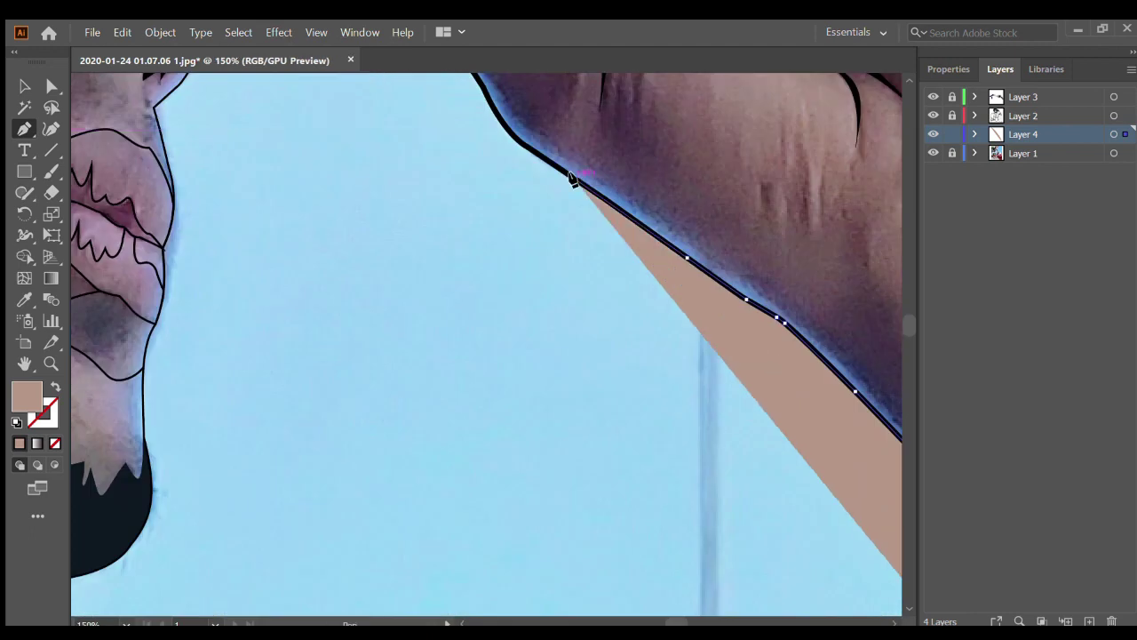
scroll(435, 139, up, 2)
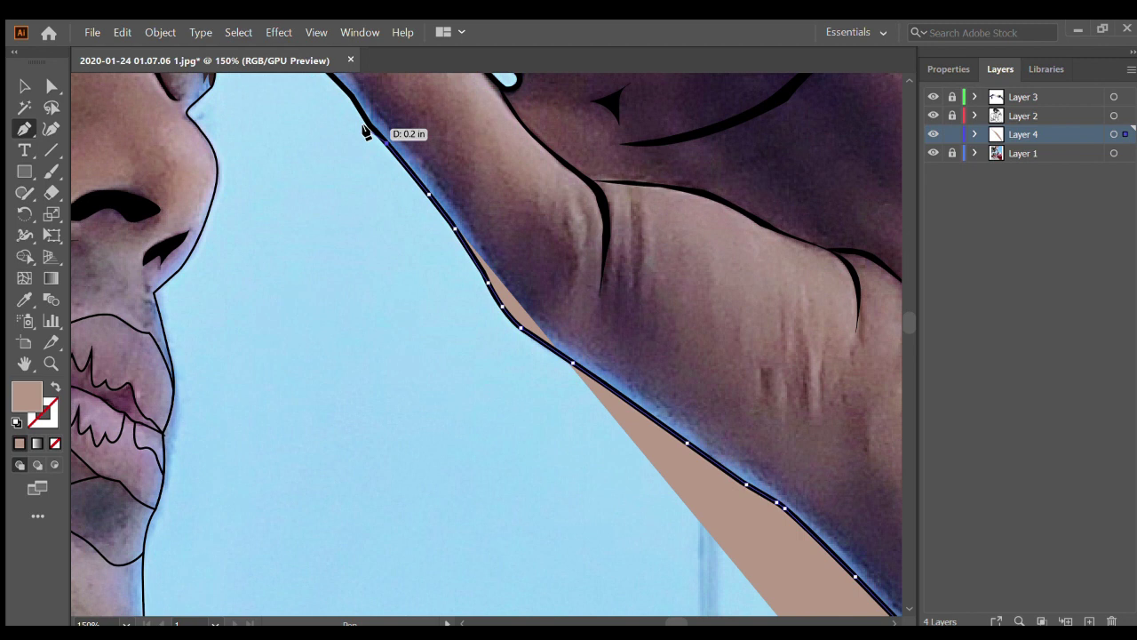
scroll(457, 203, up, 2)
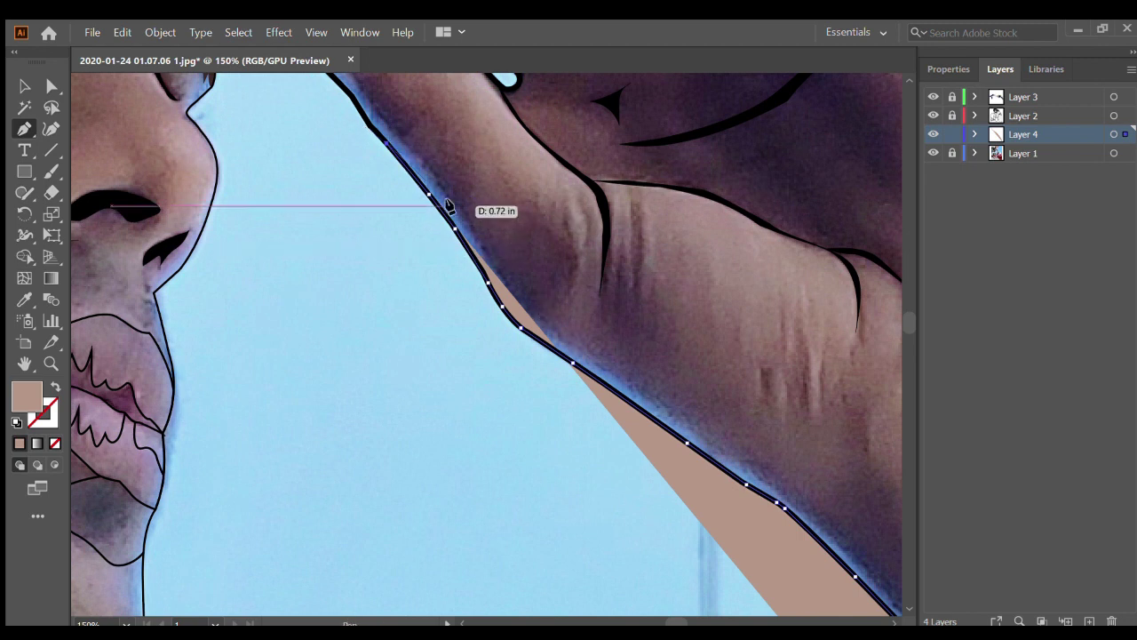
scroll(355, 190, up, 2)
scroll(367, 190, up, 3)
scroll(243, 174, up, 1)
scroll(213, 182, up, 2)
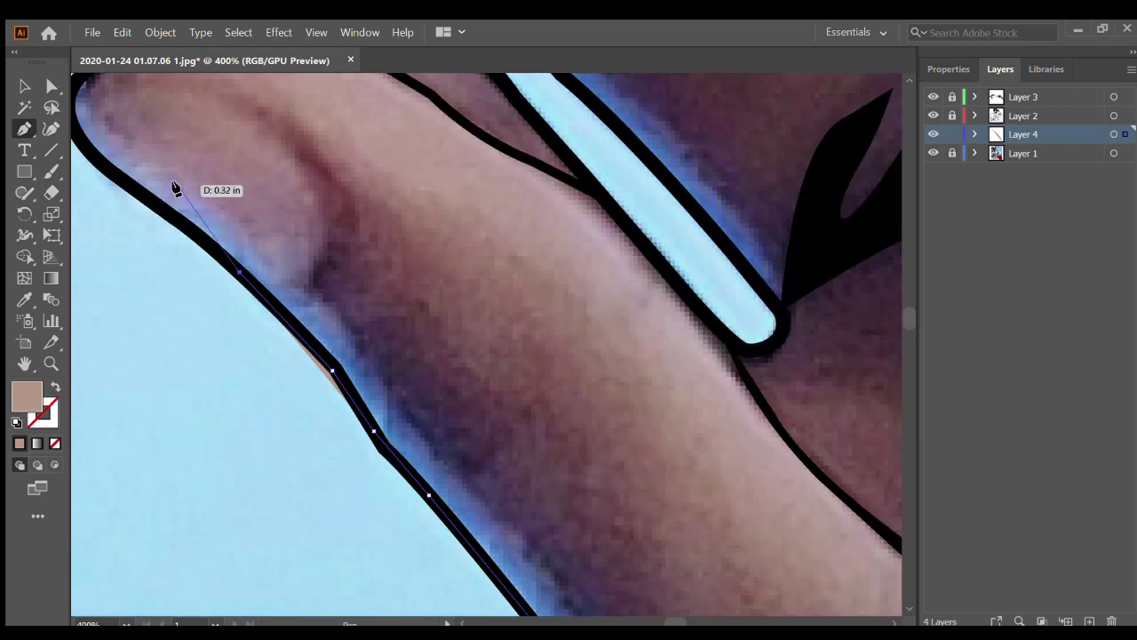
scroll(164, 200, left, 1)
scroll(159, 213, up, 2)
scroll(178, 229, up, 1)
Trace around the rounded top of the arm up to the first fingertip
click(211, 200)
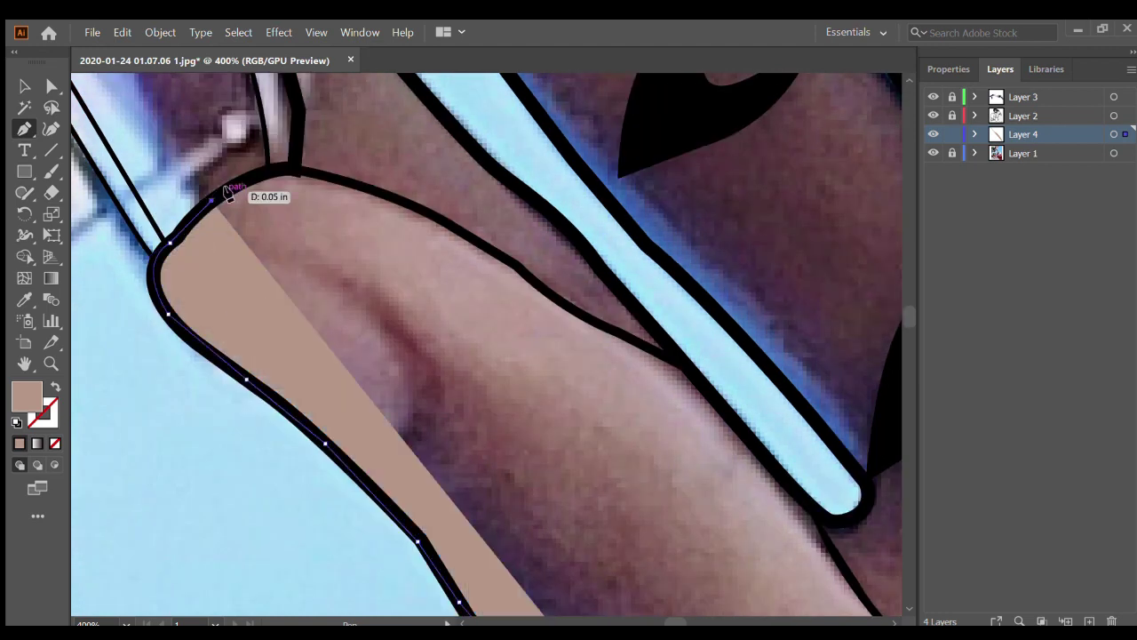
scroll(223, 185, down, 2)
click(289, 262)
click(292, 233)
scroll(277, 142, up, 2)
click(283, 160)
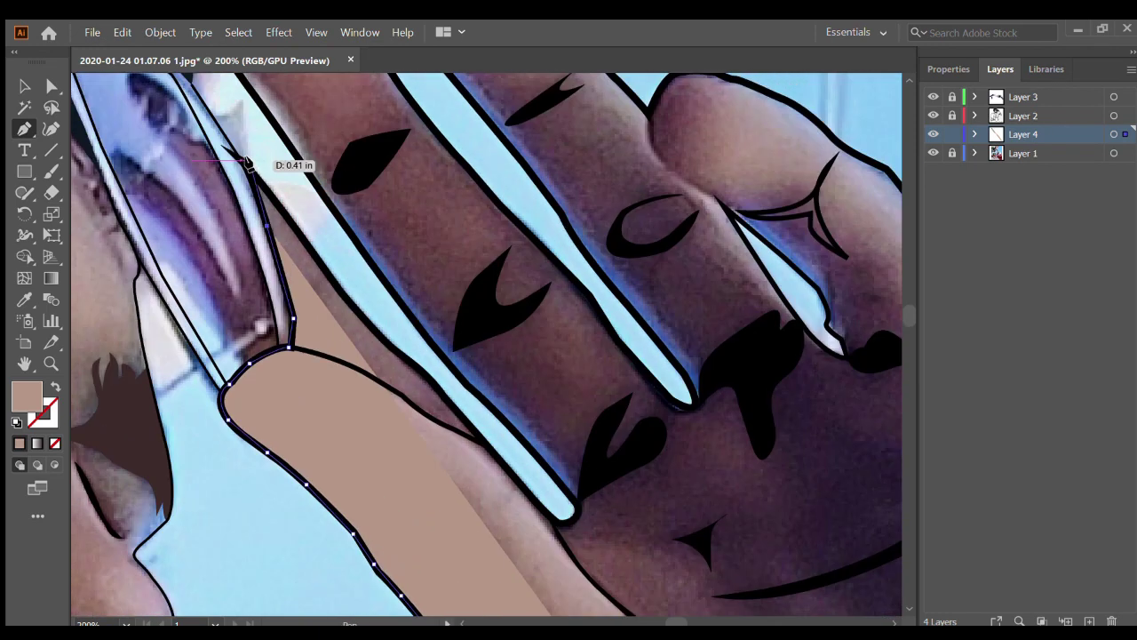
scroll(480, 444, down, 2)
click(555, 380)
scroll(463, 287, up, 2)
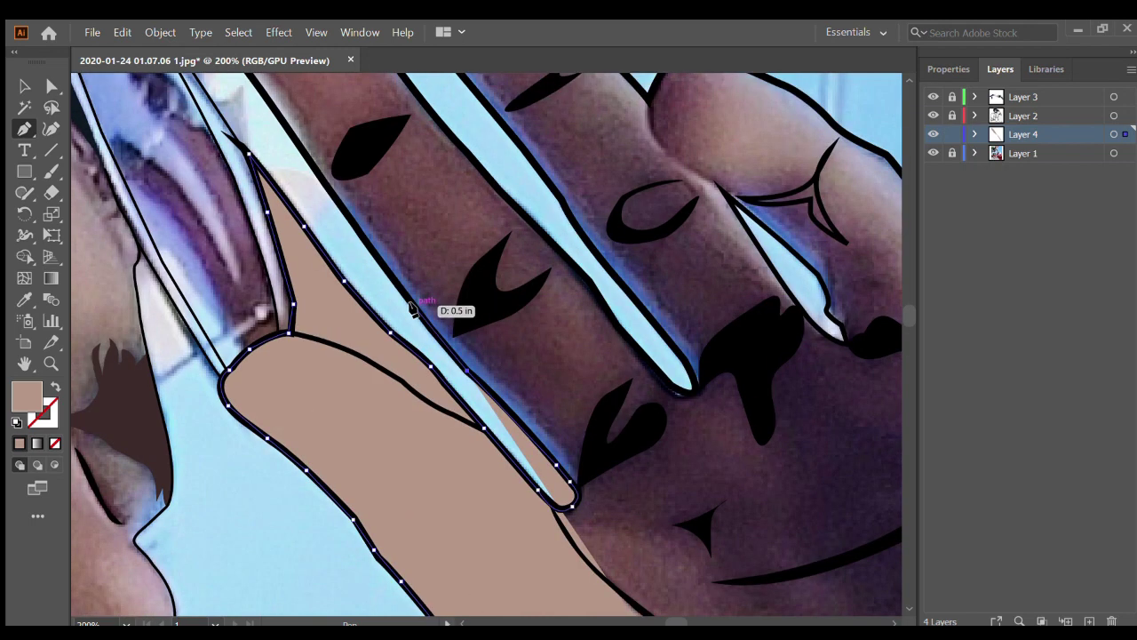
scroll(396, 306, up, 2)
Trace the first finger's edges, curving around it and into the finger notch
click(337, 301)
scroll(236, 155, up, 2)
click(239, 163)
drag(296, 149, 321, 169)
click(366, 222)
click(404, 279)
click(456, 342)
scroll(462, 337, right, 3)
click(351, 410)
click(404, 468)
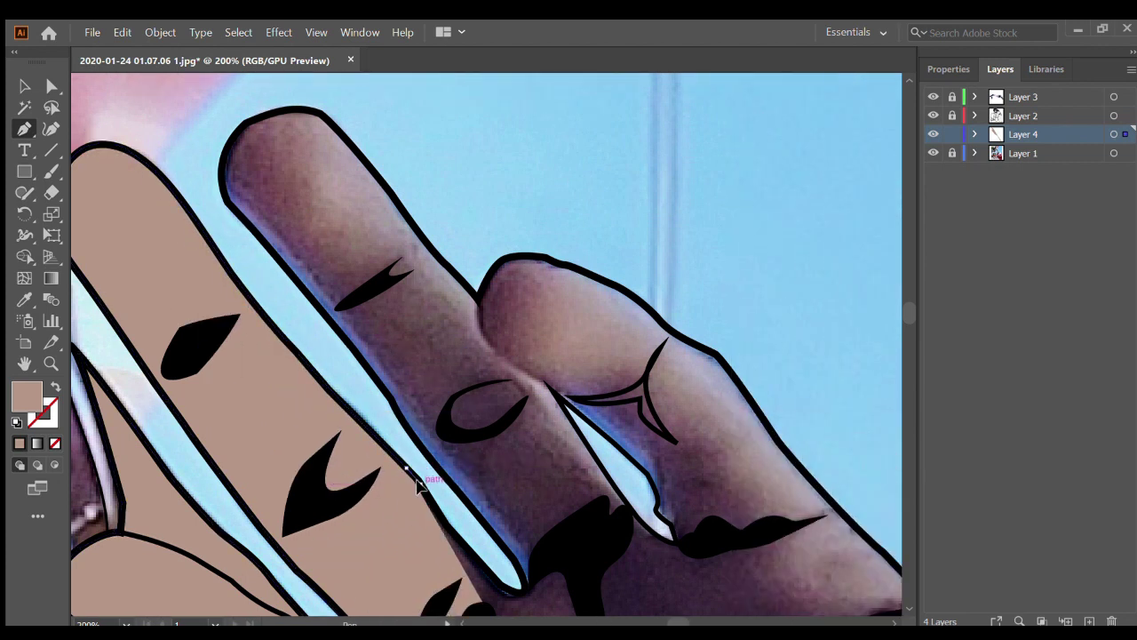
drag(516, 590, 506, 551)
Trace up and over the middle fingertip and back down into the next notch
click(421, 485)
click(391, 400)
click(352, 347)
click(287, 268)
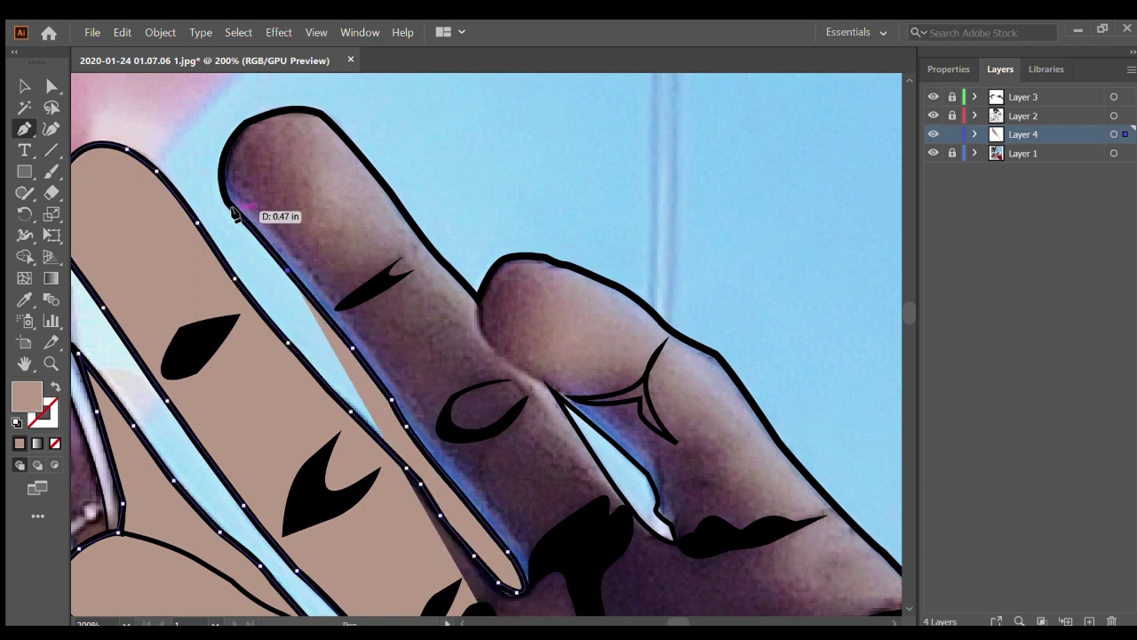
click(235, 156)
click(248, 122)
click(293, 109)
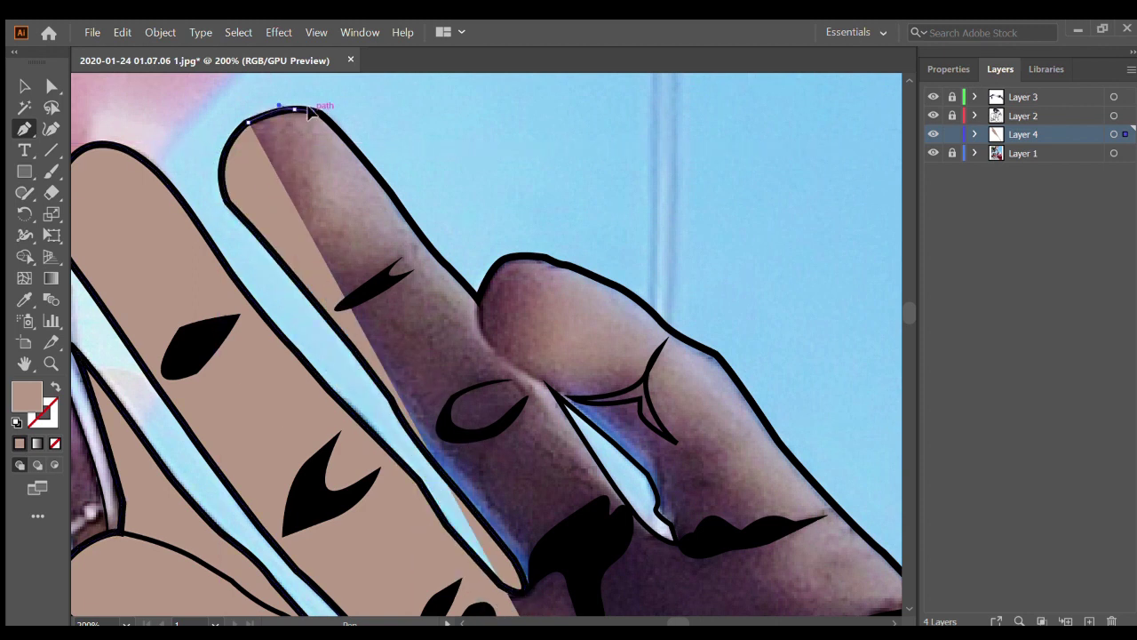
click(340, 134)
click(355, 151)
click(399, 205)
click(476, 293)
click(487, 278)
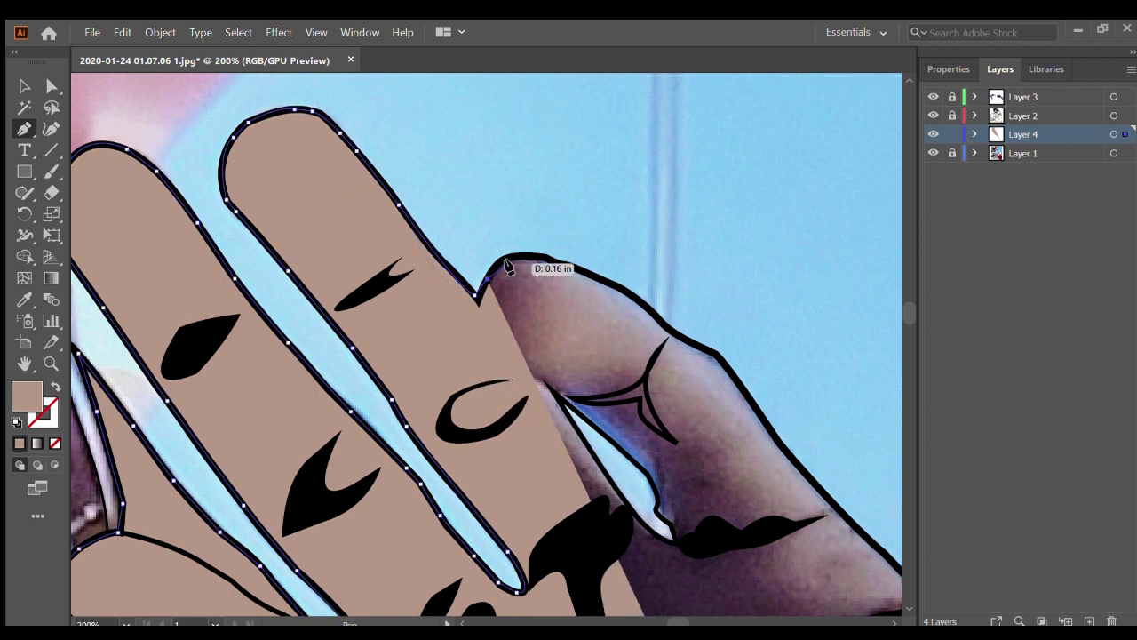
Trace over the ring finger and down the hand's outer edge toward the wrist
click(523, 256)
click(547, 260)
click(620, 287)
click(663, 323)
scroll(711, 351, right, 3)
click(560, 353)
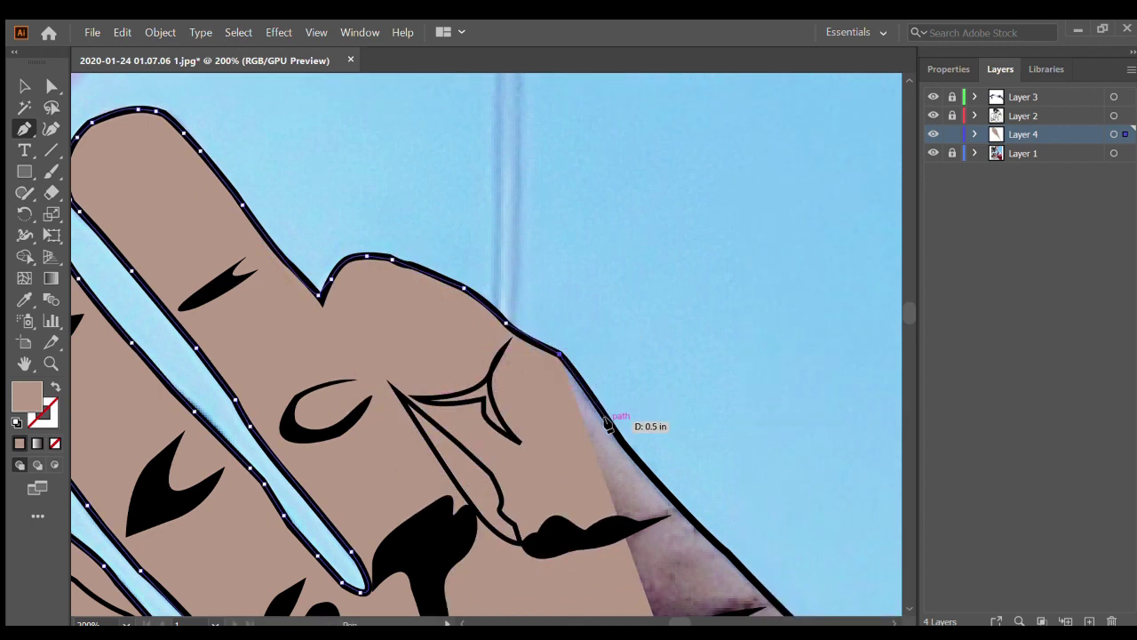
click(607, 424)
scroll(524, 520, right, 3)
click(517, 520)
scroll(550, 551, down, 2)
click(569, 464)
scroll(622, 521, right, 2)
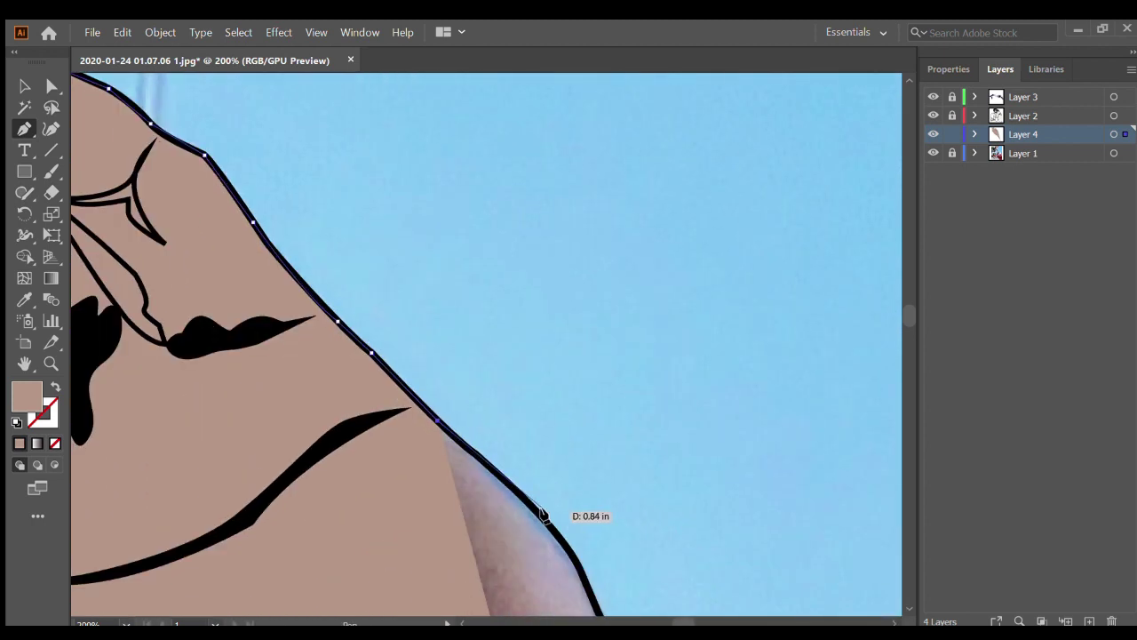
click(543, 515)
scroll(559, 498, down, 2)
scroll(627, 490, down, 2)
click(600, 374)
click(653, 494)
Continue the skin outline down the forearm edge toward the elbow
scroll(666, 525, down, 2)
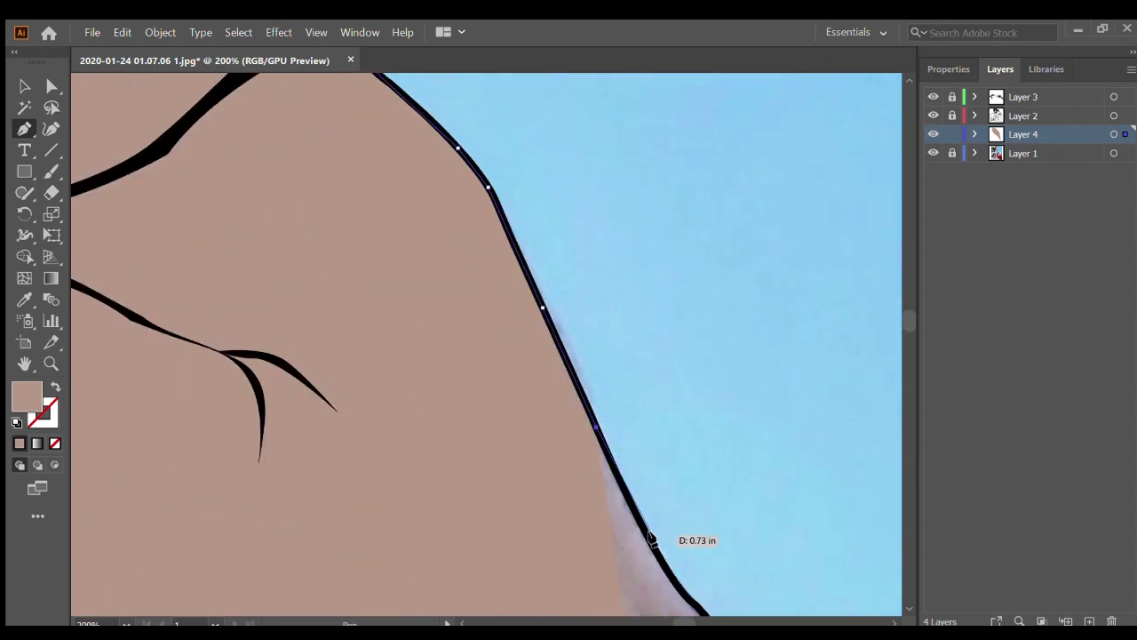
scroll(622, 533, right, 3)
scroll(587, 524, down, 2)
click(551, 477)
click(595, 535)
scroll(599, 540, down, 2)
scroll(604, 540, right, 2)
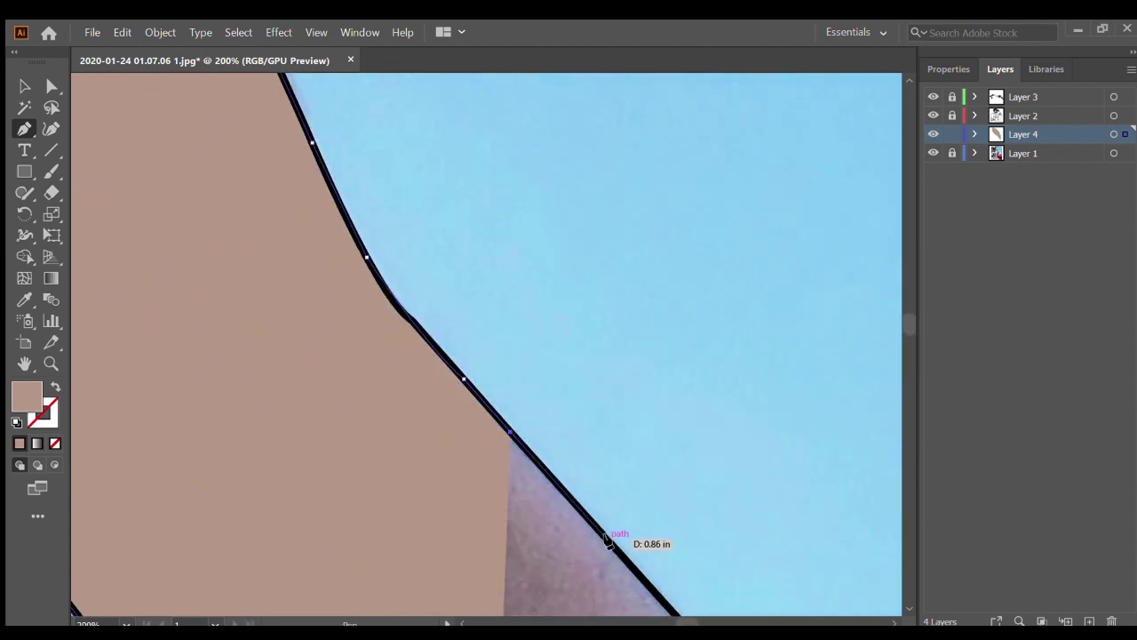
scroll(607, 540, down, 4)
scroll(587, 536, down, 3)
scroll(586, 536, right, 2)
scroll(462, 533, up, 5)
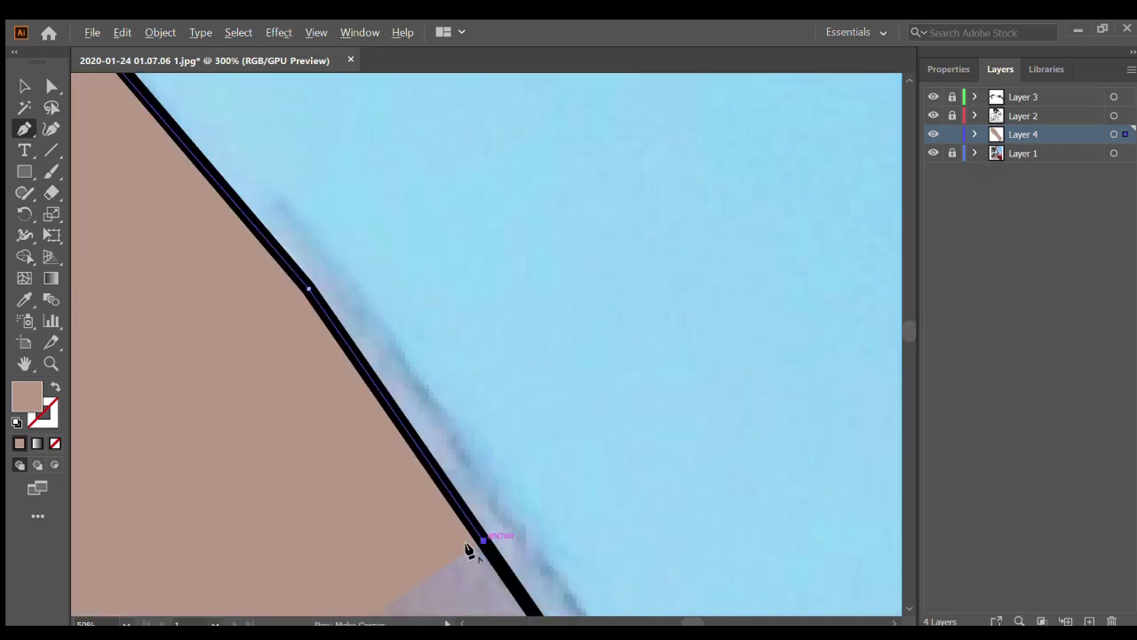
scroll(468, 550, up, 1)
scroll(685, 542, down, 5)
scroll(595, 554, right, 3)
scroll(509, 293, up, 4)
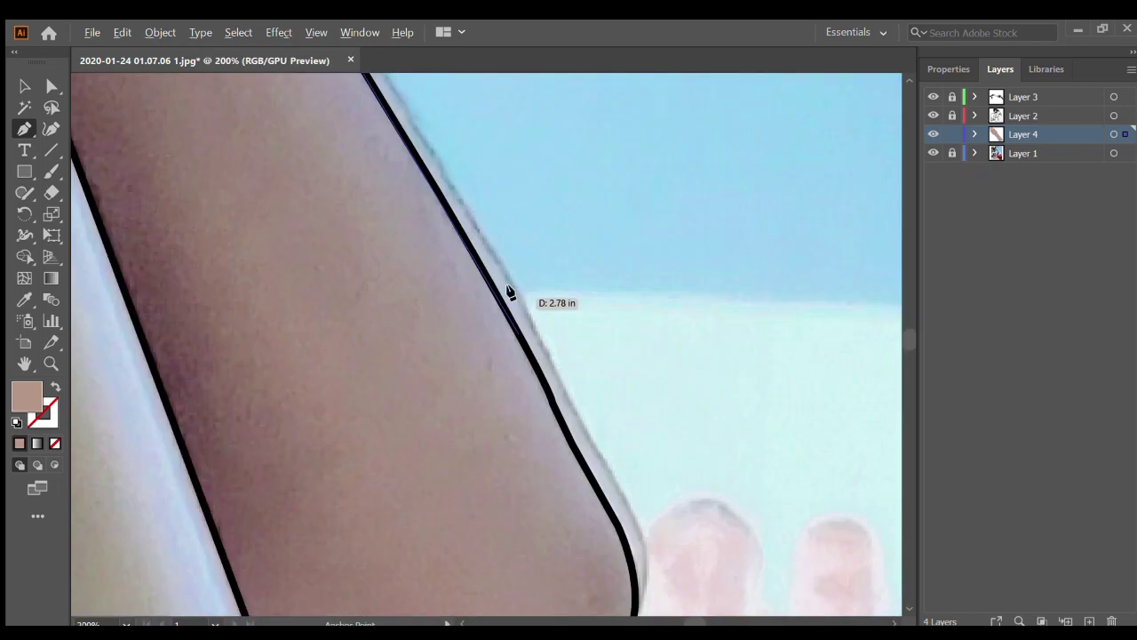
click(509, 293)
click(553, 374)
click(591, 455)
click(628, 524)
Curve the path around the elbow to the lower tip, ending with a curved fingertip anchor
scroll(632, 525, down, 2)
drag(633, 519, 622, 549)
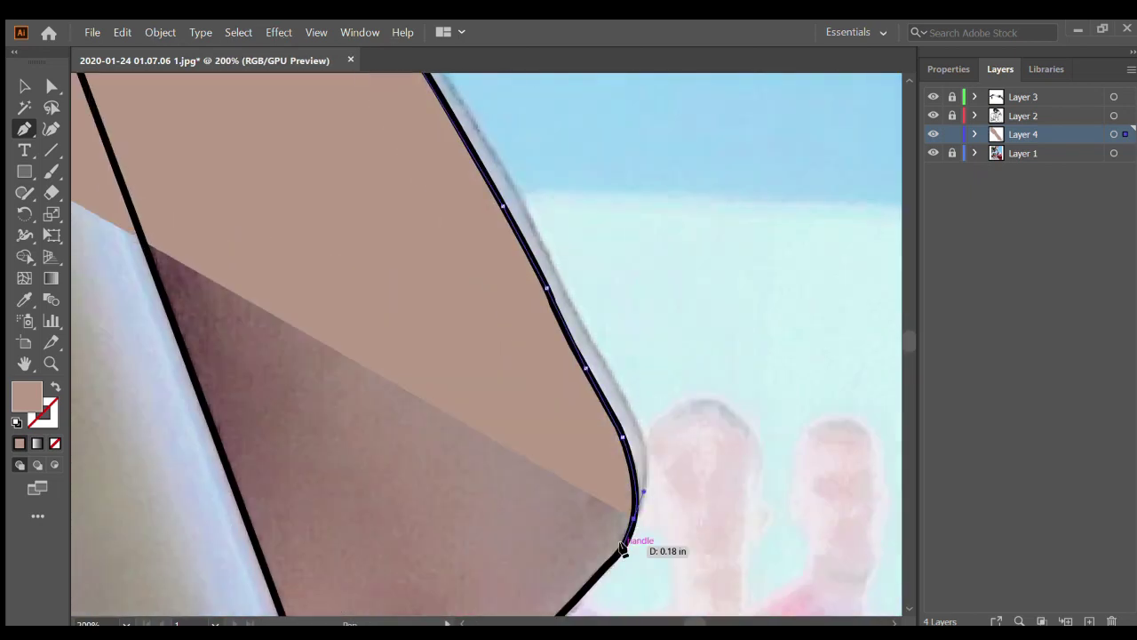
scroll(622, 546, down, 2)
click(597, 477)
click(531, 545)
click(472, 594)
scroll(472, 598, down, 2)
click(424, 522)
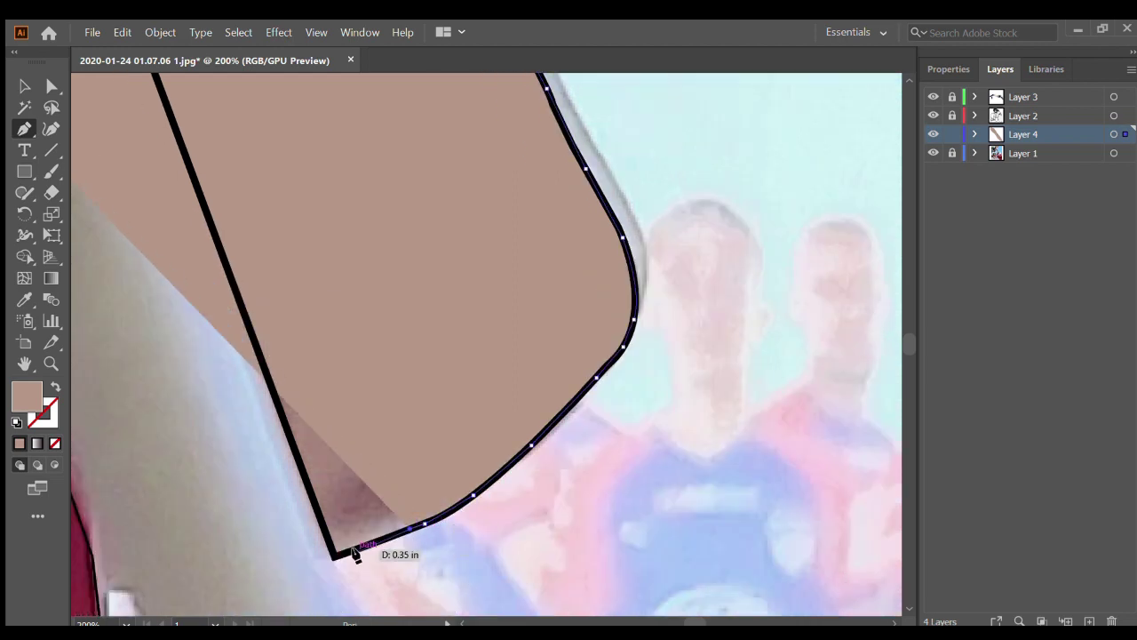
click(352, 552)
scroll(170, 160, up, 3)
scroll(101, 157, down, 3)
scroll(104, 173, up, 2)
mouse_move(121, 112)
mouse_down()
mouse_move(76, 127)
mouse_move(200, 149)
mouse_up()
Close the finger shape at its fingertip and add two anchors along the finger edge
click(222, 140)
click(204, 173)
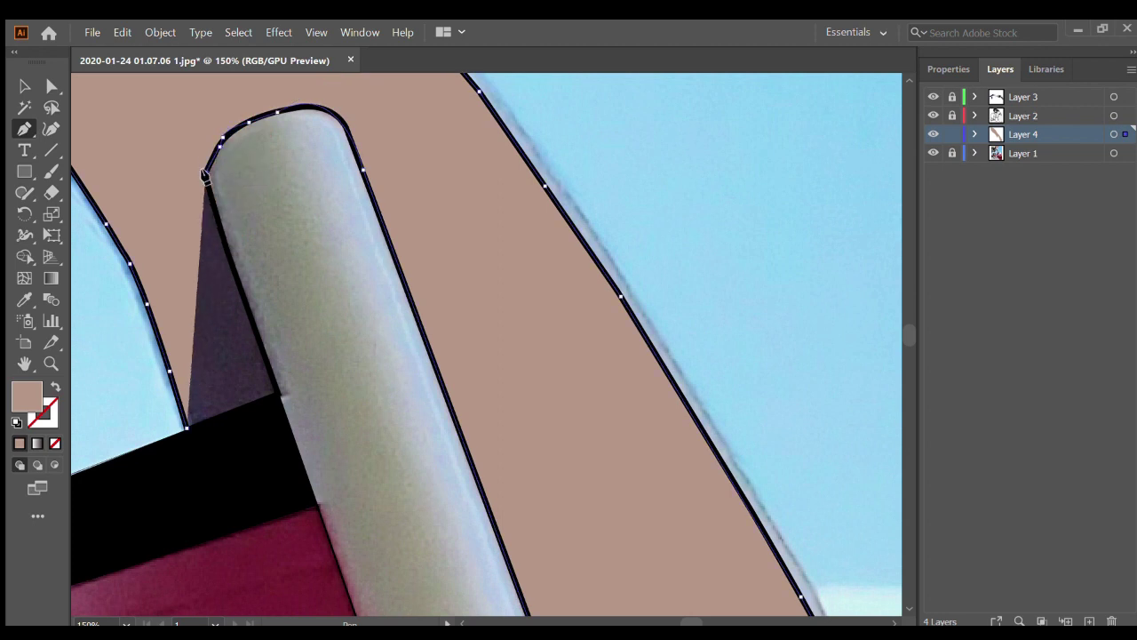
click(271, 375)
click(277, 391)
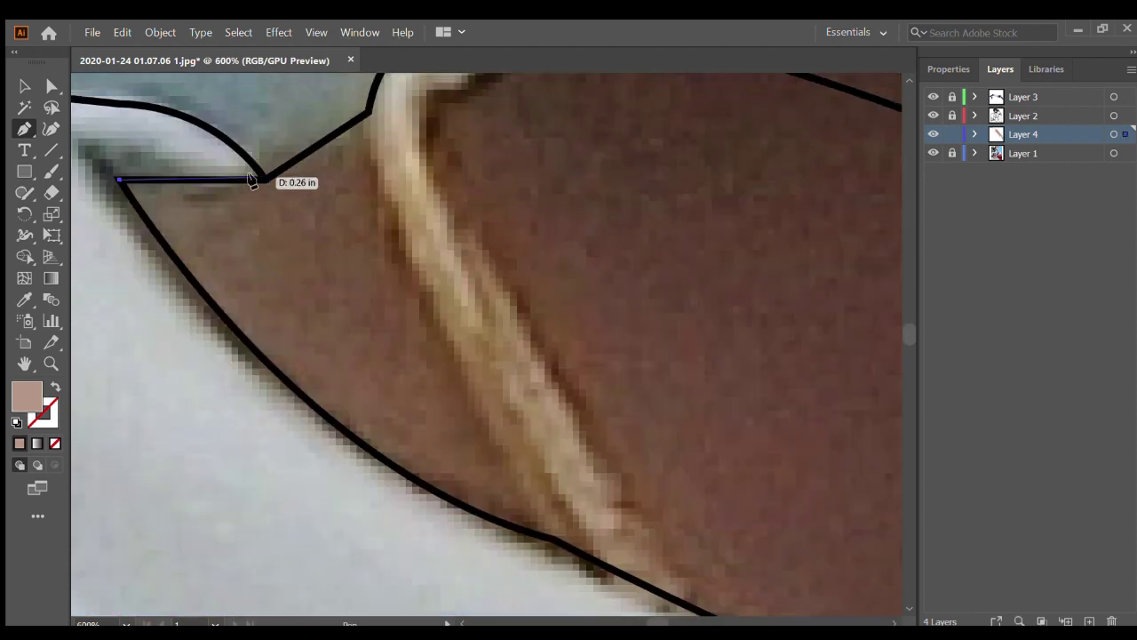
Begin a new skin-tone path up the neck, anchoring the corner where neck meets hair
scroll(380, 95, up, 2)
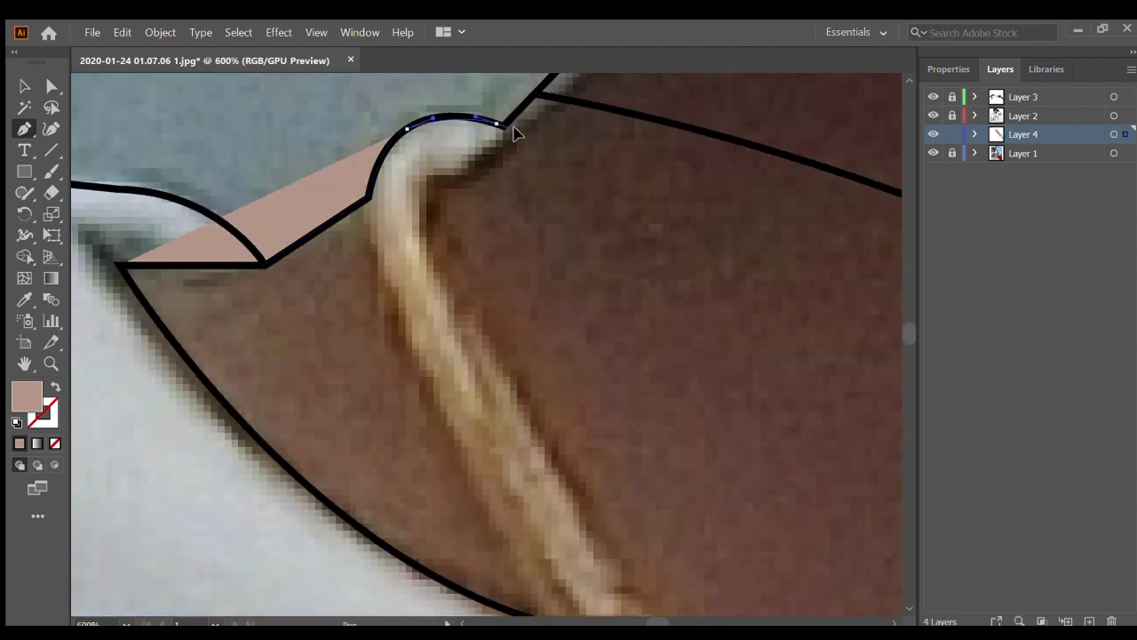
scroll(521, 101, down, 3)
scroll(563, 216, up, 3)
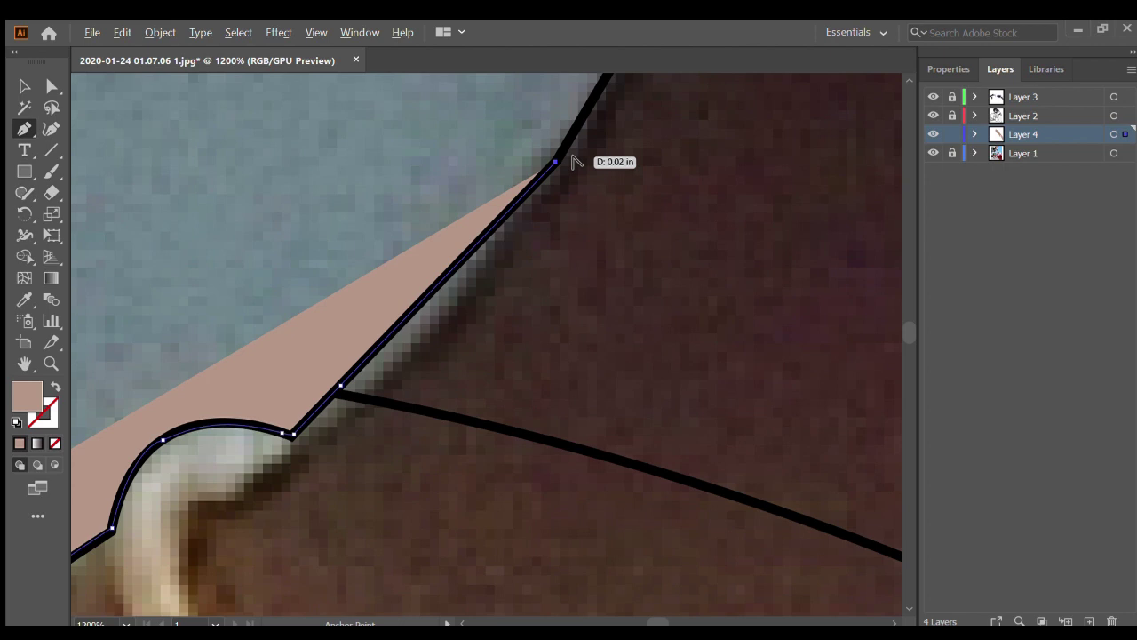
click(563, 165)
scroll(629, 227, down, 2)
scroll(629, 226, up, 3)
scroll(670, 178, down, 2)
scroll(676, 187, down, 3)
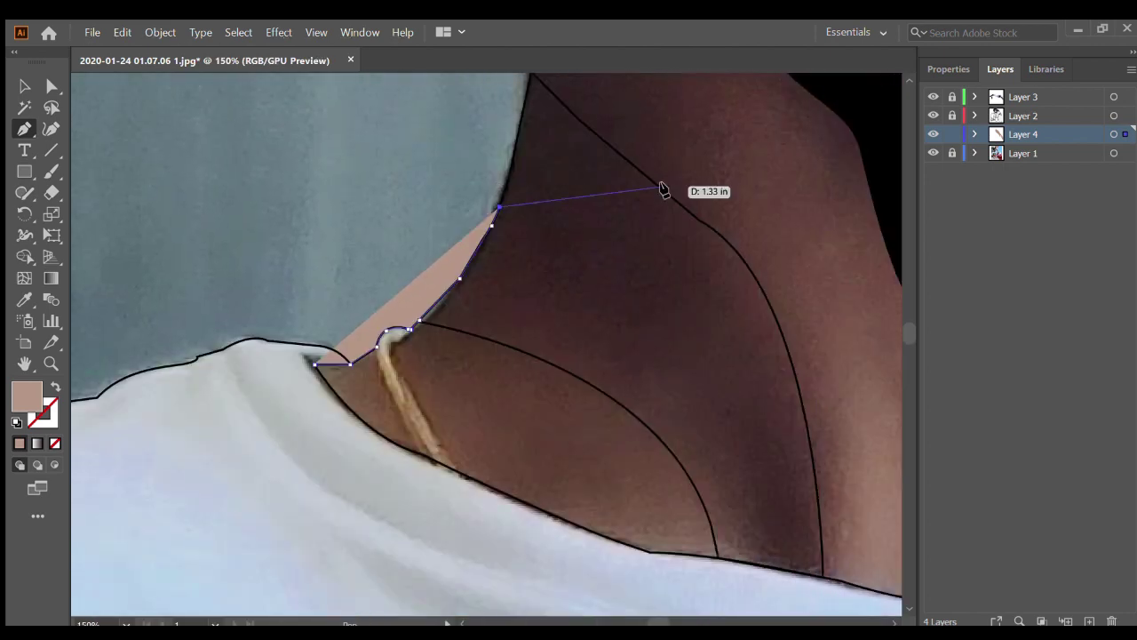
scroll(661, 188, up, 4)
click(504, 269)
scroll(499, 186, down, 1)
scroll(498, 183, up, 1)
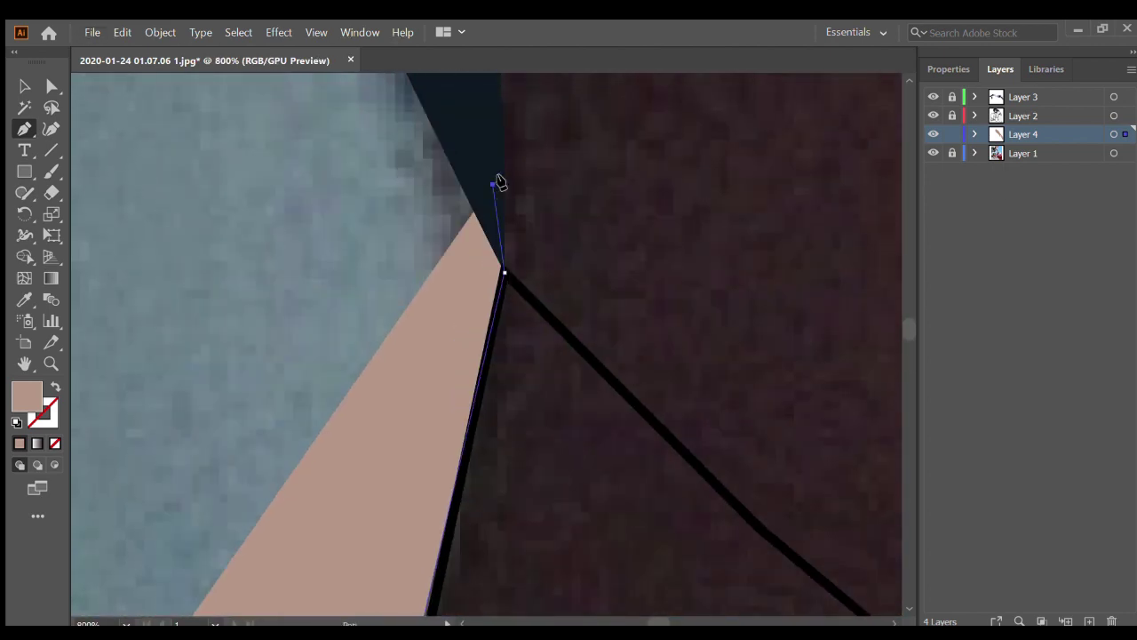
scroll(480, 178, down, 3)
scroll(458, 176, down, 5)
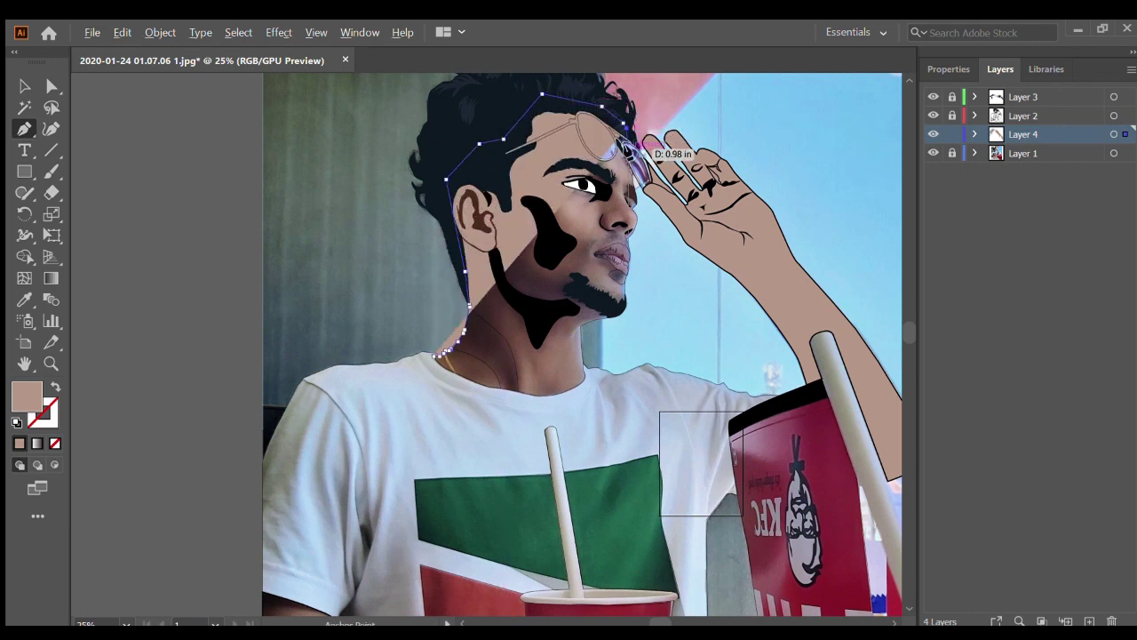
scroll(627, 149, up, 3)
scroll(638, 197, up, 5)
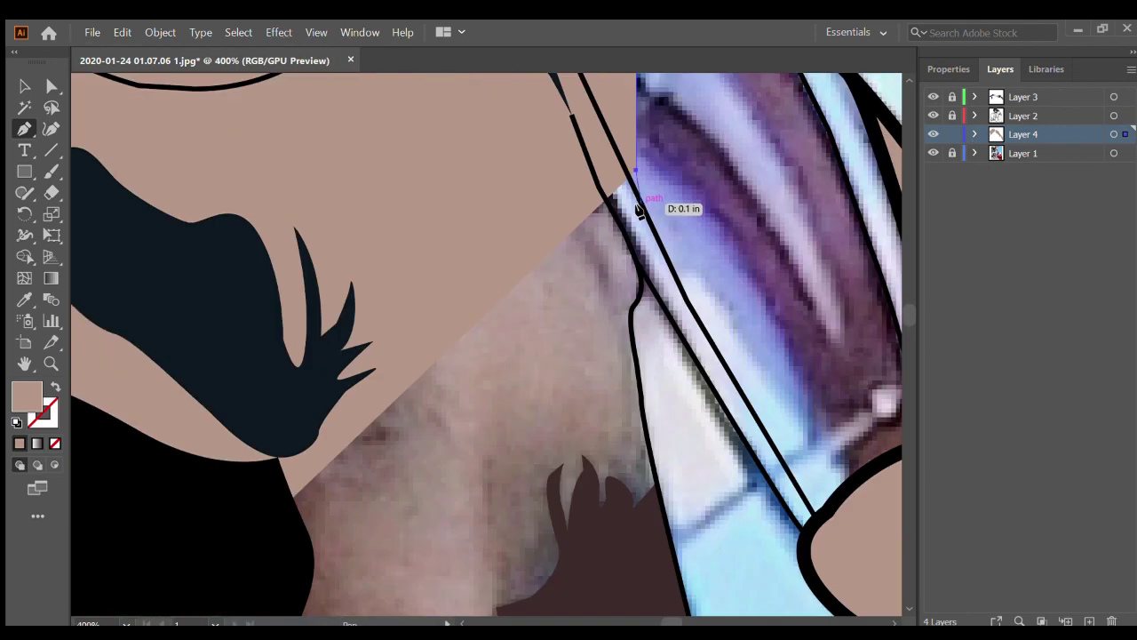
Add skin-path anchors from the glasses down the forehead edge to the brow
click(632, 253)
scroll(631, 320, down, 2)
click(647, 310)
scroll(693, 307, down, 2)
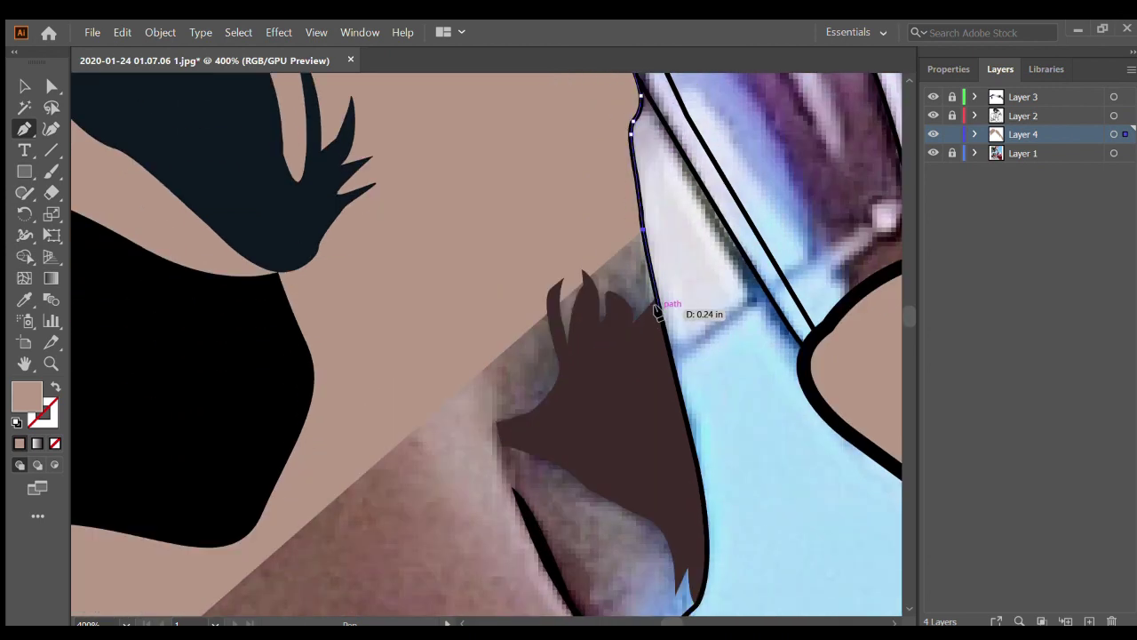
click(646, 330)
click(666, 411)
scroll(680, 382, right, 2)
click(638, 480)
scroll(636, 471, down, 2)
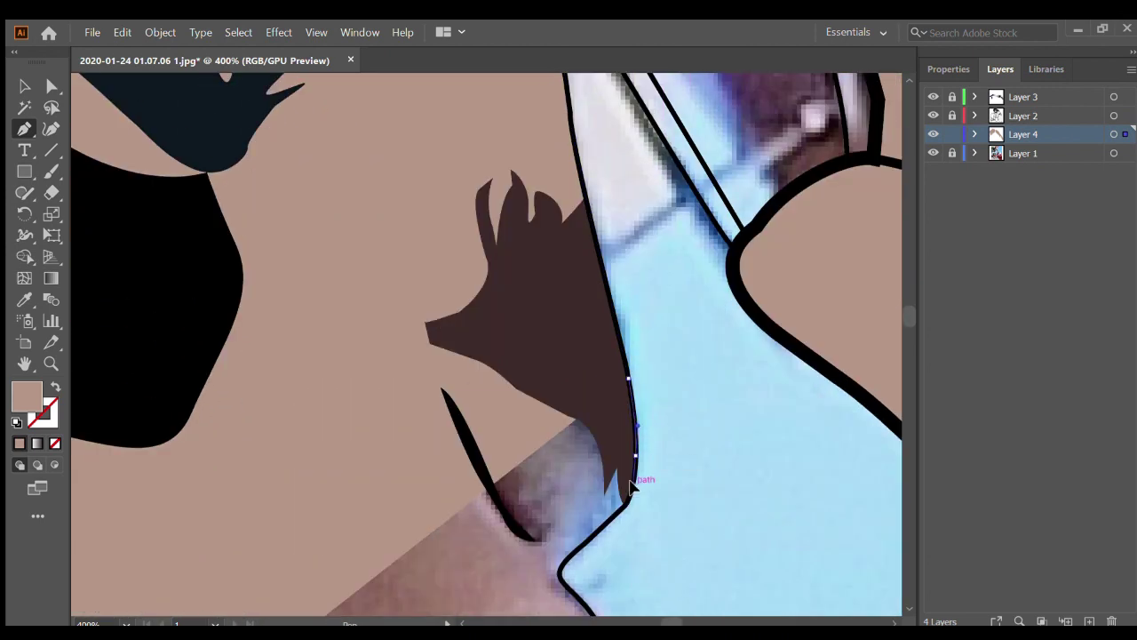
click(629, 486)
scroll(622, 444, down, 2)
Trace the skin path from below the eye around the nose tip to under the nose
click(565, 476)
scroll(577, 408, down, 2)
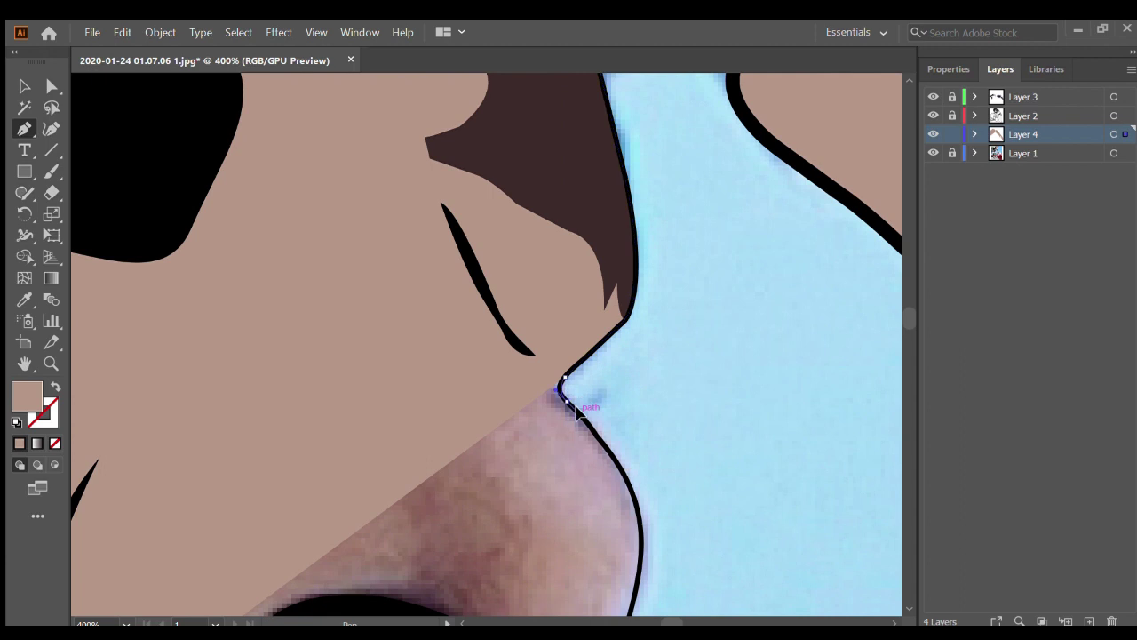
click(576, 411)
scroll(575, 410, down, 2)
click(524, 382)
scroll(524, 382, down, 2)
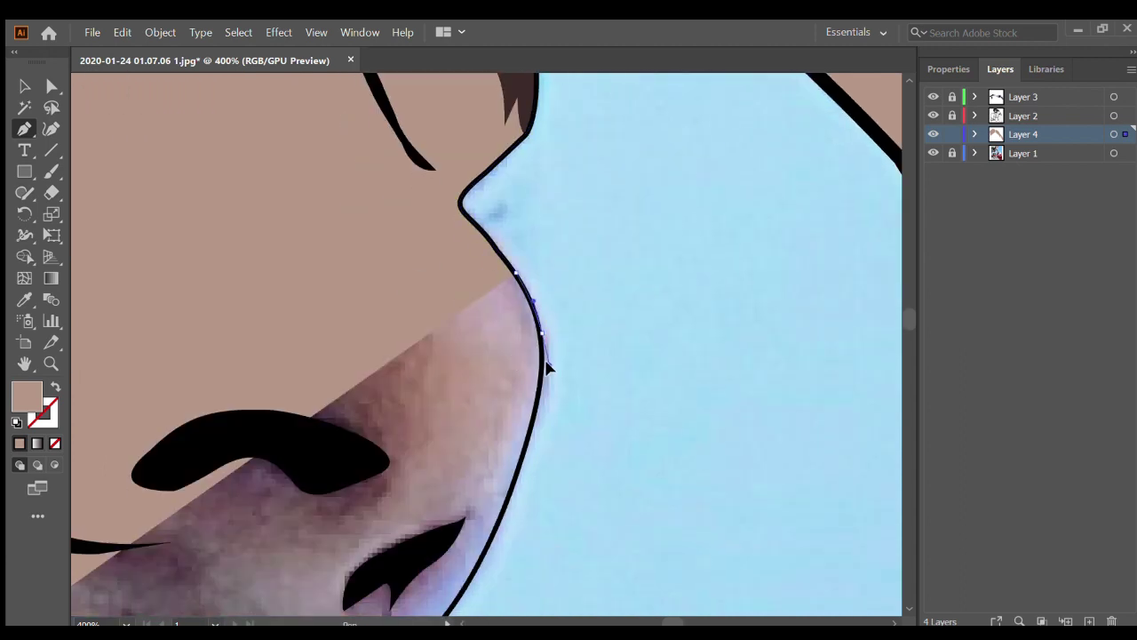
click(544, 365)
Continue the skin path along the upper lip and down to the lower lip
click(520, 458)
scroll(523, 406, down, 2)
click(479, 451)
scroll(462, 418, down, 3)
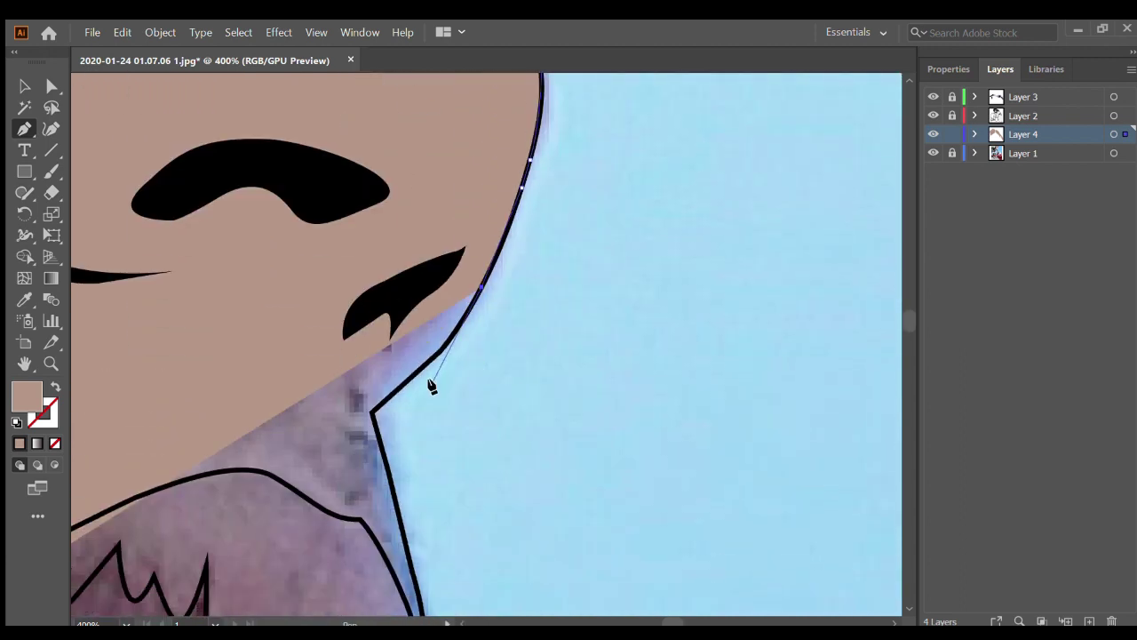
scroll(373, 414, down, 2)
click(402, 401)
scroll(406, 400, down, 2)
click(422, 391)
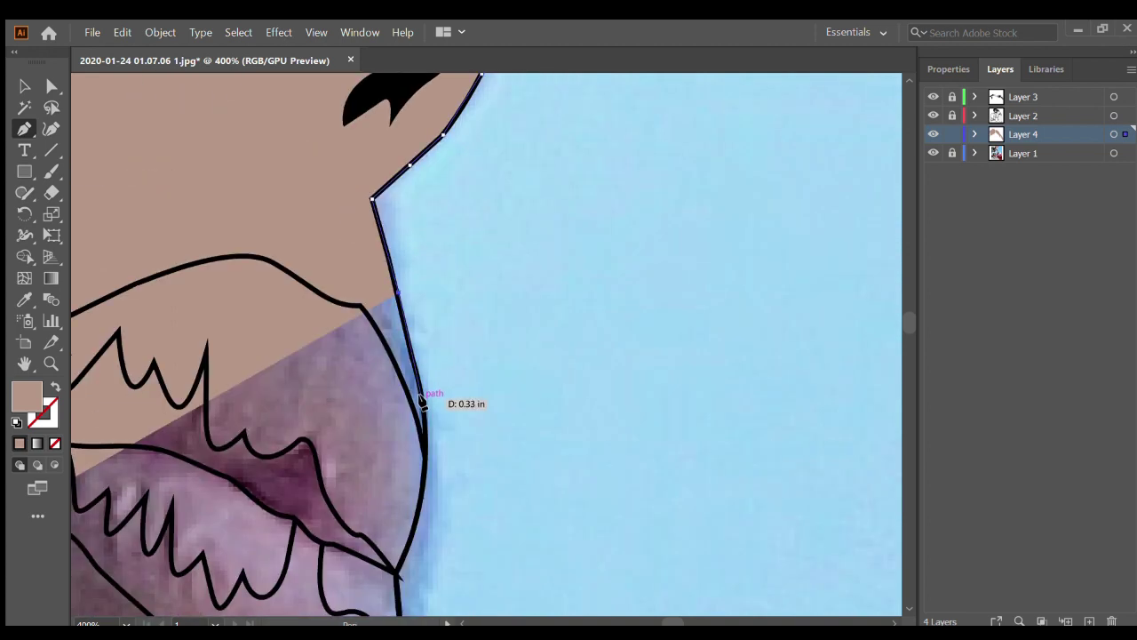
scroll(424, 399, down, 2)
click(430, 364)
Extend the skin outline from the lower lip down the chin edge
click(412, 419)
scroll(399, 444, down, 3)
click(399, 385)
scroll(394, 406, down, 3)
click(374, 380)
scroll(373, 382, down, 2)
click(355, 384)
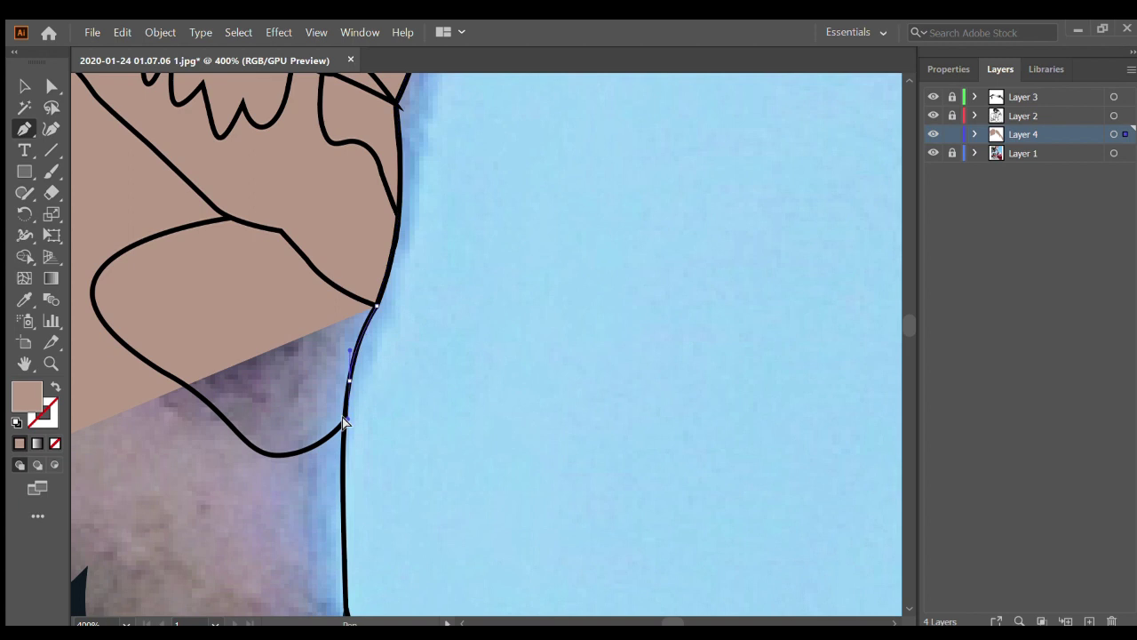
scroll(347, 426, down, 1)
click(342, 428)
scroll(345, 426, down, 5)
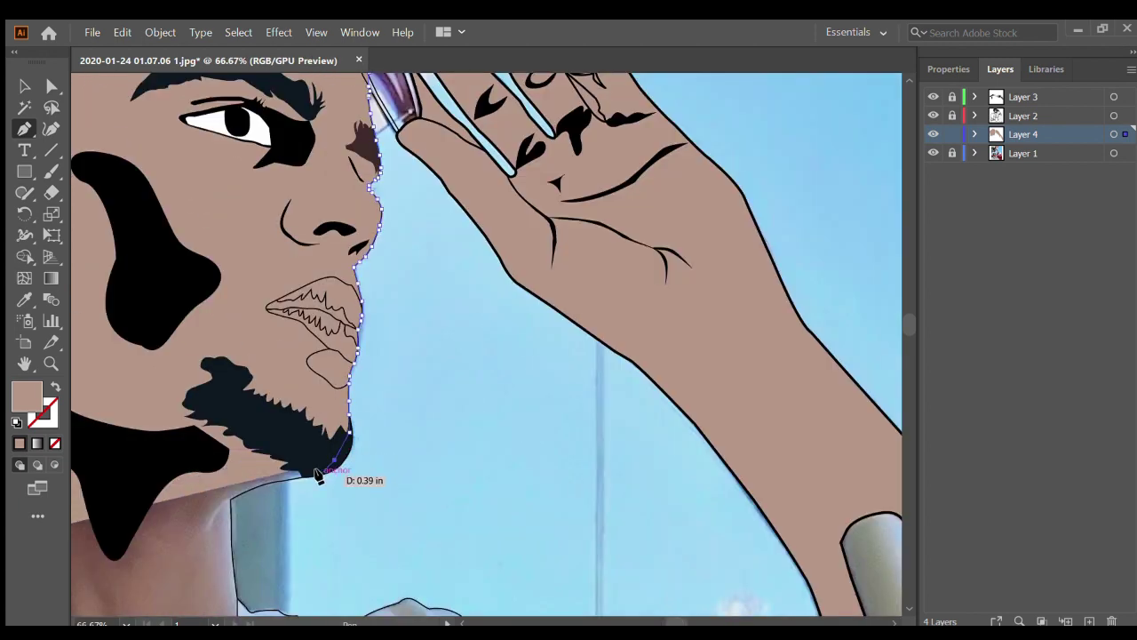
scroll(318, 476, up, 5)
scroll(142, 542, left, 2)
Curve the skin path around the beard and along the jawline to the lower jaw
click(145, 548)
scroll(169, 560, left, 2)
scroll(191, 574, down, 2)
click(215, 560)
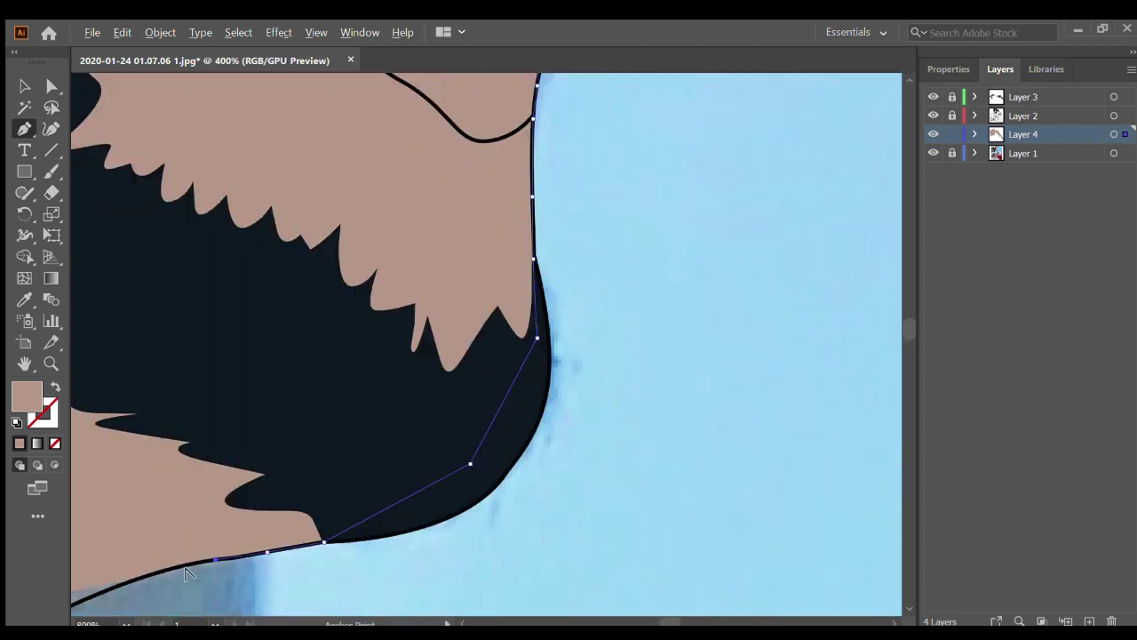
scroll(187, 573, down, 2)
scroll(205, 568, up, 2)
scroll(213, 533, up, 2)
scroll(214, 524, down, 3)
click(141, 550)
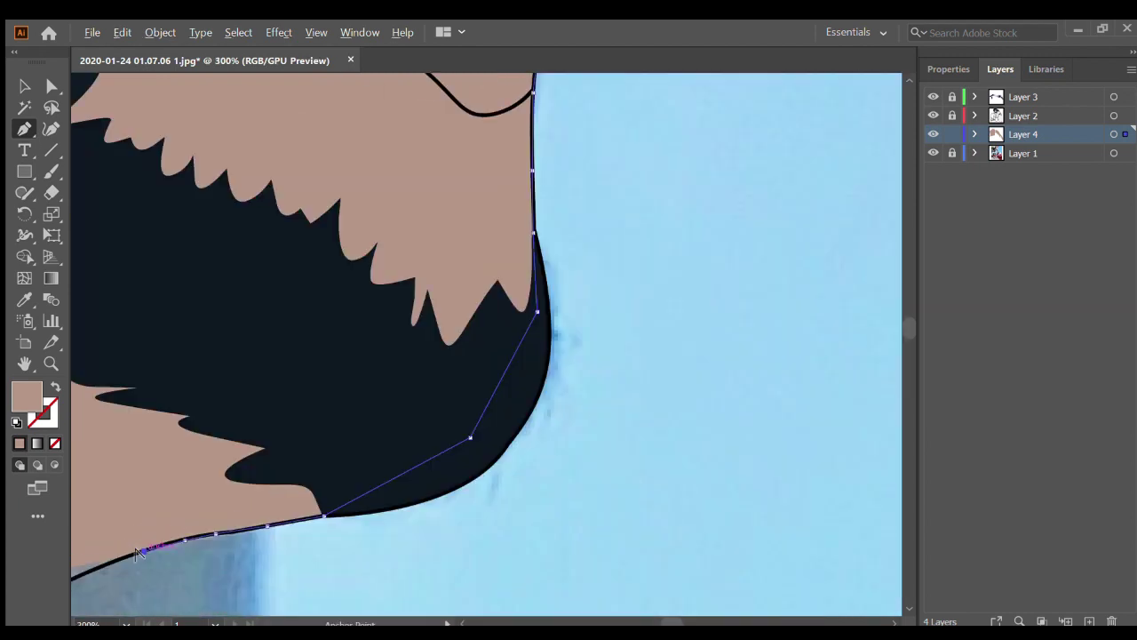
scroll(142, 555, left, 3)
scroll(266, 515, up, 3)
click(216, 528)
scroll(211, 529, down, 3)
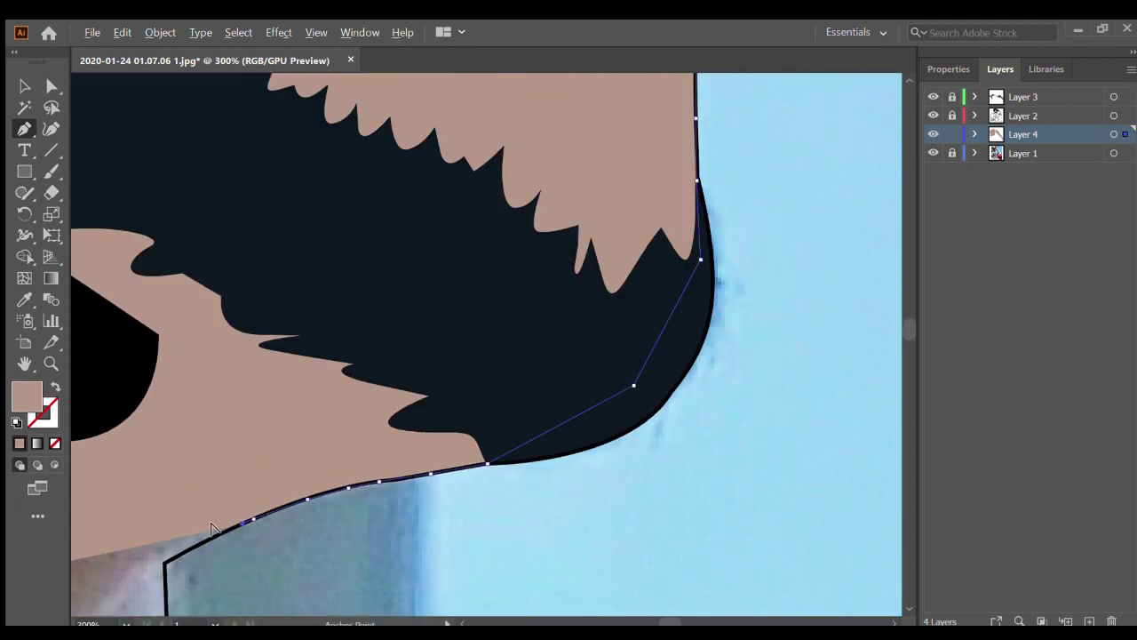
scroll(185, 540, up, 3)
click(89, 597)
scroll(88, 586, down, 4)
Add skin-path anchors down the neck curve below the jaw
scroll(81, 562, down, 4)
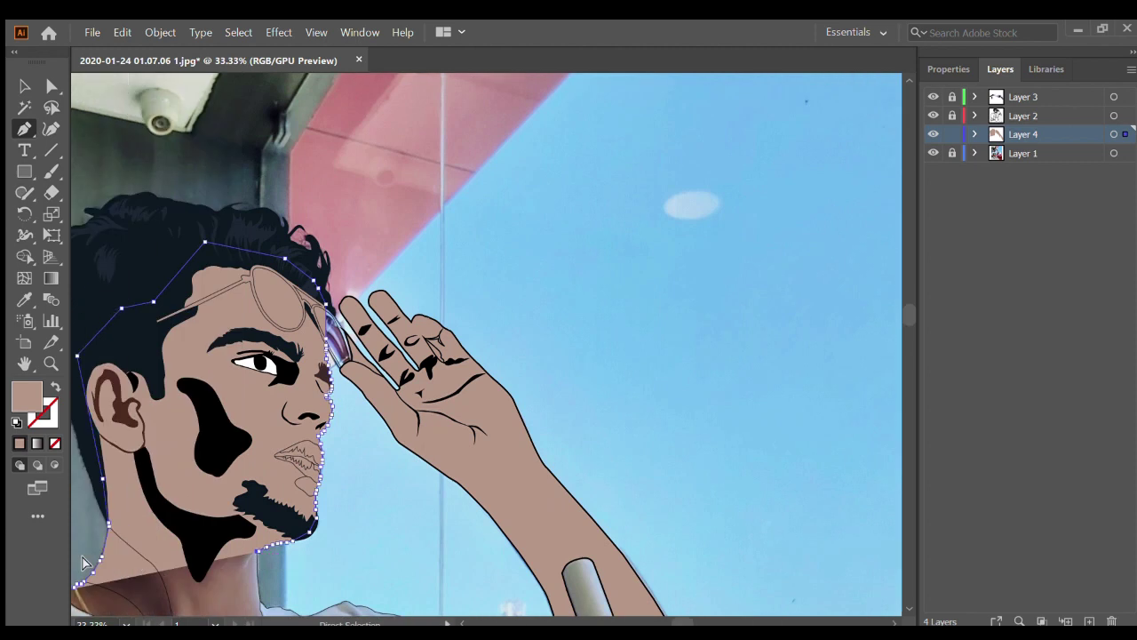
scroll(82, 562, down, 3)
scroll(380, 414, up, 5)
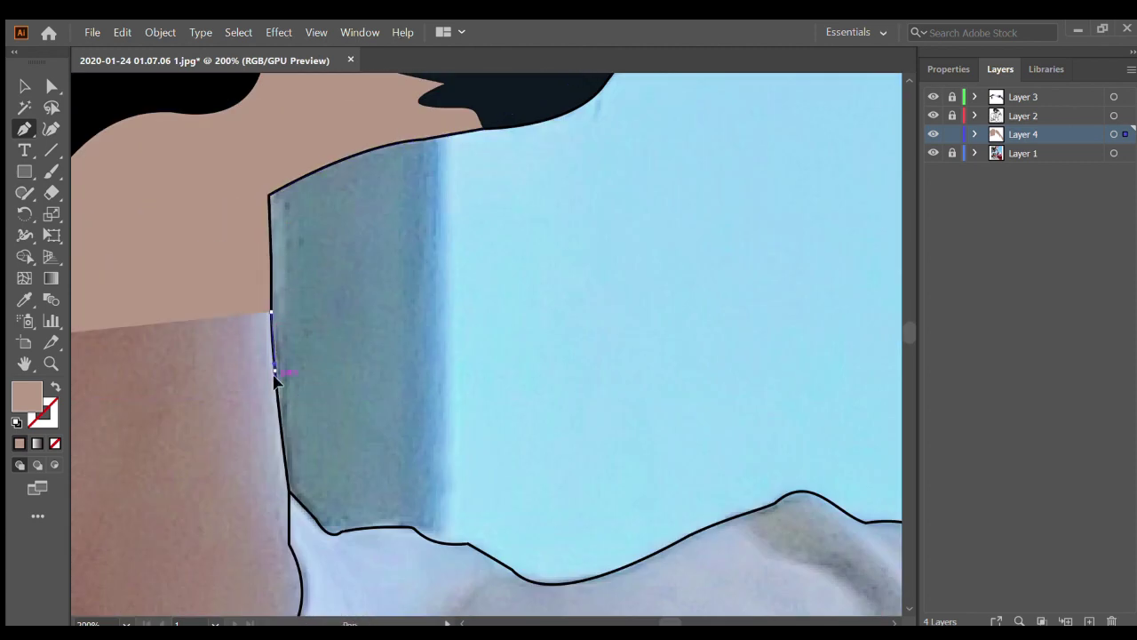
scroll(275, 405, up, 4)
scroll(330, 482, down, 5)
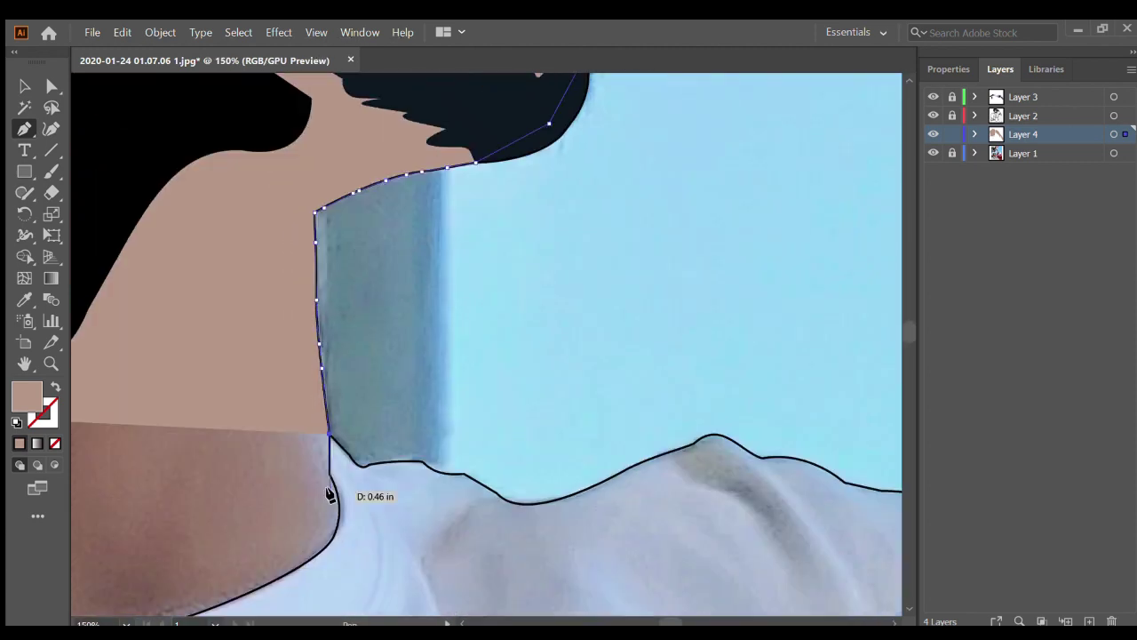
scroll(320, 444, up, 3)
click(316, 425)
scroll(367, 466, down, 3)
click(368, 373)
scroll(381, 453, down, 3)
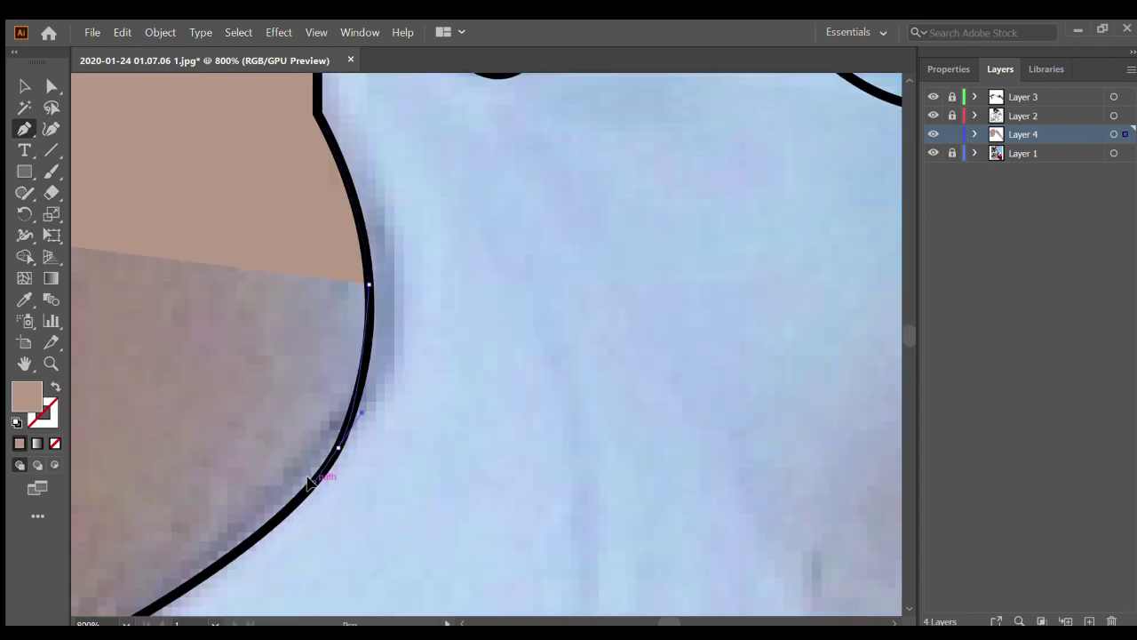
click(338, 447)
click(300, 491)
scroll(300, 491, down, 5)
scroll(231, 518, up, 2)
scroll(436, 533, up, 1)
Trace the skin path along the T-shirt neckline and collar edge, including one smooth curved point
drag(451, 518, 421, 530)
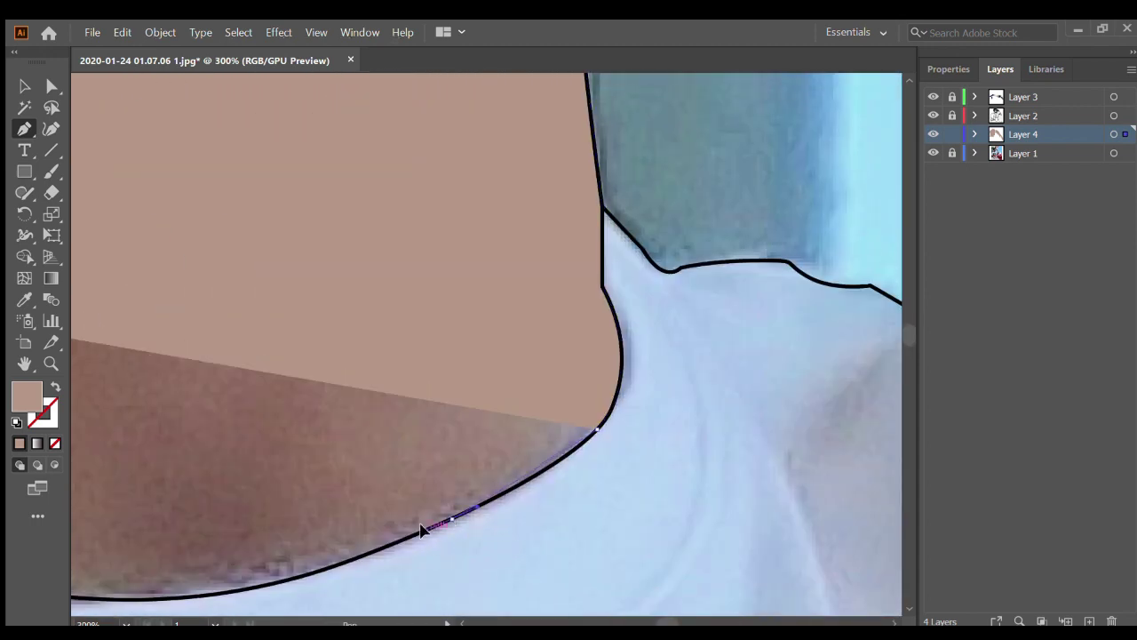
click(352, 558)
scroll(356, 558, left, 2)
scroll(365, 586, left, 3)
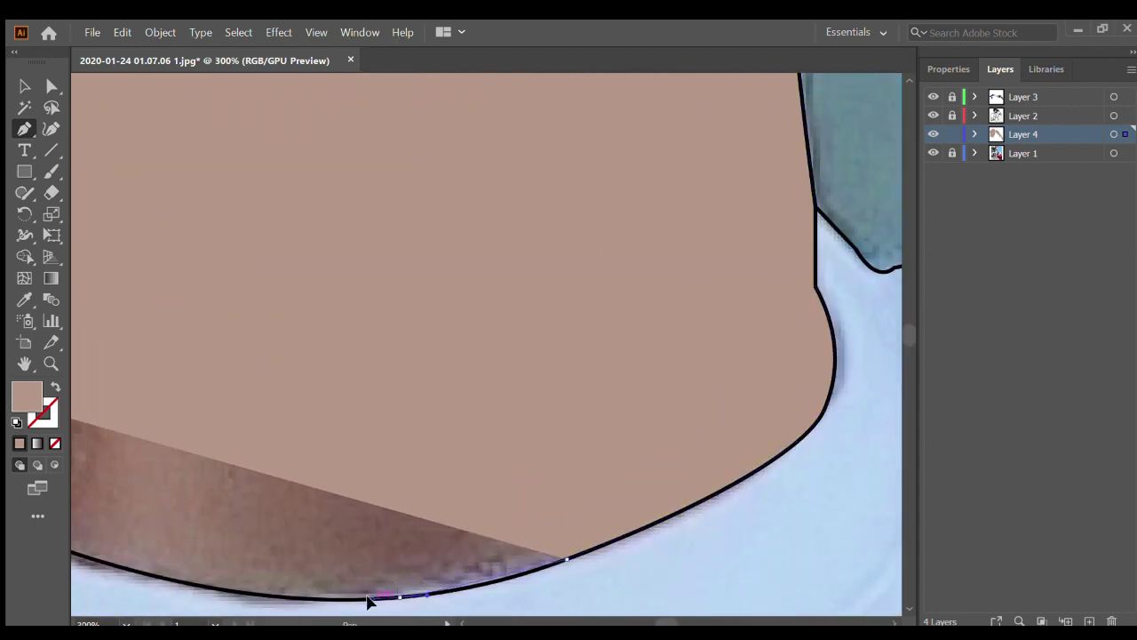
scroll(310, 598, up, 2)
scroll(254, 525, down, 1)
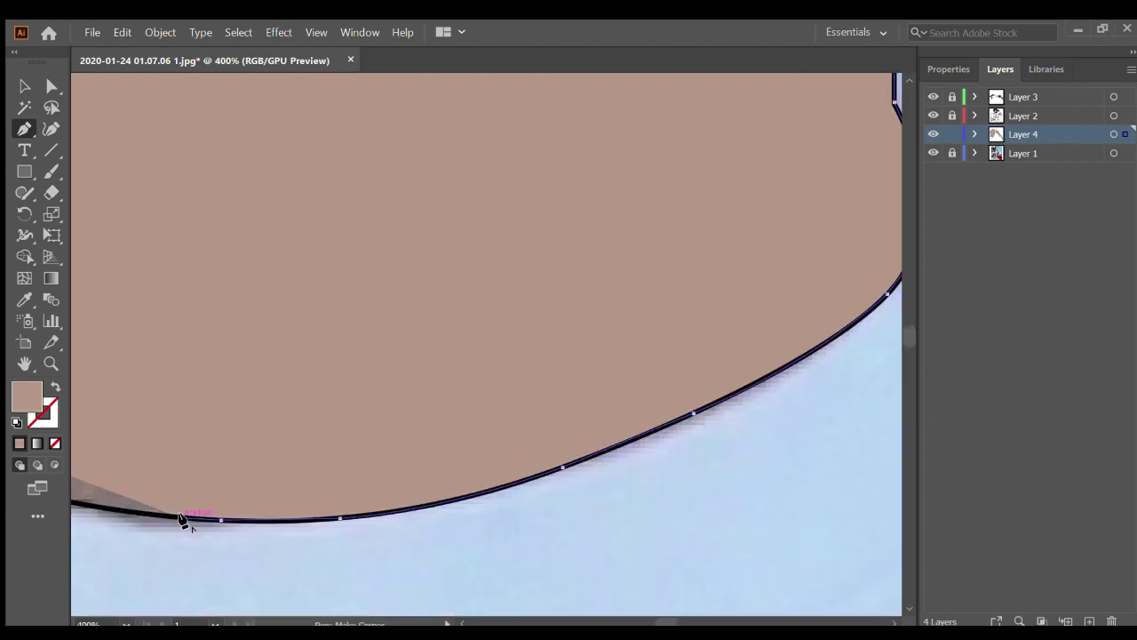
click(111, 468)
scroll(151, 455, left, 2)
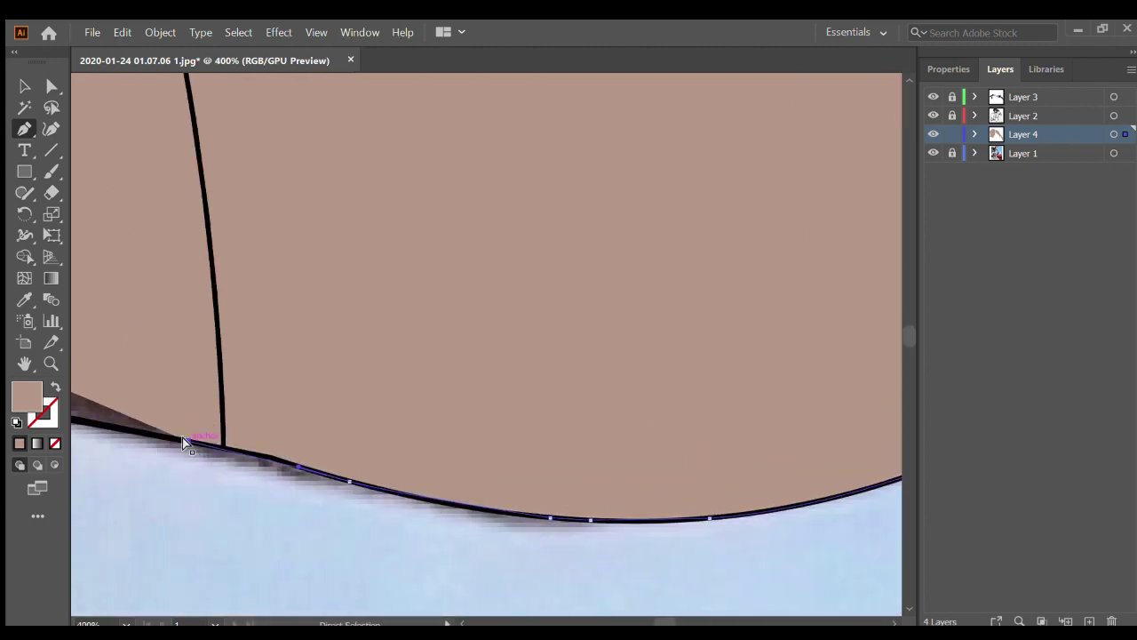
click(153, 435)
scroll(147, 417, left, 2)
click(131, 398)
scroll(138, 391, left, 2)
click(125, 382)
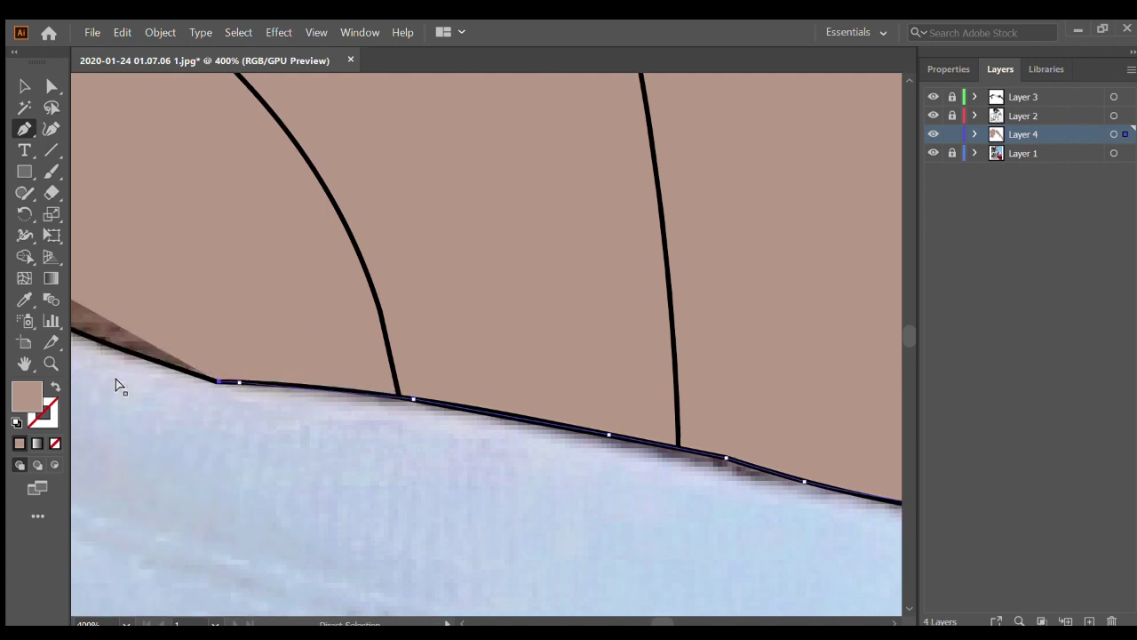
scroll(120, 379, left, 3)
scroll(187, 294, left, 2)
scroll(240, 222, left, 1)
scroll(231, 205, down, 3)
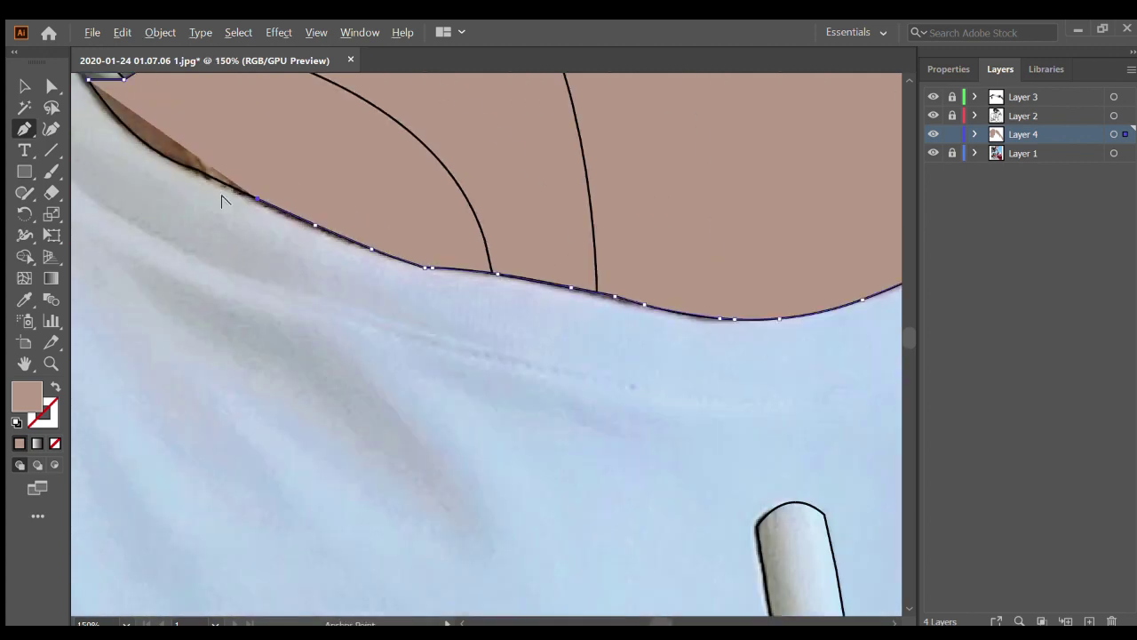
scroll(302, 329, up, 6)
Place the final anchors along the neck edge to close the skin shape
click(313, 336)
scroll(302, 320, down, 2)
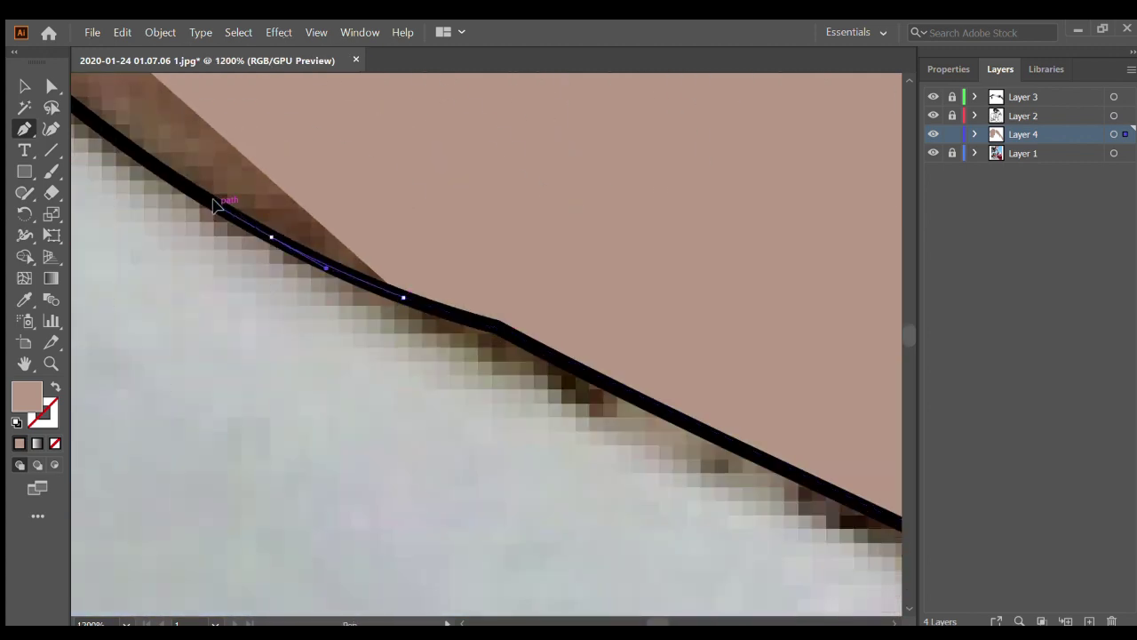
scroll(213, 204, down, 4)
scroll(191, 236, up, 4)
click(115, 293)
scroll(133, 266, up, 2)
scroll(134, 266, left, 2)
scroll(153, 238, up, 2)
scroll(178, 253, down, 6)
scroll(213, 262, down, 8)
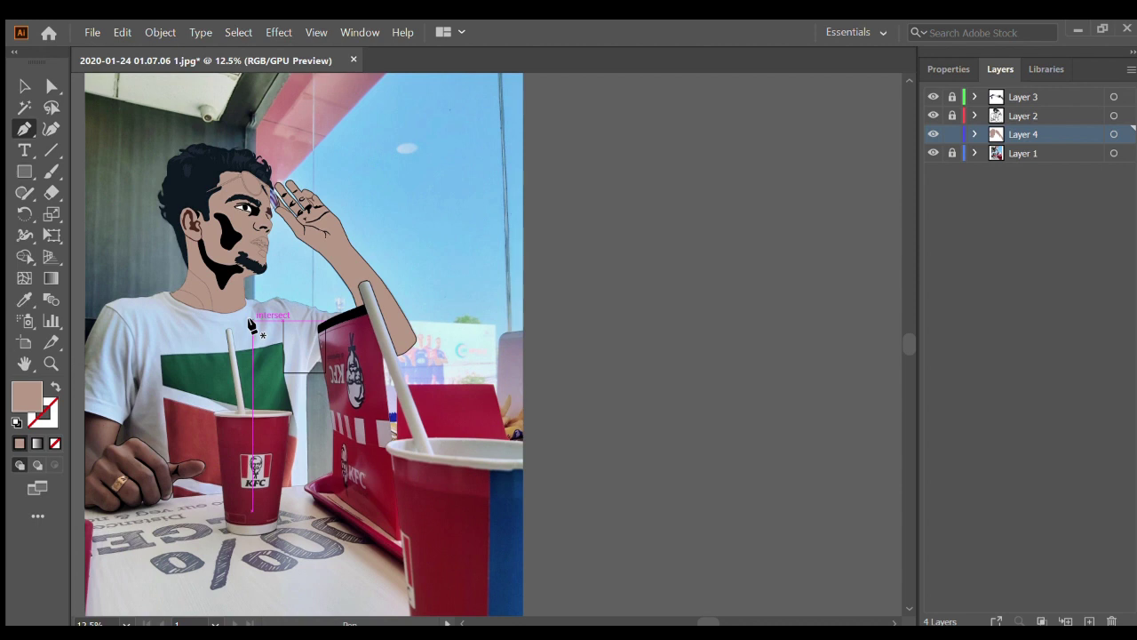
Zoom out and back in to review the whole tracing so far
scroll(269, 217, up, 5)
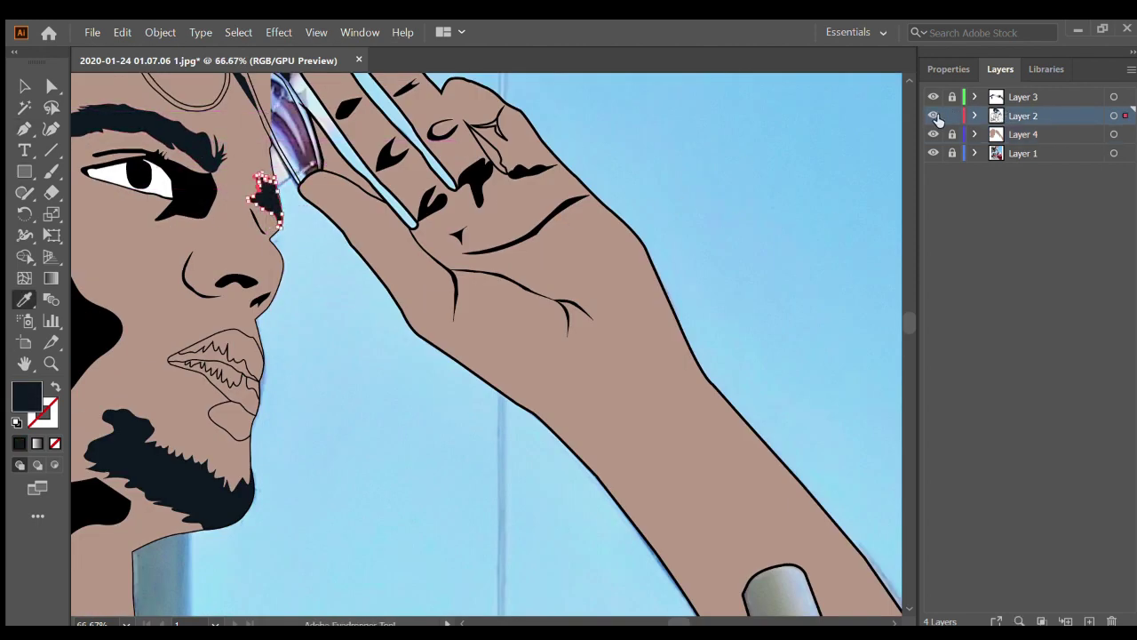
scroll(380, 511, down, 4)
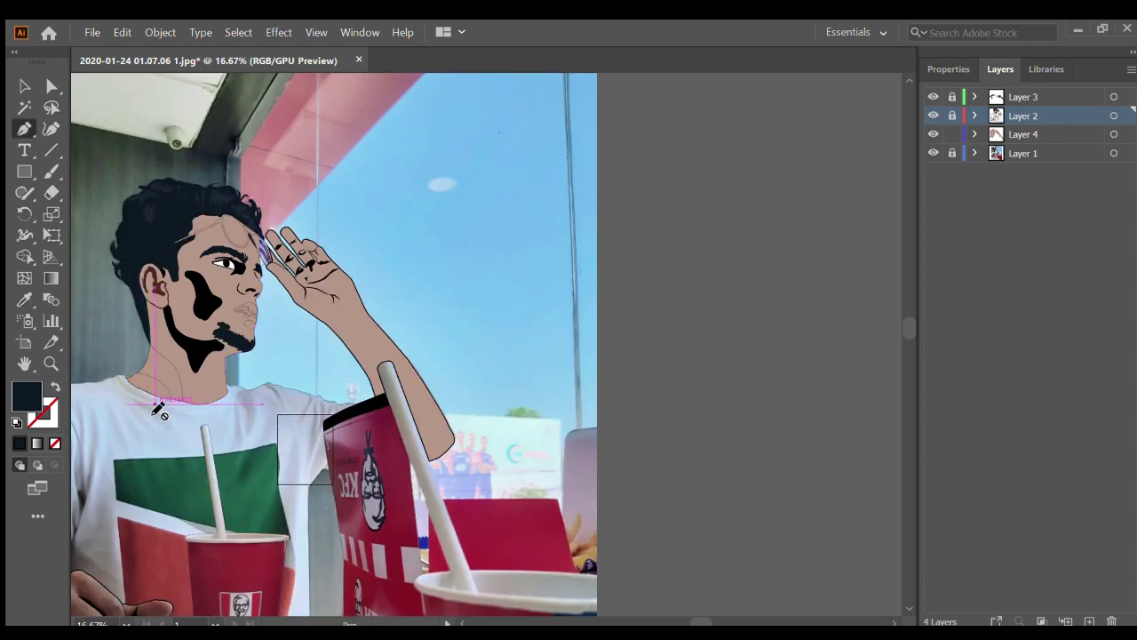
scroll(158, 408, up, 3)
scroll(177, 321, down, 4)
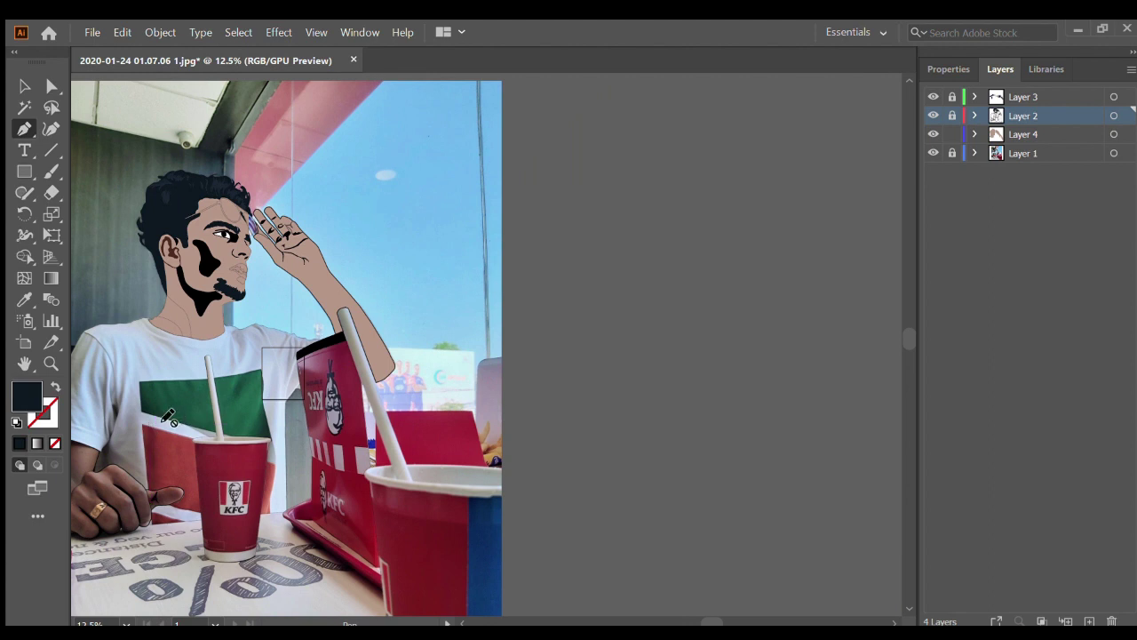
Start the green panel outline at its lower edge and run it up the straw
scroll(178, 323, up, 4)
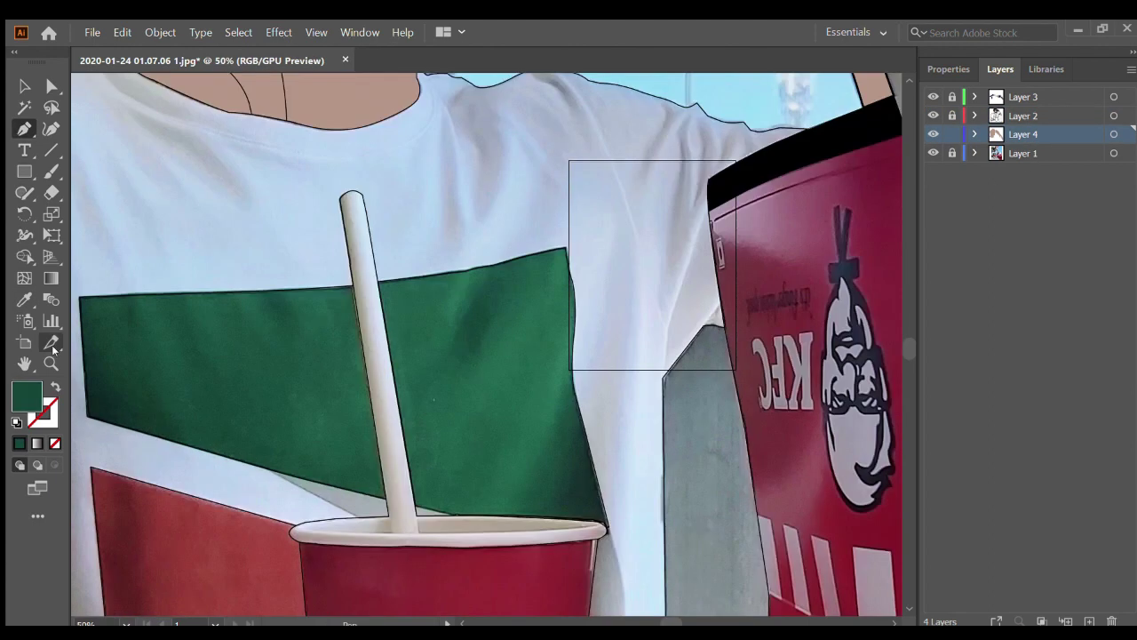
scroll(177, 323, up, 1)
scroll(178, 322, up, 2)
scroll(125, 147, up, 6)
scroll(124, 147, down, 6)
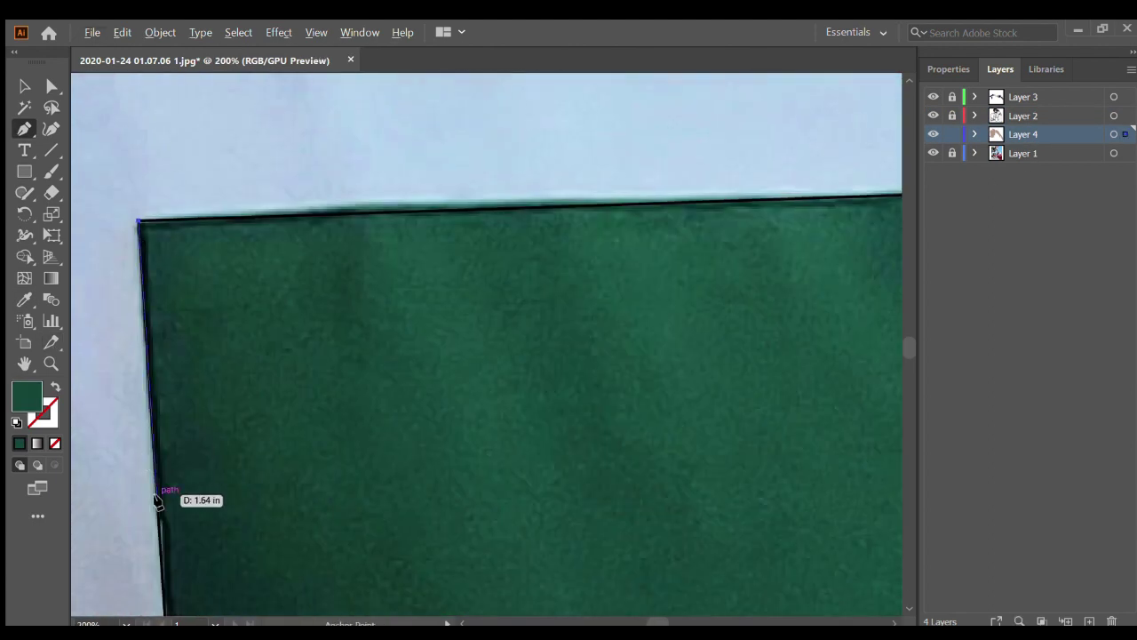
scroll(162, 498, down, 3)
click(453, 593)
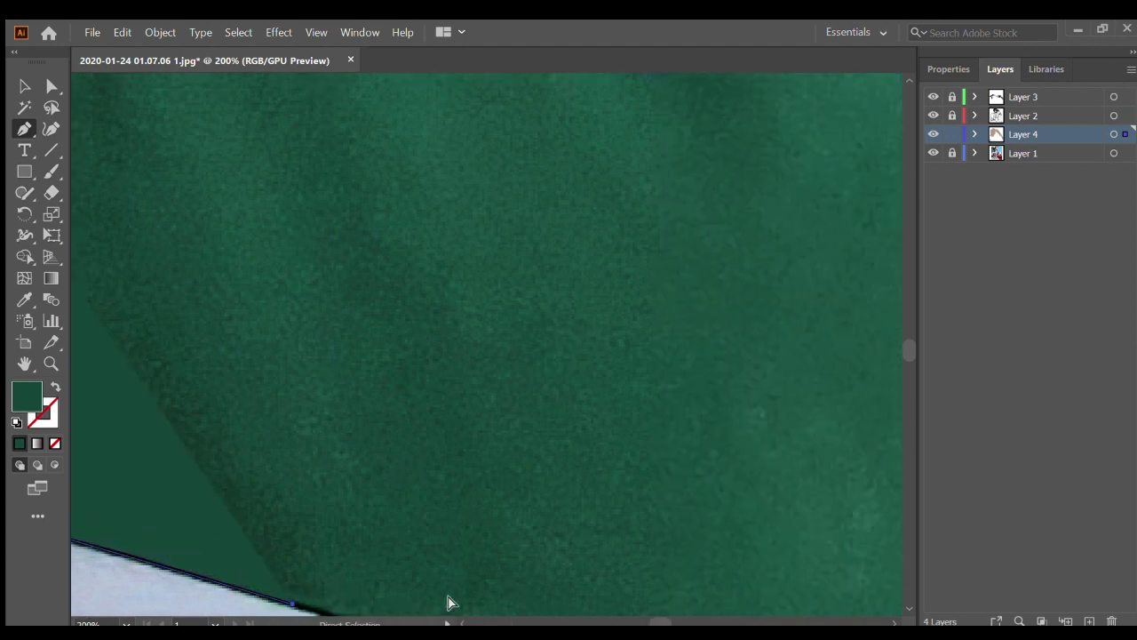
scroll(447, 602, down, 3)
scroll(634, 540, right, 3)
click(652, 539)
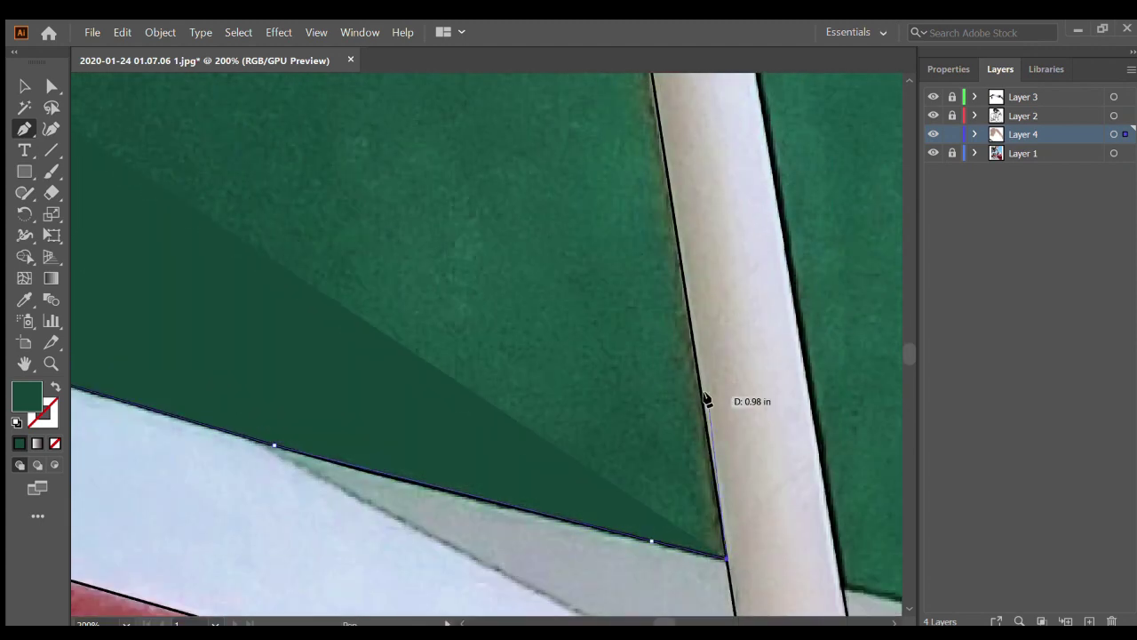
click(706, 400)
scroll(675, 258, up, 1)
scroll(660, 249, up, 3)
scroll(644, 231, up, 1)
click(632, 217)
scroll(595, 178, up, 3)
click(593, 177)
Continue the green panel outline along its top edge to the top-left corner
click(490, 184)
scroll(480, 188, left, 2)
click(460, 189)
scroll(427, 197, left, 2)
click(348, 197)
scroll(347, 258, up, 1)
scroll(325, 219, up, 2)
scroll(243, 234, down, 2)
scroll(207, 229, up, 2)
scroll(157, 237, up, 1)
scroll(165, 258, up, 1)
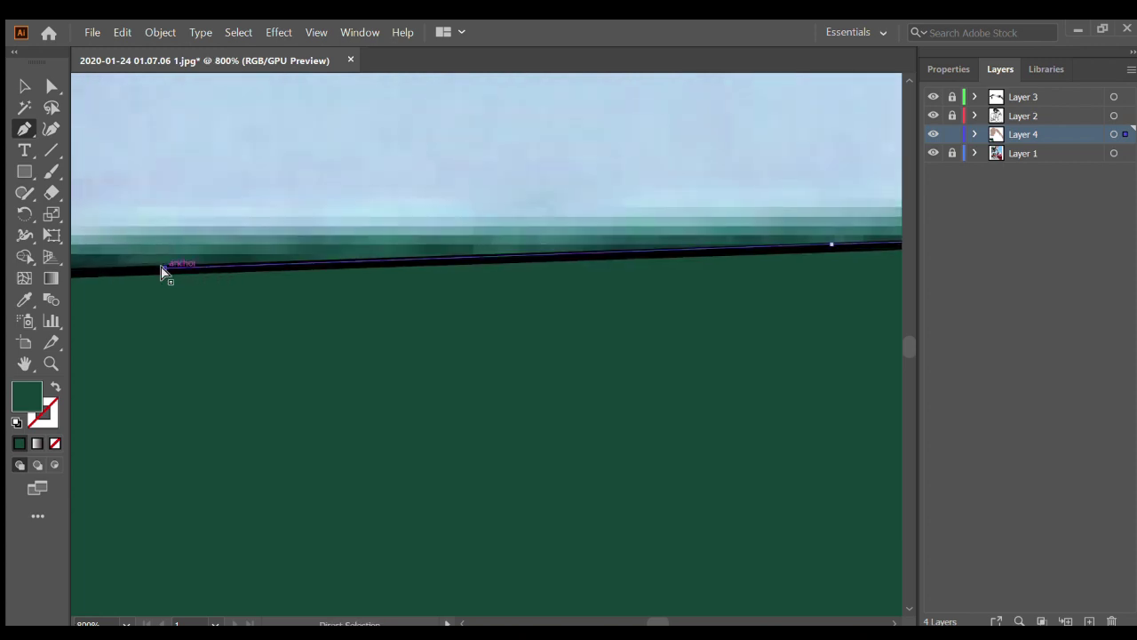
scroll(190, 283, left, 2)
scroll(196, 275, down, 3)
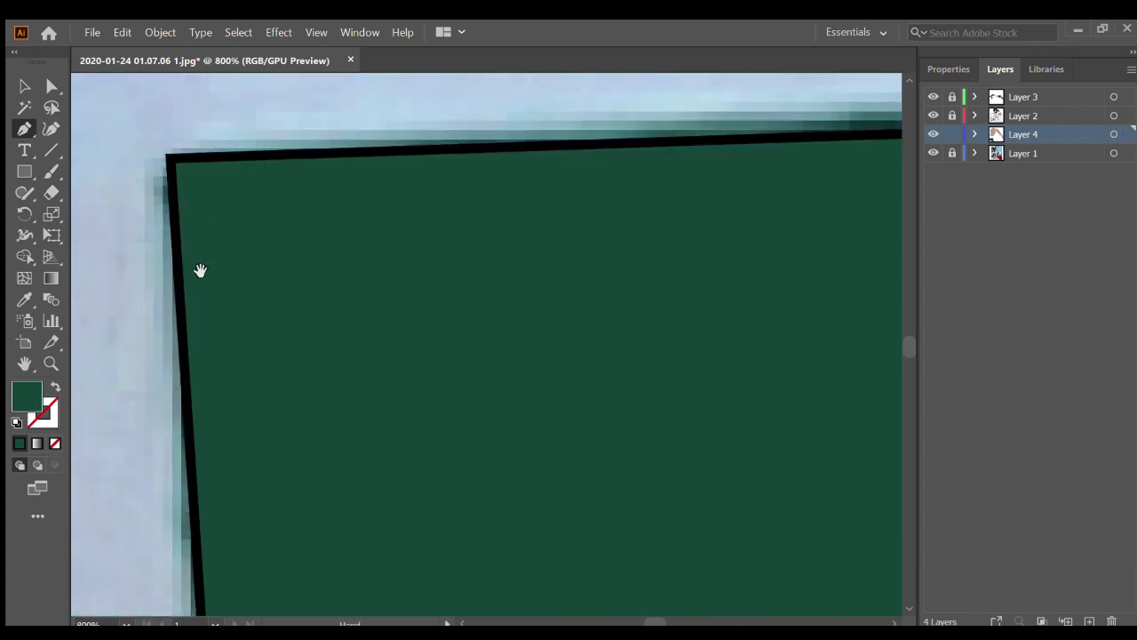
scroll(200, 270, down, 5)
scroll(216, 348, up, 4)
scroll(121, 186, up, 3)
click(122, 186)
Trace the panel's bottom edge, bottom-right corner and cup-rim corner, then start up the right edge
scroll(142, 257, down, 4)
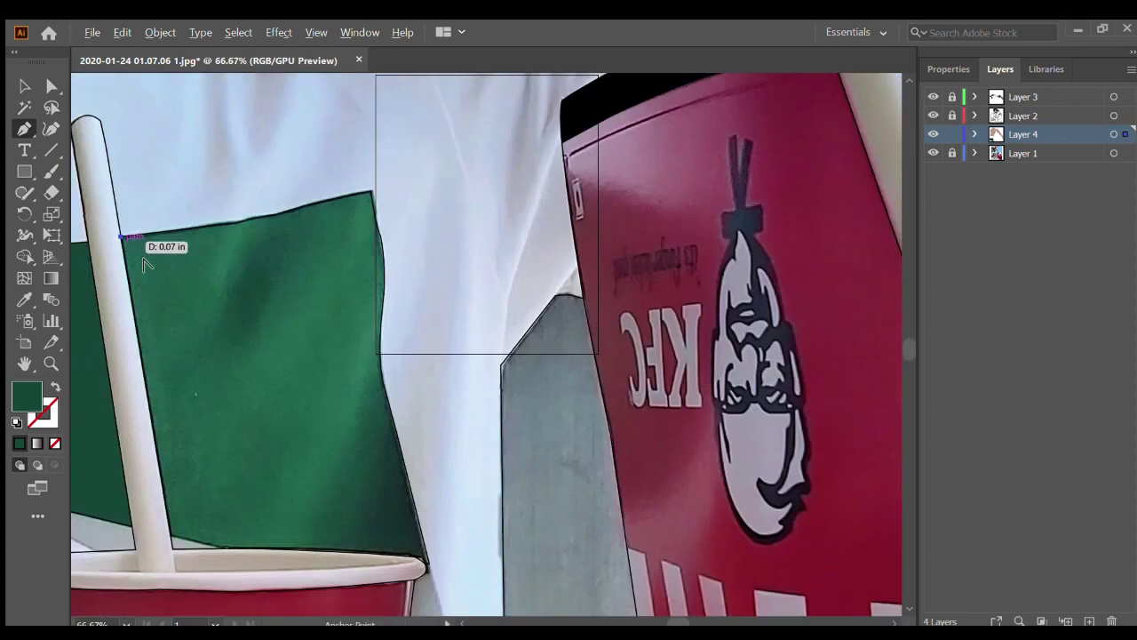
scroll(155, 434, up, 2)
click(414, 501)
scroll(406, 502, up, 3)
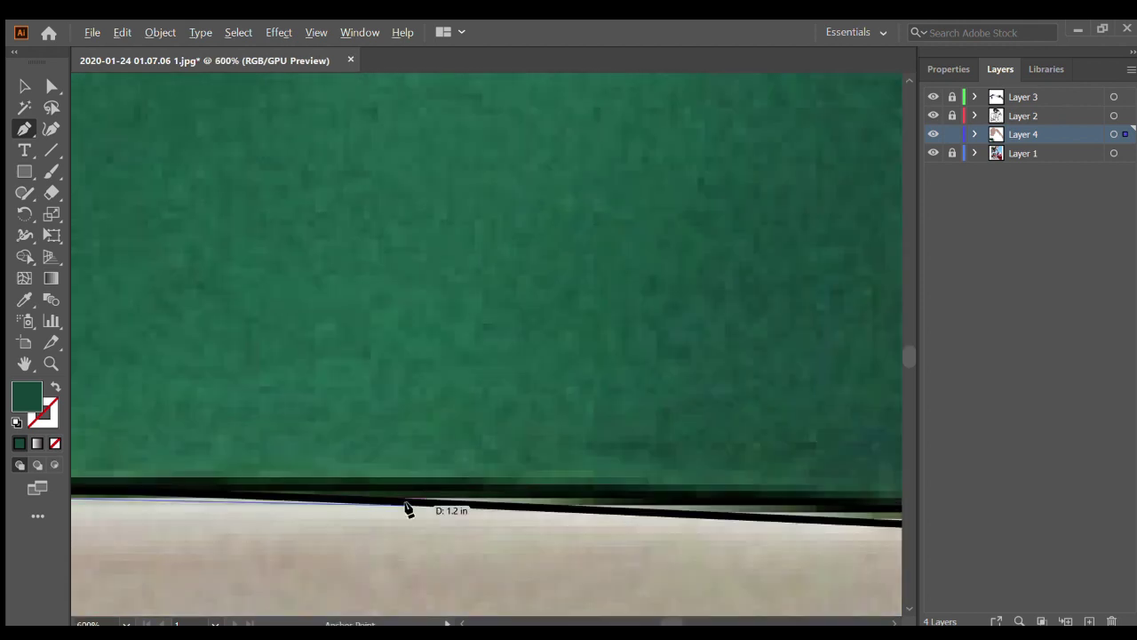
scroll(533, 515, right, 5)
click(525, 521)
scroll(533, 533, right, 5)
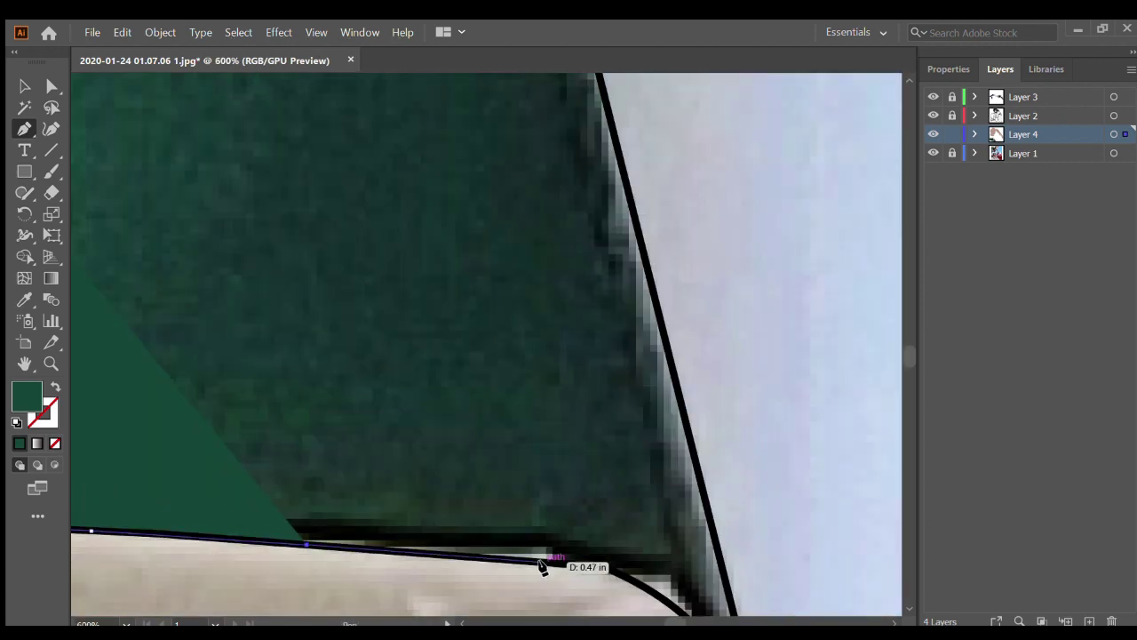
click(542, 560)
scroll(533, 559, right, 3)
scroll(495, 560, down, 3)
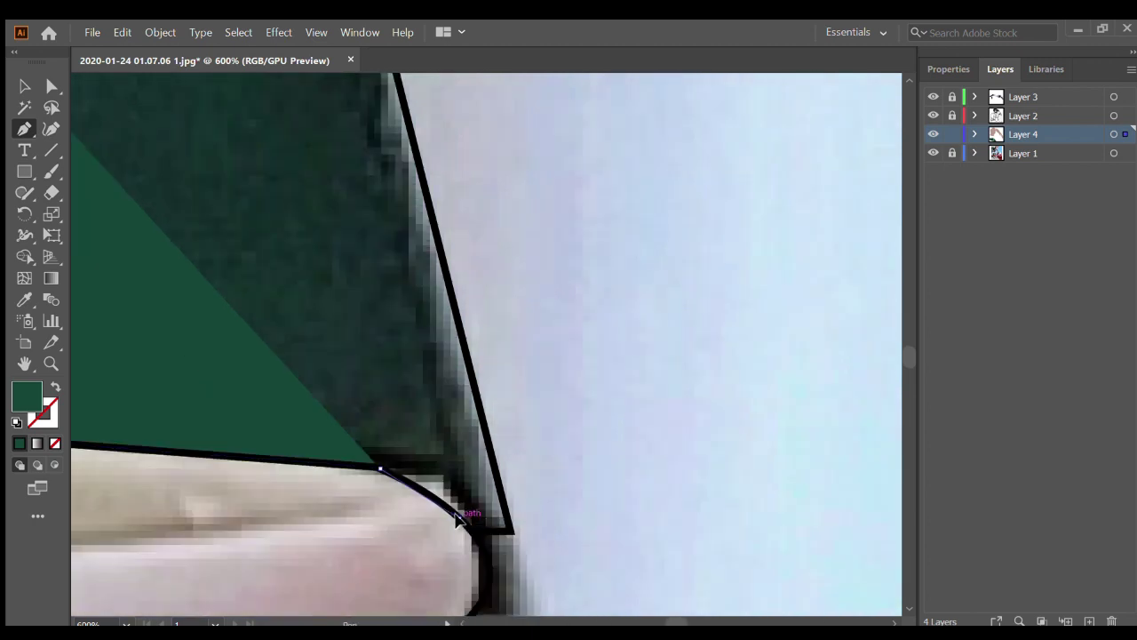
click(507, 531)
scroll(374, 89, up, 3)
scroll(373, 96, down, 3)
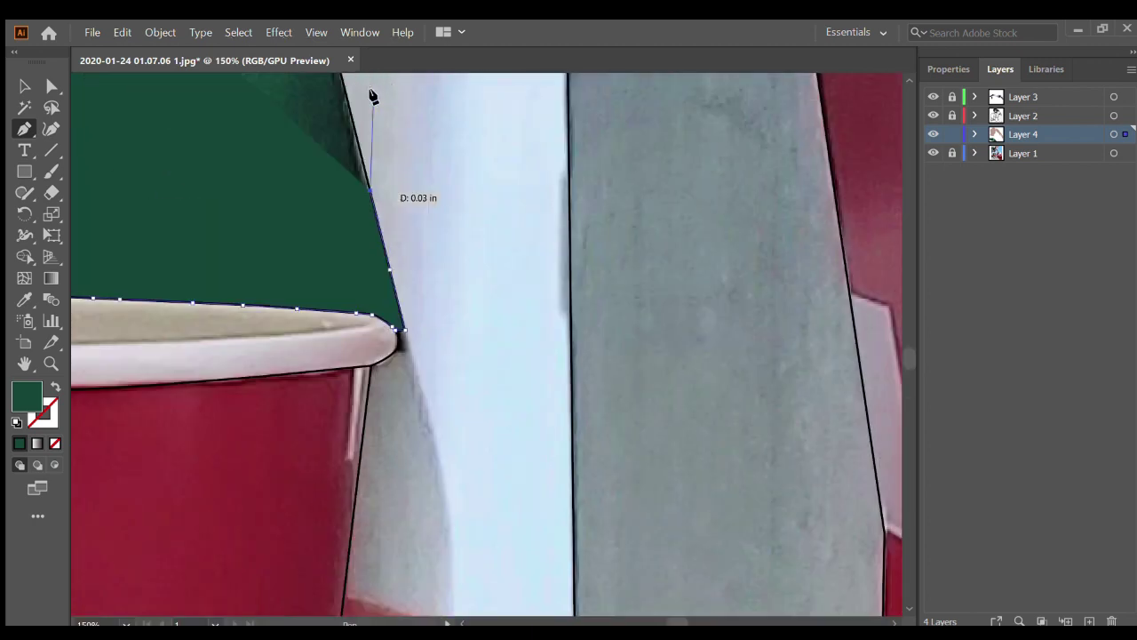
scroll(307, 162, up, 4)
scroll(311, 166, up, 2)
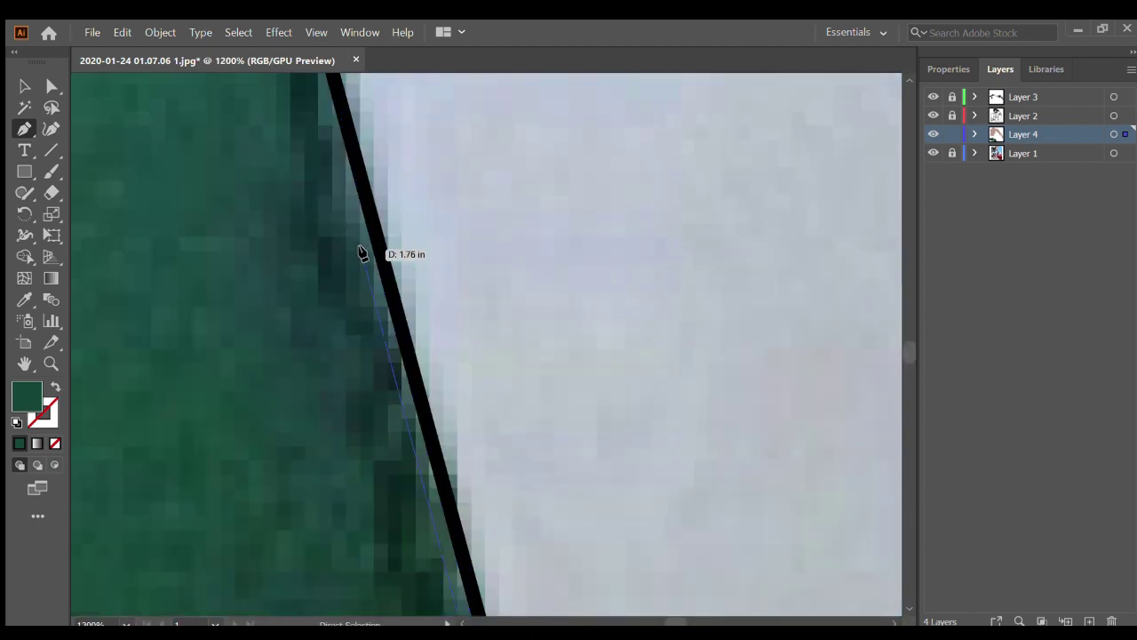
scroll(373, 266, down, 1)
scroll(534, 386, down, 3)
scroll(530, 381, up, 2)
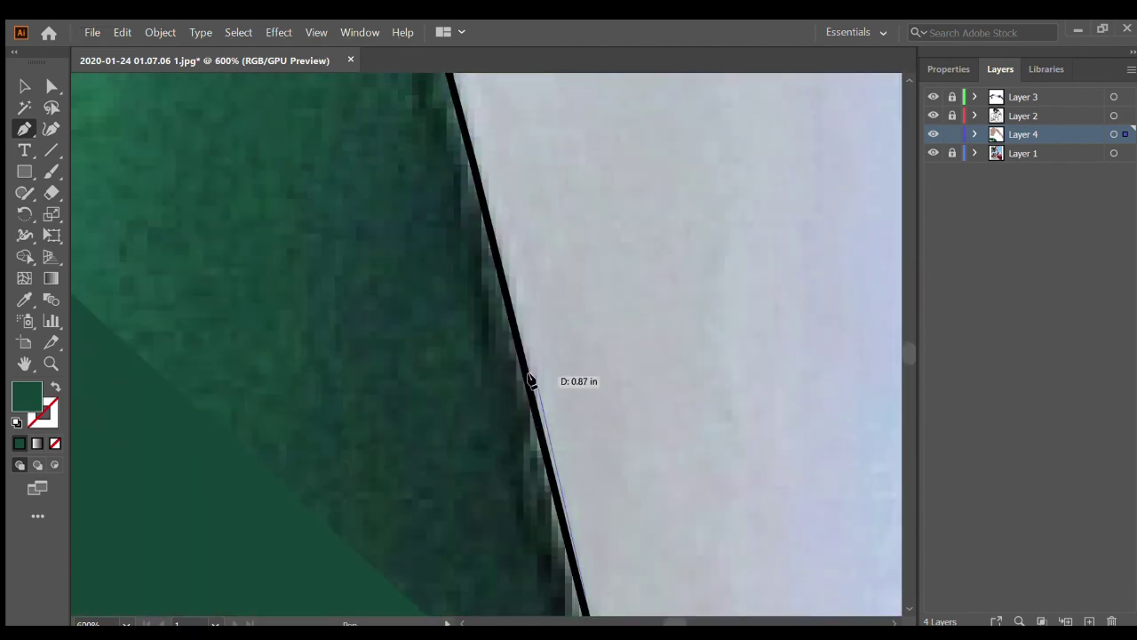
click(484, 293)
Curve the outline along the right edge to the top-right corner and close the green panel
drag(484, 213, 333, 162)
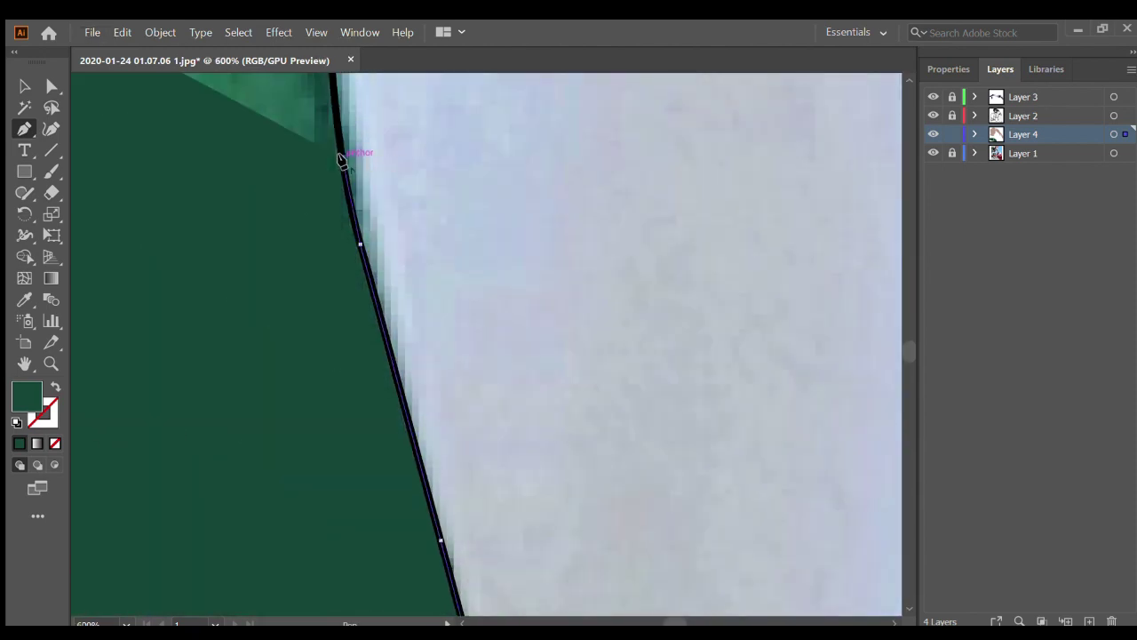
scroll(333, 162, up, 2)
scroll(338, 163, up, 2)
scroll(351, 163, up, 4)
scroll(363, 162, up, 2)
scroll(363, 146, up, 3)
drag(362, 111, 328, 125)
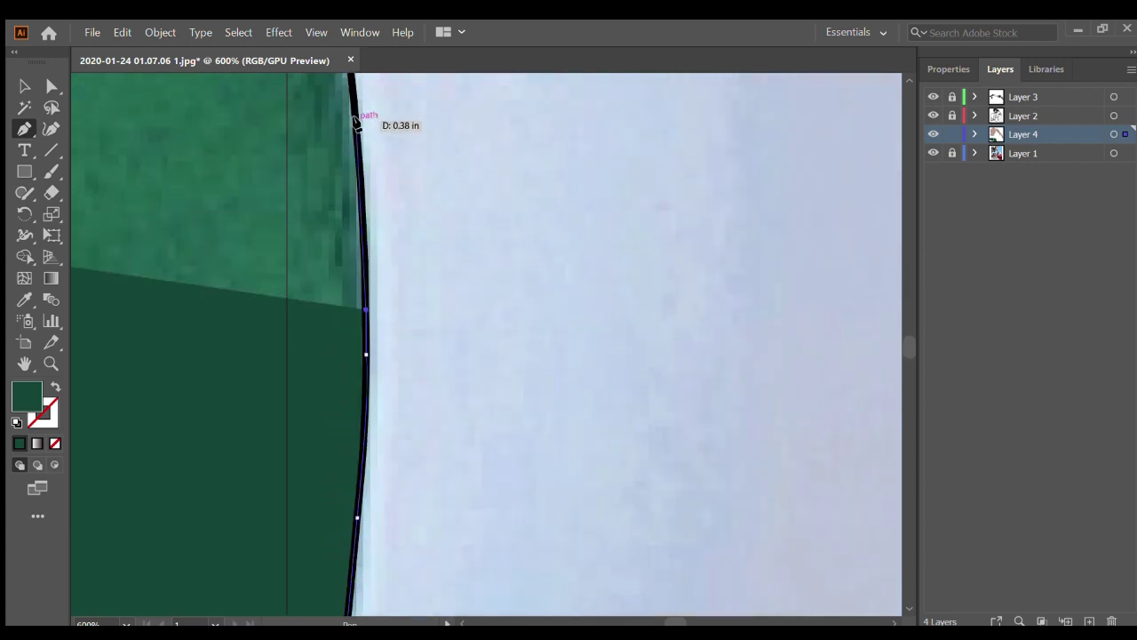
scroll(293, 106, up, 3)
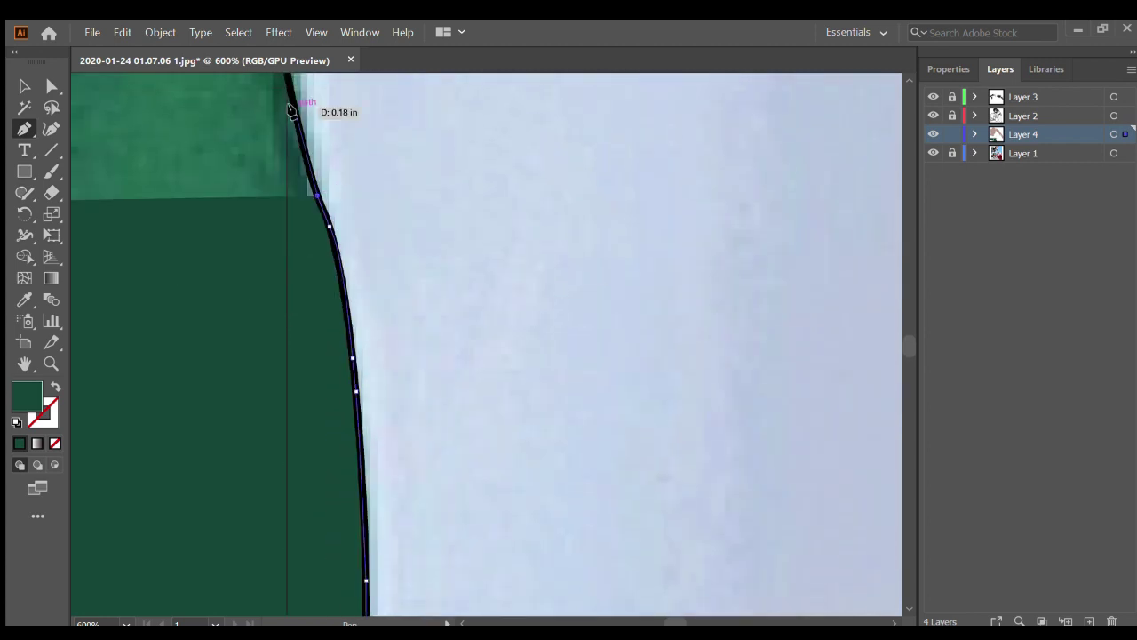
scroll(253, 132, up, 3)
click(253, 109)
scroll(253, 108, left, 2)
scroll(132, 145, left, 3)
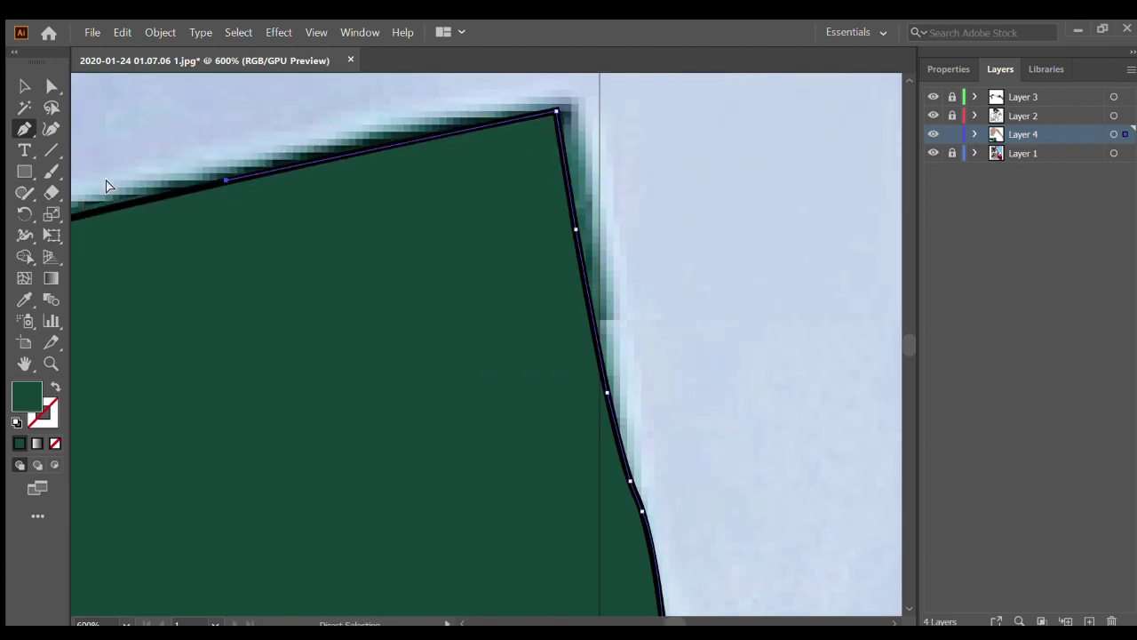
scroll(106, 186, left, 6)
scroll(133, 331, left, 4)
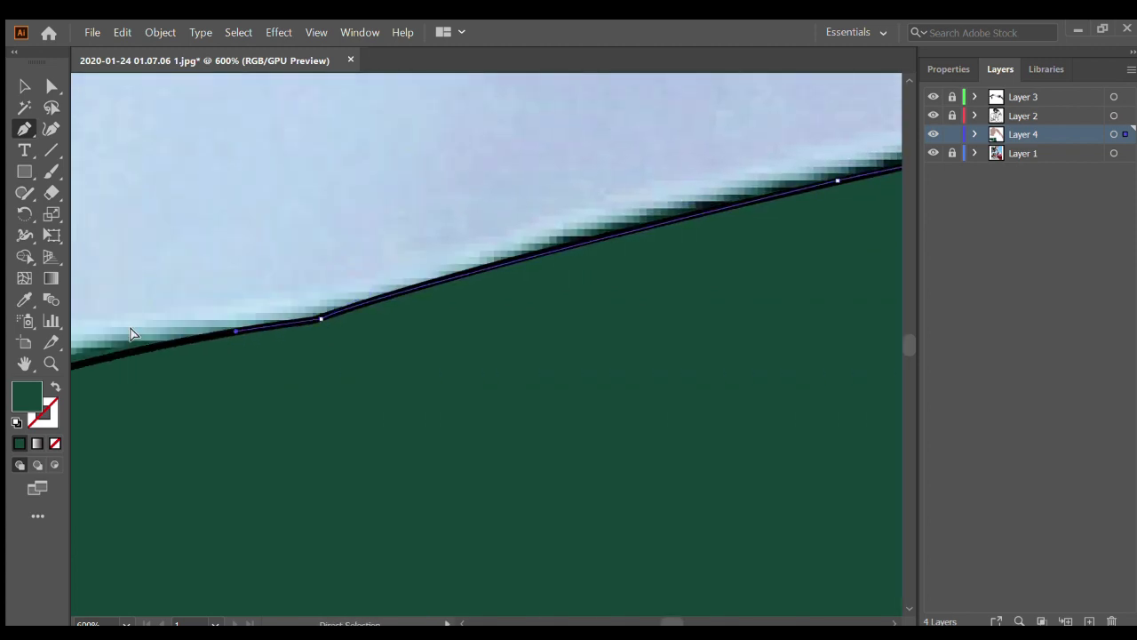
drag(133, 331, 193, 397)
scroll(129, 426, left, 1)
scroll(160, 454, left, 3)
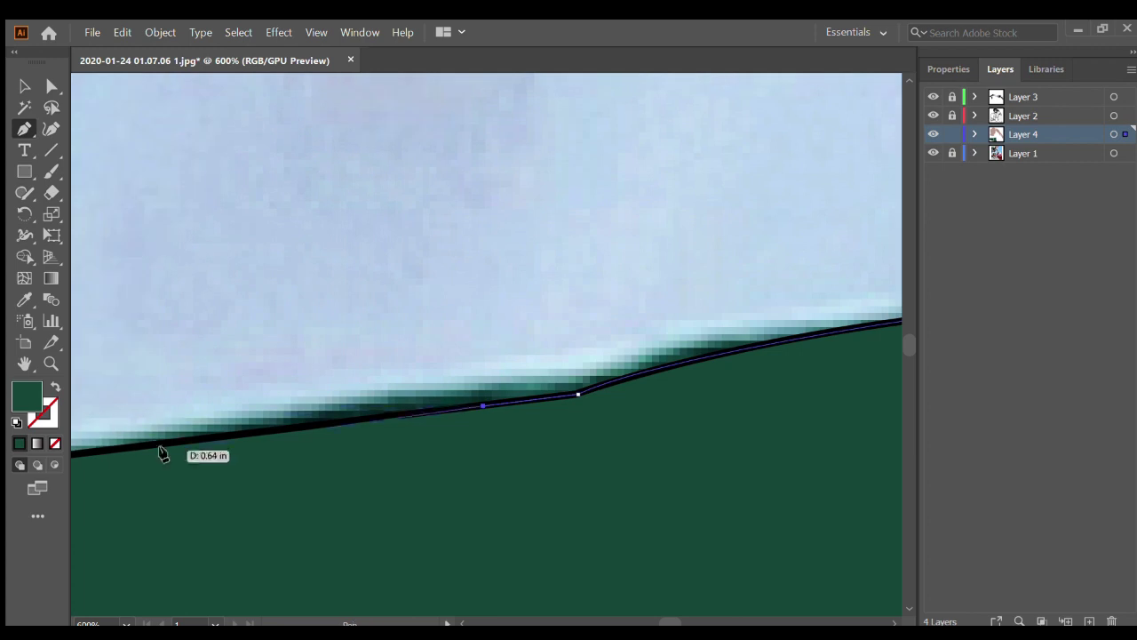
scroll(135, 447, left, 2)
scroll(179, 484, left, 1)
scroll(180, 485, up, 1)
click(186, 503)
scroll(181, 505, left, 3)
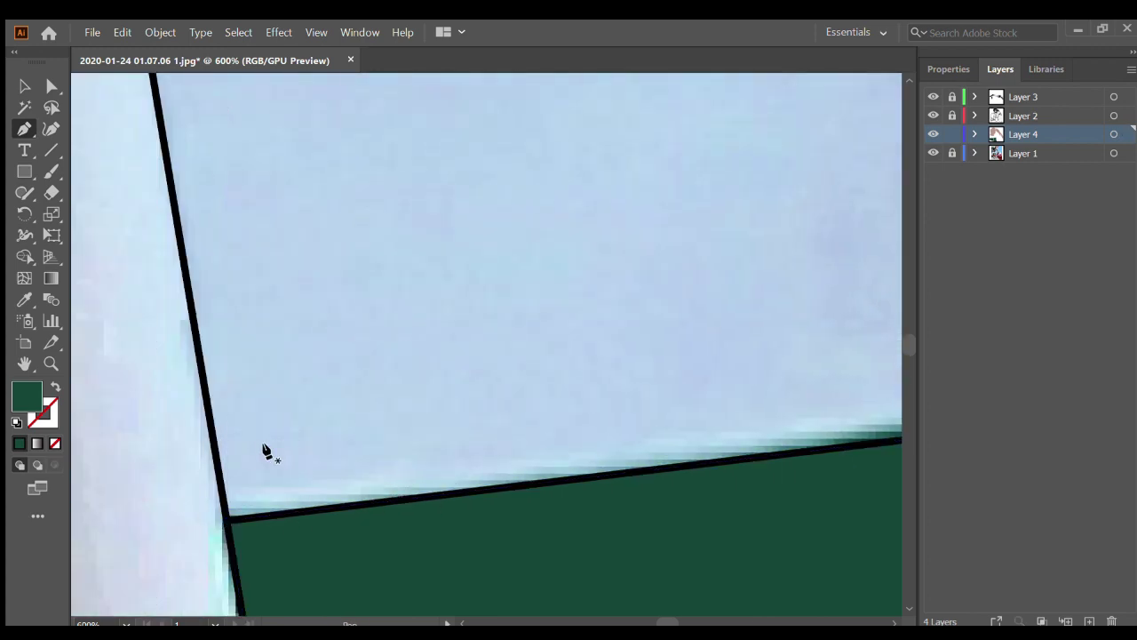
scroll(264, 450, down, 6)
scroll(264, 449, down, 5)
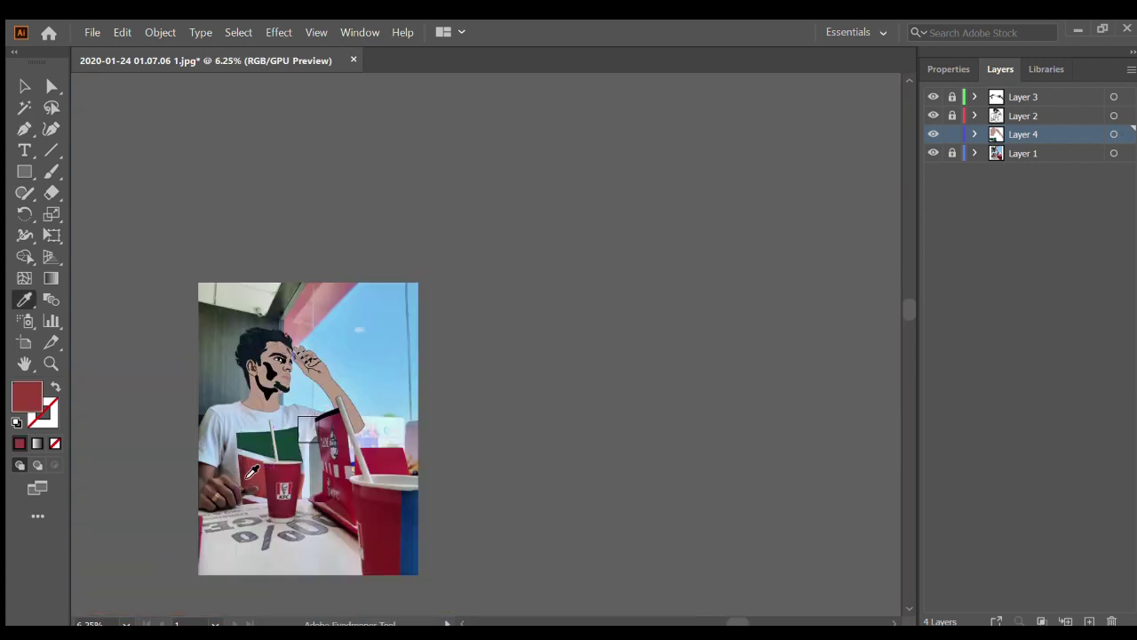
With the Pen tool (P), anchor the red panel's upper edge toward the thumb
key(p)
scroll(252, 471, up, 5)
scroll(414, 373, up, 6)
scroll(355, 254, right, 1)
scroll(354, 223, right, 1)
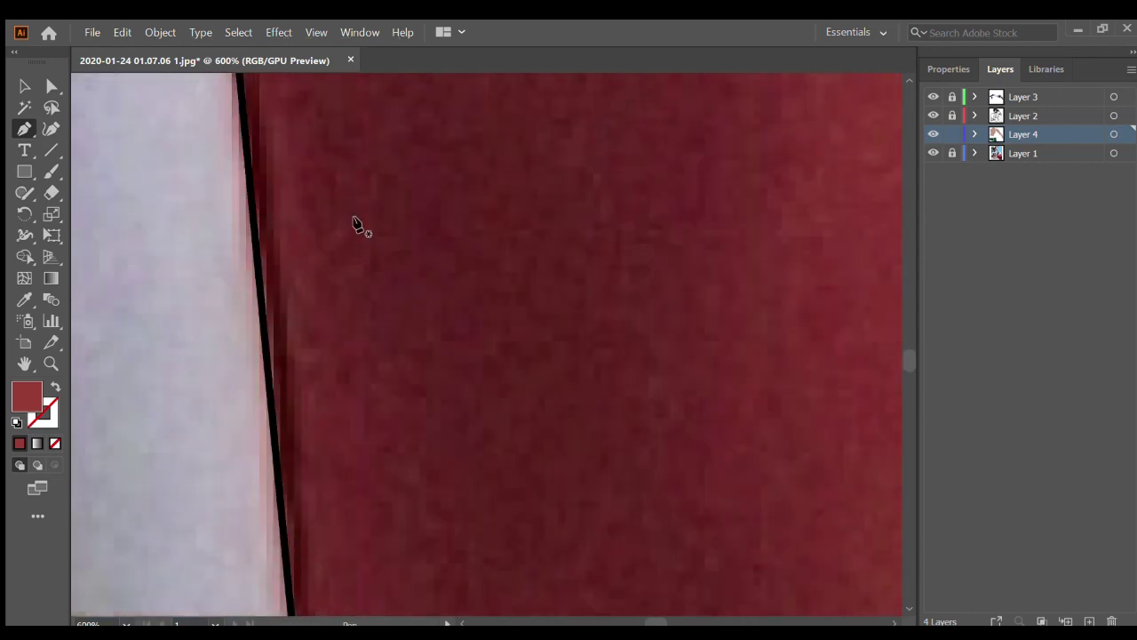
scroll(285, 221, right, 1)
scroll(222, 377, down, 5)
scroll(246, 436, up, 7)
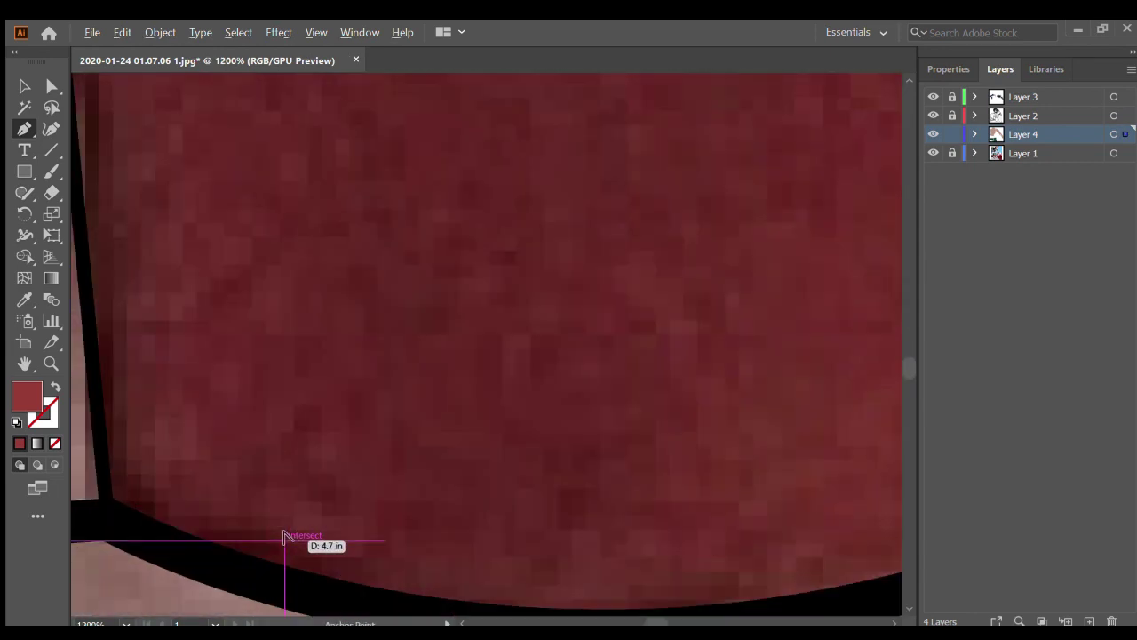
click(104, 507)
scroll(228, 551, down, 2)
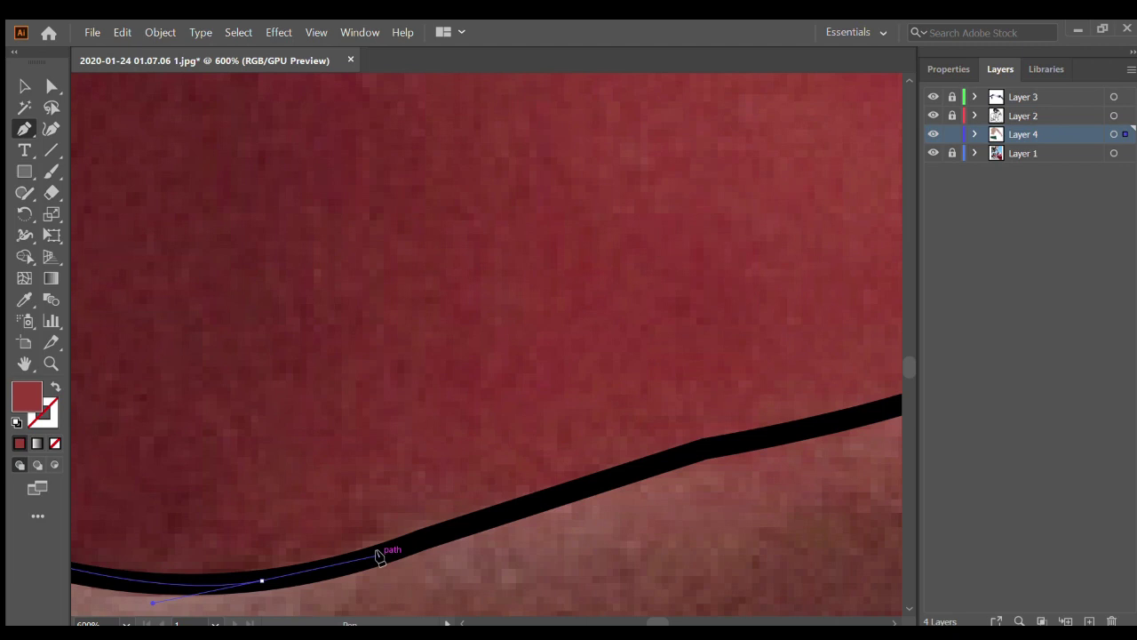
click(379, 557)
click(698, 452)
scroll(737, 418, right, 4)
scroll(835, 389, right, 4)
click(764, 399)
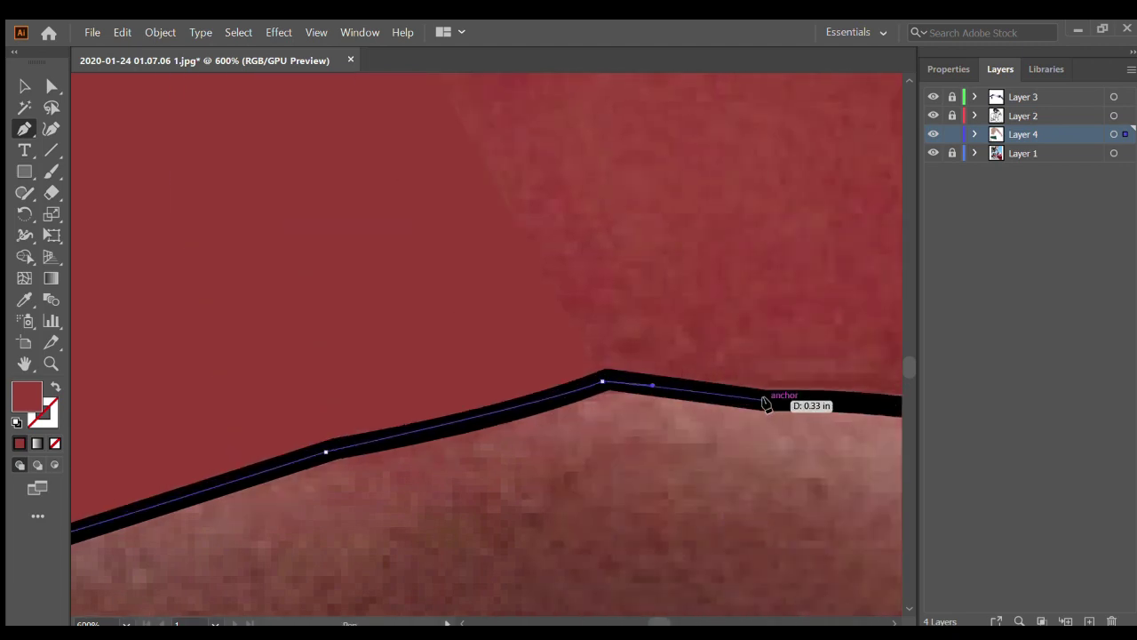
scroll(761, 401, right, 4)
drag(720, 406, 744, 410)
scroll(744, 406, right, 4)
click(769, 485)
scroll(760, 484, right, 4)
scroll(755, 484, down, 2)
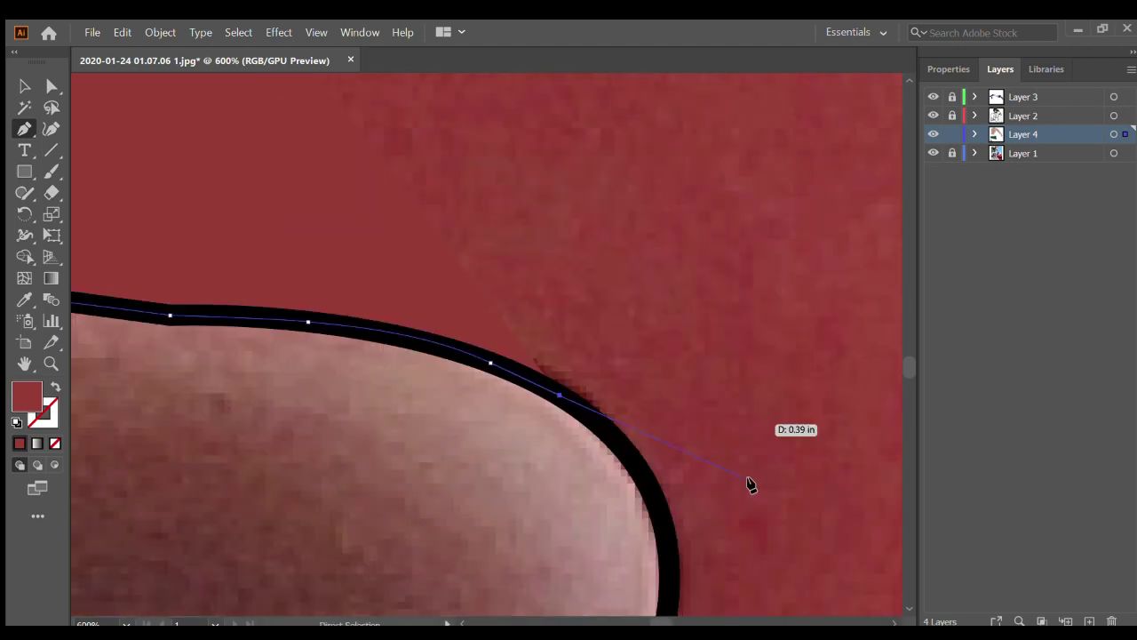
scroll(702, 516, down, 2)
Curve the red outline around the thumb and along its underside
drag(670, 471, 651, 575)
scroll(640, 550, down, 2)
click(578, 601)
scroll(533, 533, down, 2)
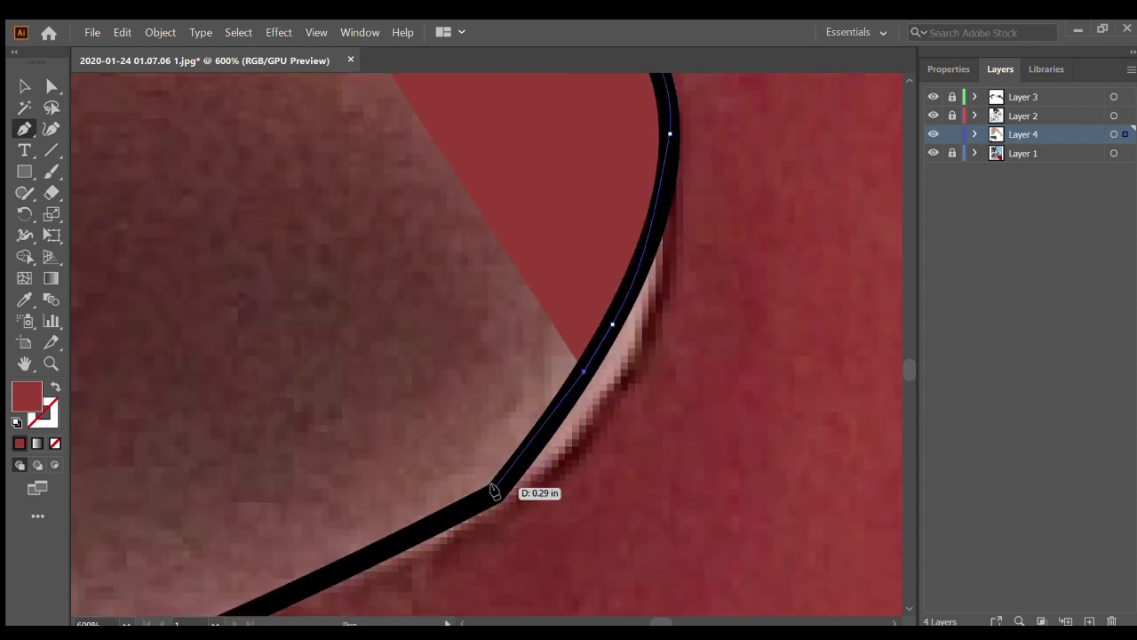
click(355, 559)
scroll(356, 559, down, 6)
scroll(302, 577, up, 6)
scroll(316, 560, down, 2)
click(323, 539)
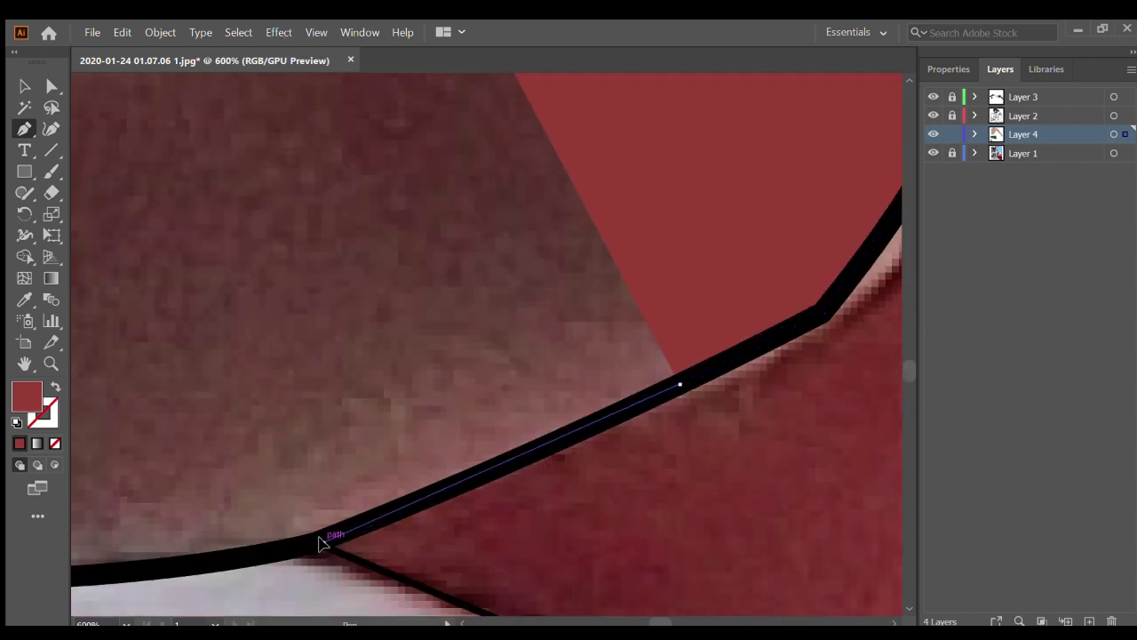
scroll(399, 568, down, 4)
scroll(426, 551, up, 8)
click(569, 575)
scroll(604, 595, down, 6)
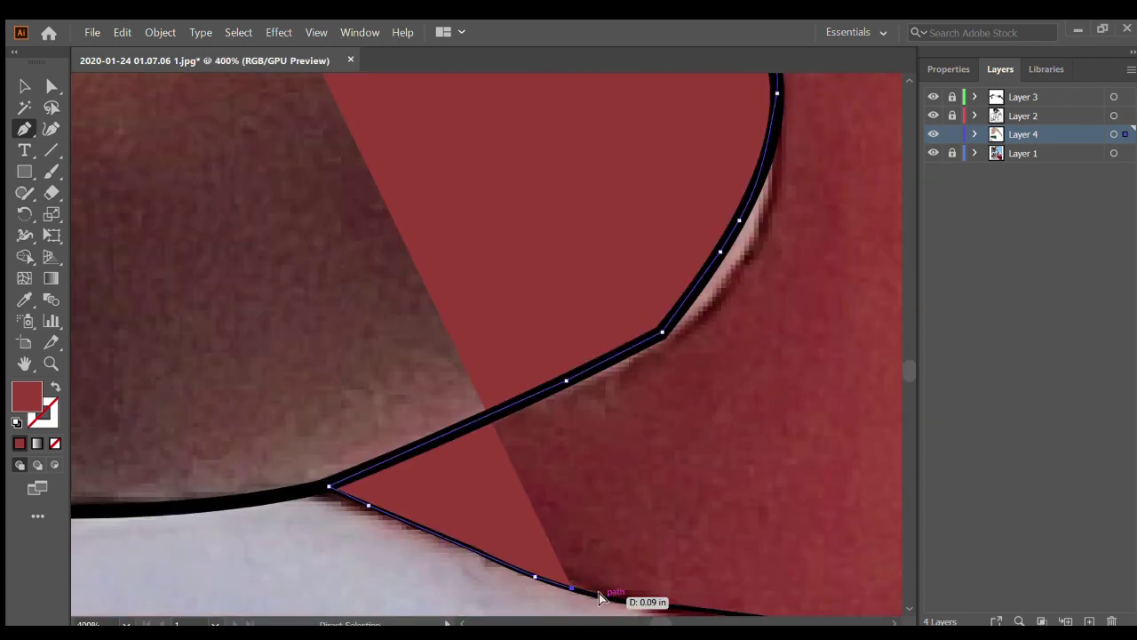
scroll(317, 592, up, 6)
scroll(317, 591, down, 6)
scroll(483, 610, up, 5)
Extend the red outline along the lower edge and finish with a curved corner anchor
click(398, 463)
scroll(437, 465, right, 2)
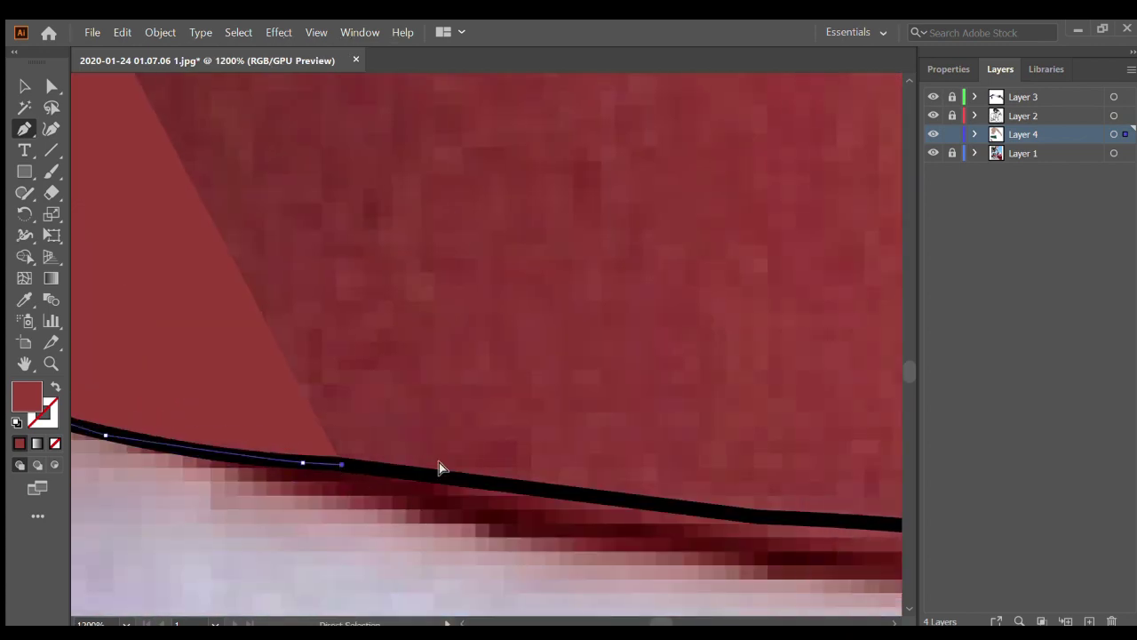
scroll(521, 503, up, 2)
click(465, 539)
scroll(498, 552, right, 2)
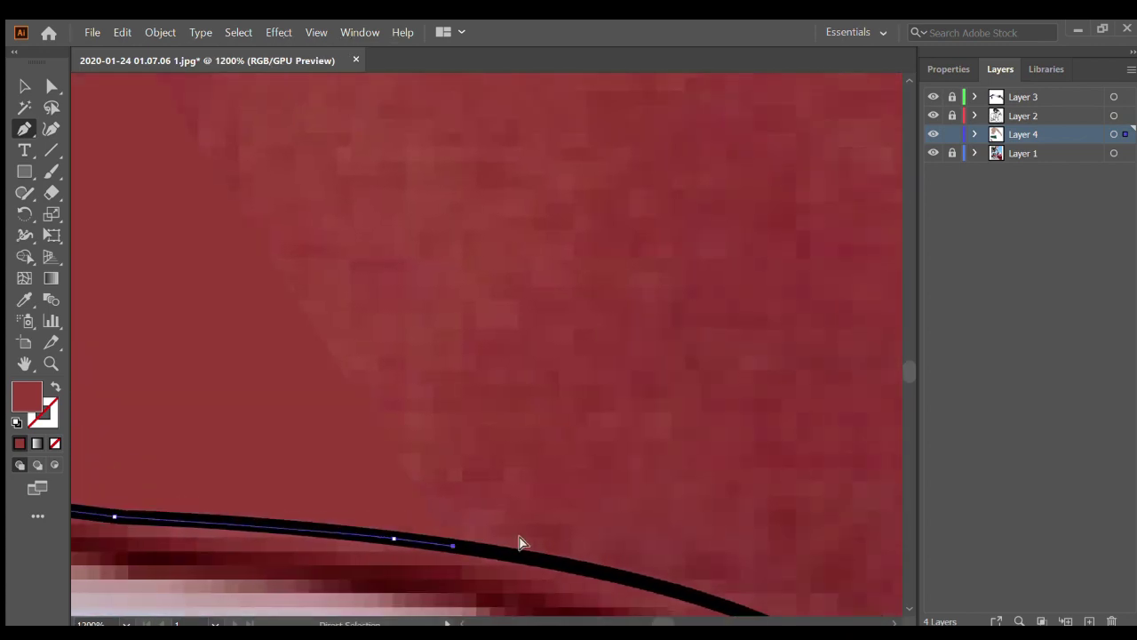
scroll(512, 451, down, 3)
scroll(512, 451, right, 3)
scroll(507, 540, up, 2)
scroll(503, 533, right, 3)
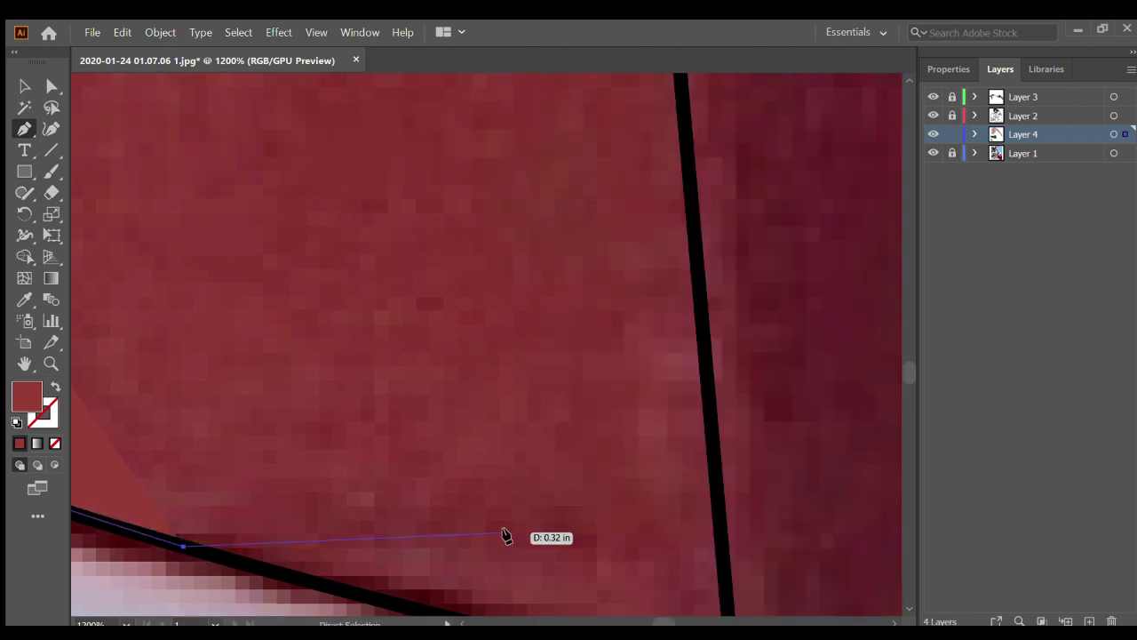
scroll(385, 511, down, 2)
scroll(453, 531, down, 2)
scroll(736, 602, down, 4)
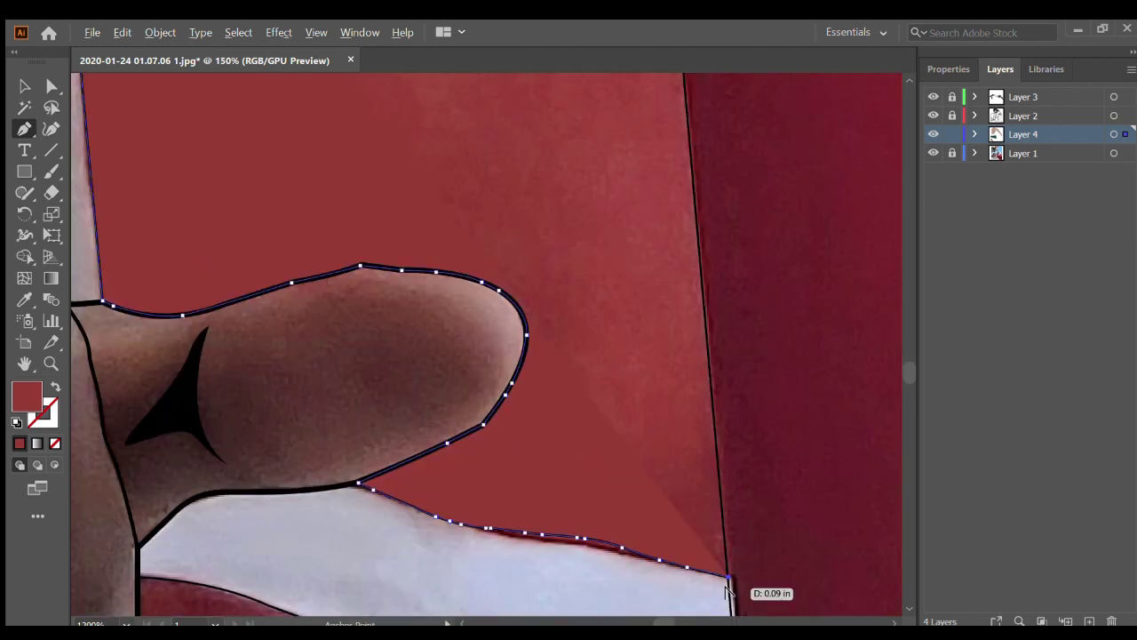
scroll(746, 586, down, 5)
scroll(653, 302, up, 6)
scroll(662, 222, up, 1)
scroll(644, 249, up, 1)
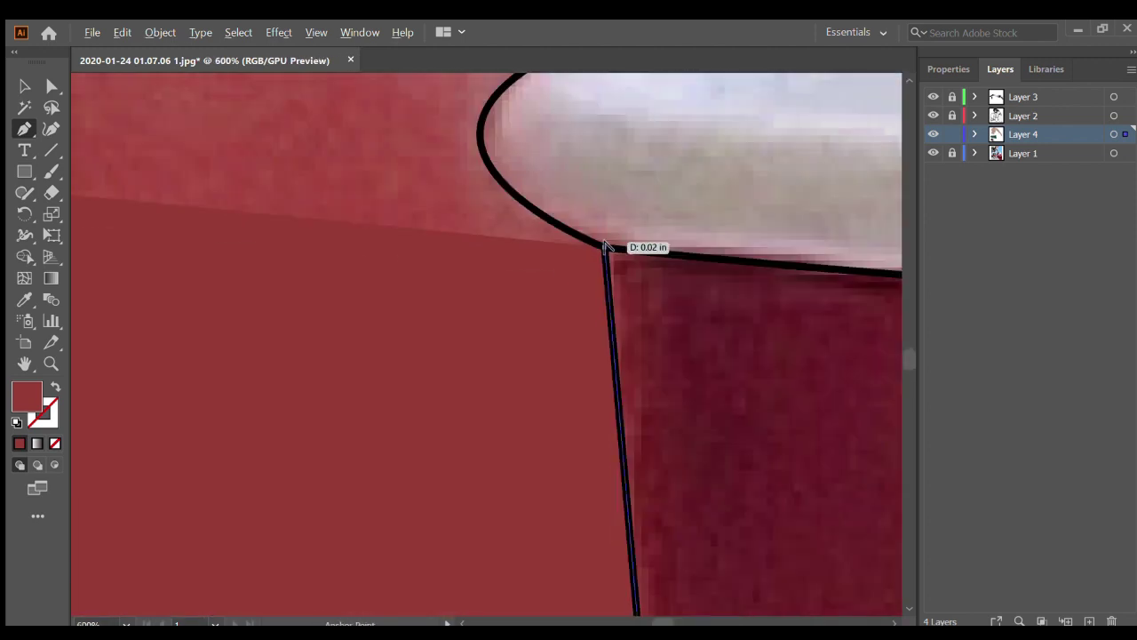
scroll(604, 146, up, 1)
drag(561, 393, 742, 86)
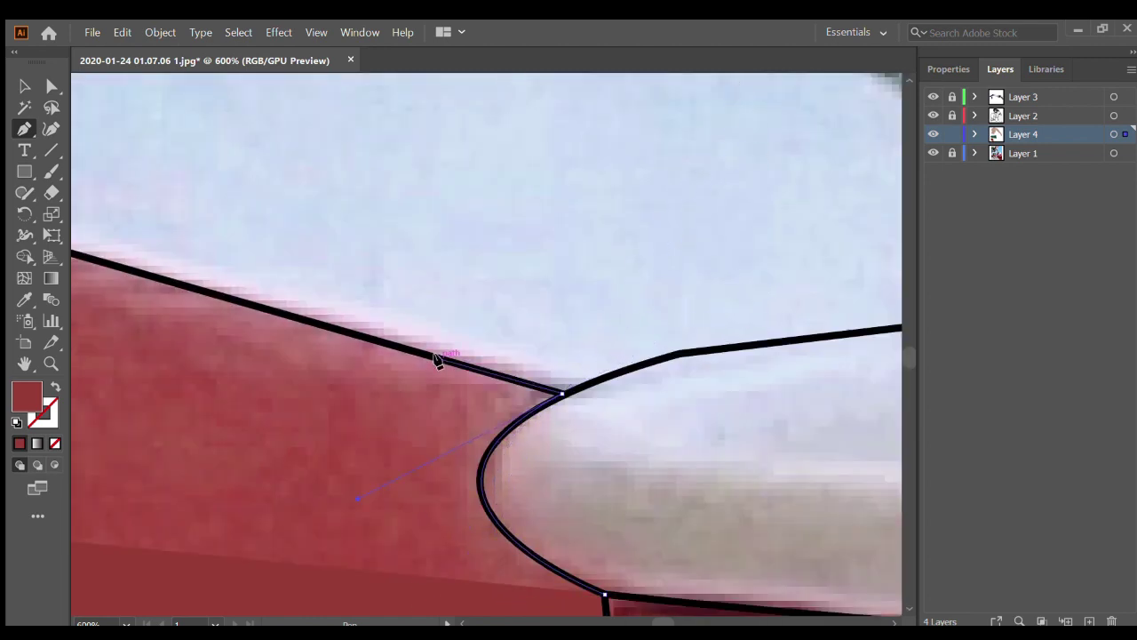
scroll(438, 360, down, 7)
scroll(178, 253, up, 6)
scroll(216, 399, down, 3)
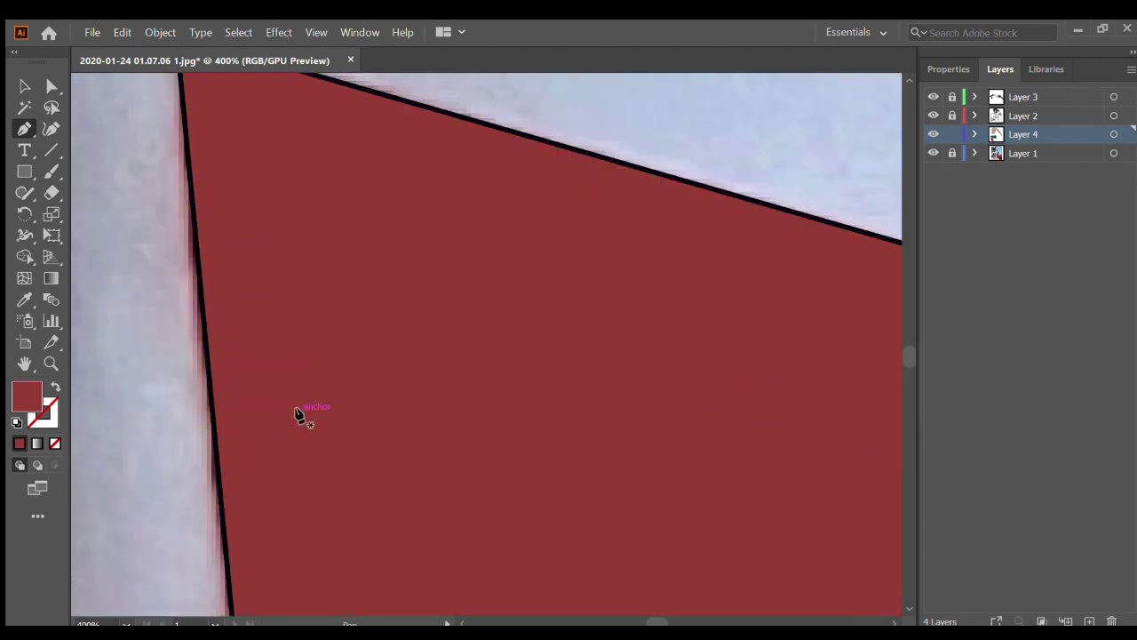
scroll(296, 414, down, 8)
scroll(266, 445, up, 4)
scroll(249, 462, down, 4)
Extend the red shirt path with Pen anchors along its bottom edge
scroll(242, 472, up, 5)
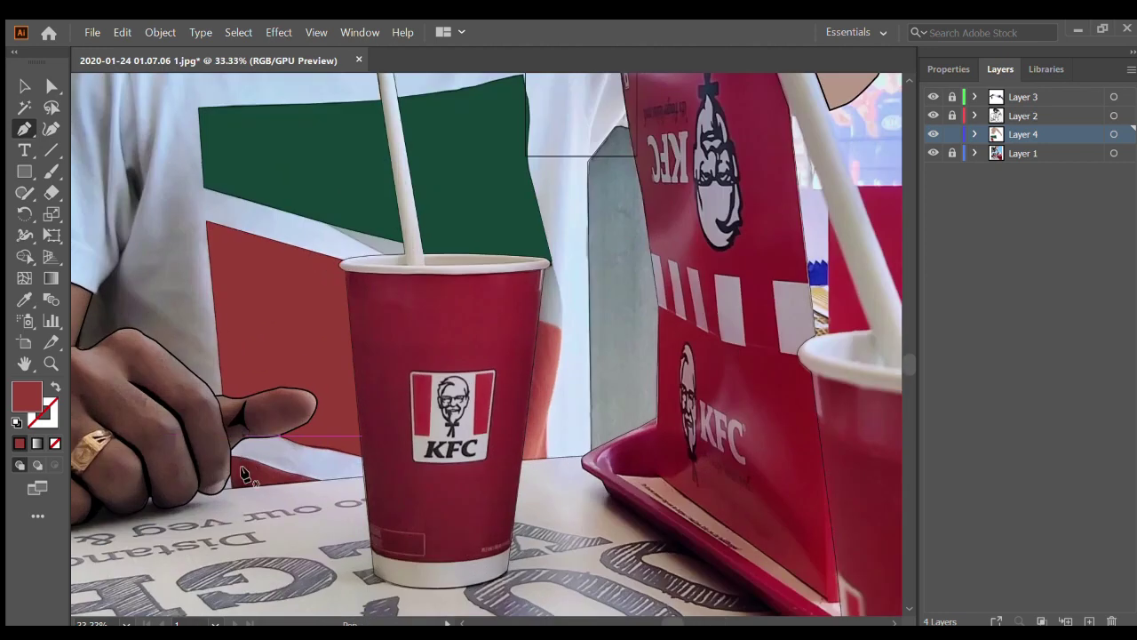
scroll(242, 472, up, 5)
scroll(166, 508, up, 5)
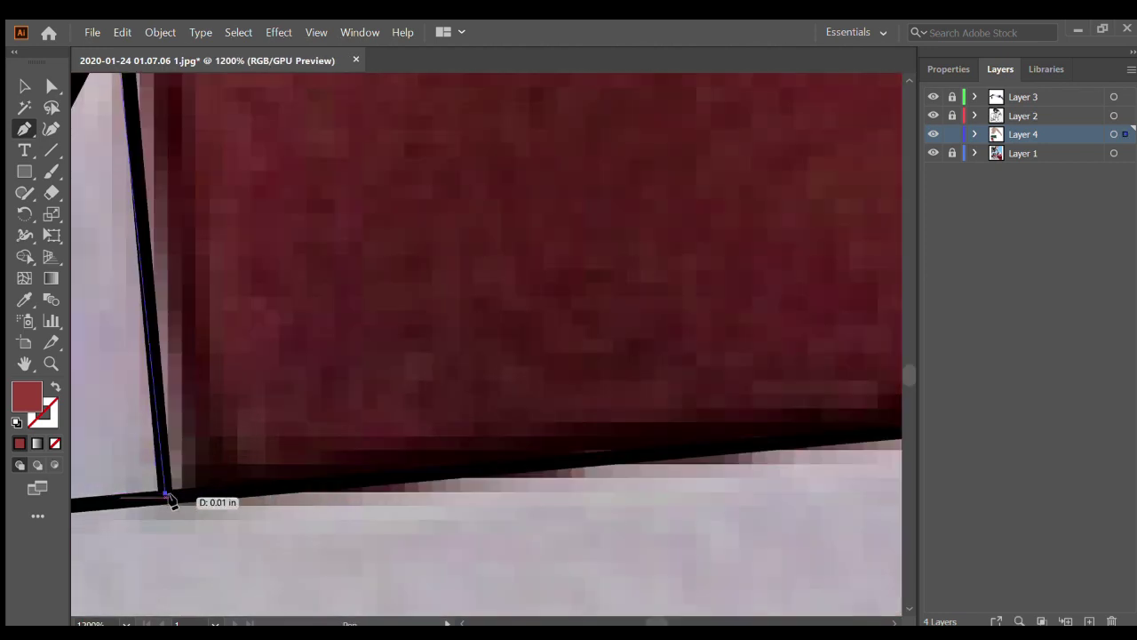
scroll(510, 467, down, 2)
click(693, 432)
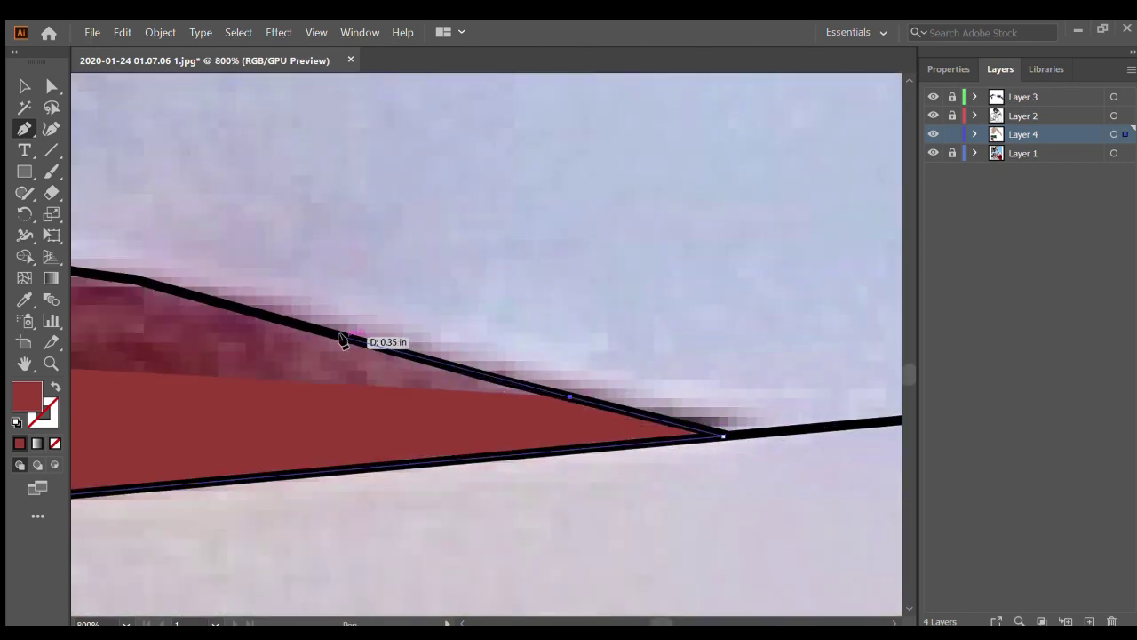
click(344, 340)
Trace the curved top edge above the tray paper and close the path at its starting anchor
scroll(338, 338, down, 3)
scroll(234, 321, up, 4)
scroll(94, 211, down, 2)
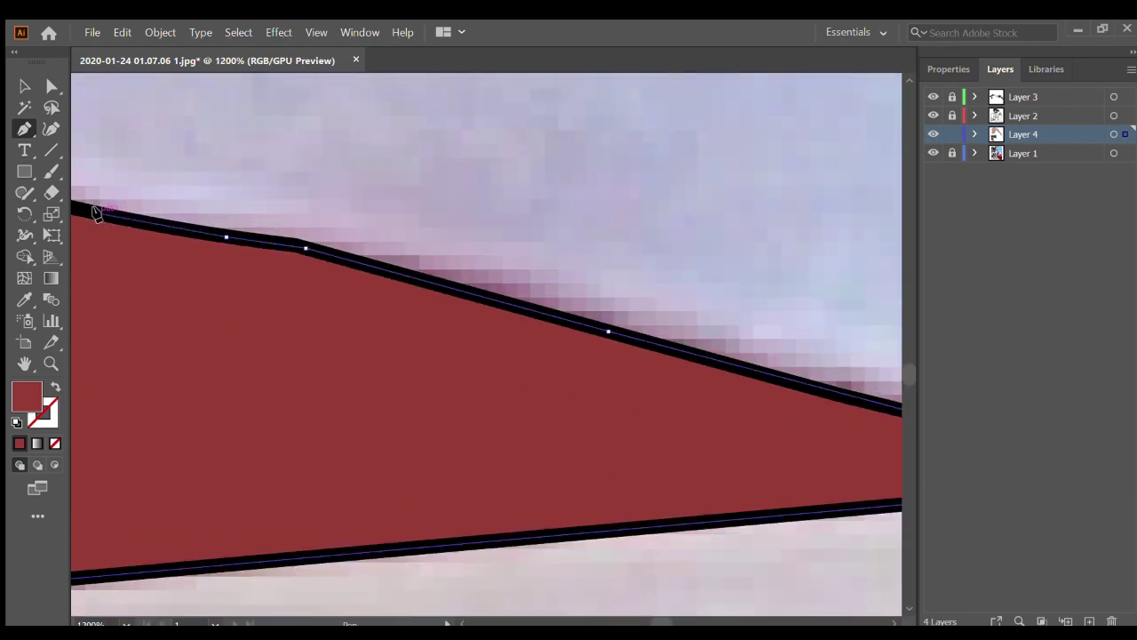
scroll(96, 210, down, 2)
scroll(166, 109, down, 1)
scroll(166, 108, down, 3)
scroll(267, 115, up, 2)
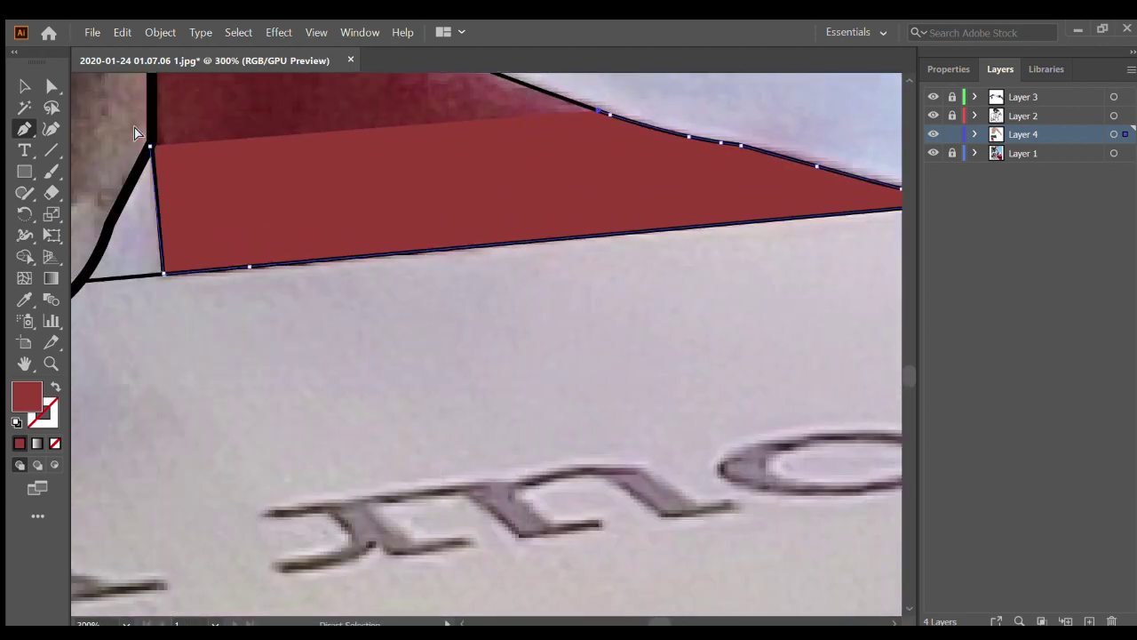
scroll(319, 118, up, 2)
scroll(239, 79, up, 5)
scroll(239, 142, down, 2)
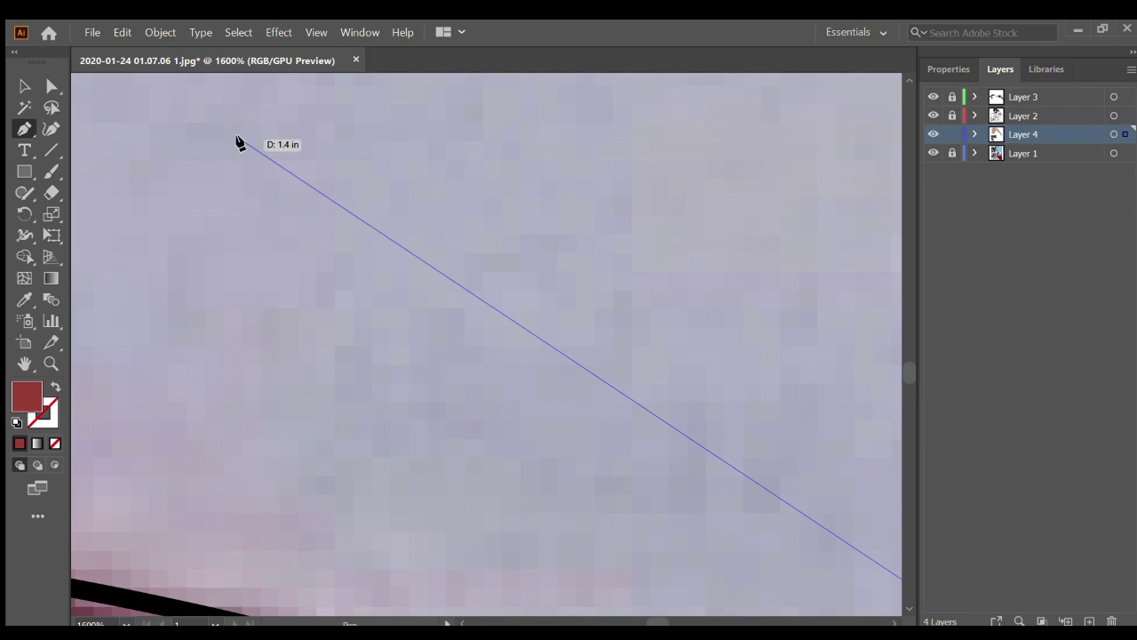
click(338, 255)
scroll(86, 161, down, 3)
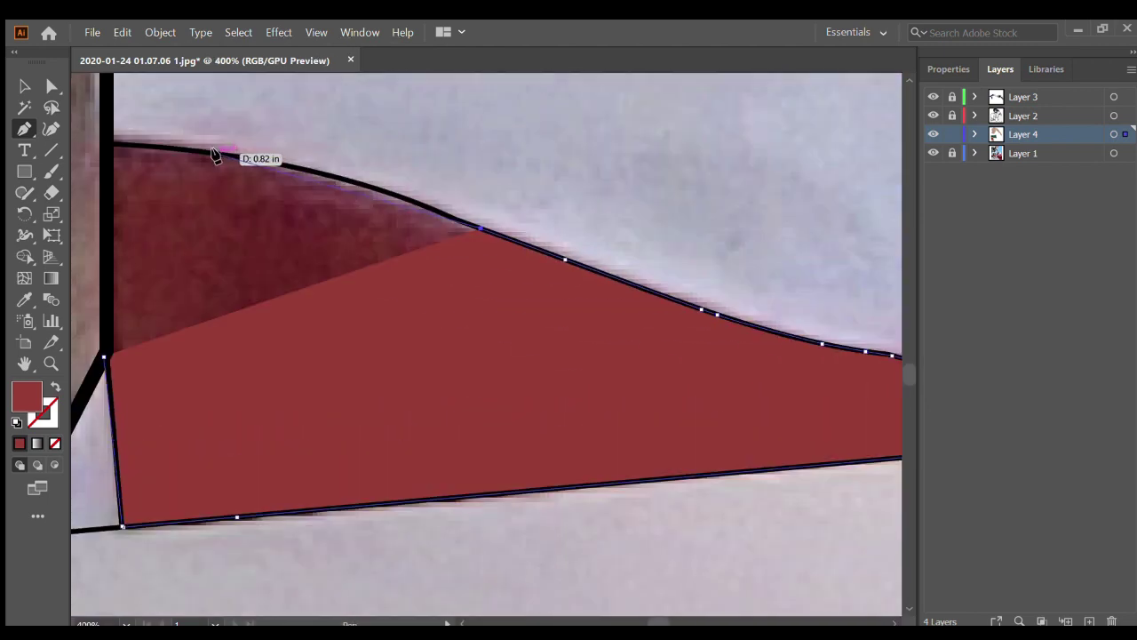
drag(103, 146, 112, 145)
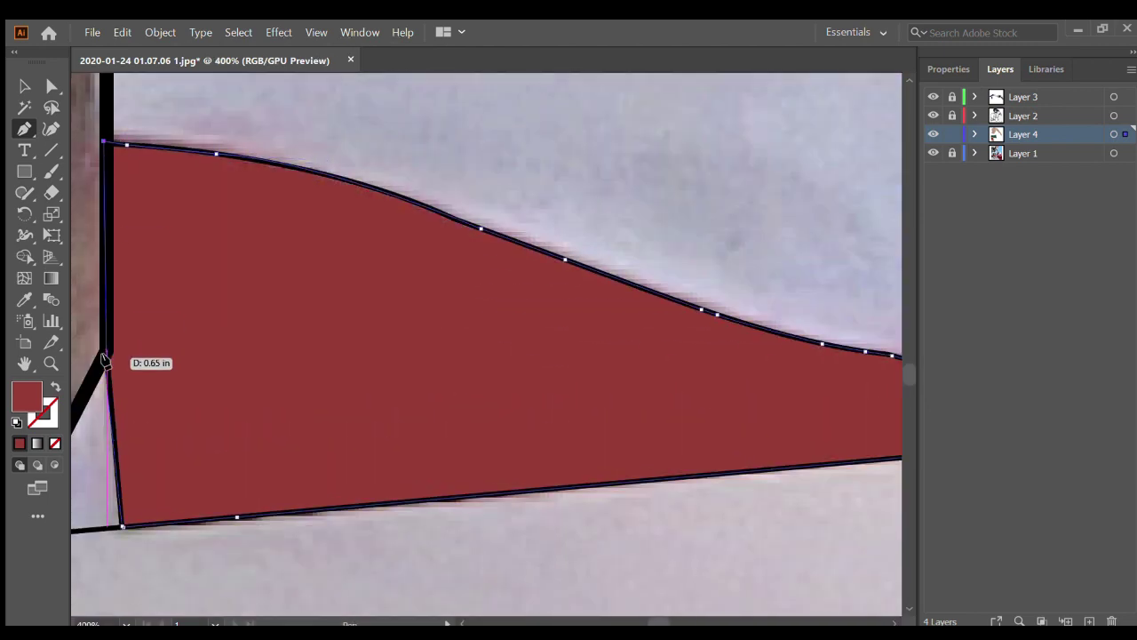
scroll(347, 158, down, 7)
scroll(342, 157, down, 2)
Zoom the view to show the whole traced figure
scroll(340, 155, down, 5)
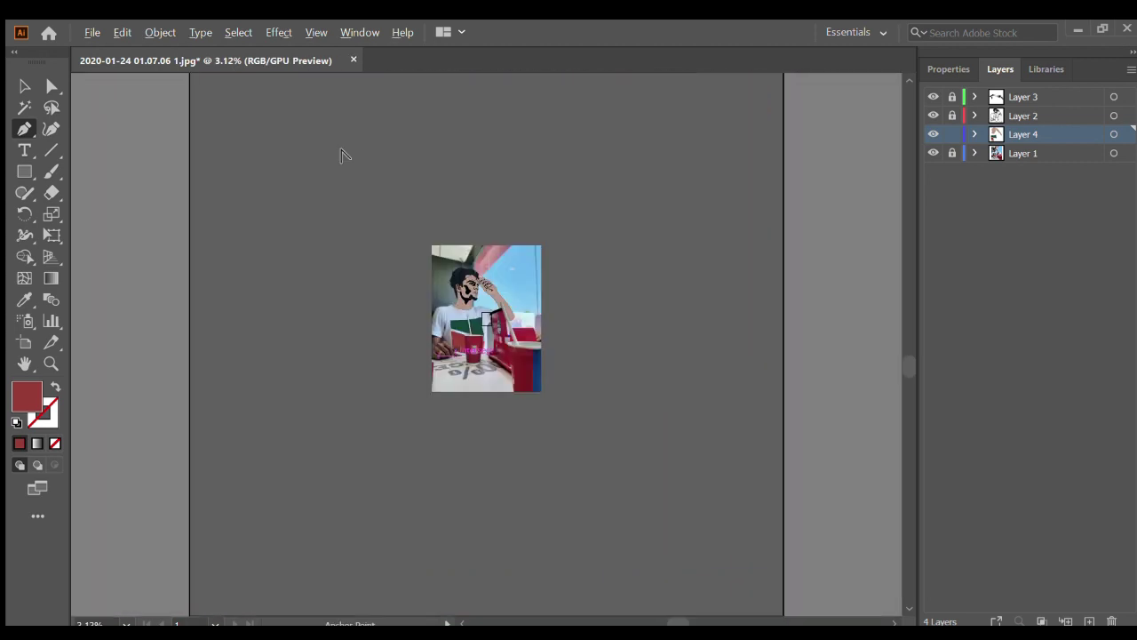
scroll(451, 307, up, 4)
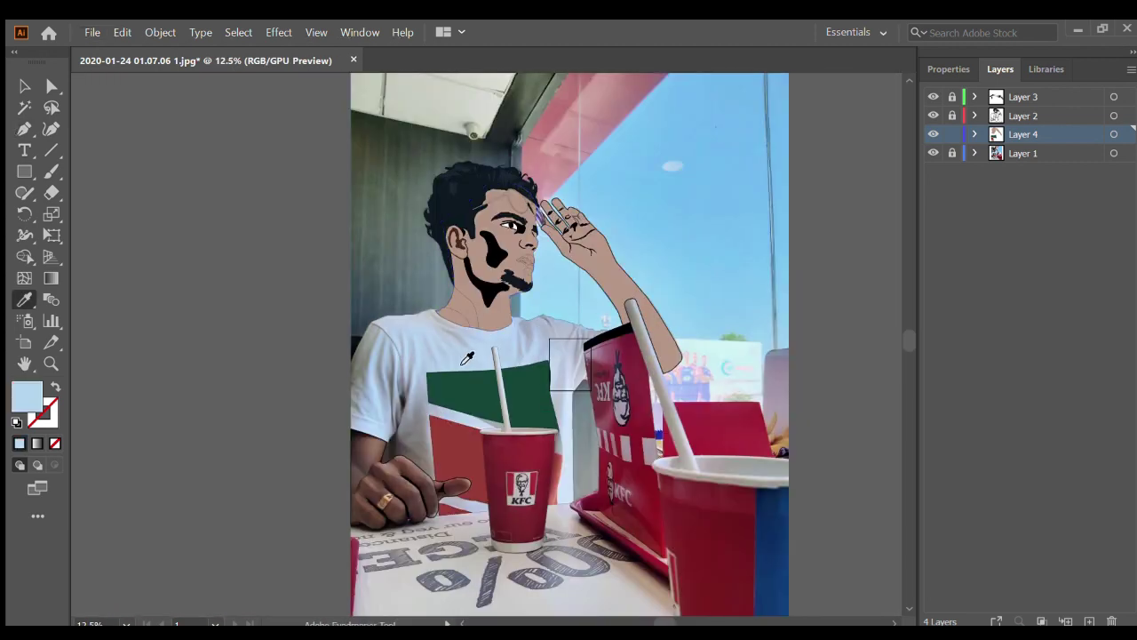
scroll(354, 419, up, 1)
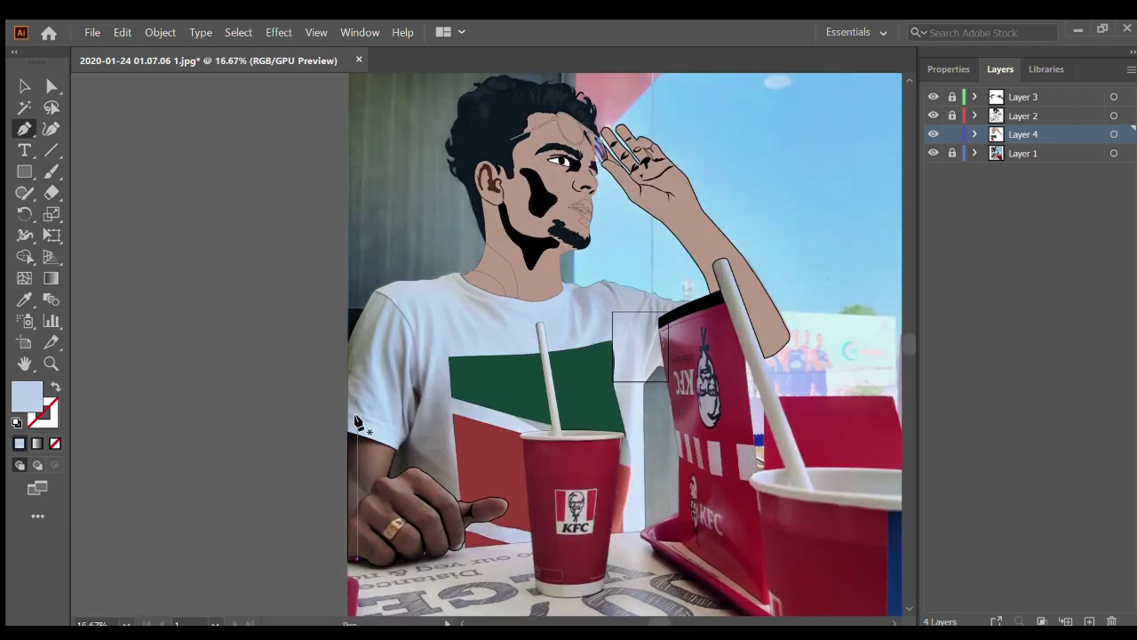
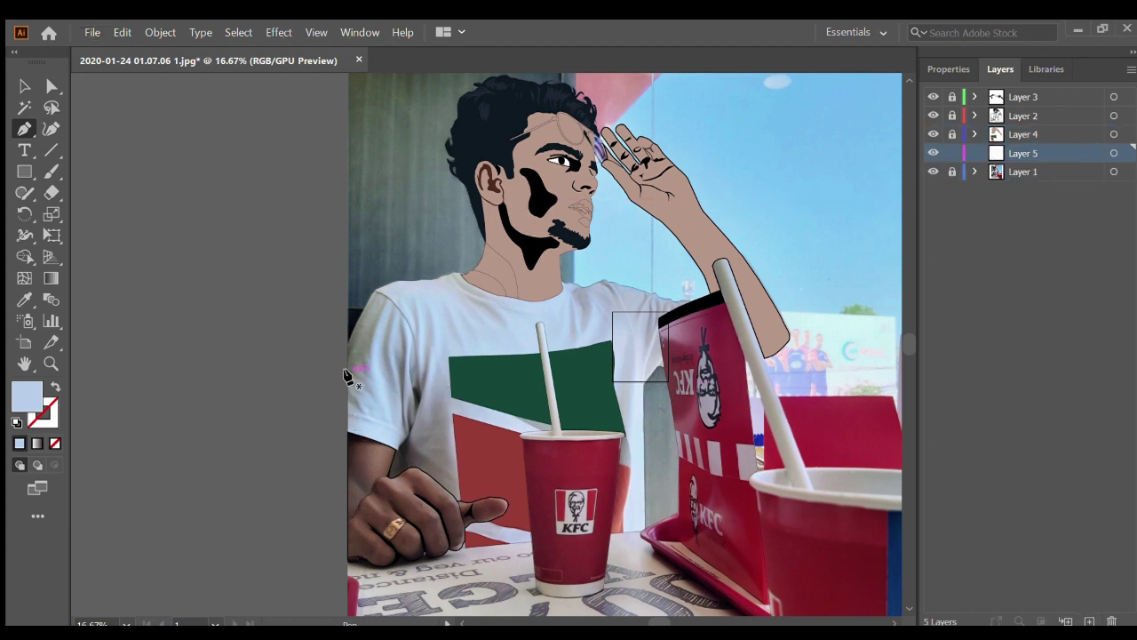
Trace the light-blue shirt up the left sleeve edge with Pen anchors
scroll(347, 375, up, 5)
scroll(317, 386, up, 3)
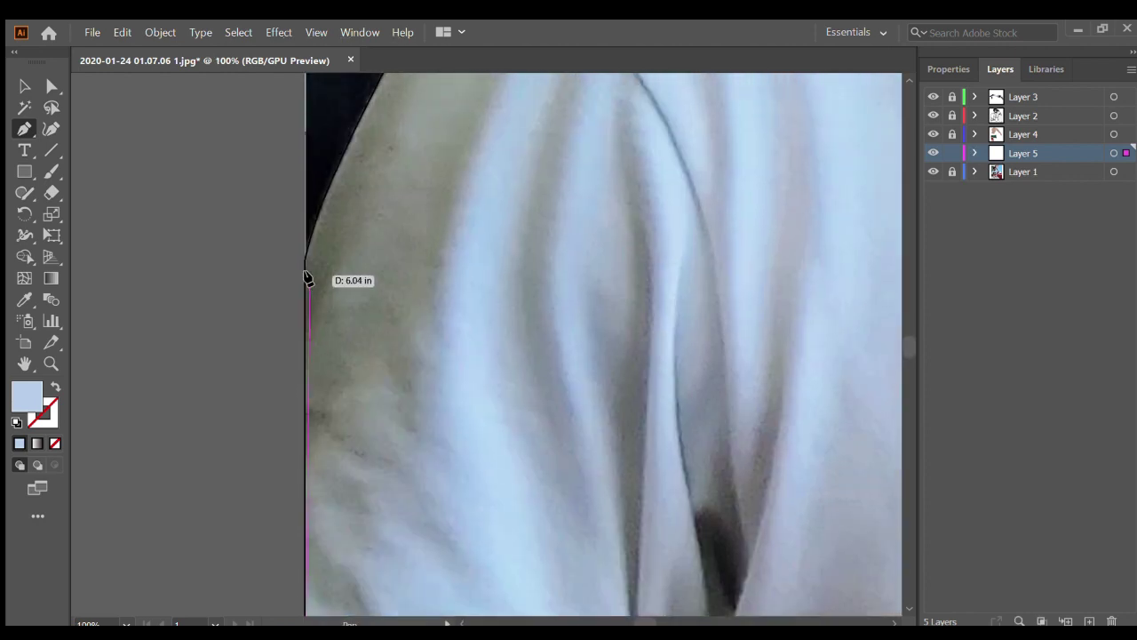
scroll(307, 278, up, 5)
scroll(307, 278, down, 7)
scroll(343, 272, up, 2)
scroll(343, 272, up, 3)
drag(266, 276, 324, 220)
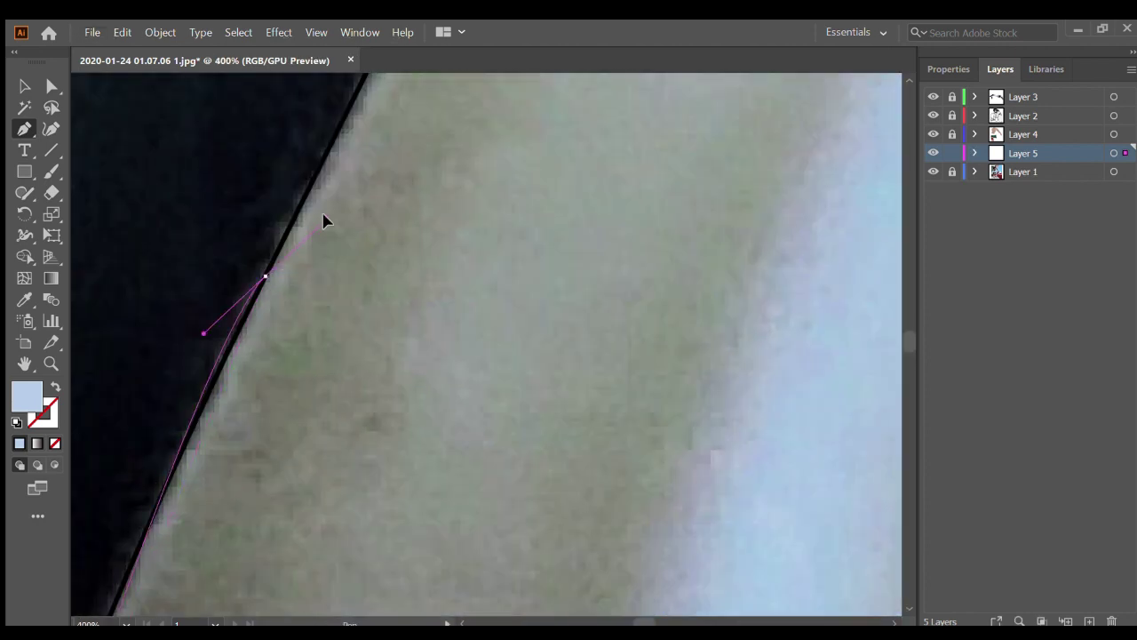
scroll(382, 102, up, 3)
scroll(400, 105, down, 6)
scroll(373, 177, up, 3)
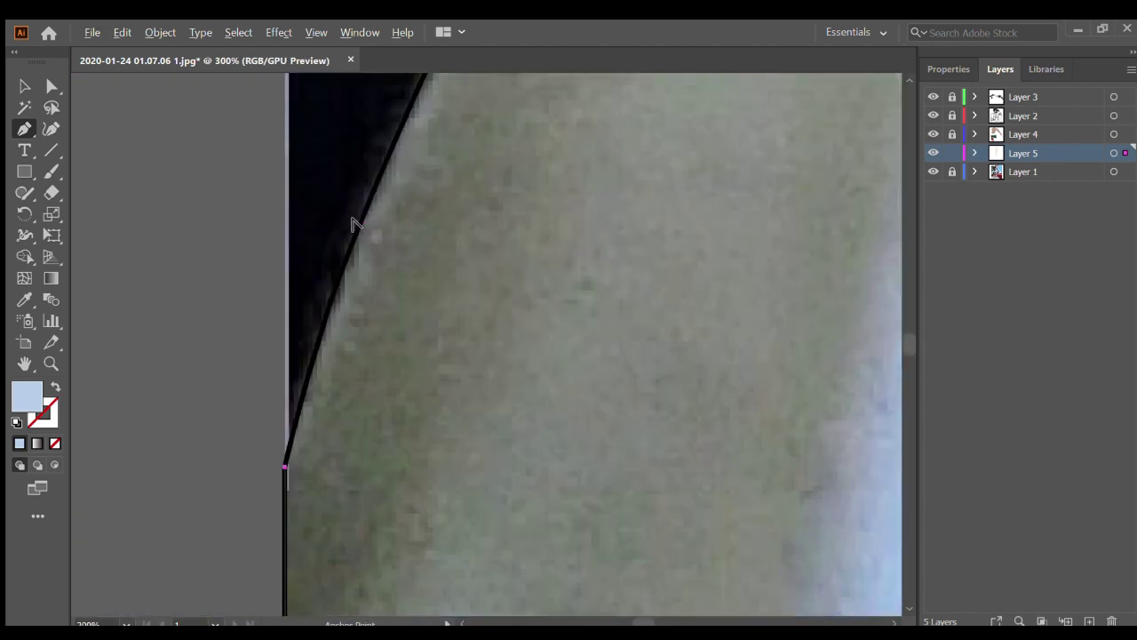
scroll(391, 213, up, 4)
scroll(435, 124, down, 6)
scroll(521, 183, up, 2)
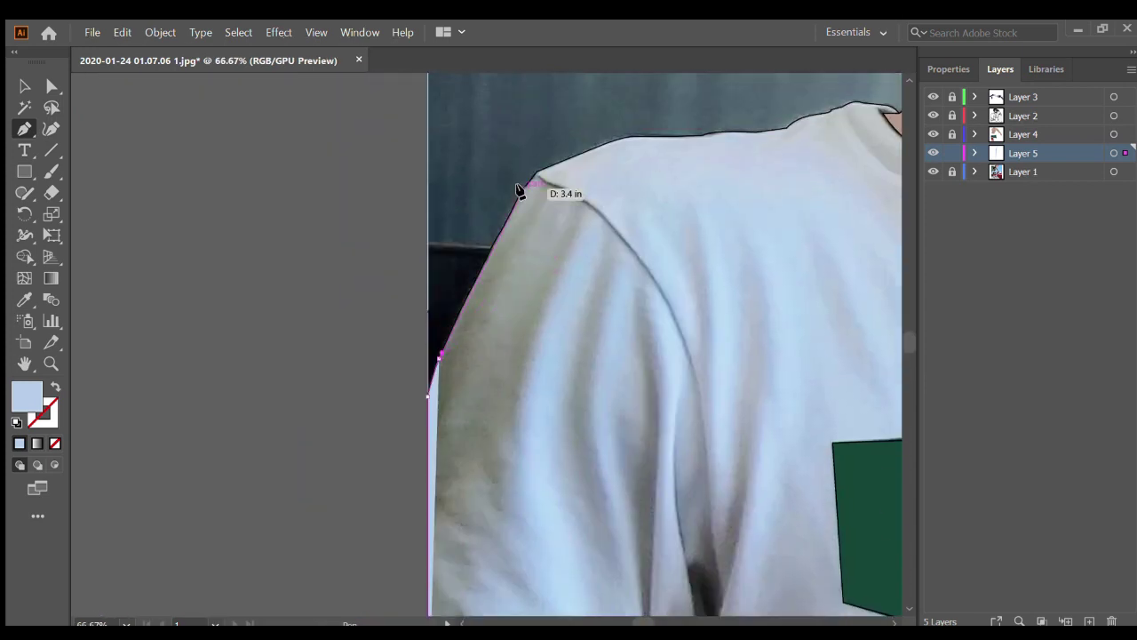
scroll(436, 317, up, 3)
scroll(464, 263, down, 6)
scroll(497, 222, up, 5)
drag(512, 195, 513, 197)
scroll(533, 169, up, 2)
scroll(579, 145, up, 2)
click(582, 224)
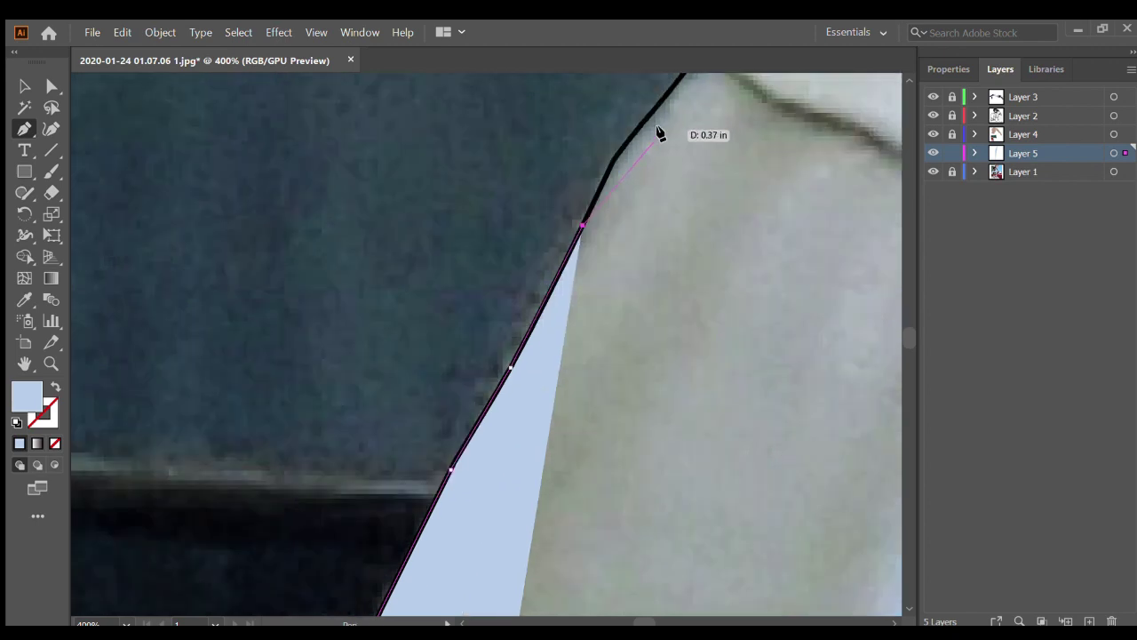
Continue the shirt outline across the top of the left shoulder
scroll(693, 121, up, 1)
scroll(710, 122, down, 4)
scroll(533, 115, up, 3)
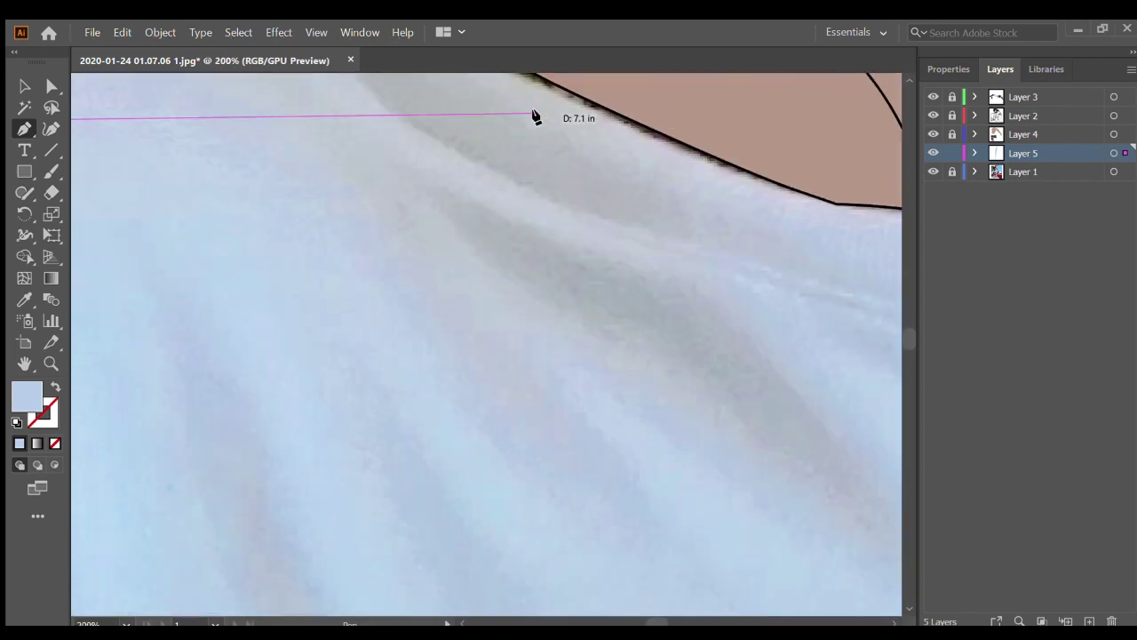
scroll(313, 96, down, 3)
scroll(313, 96, up, 3)
scroll(115, 178, up, 2)
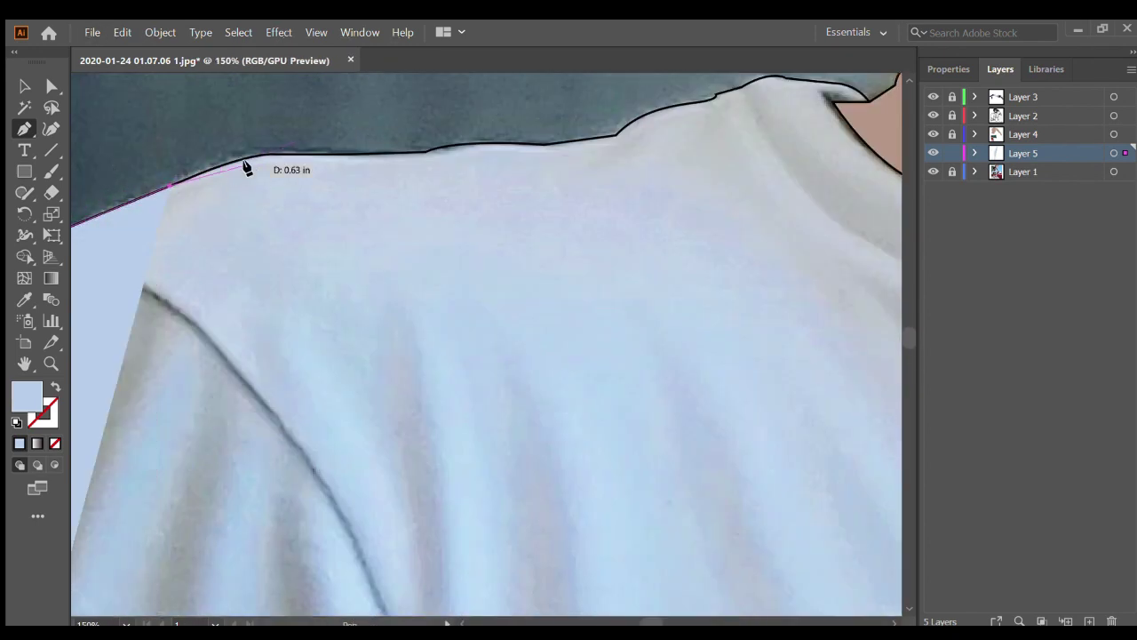
scroll(222, 167, up, 4)
click(374, 156)
click(667, 160)
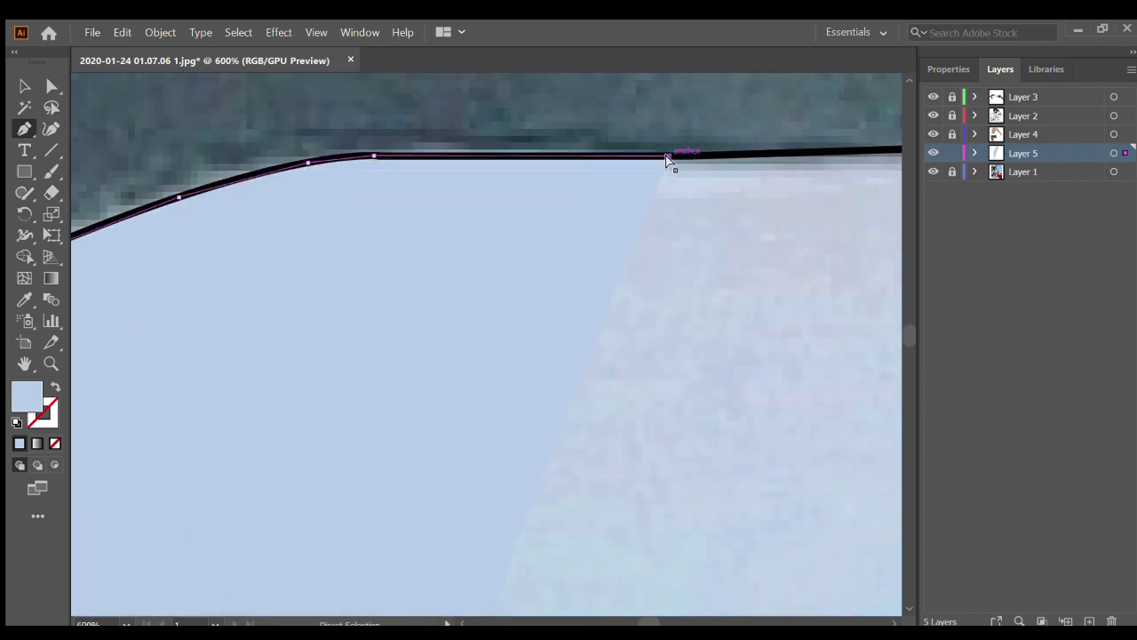
scroll(667, 160, right, 5)
drag(652, 114, 668, 114)
scroll(668, 114, right, 5)
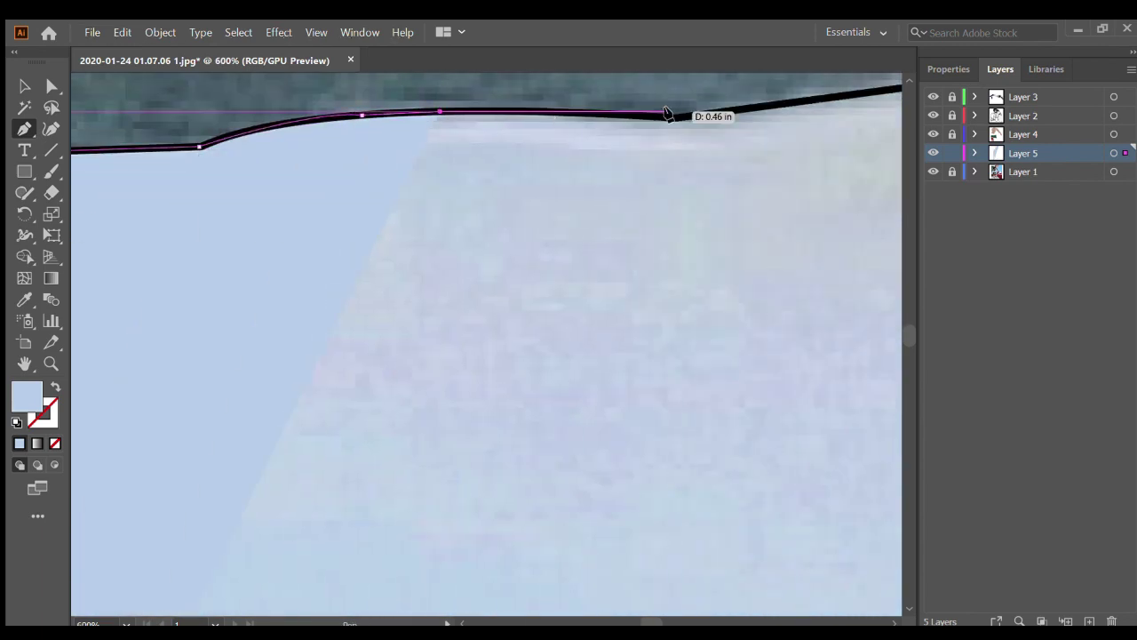
Place corner anchors where the shirt meets the neck and start the neckline curve
scroll(784, 92, down, 5)
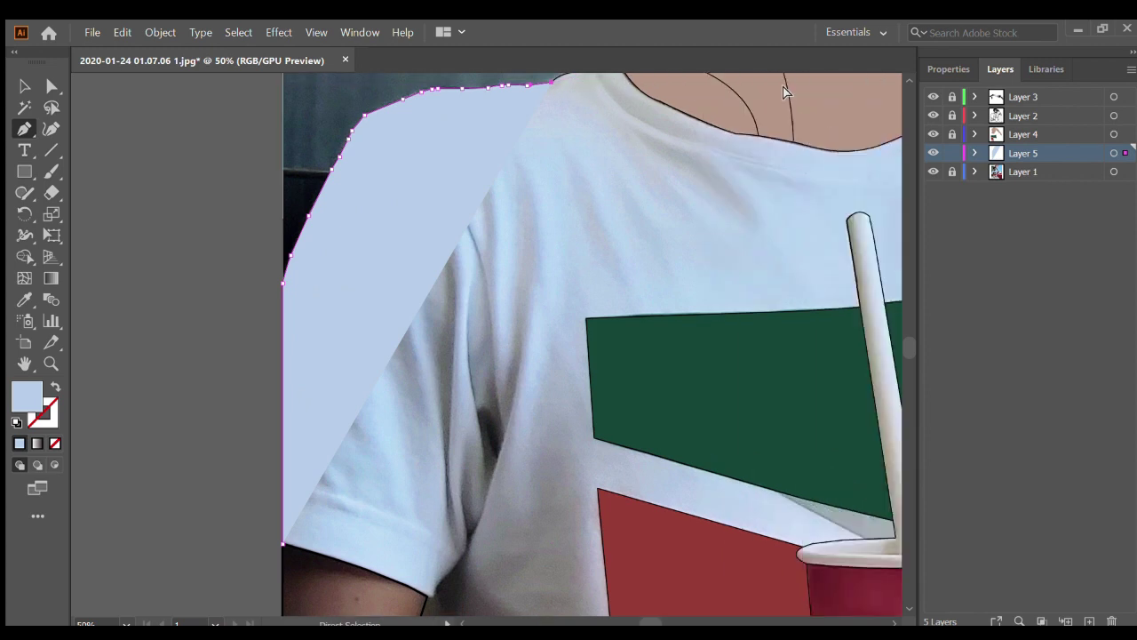
scroll(687, 93, up, 2)
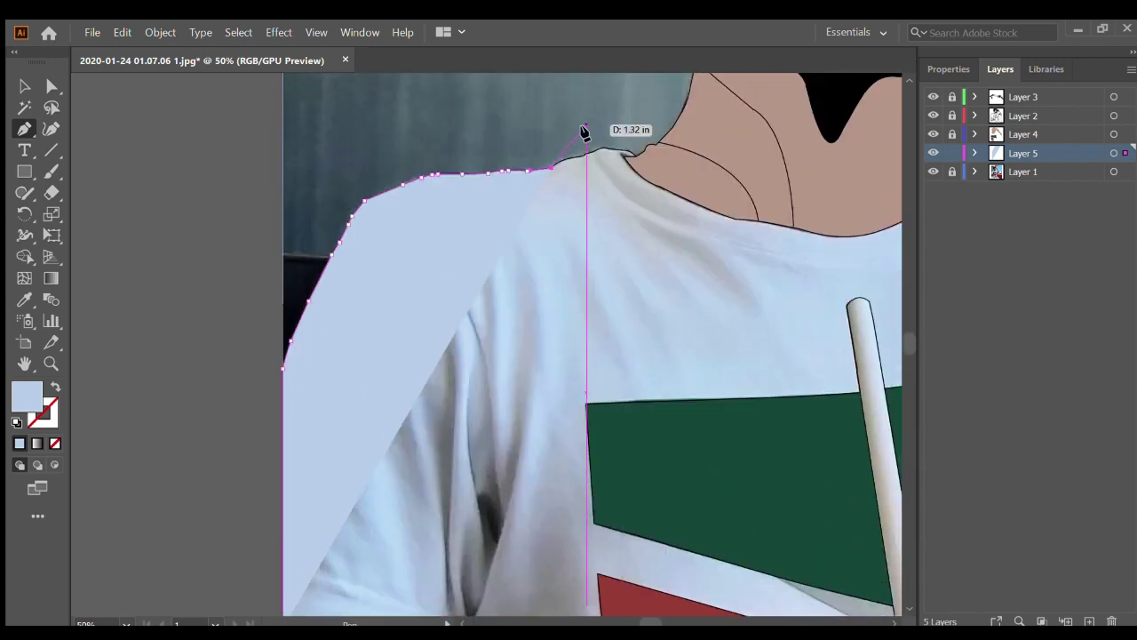
scroll(584, 127, up, 2)
scroll(509, 195, up, 1)
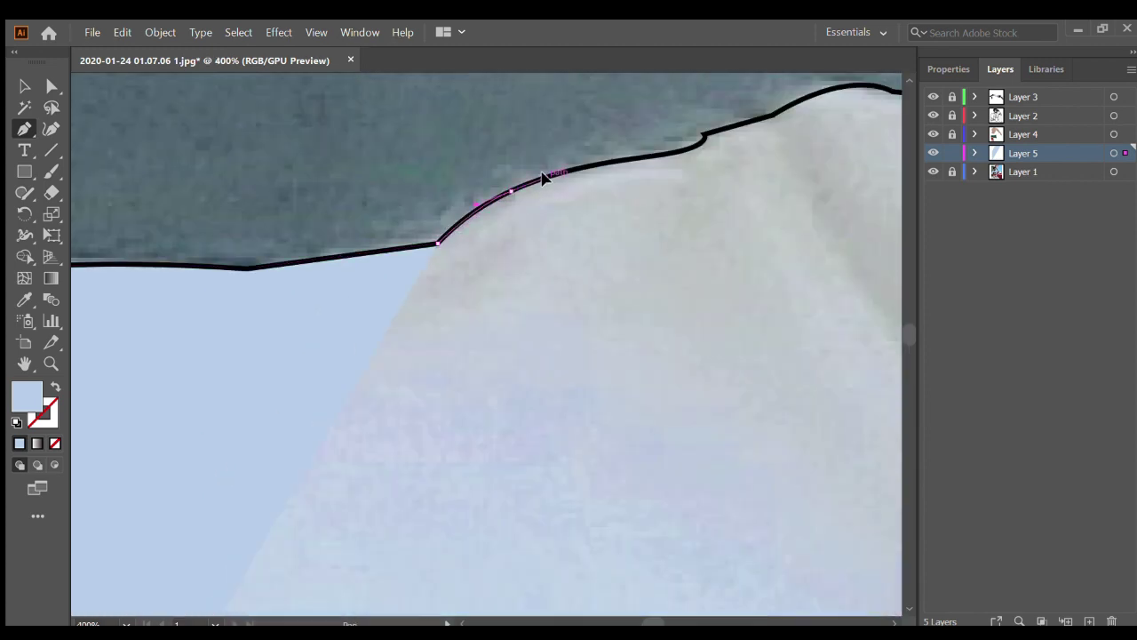
scroll(782, 152, down, 4)
scroll(757, 127, up, 3)
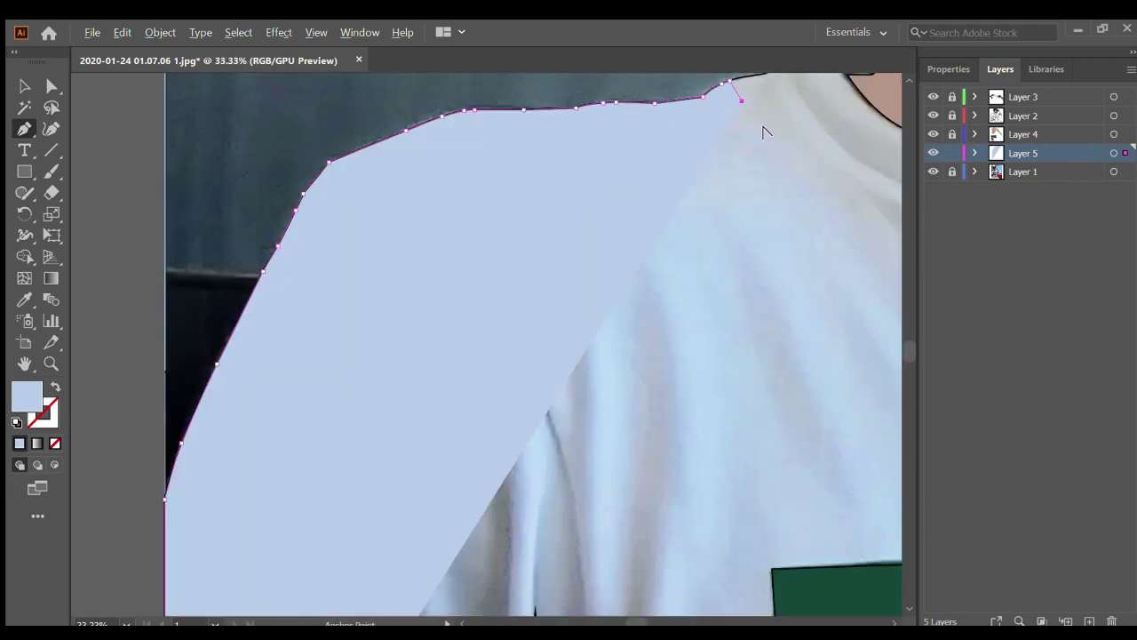
scroll(738, 169, up, 2)
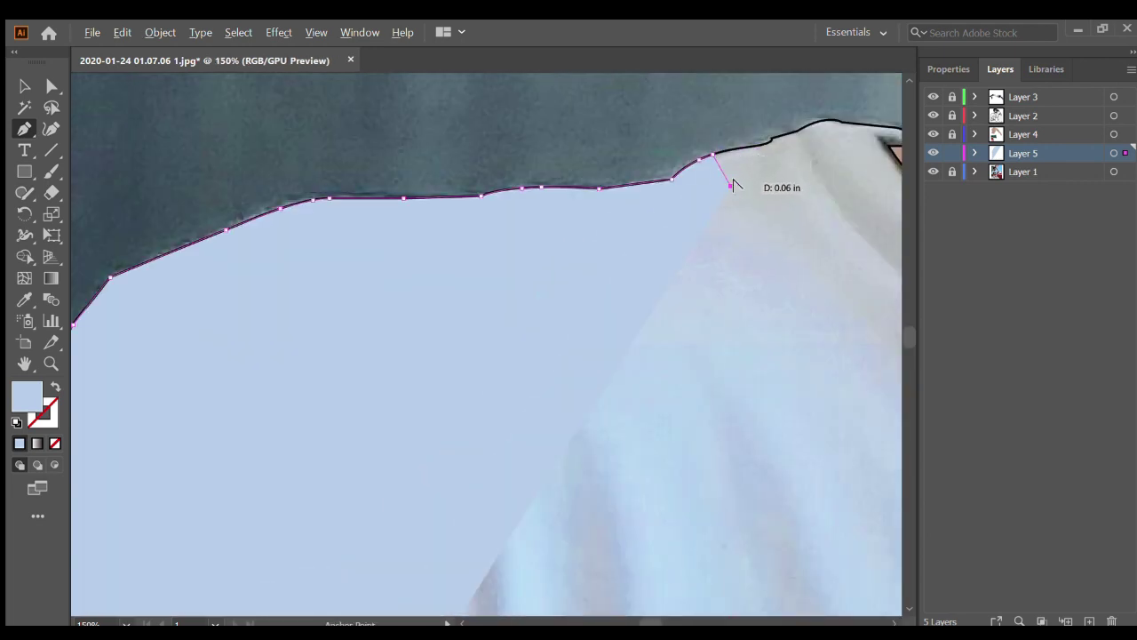
scroll(736, 152, up, 2)
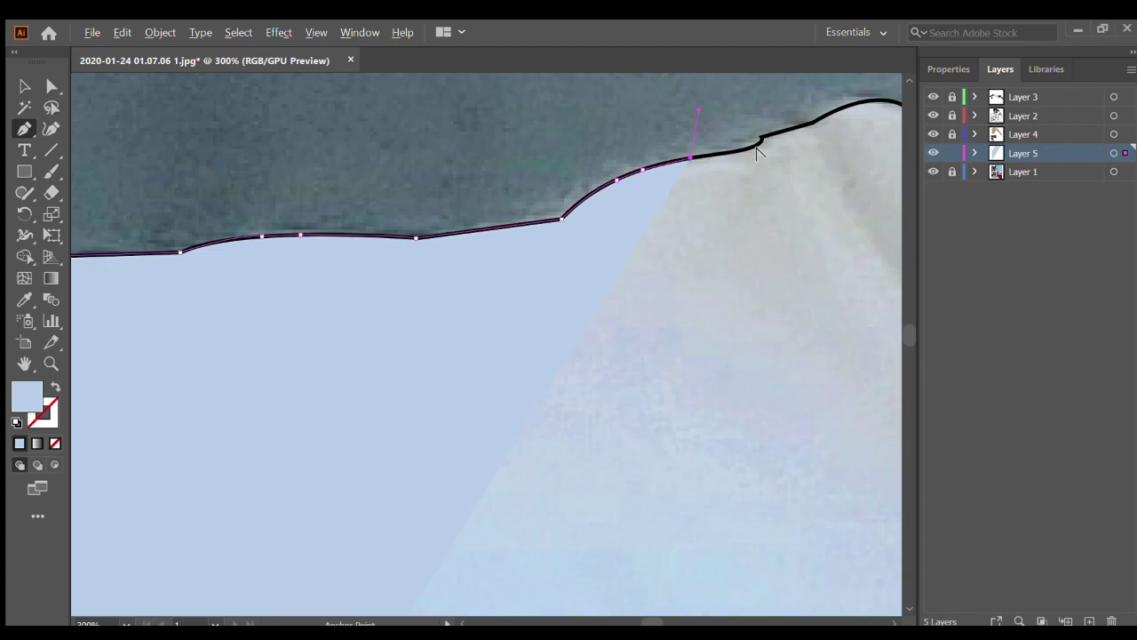
scroll(756, 147, up, 1)
scroll(655, 119, up, 1)
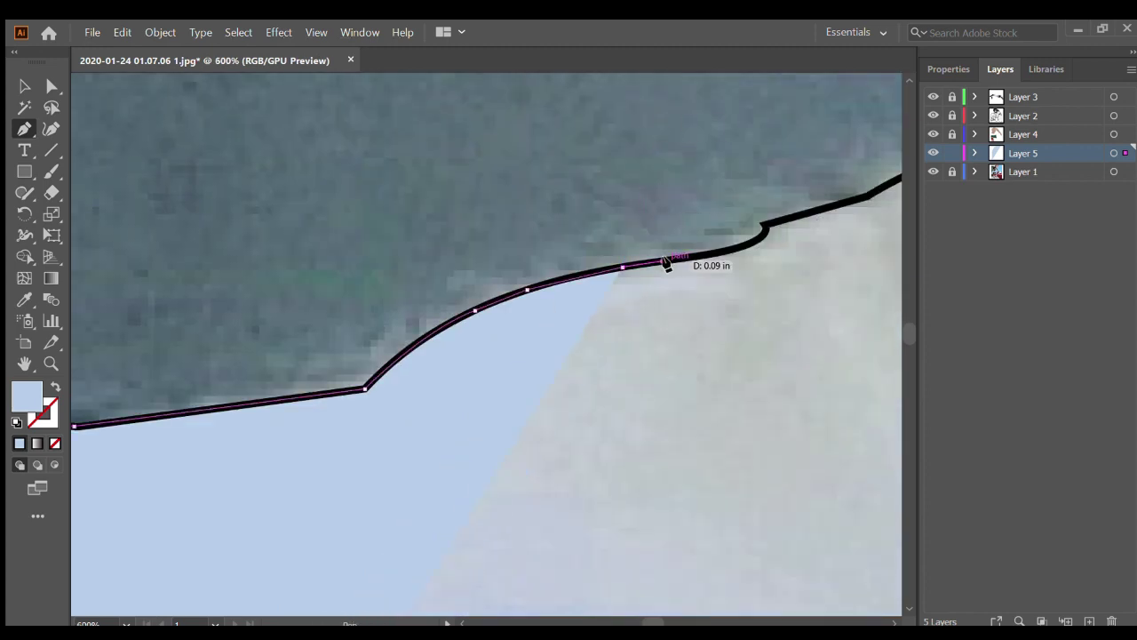
scroll(763, 227, right, 2)
scroll(761, 204, right, 1)
scroll(760, 191, right, 1)
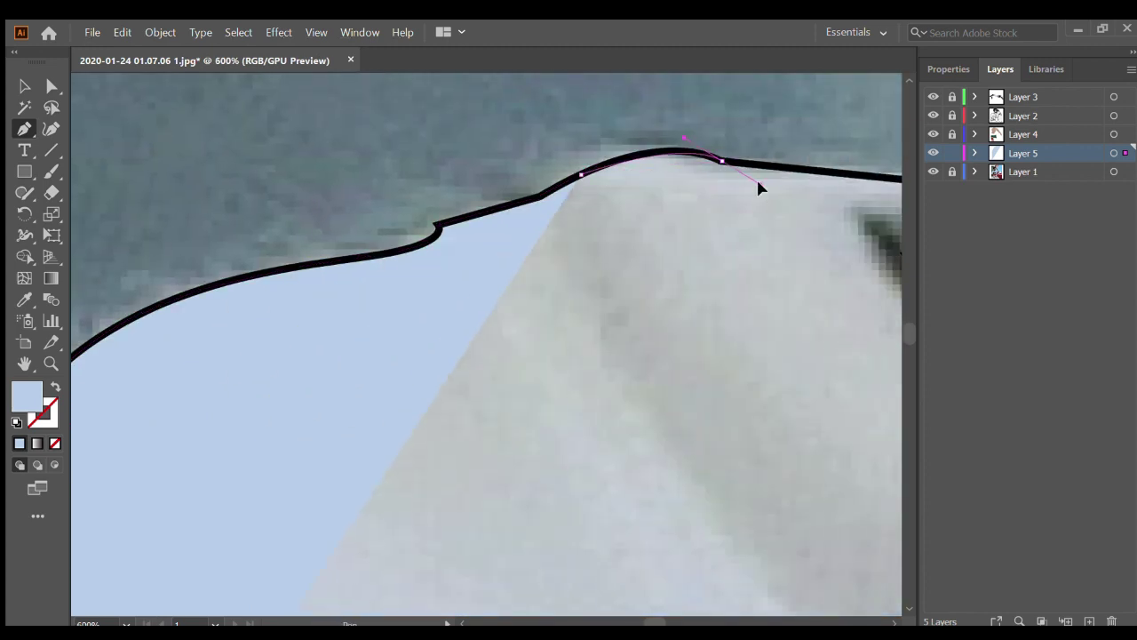
scroll(758, 178, right, 2)
scroll(760, 165, right, 3)
click(752, 255)
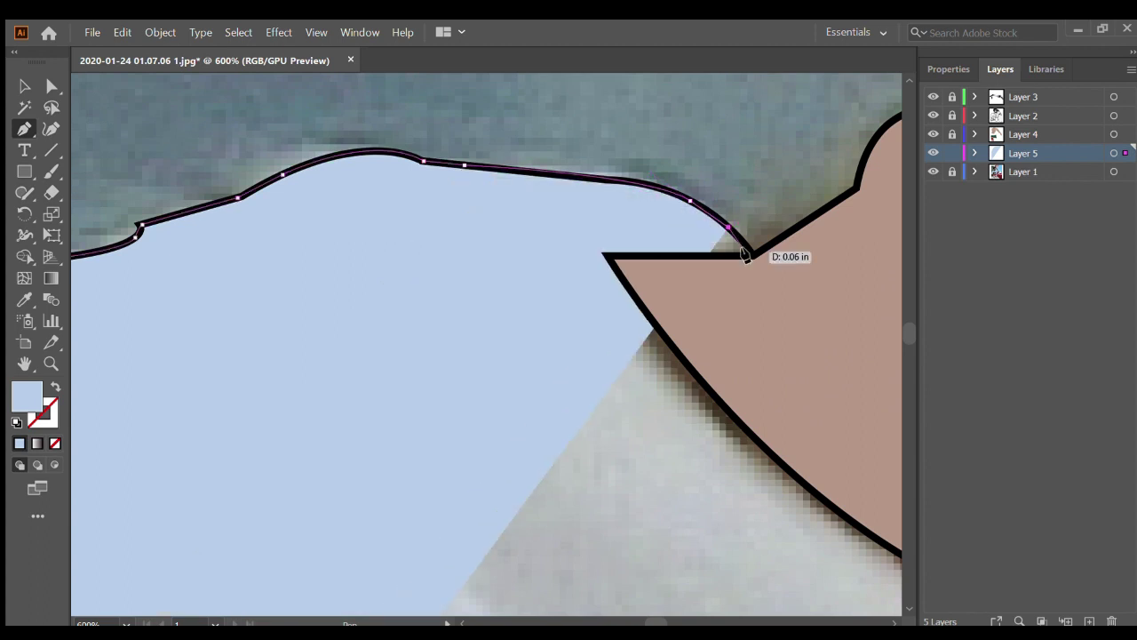
click(608, 256)
drag(679, 357, 716, 393)
Trace the collar edge beneath the neck to the collar junction
scroll(678, 376, right, 5)
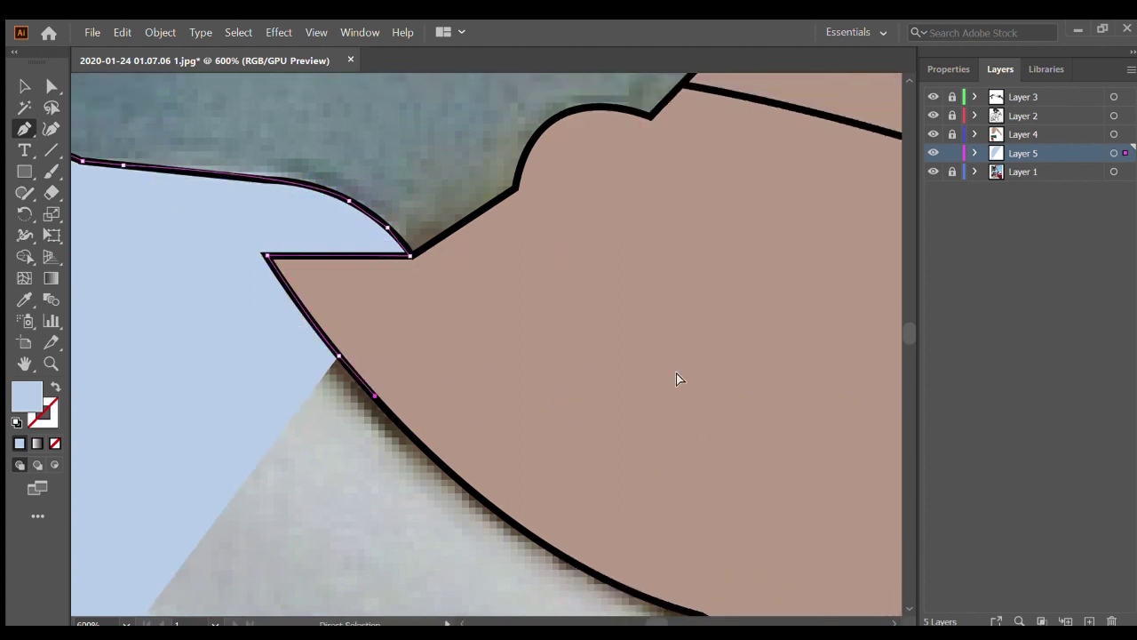
scroll(489, 538, right, 1)
click(442, 516)
click(498, 548)
scroll(498, 553, right, 4)
scroll(297, 515, down, 1)
click(297, 513)
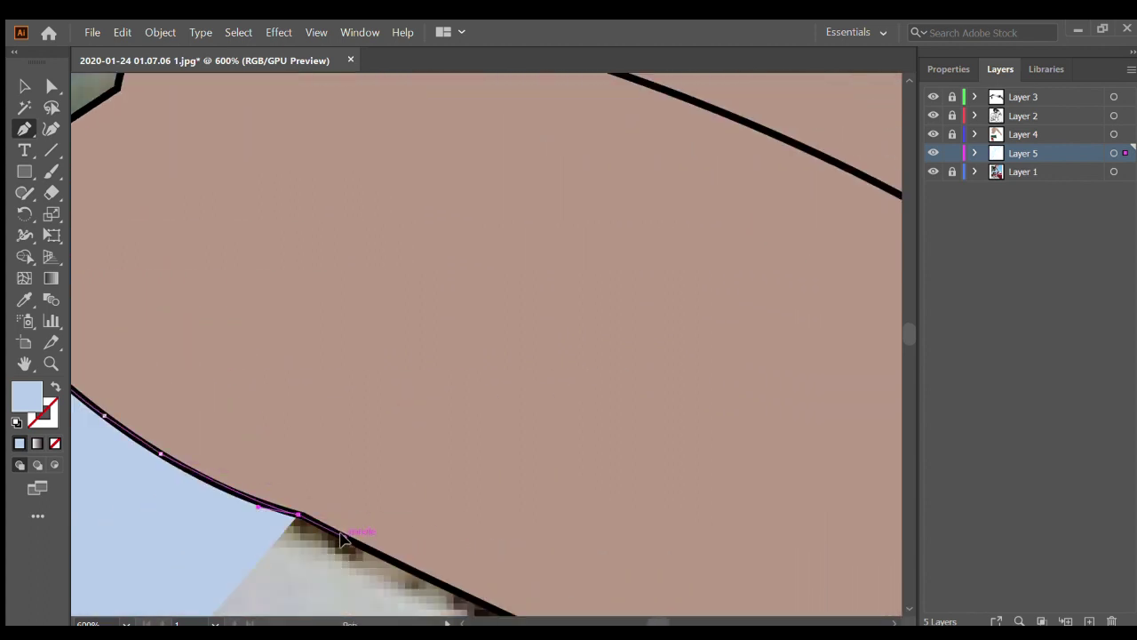
scroll(419, 477, down, 1)
scroll(462, 480, right, 4)
click(329, 545)
scroll(429, 549, down, 2)
scroll(480, 546, right, 2)
click(525, 546)
click(724, 561)
click(809, 576)
Follow the neck's lower curve and climb to its right edge
scroll(711, 577, right, 4)
scroll(711, 577, down, 7)
scroll(622, 524, down, 1)
scroll(604, 525, up, 5)
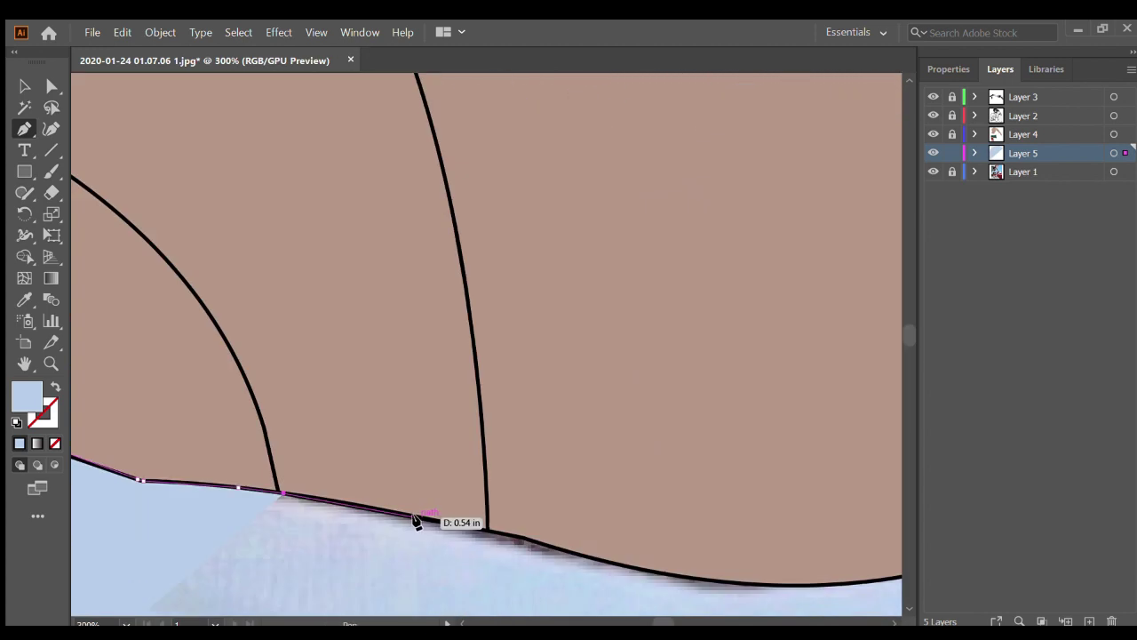
click(594, 558)
scroll(595, 560, right, 3)
click(610, 579)
click(648, 572)
click(722, 551)
scroll(710, 542, right, 3)
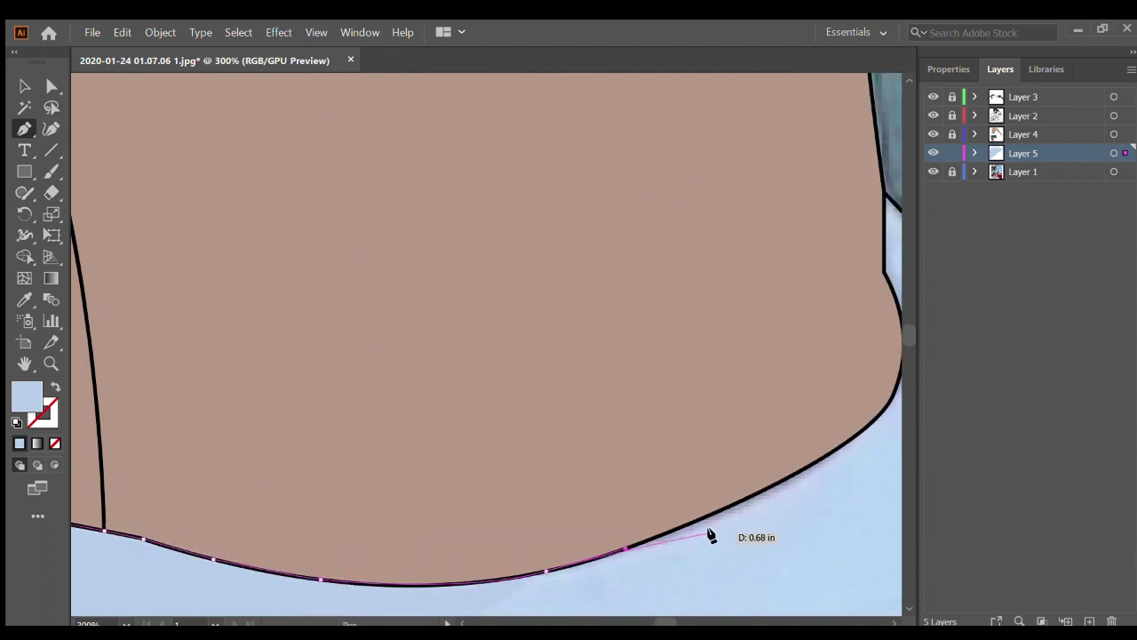
scroll(702, 518, up, 3)
scroll(439, 520, down, 3)
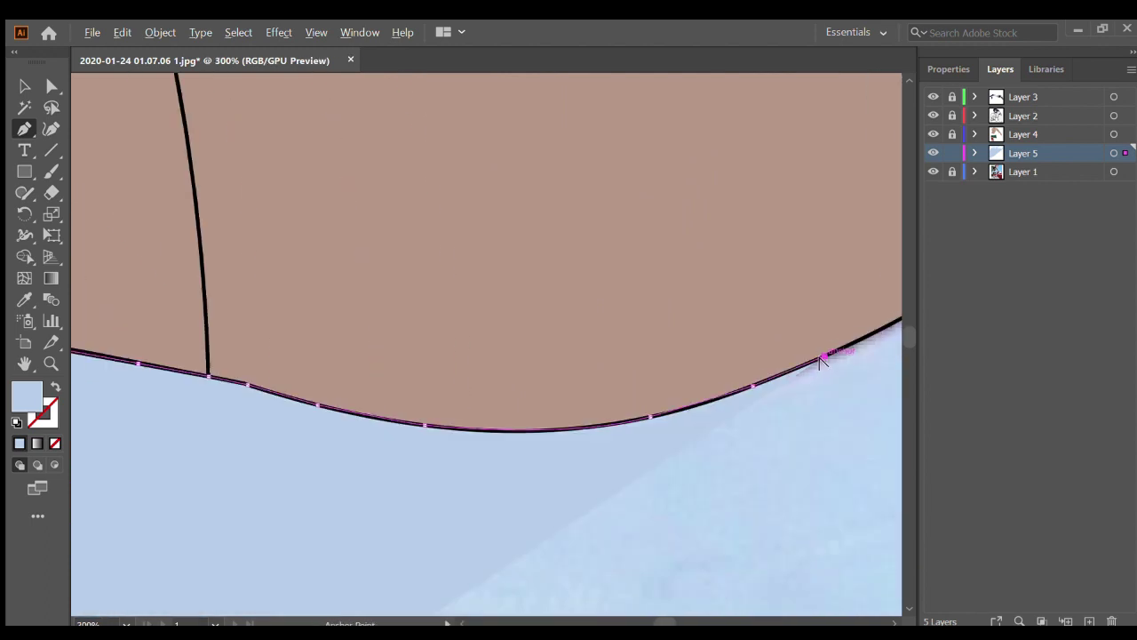
scroll(696, 316, right, 3)
scroll(696, 316, up, 3)
click(691, 269)
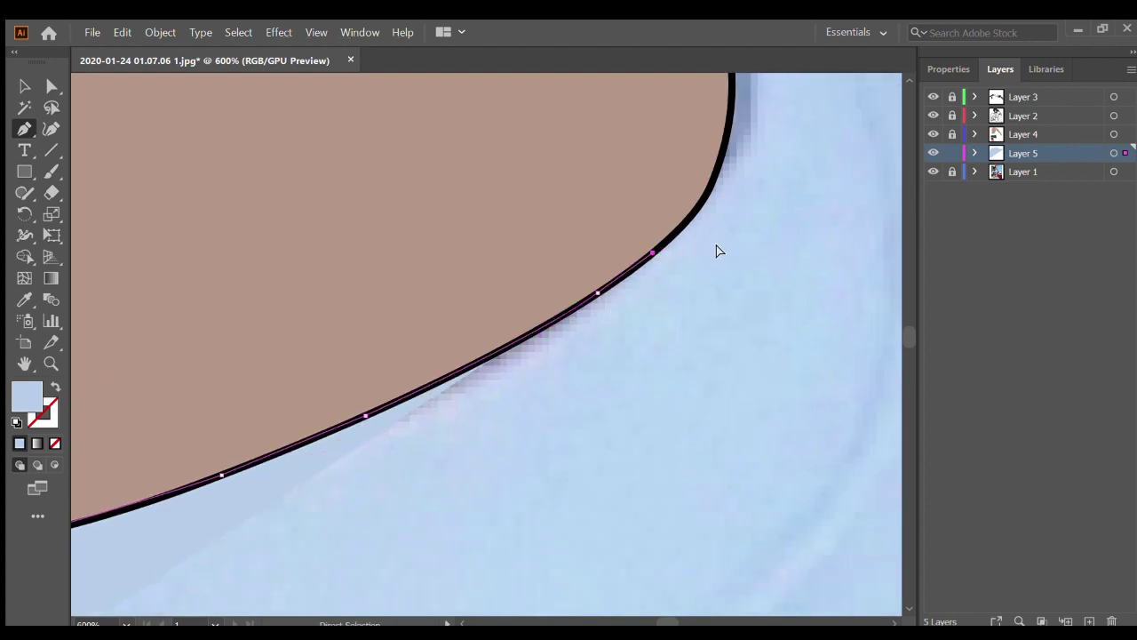
scroll(621, 245, right, 3)
scroll(577, 222, up, 2)
click(558, 145)
scroll(546, 151, up, 2)
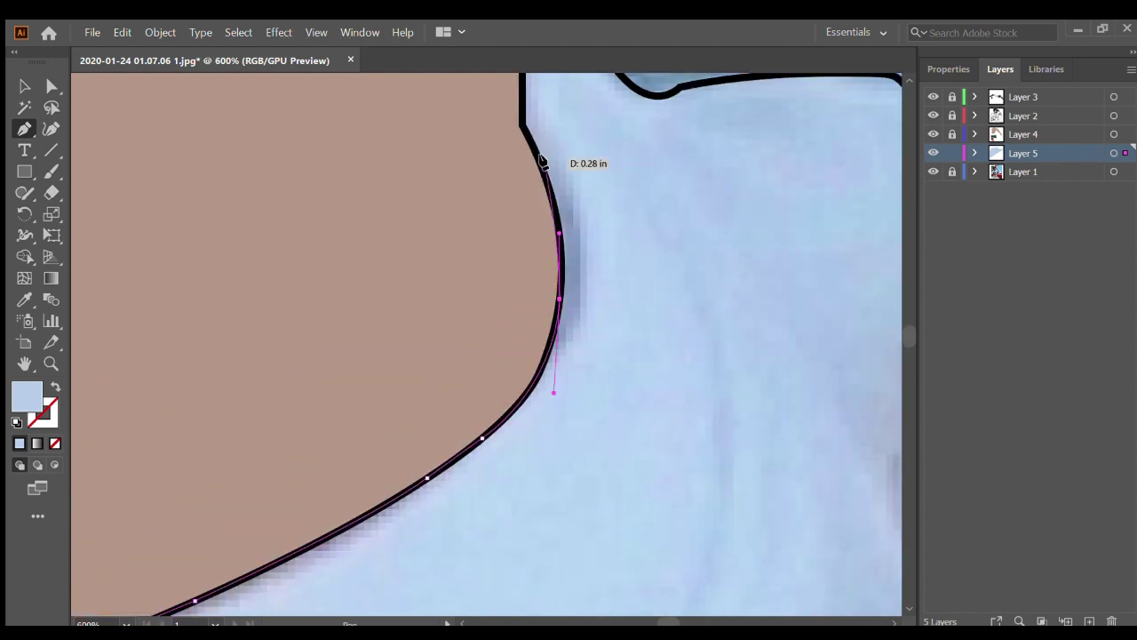
click(522, 127)
scroll(524, 133, up, 4)
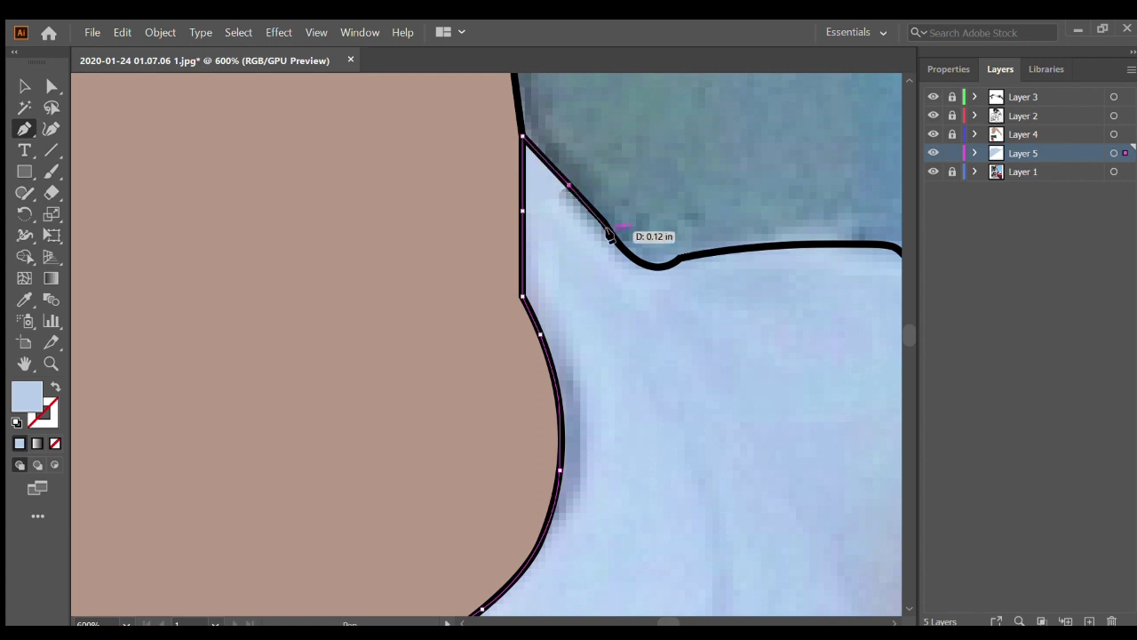
Outline the right shoulder top and curve the path down its slope
click(626, 256)
scroll(604, 258, right, 2)
click(727, 242)
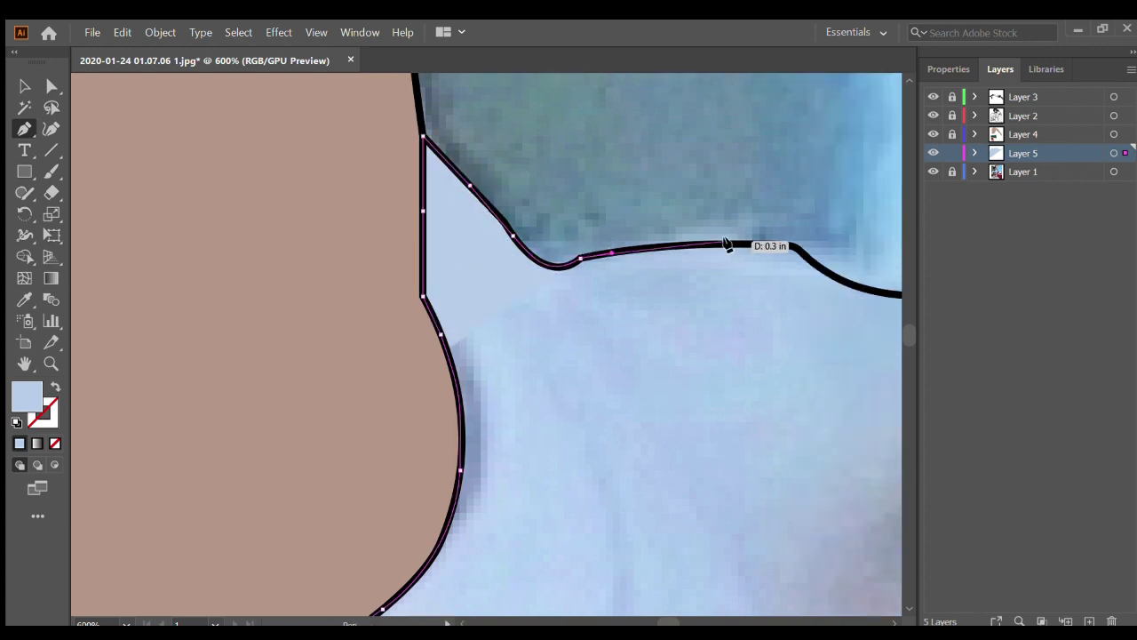
click(792, 246)
click(826, 270)
scroll(755, 266, right, 1)
scroll(755, 267, right, 4)
click(708, 294)
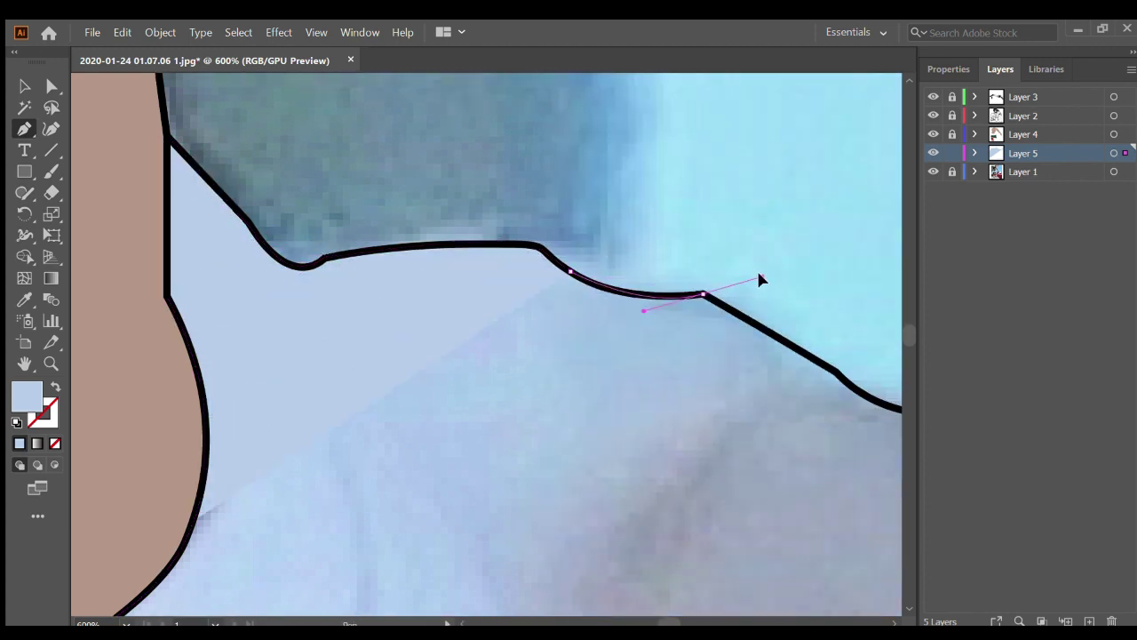
scroll(749, 323, right, 4)
click(635, 373)
drag(755, 416, 804, 423)
scroll(804, 422, down, 3)
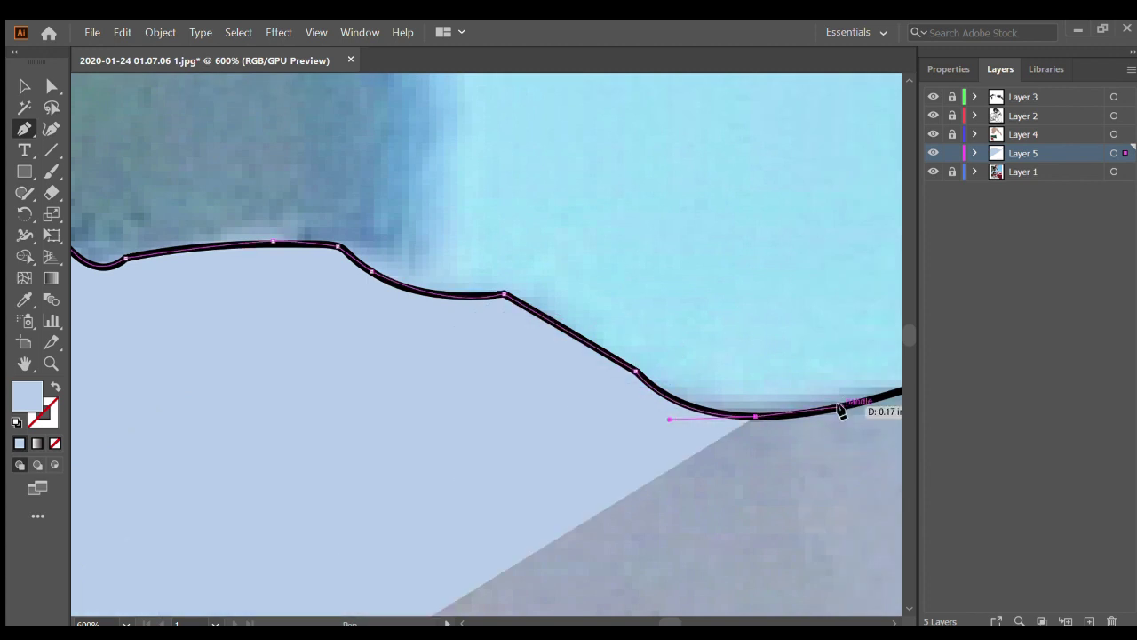
scroll(756, 330, down, 2)
scroll(815, 298, down, 4)
Trace the shirt outline over the shoulder bump and along the shoulder edge
scroll(819, 298, up, 2)
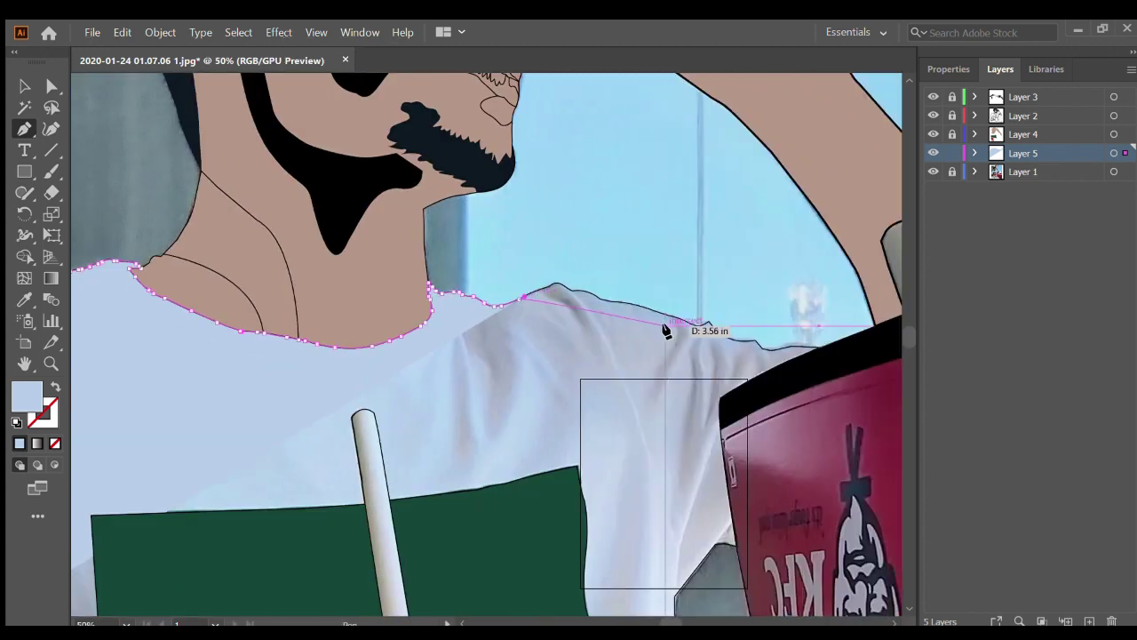
scroll(672, 325, up, 3)
scroll(581, 294, up, 1)
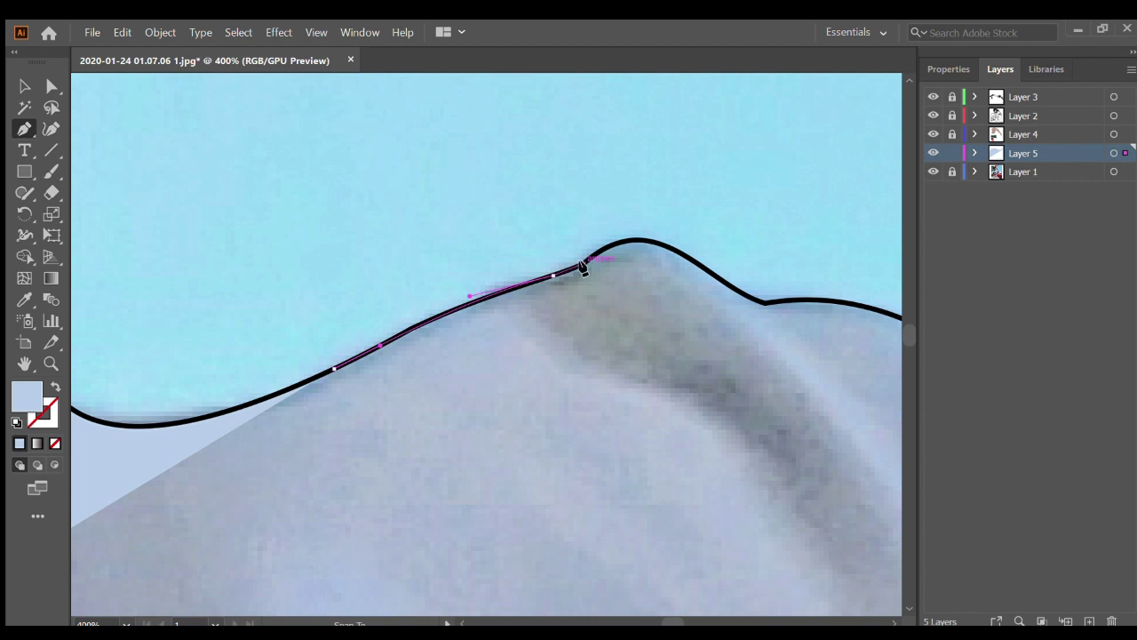
drag(583, 269, 604, 260)
click(661, 243)
click(697, 264)
click(736, 290)
drag(760, 302, 762, 304)
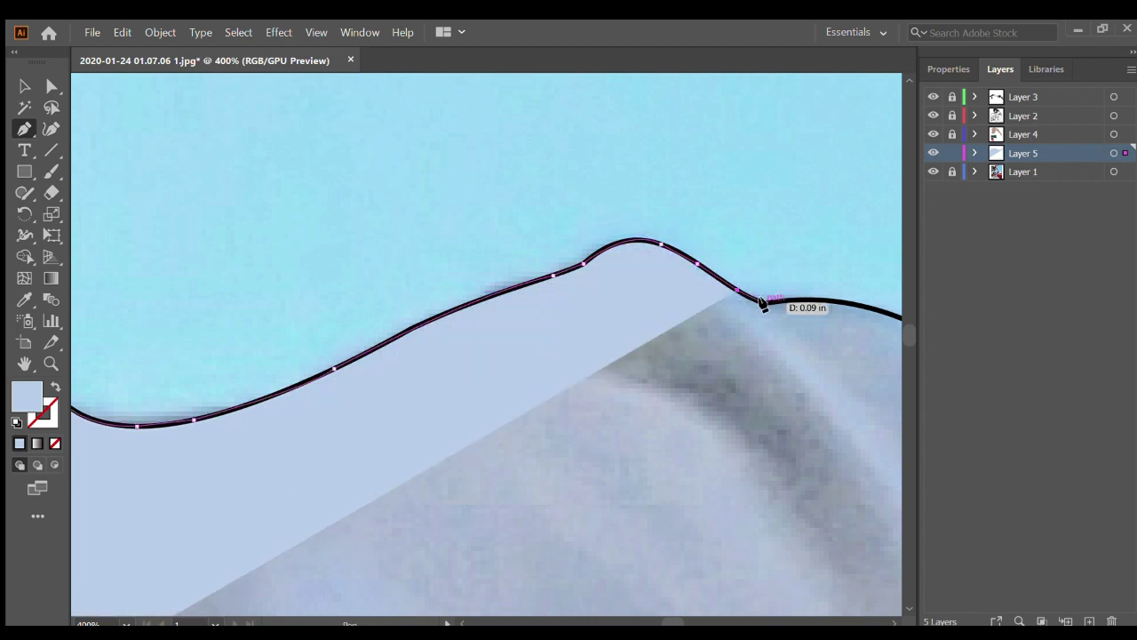
Continue the pale blue path down the sloping shirt edge with curved anchors
scroll(762, 304, right, 5)
click(654, 305)
click(692, 315)
scroll(708, 315, right, 3)
click(582, 354)
drag(603, 366, 684, 384)
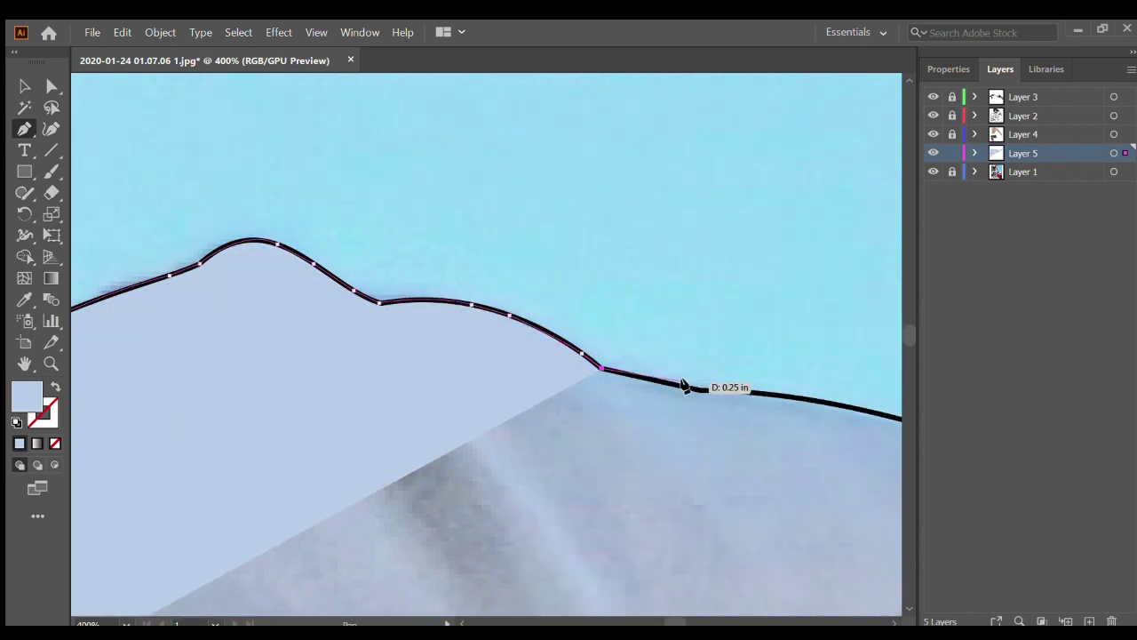
click(696, 389)
scroll(636, 410, right, 3)
click(696, 419)
scroll(695, 421, right, 3)
click(632, 465)
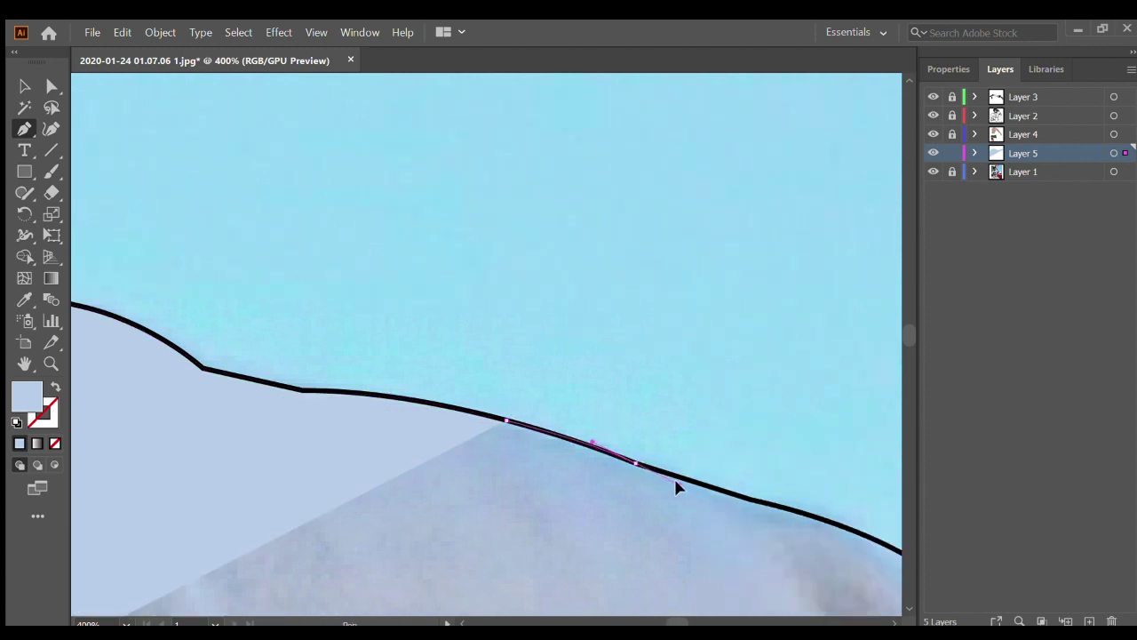
click(695, 489)
scroll(693, 490, right, 4)
drag(502, 508, 549, 518)
Carry the outline around the shirt corner and through the dip in its edge
scroll(396, 516, right, 2)
click(395, 515)
click(444, 535)
scroll(444, 536, right, 2)
click(393, 558)
click(487, 521)
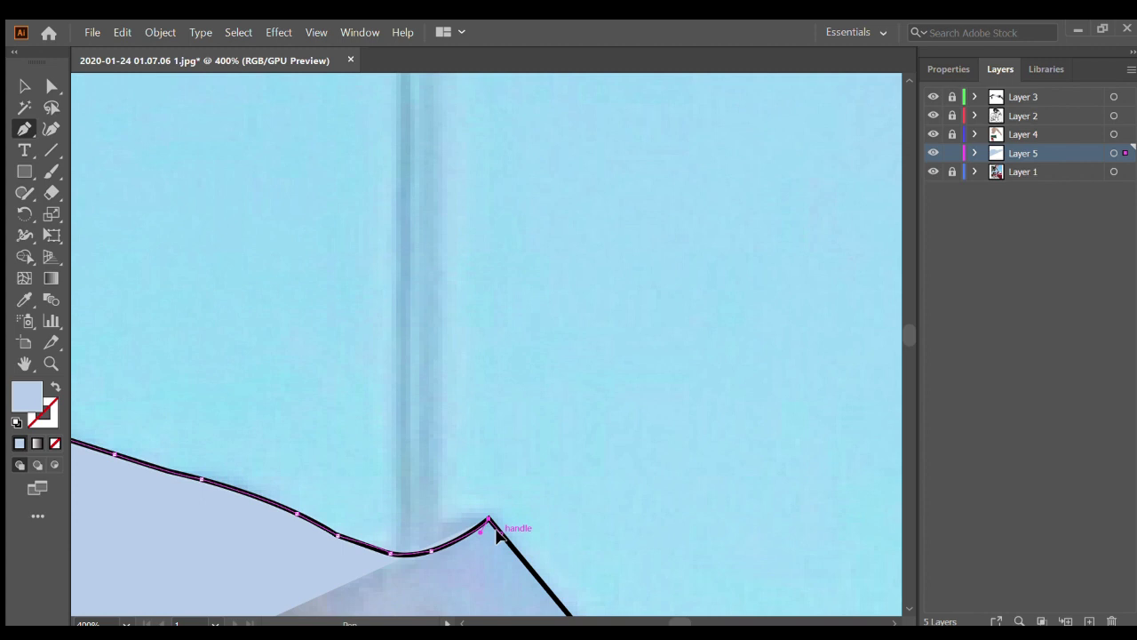
scroll(497, 536, down, 5)
scroll(376, 470, up, 4)
click(367, 496)
click(415, 515)
drag(491, 536, 531, 545)
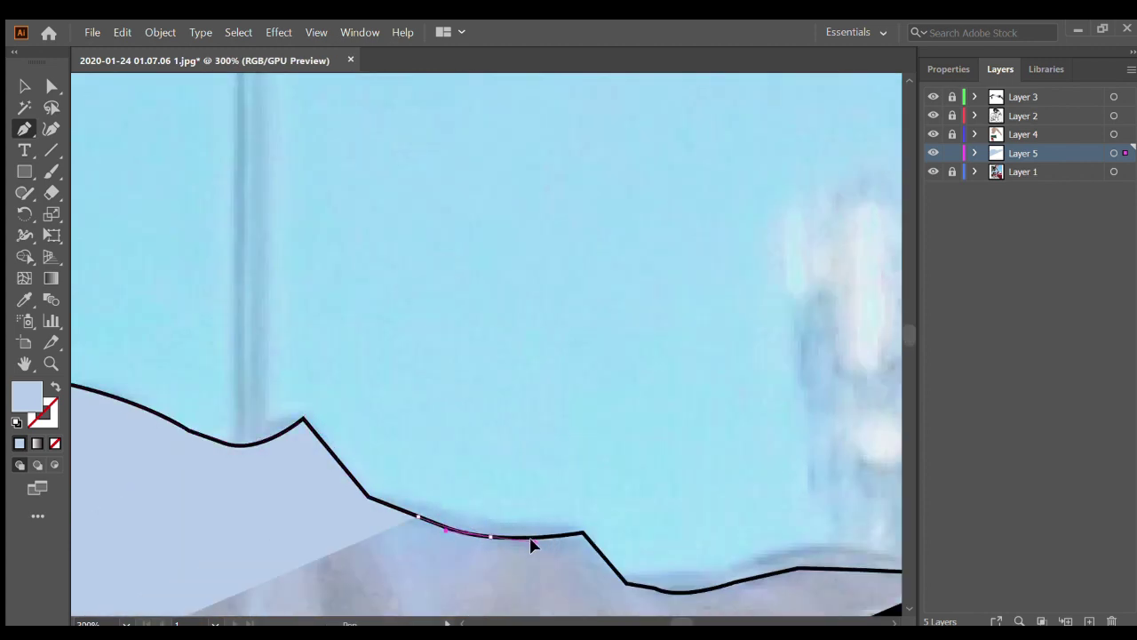
click(541, 537)
click(583, 533)
drag(627, 584, 658, 593)
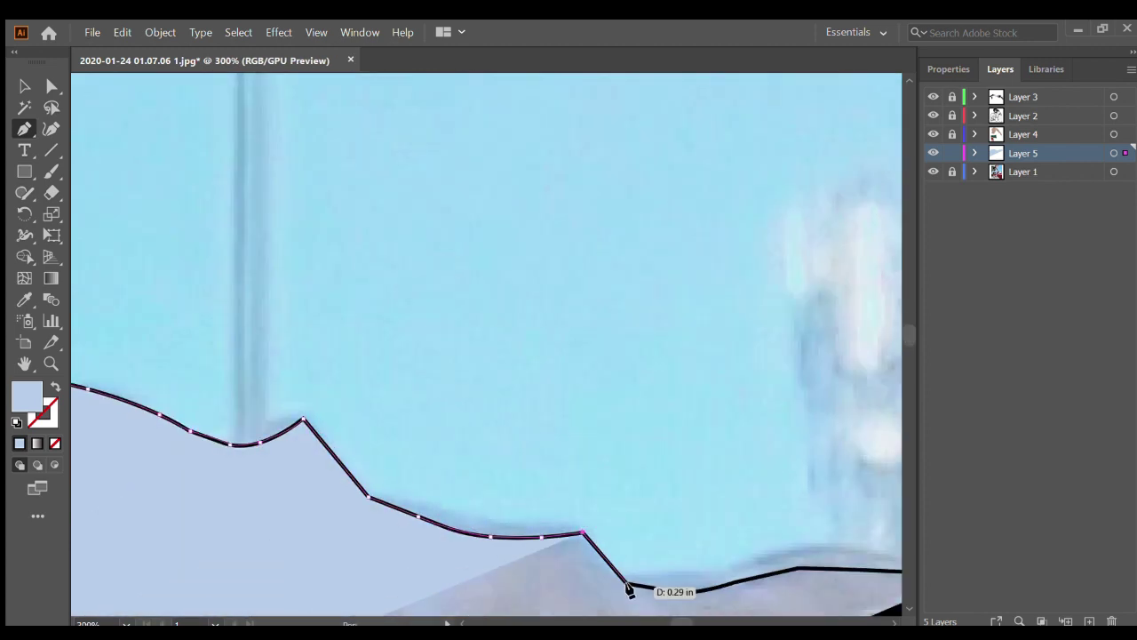
click(722, 582)
Run the path along the gray box's upper edge down to its corner
scroll(785, 571, right, 5)
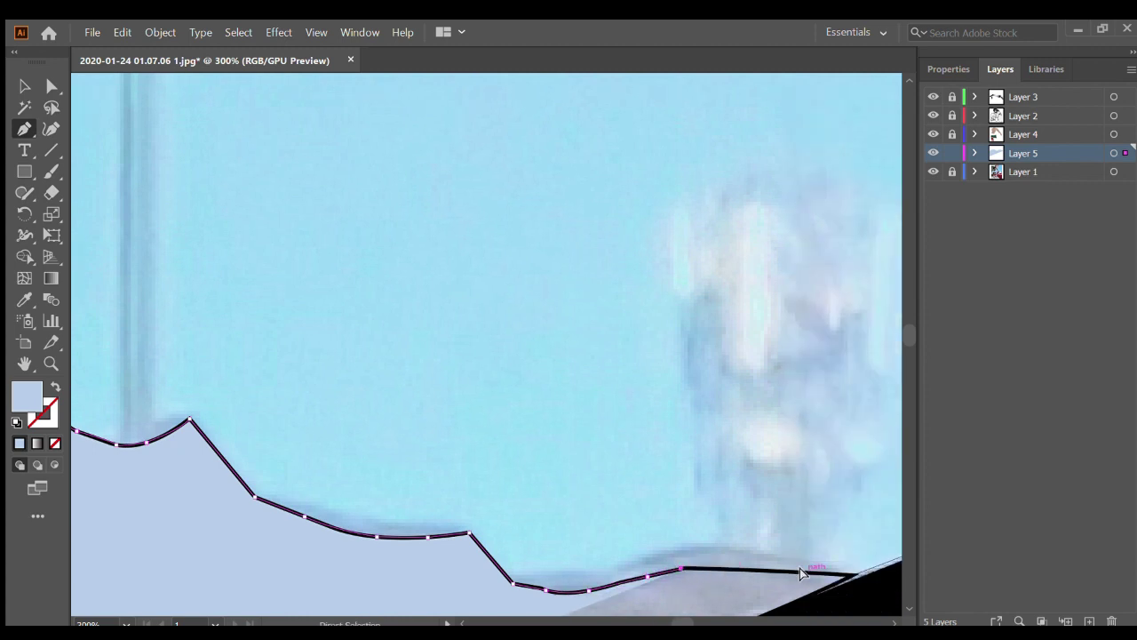
click(782, 575)
scroll(638, 590, down, 3)
click(607, 552)
scroll(574, 553, down, 5)
click(356, 491)
click(304, 522)
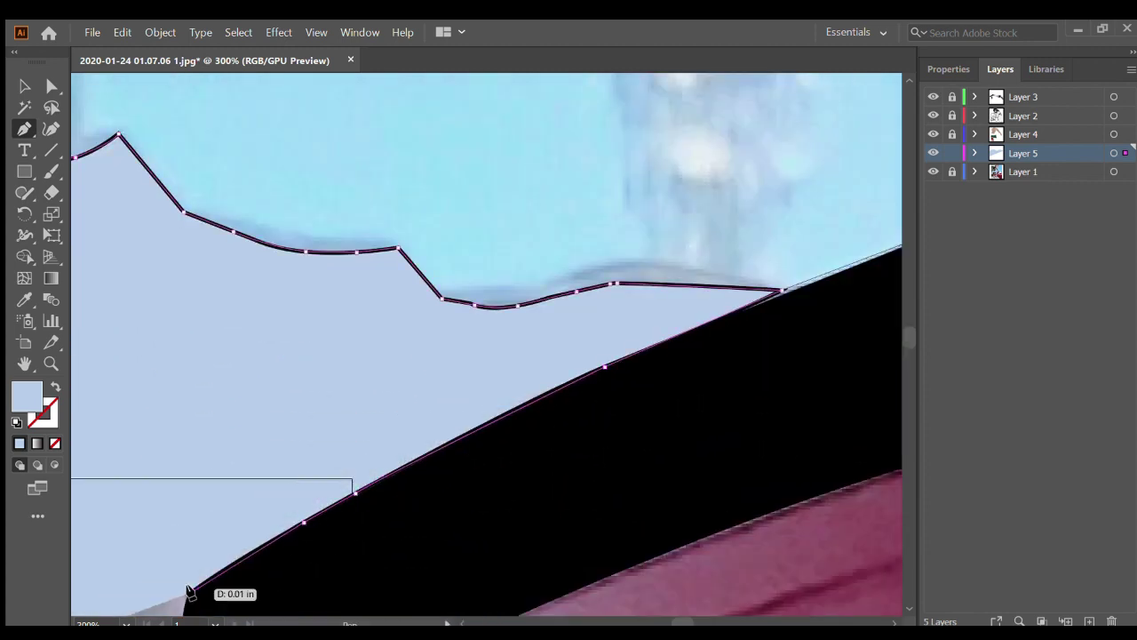
click(188, 591)
scroll(189, 591, down, 5)
scroll(153, 258, up, 5)
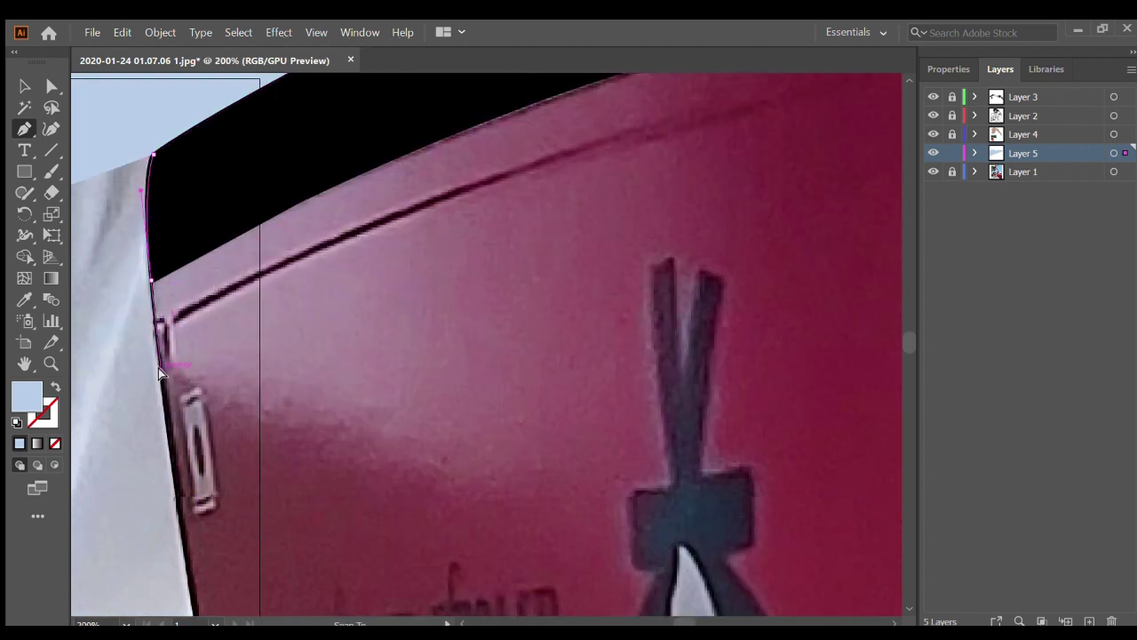
scroll(160, 373, up, 5)
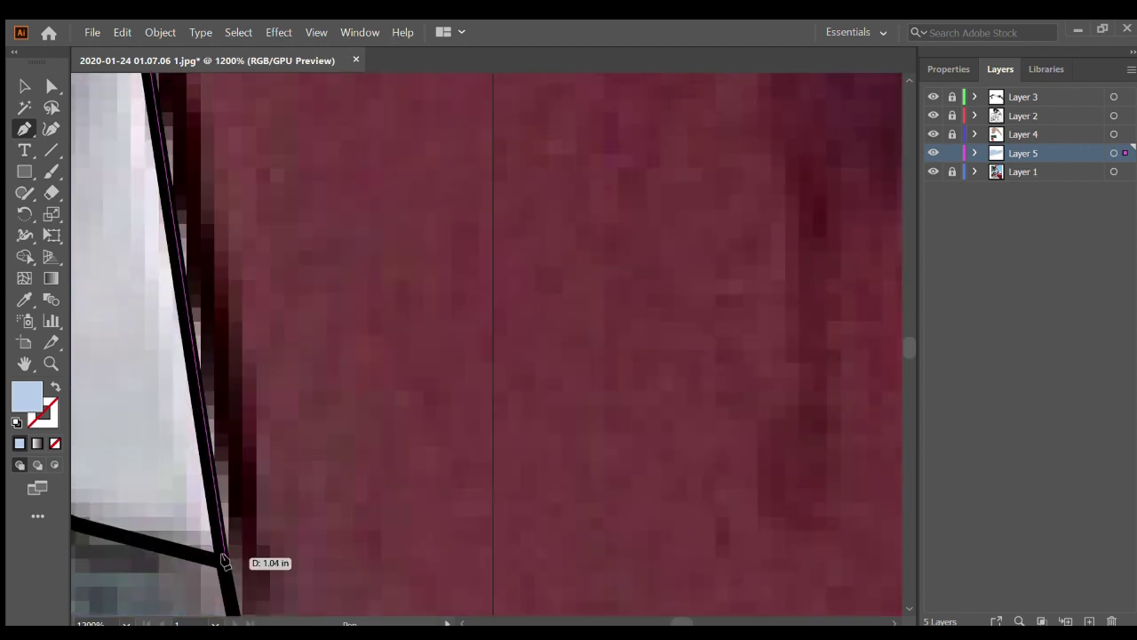
click(223, 561)
Extend the outline beside the cup, anchoring its corner and the bottom-left corner
scroll(224, 561, down, 5)
scroll(216, 563, up, 5)
scroll(86, 566, left, 3)
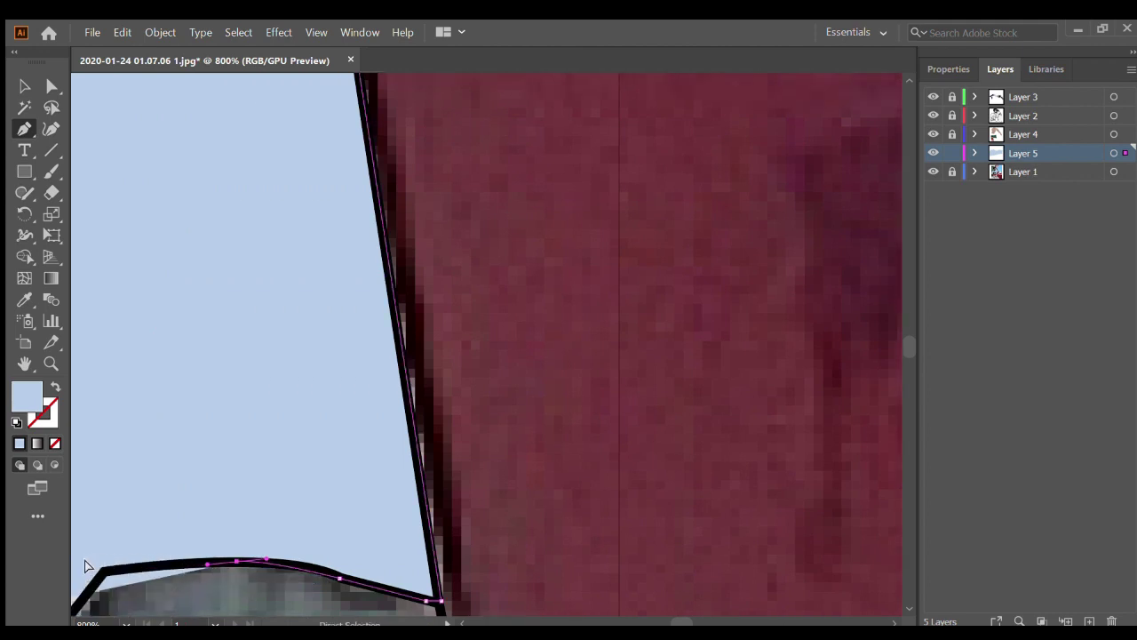
scroll(134, 565, down, 3)
scroll(84, 515, down, 3)
scroll(170, 516, down, 5)
scroll(333, 388, up, 5)
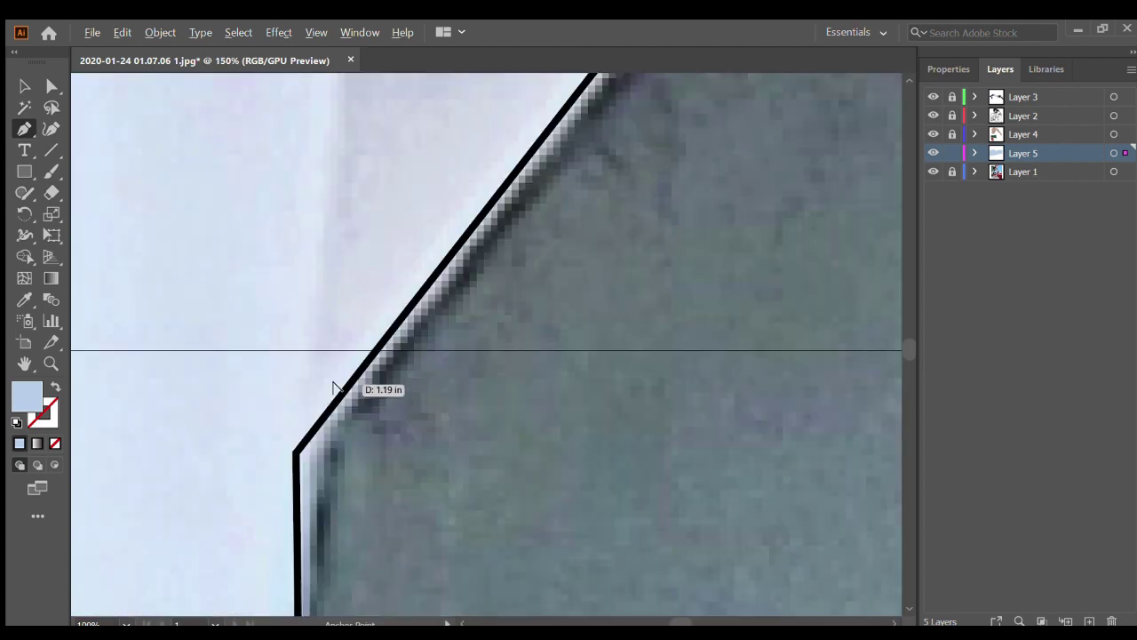
scroll(283, 478, down, 2)
scroll(293, 479, up, 3)
scroll(301, 484, up, 1)
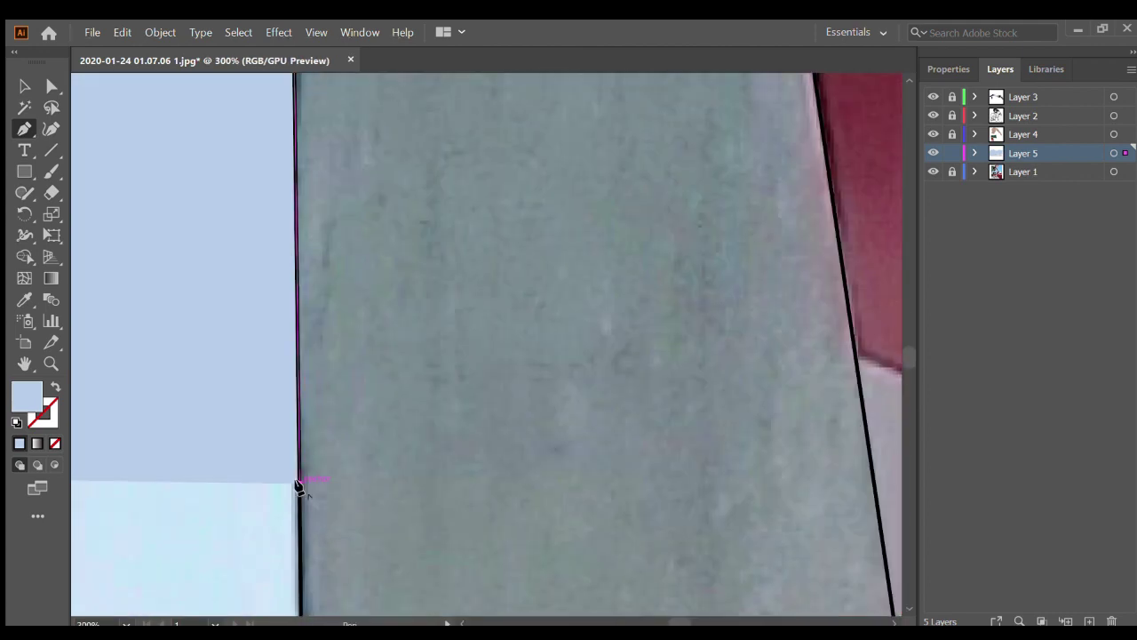
scroll(299, 487, down, 6)
scroll(302, 462, up, 4)
click(289, 439)
click(253, 462)
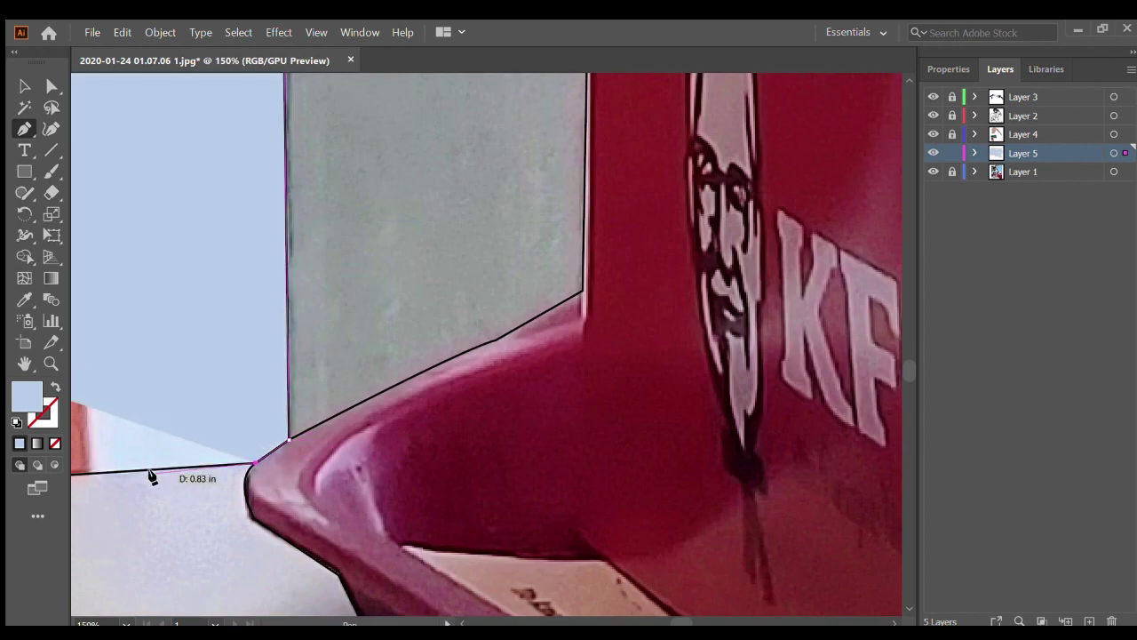
scroll(152, 477, left, 3)
click(160, 481)
scroll(192, 192, up, 3)
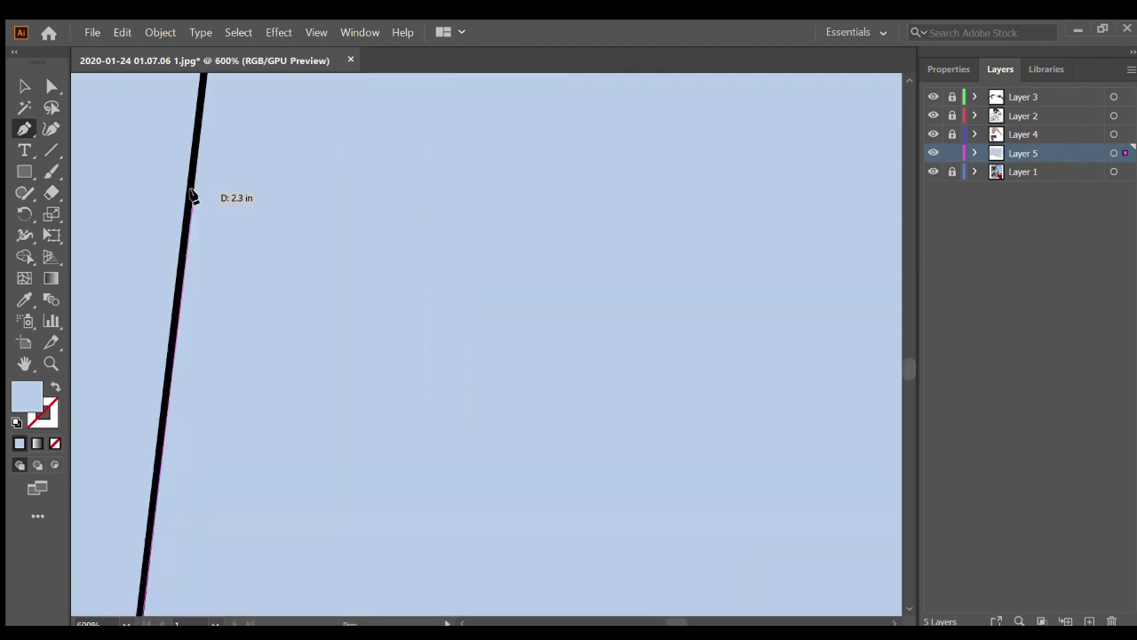
scroll(190, 190, down, 4)
Anchor the red cup's corner and curve the path smoothly along its rim
click(191, 190)
scroll(200, 160, up, 2)
scroll(206, 126, up, 5)
scroll(213, 114, down, 2)
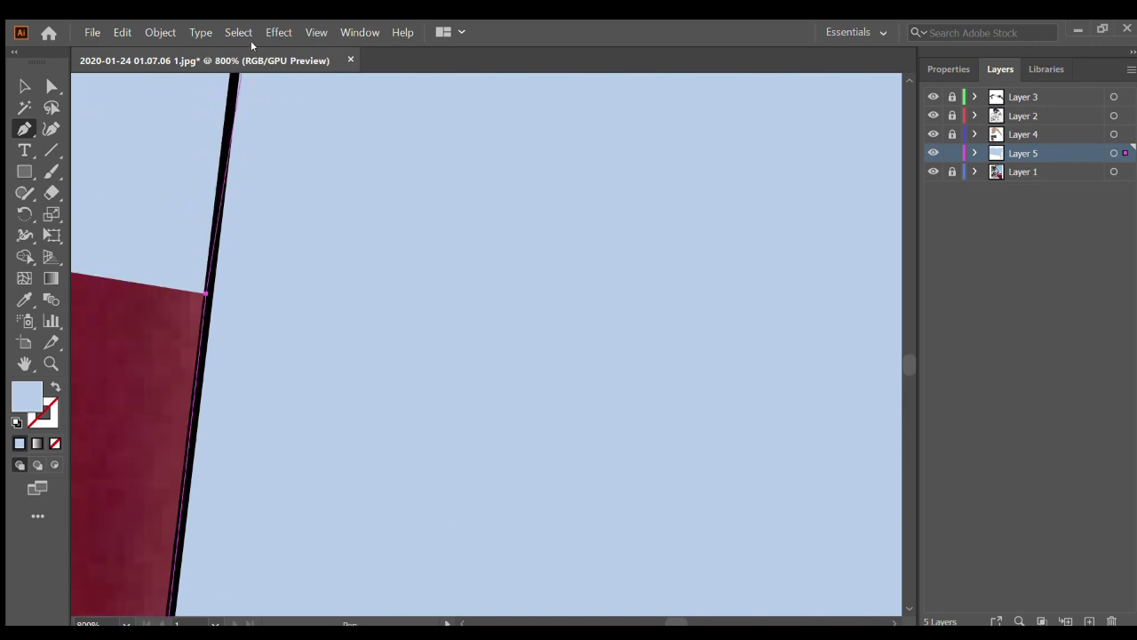
scroll(253, 98, down, 3)
scroll(257, 102, up, 1)
scroll(257, 102, up, 1)
scroll(266, 106, down, 3)
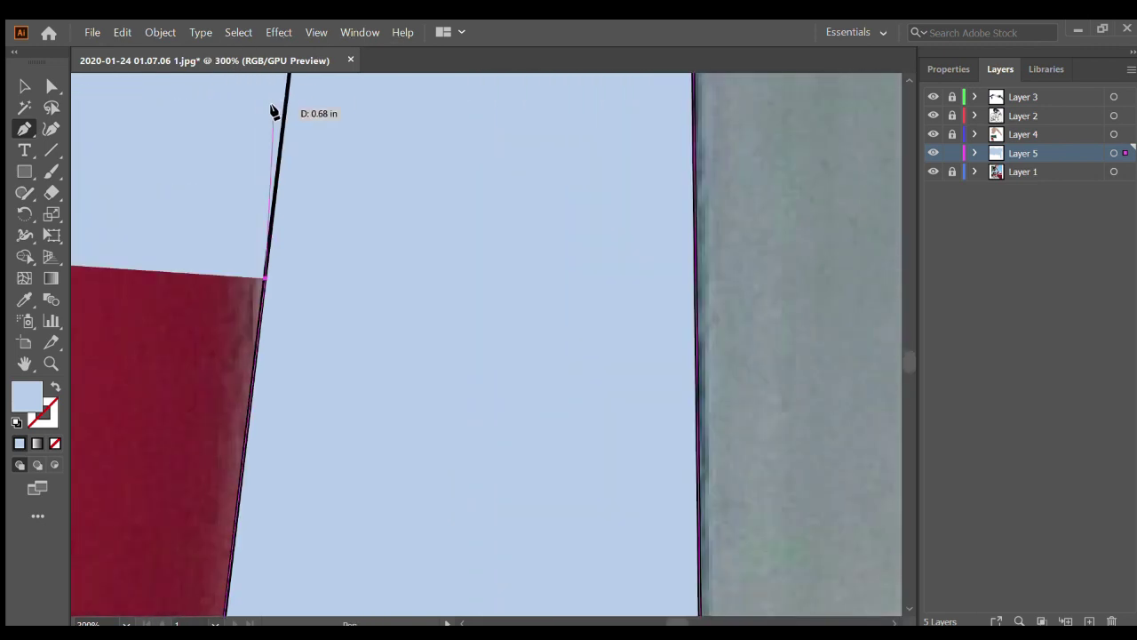
scroll(286, 98, down, 4)
scroll(305, 114, up, 4)
drag(302, 144, 300, 40)
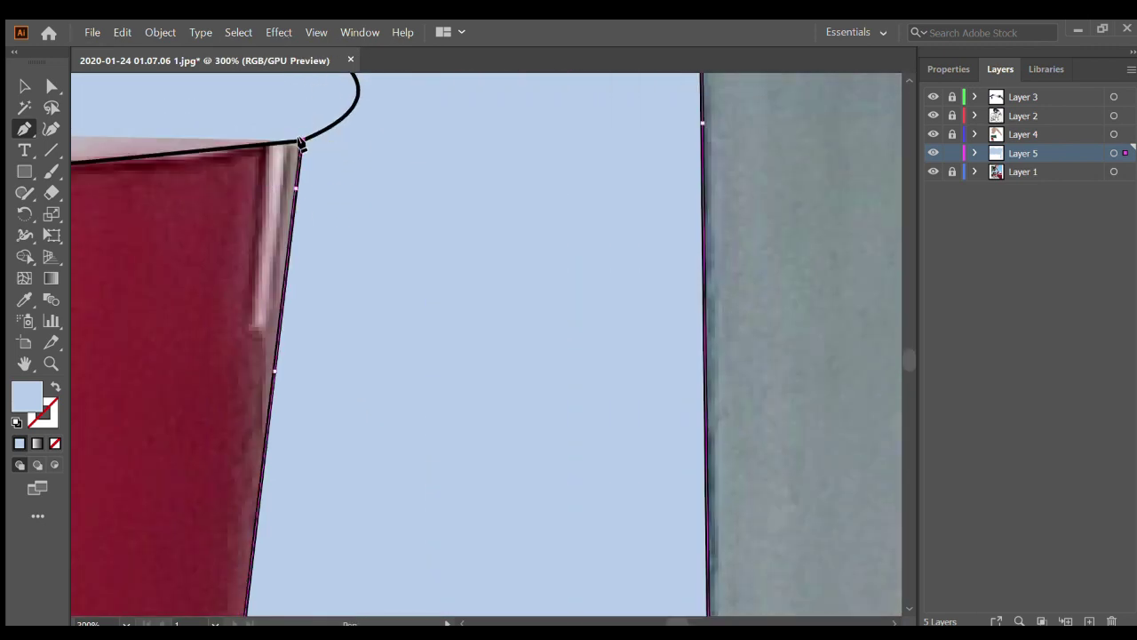
scroll(299, 138, up, 2)
drag(300, 140, 152, 184)
scroll(153, 185, up, 2)
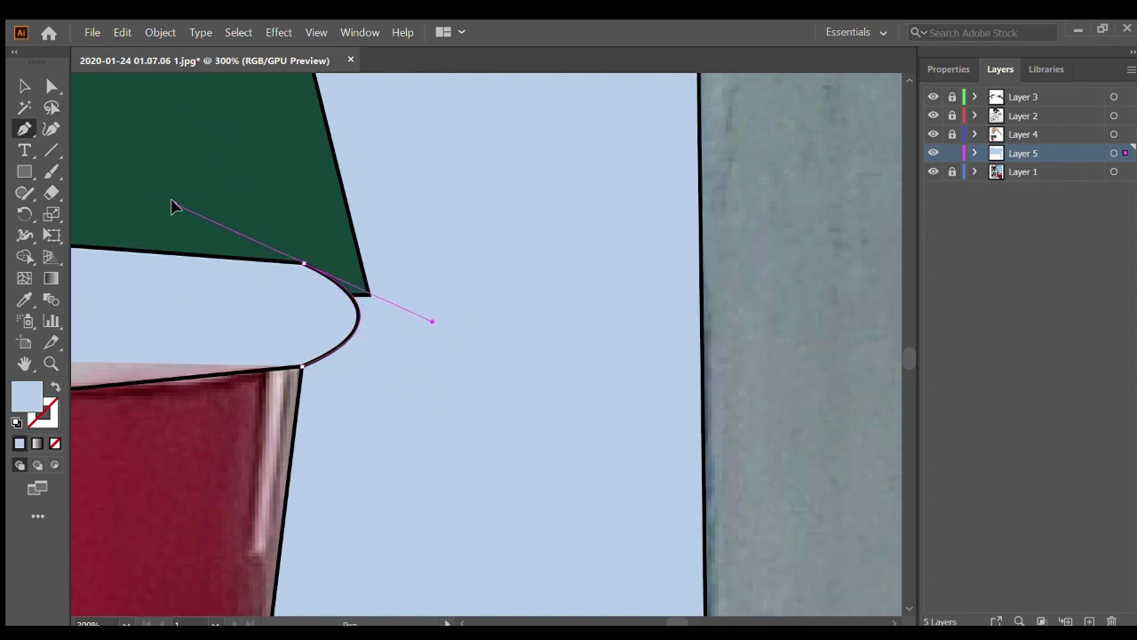
scroll(165, 236, left, 1)
scroll(120, 227, left, 6)
scroll(111, 228, left, 1)
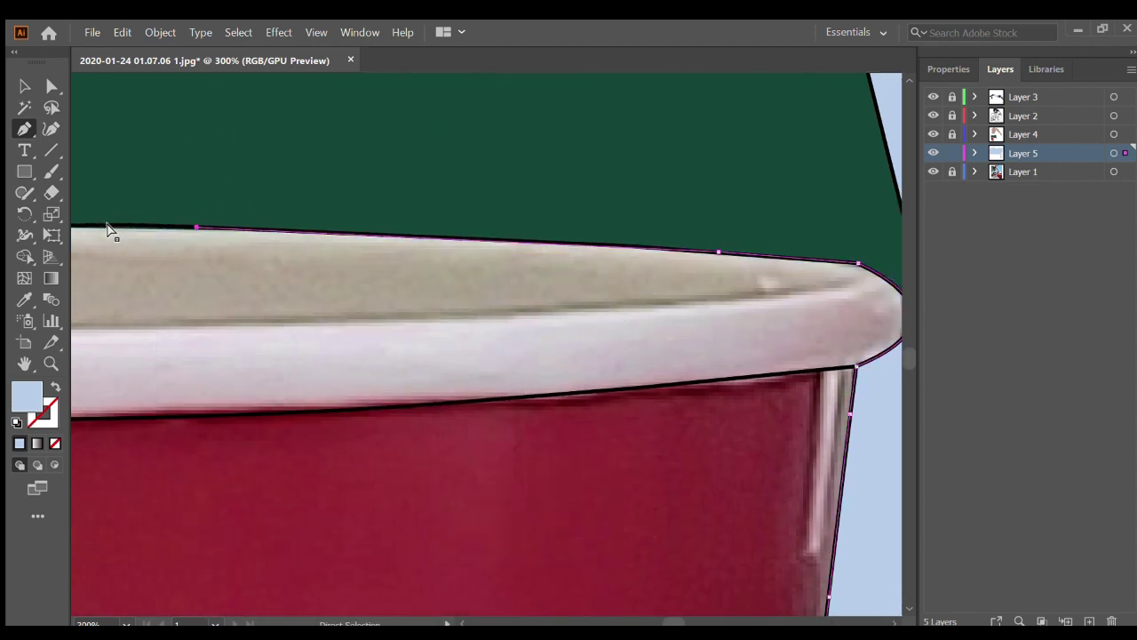
scroll(107, 227, left, 1)
scroll(97, 231, up, 1)
Anchor the path at the straw's upper left side and bend it over the straw top
scroll(93, 218, down, 7)
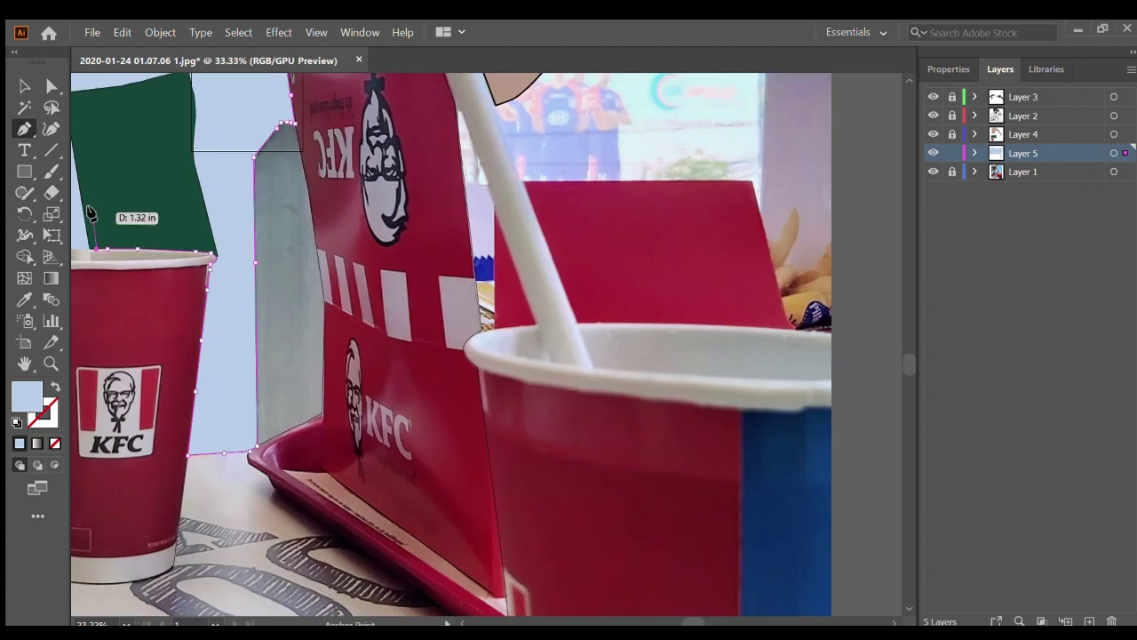
scroll(82, 183, up, 1)
scroll(166, 249, up, 4)
scroll(121, 275, up, 4)
scroll(147, 249, down, 5)
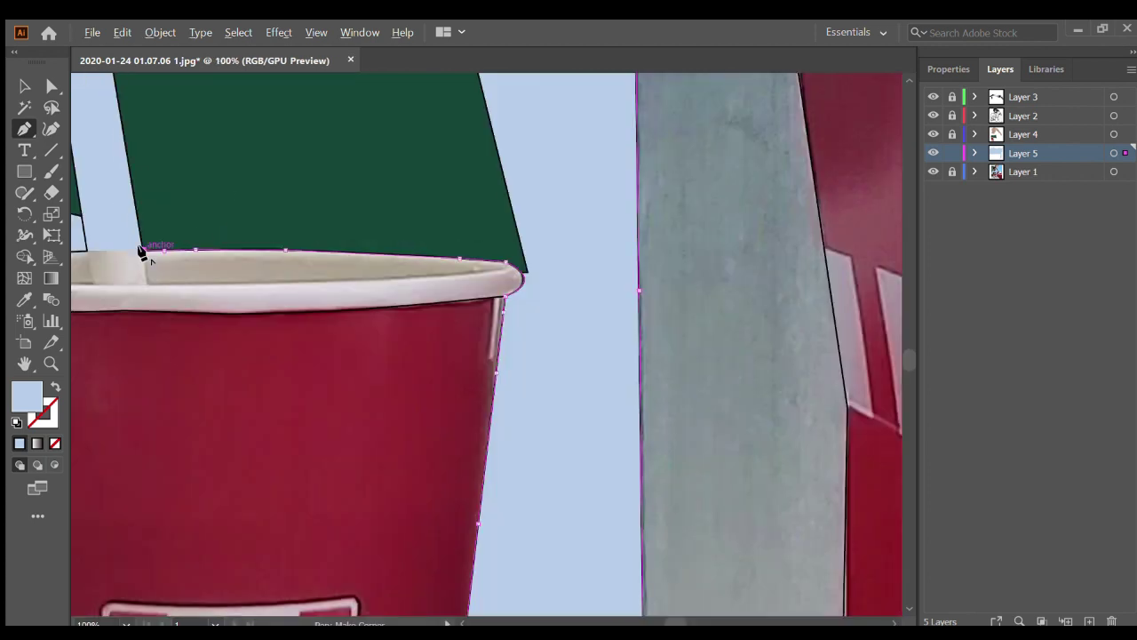
scroll(133, 231, down, 3)
scroll(133, 267, up, 3)
scroll(111, 320, up, 2)
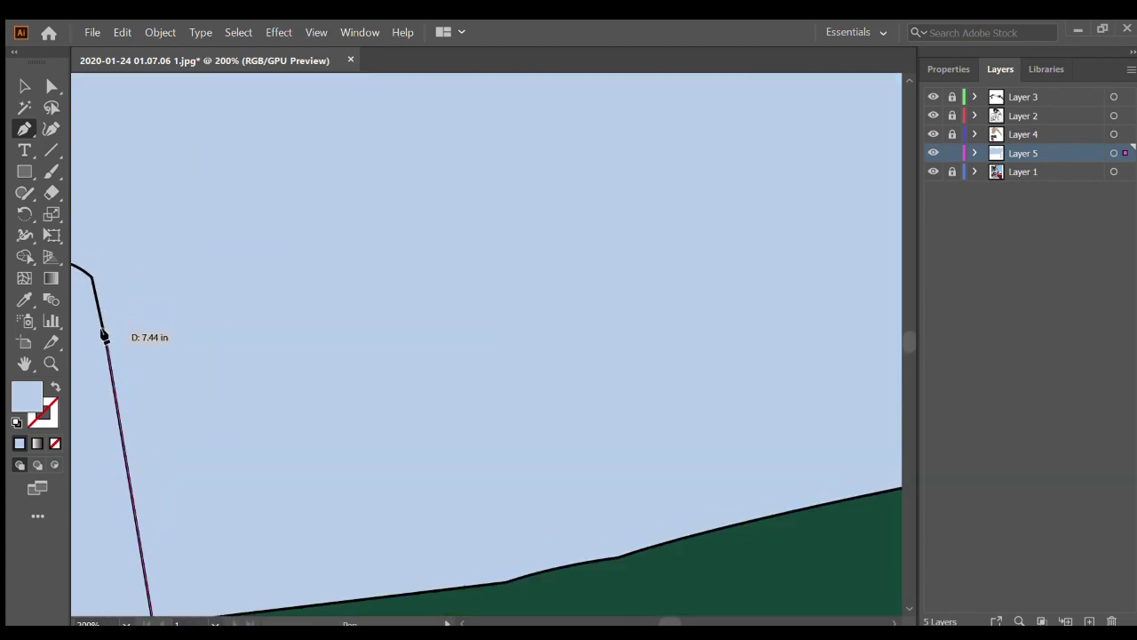
click(99, 288)
scroll(88, 281, up, 3)
drag(183, 243, 123, 589)
Adjust the direction handles to finish a rounded cap over the straw
scroll(112, 533, up, 2)
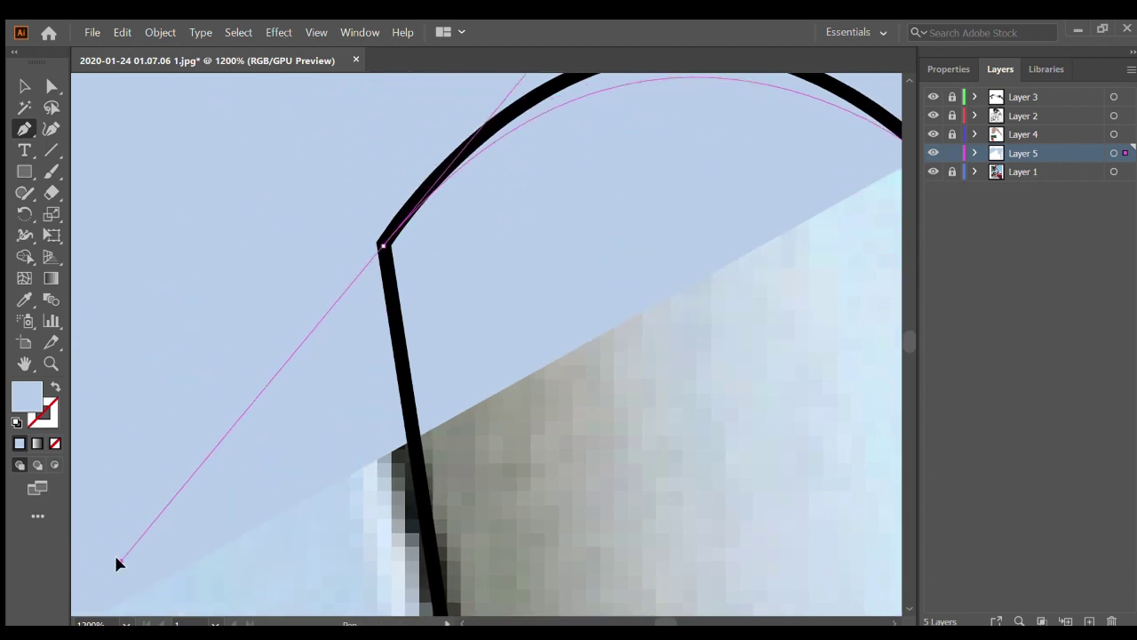
scroll(432, 368, down, 1)
scroll(356, 335, down, 1)
scroll(257, 462, up, 2)
mouse_move(123, 589)
mouse_down()
mouse_move(255, 491)
mouse_move(281, 415)
mouse_up()
scroll(255, 491, down, 2)
scroll(263, 474, up, 1)
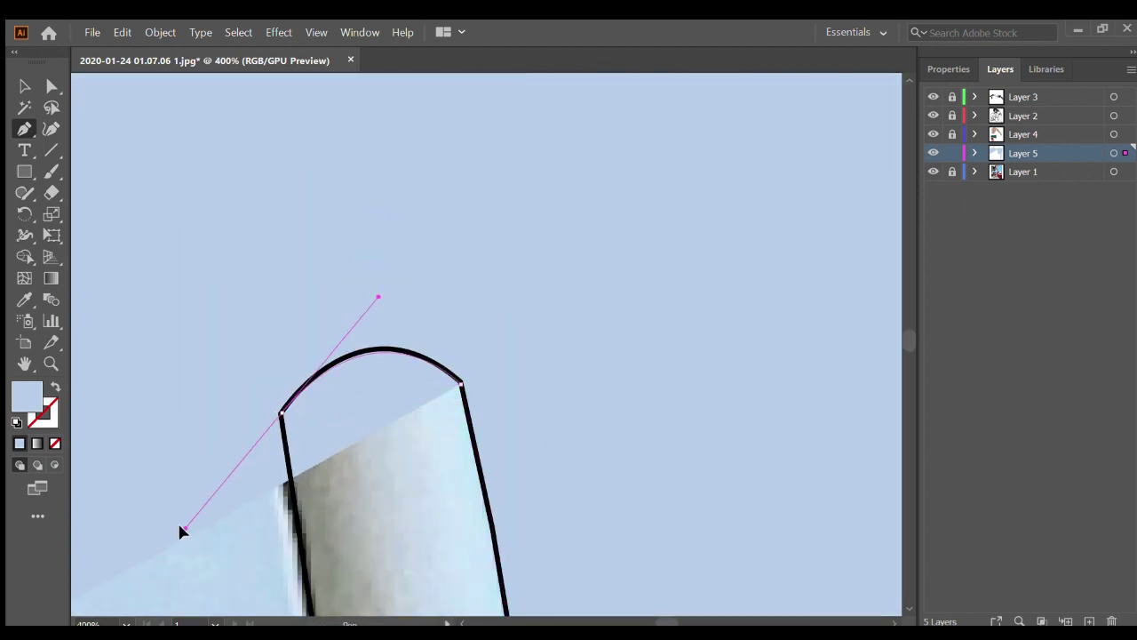
drag(255, 508, 255, 509)
scroll(293, 444, down, 2)
scroll(356, 479, down, 3)
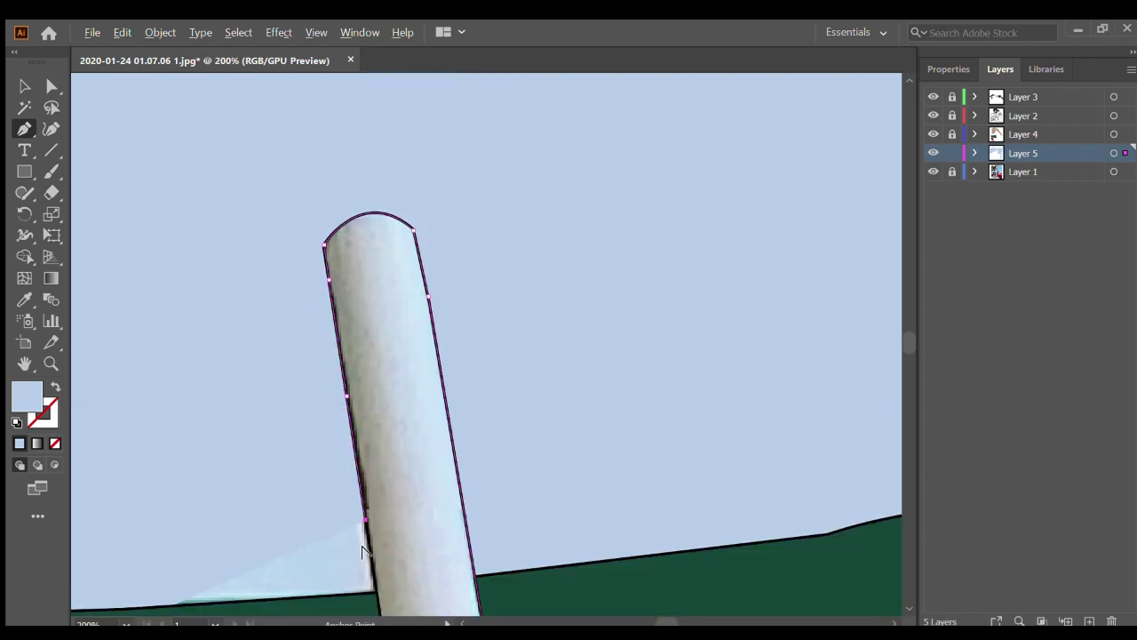
scroll(373, 499, down, 6)
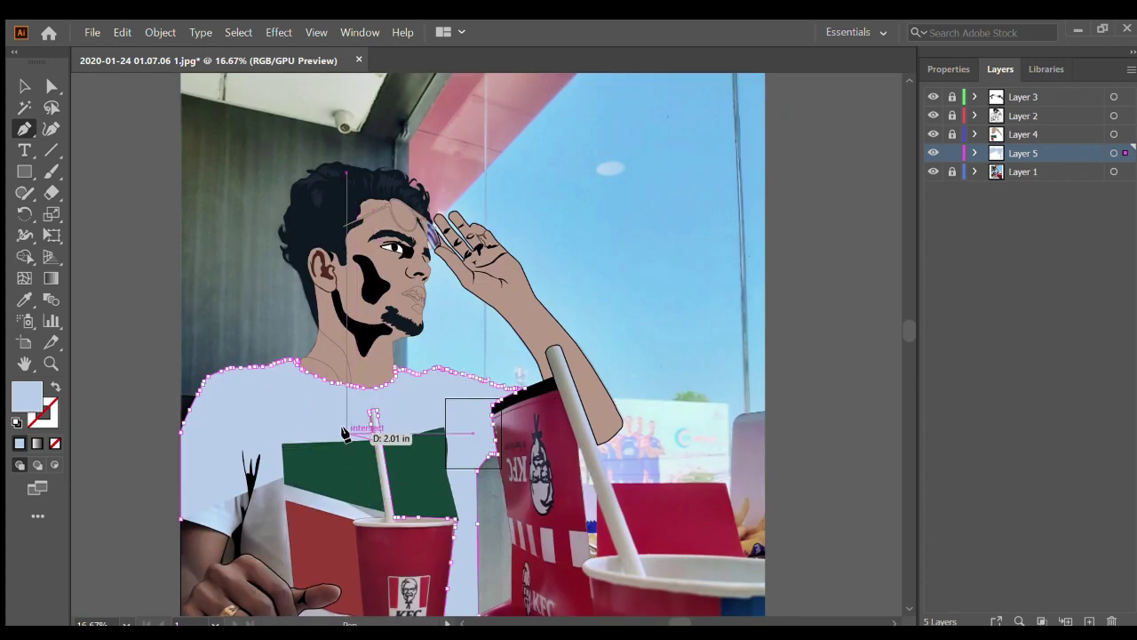
scroll(346, 433, up, 6)
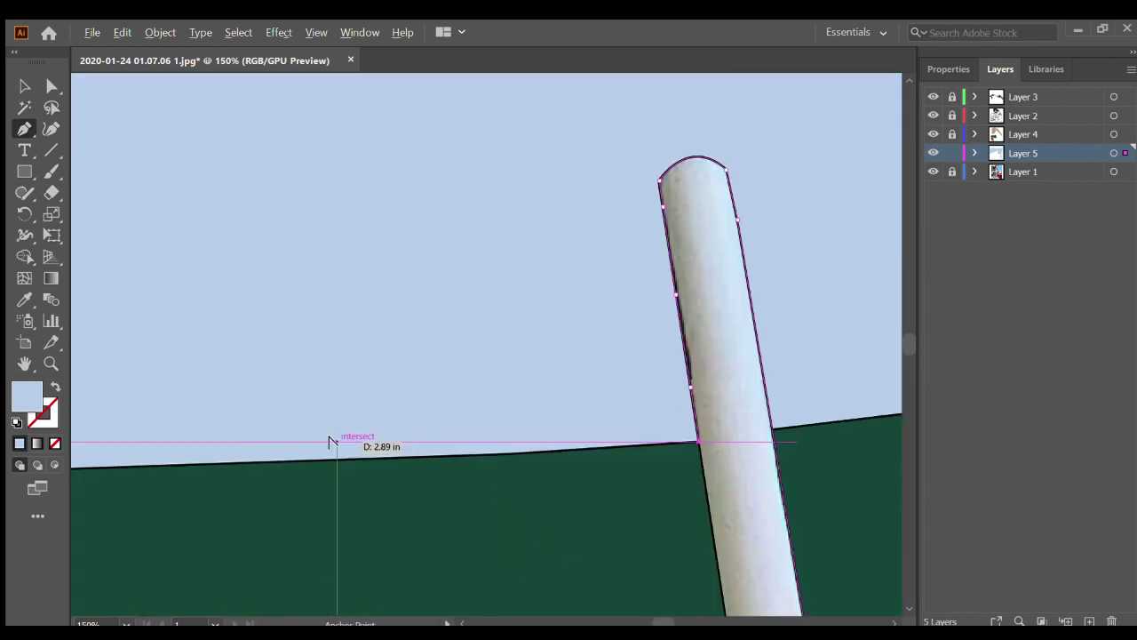
Add shirt anchors along the lower edge of the green box
click(394, 456)
scroll(395, 457, up, 5)
click(109, 452)
scroll(134, 449, down, 5)
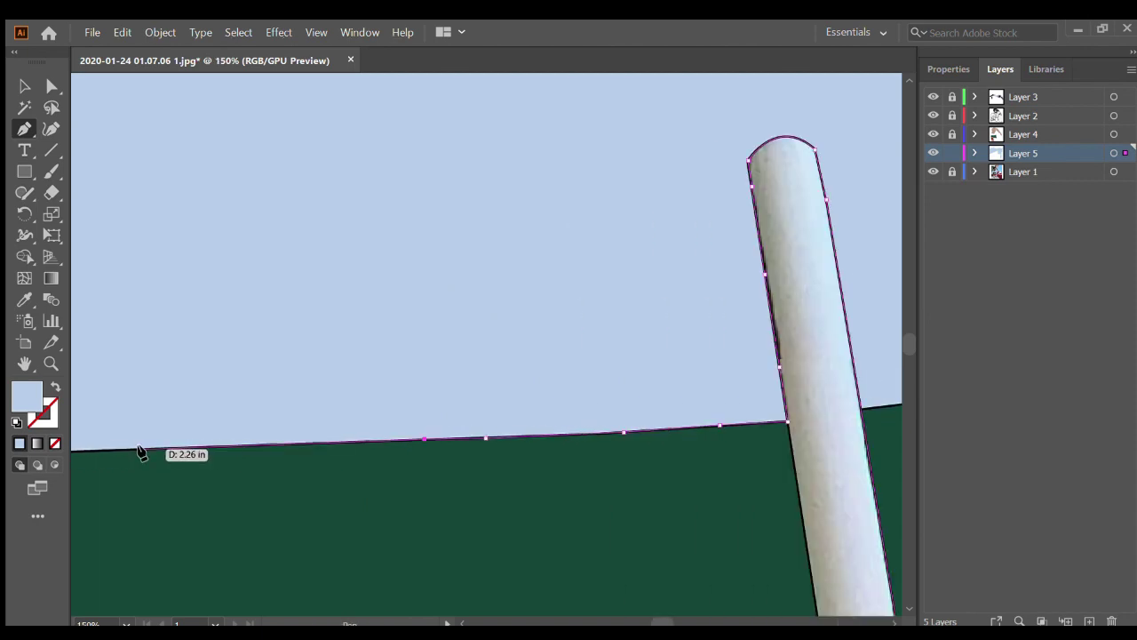
click(139, 452)
scroll(177, 467, down, 2)
scroll(186, 427, up, 6)
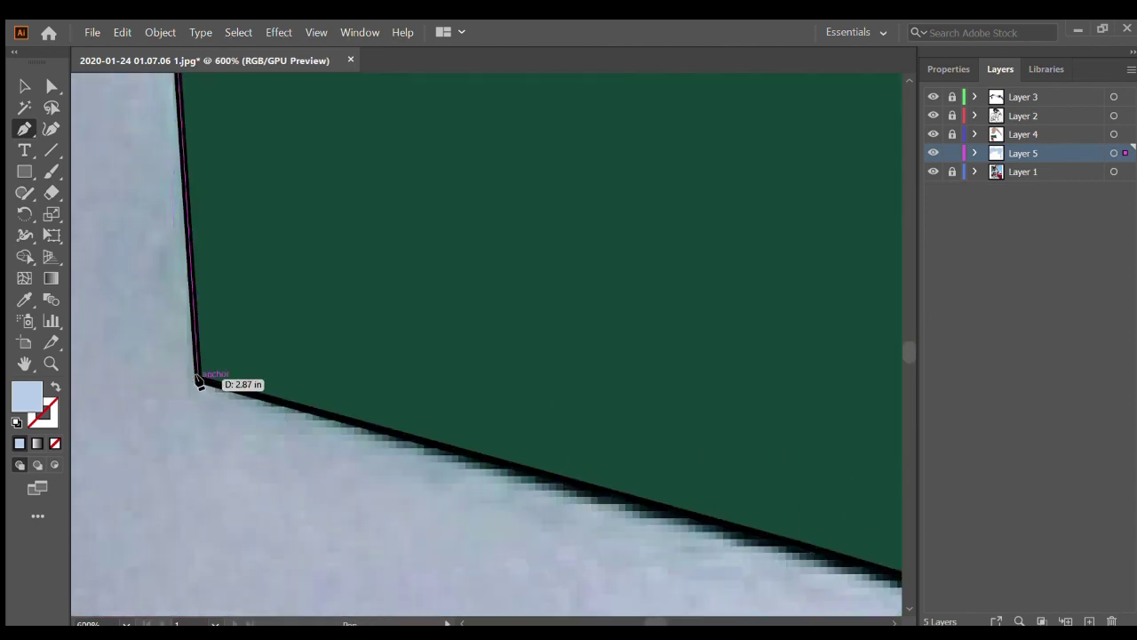
scroll(609, 490, down, 5)
scroll(785, 549, up, 3)
scroll(716, 521, up, 2)
Continue the shirt outline to where the green box meets the straw, then along the lower green edge
click(700, 533)
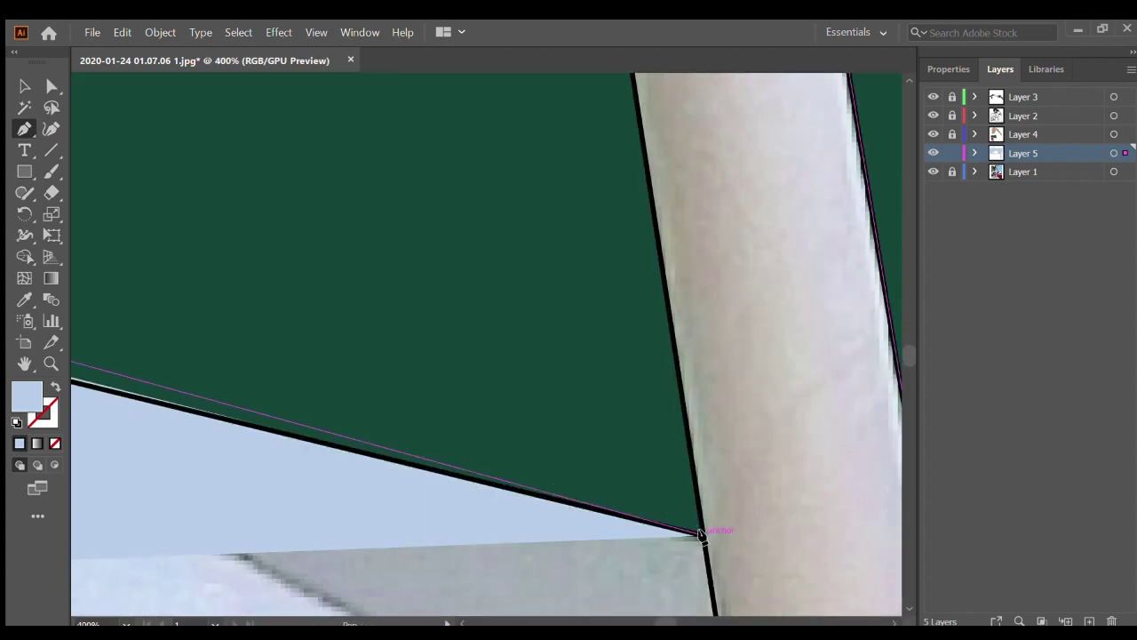
scroll(165, 370, left, 5)
click(279, 380)
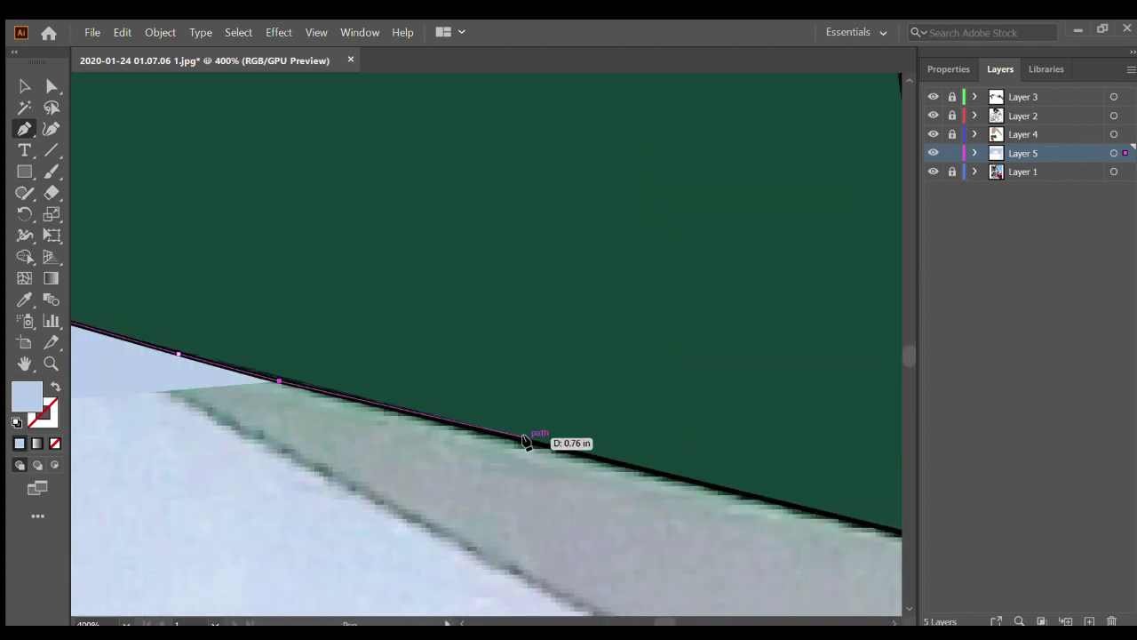
click(526, 439)
scroll(627, 472, right, 2)
scroll(627, 472, right, 2)
Carry the shirt outline around the green stripe's corner and along its lower edge
click(677, 518)
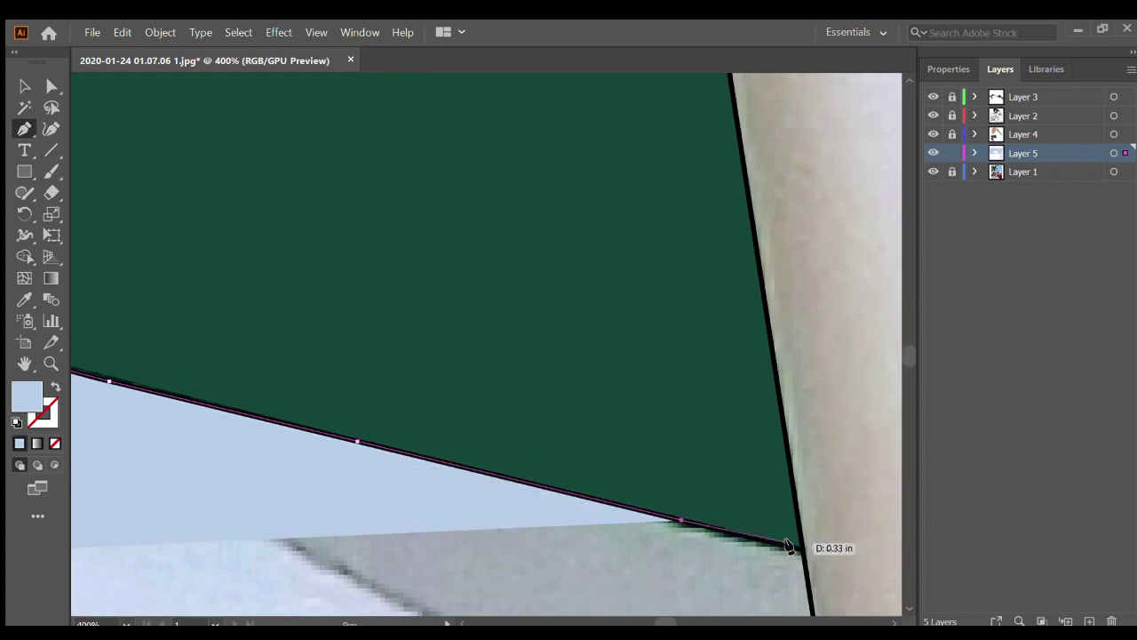
click(802, 549)
scroll(800, 551, down, 3)
click(825, 576)
click(536, 592)
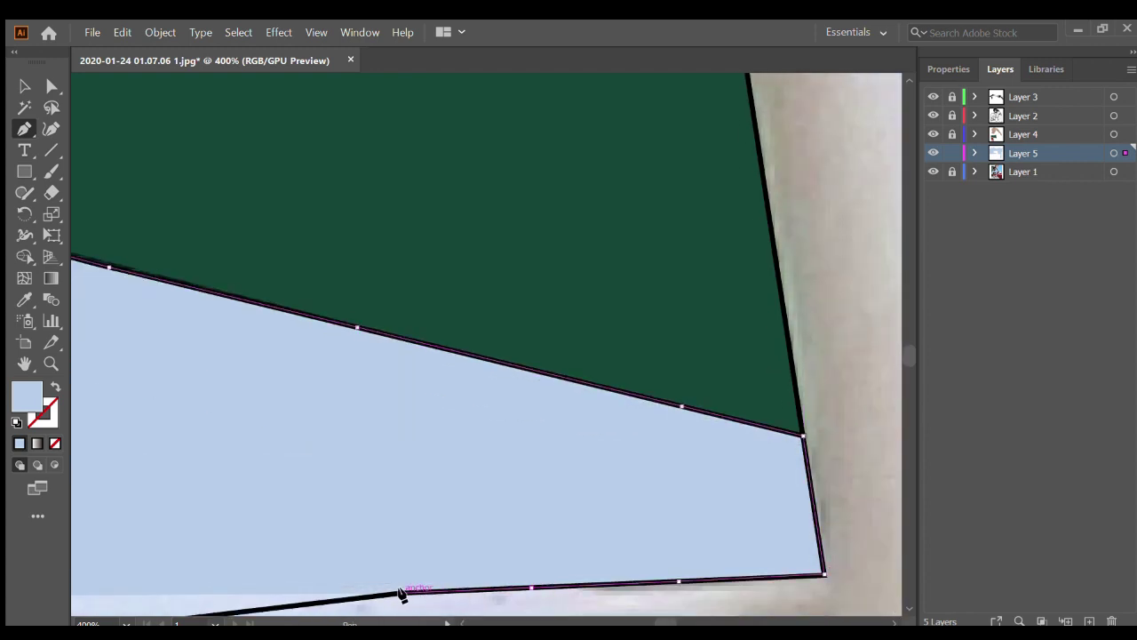
click(401, 593)
scroll(401, 594, down, 5)
scroll(530, 558, up, 5)
Extend the shirt path down to the corner where the red cup meets the blue shirt
click(435, 550)
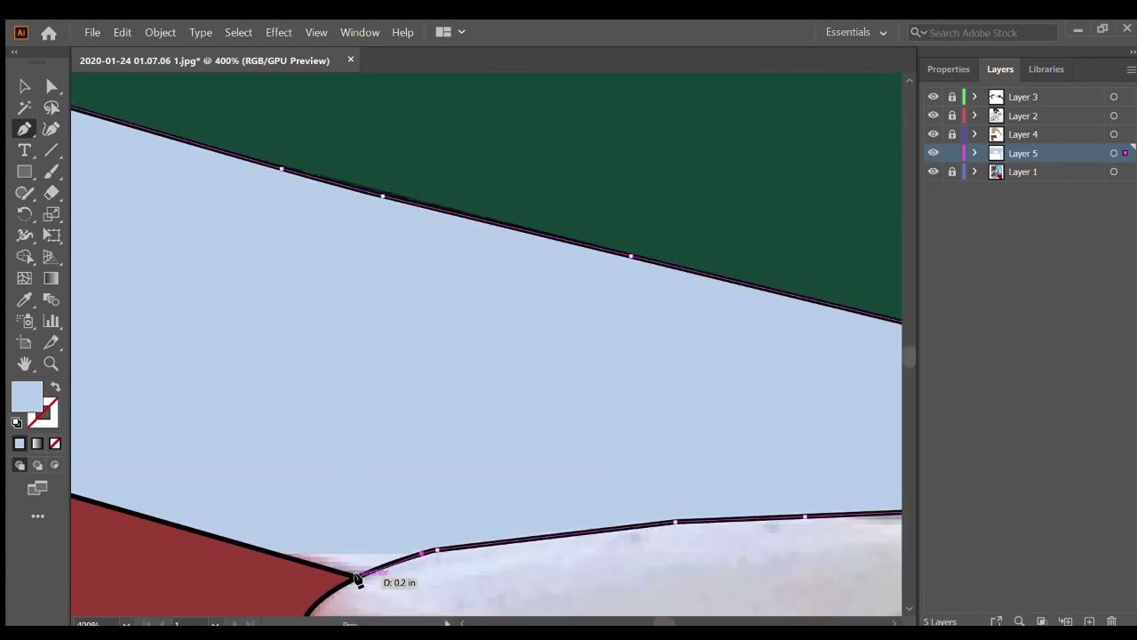
scroll(355, 579, down, 5)
scroll(152, 492, up, 3)
scroll(152, 491, down, 3)
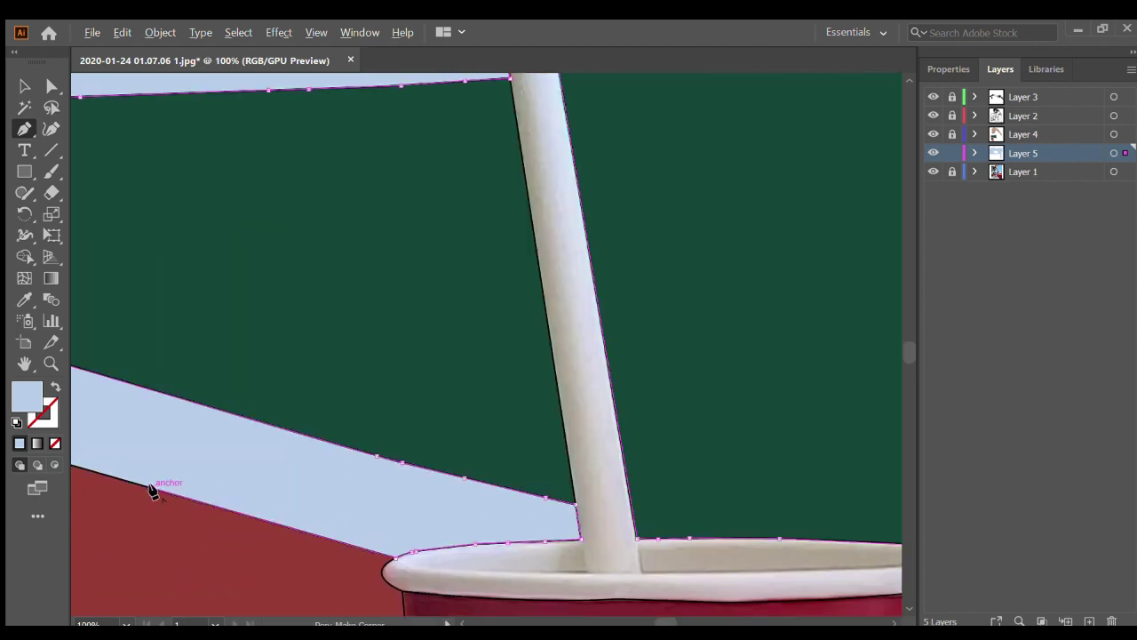
scroll(152, 491, up, 3)
click(133, 424)
scroll(134, 423, down, 3)
scroll(142, 452, down, 5)
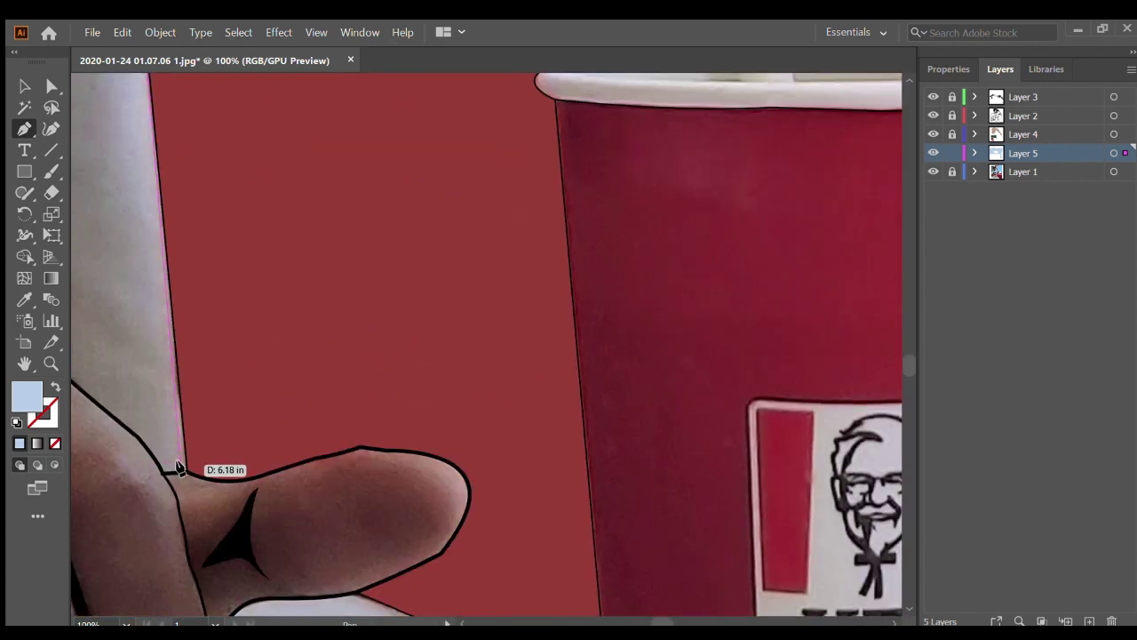
scroll(178, 469, up, 2)
scroll(188, 474, down, 3)
scroll(177, 490, down, 4)
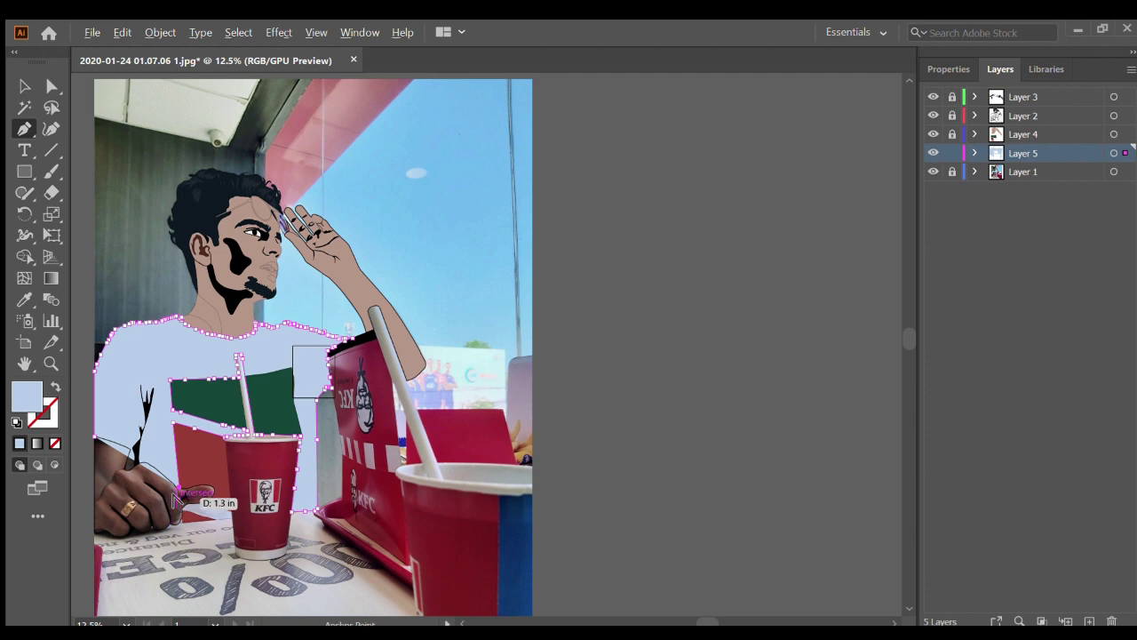
Trace curved shirt anchors along the hand and arm edge
scroll(175, 499, up, 5)
scroll(170, 176, up, 2)
scroll(170, 176, down, 2)
scroll(120, 84, down, 1)
drag(255, 247, 80, 208)
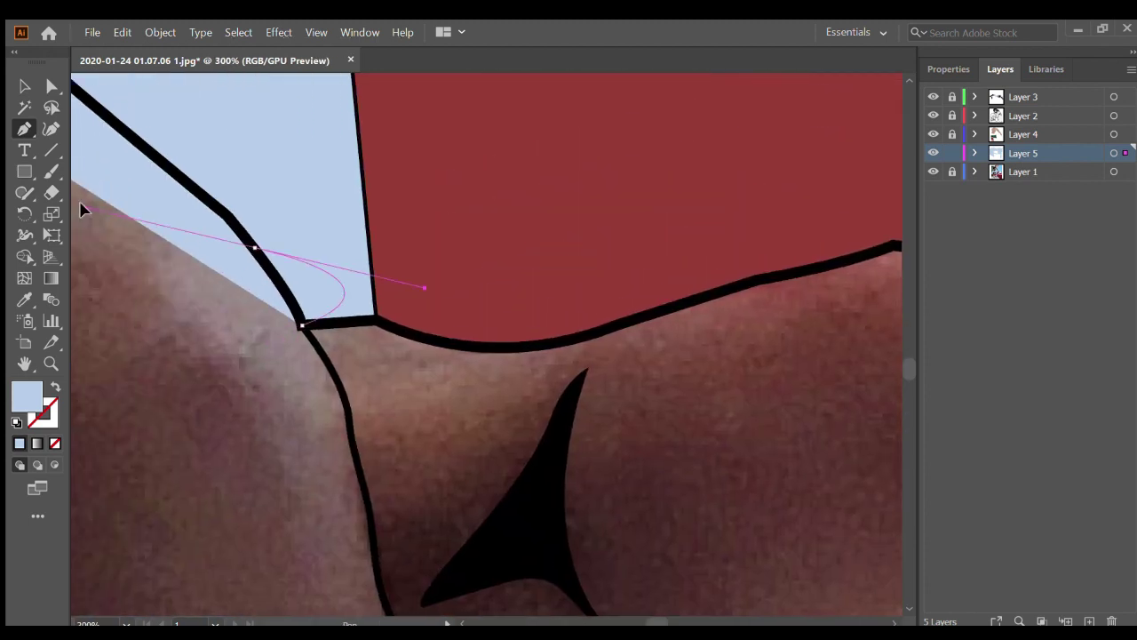
click(222, 211)
scroll(190, 114, left, 2)
scroll(190, 114, left, 4)
drag(431, 139, 191, 115)
scroll(194, 120, up, 3)
scroll(192, 119, up, 3)
Continue the shirt outline higher up the arm and around the shoulder curve
drag(326, 189, 303, 187)
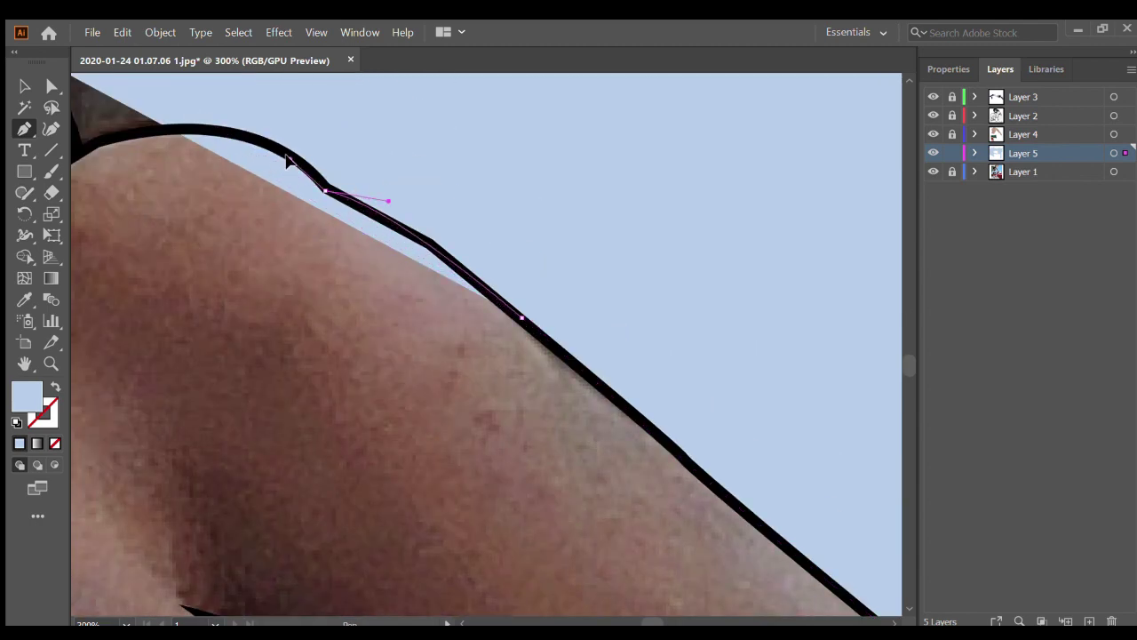
click(290, 158)
scroll(184, 136, left, 2)
click(116, 177)
scroll(106, 185, left, 1)
scroll(178, 261, left, 3)
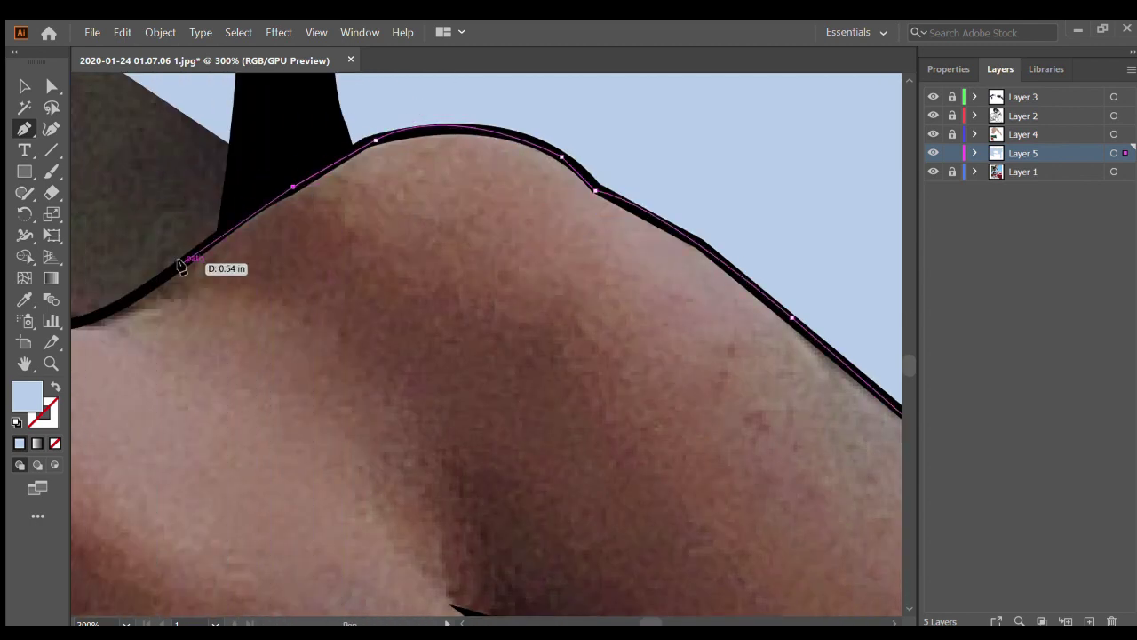
click(178, 261)
scroll(165, 285, up, 1)
scroll(200, 336, left, 5)
Set corner anchors where the shirt outline lines meet
click(153, 307)
scroll(152, 299, down, 2)
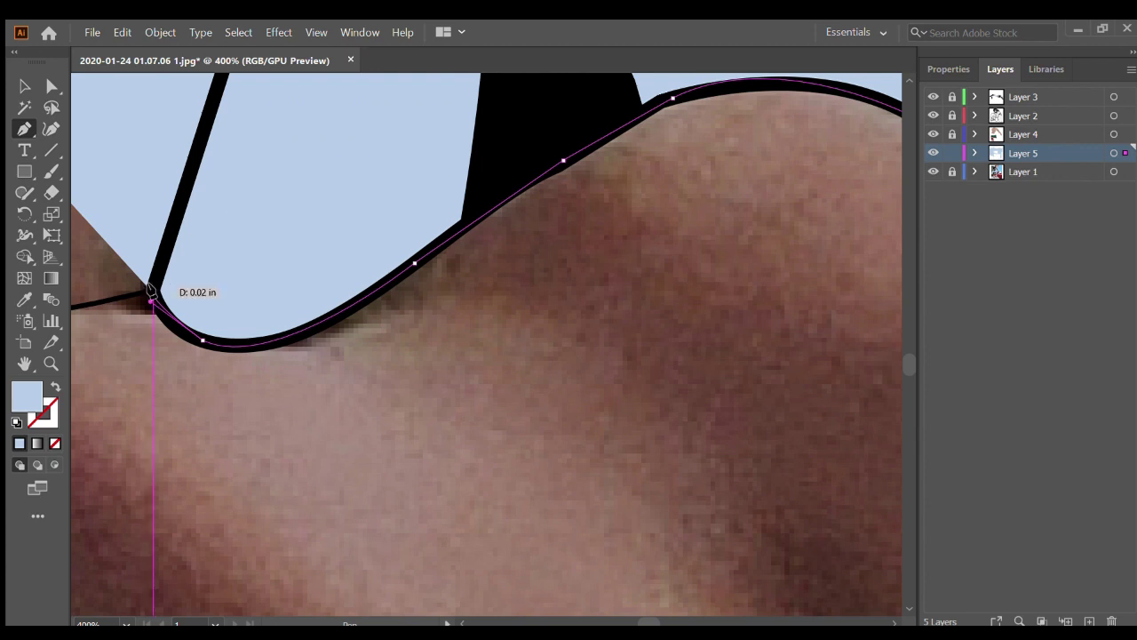
scroll(152, 299, down, 5)
scroll(142, 268, up, 4)
click(154, 249)
scroll(143, 233, left, 2)
scroll(143, 232, left, 2)
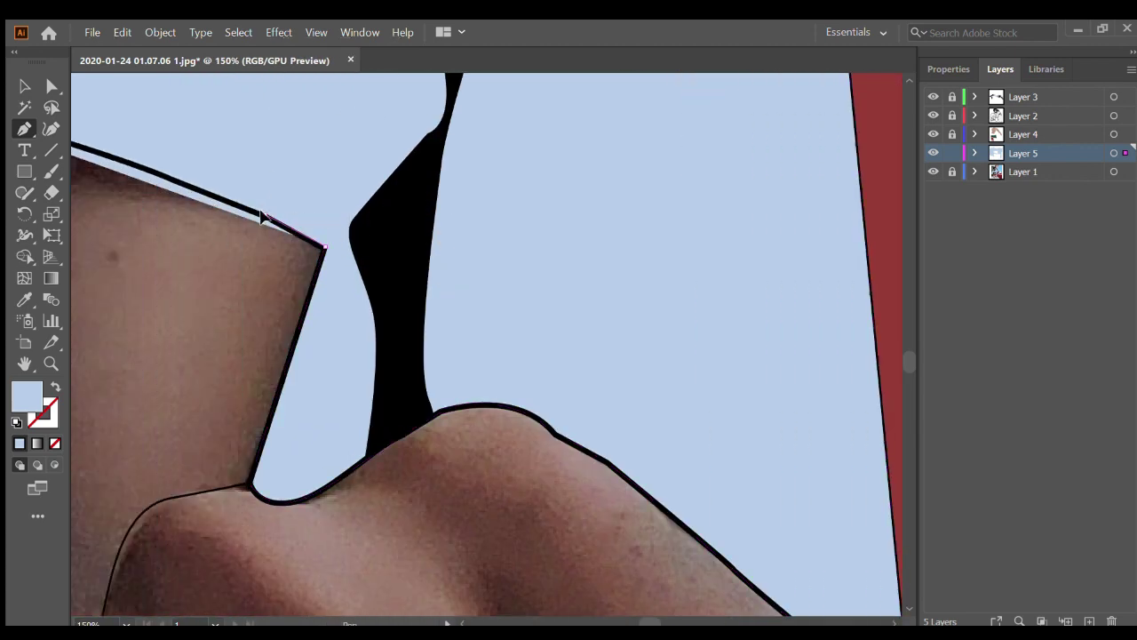
scroll(222, 130, left, 4)
scroll(177, 120, up, 2)
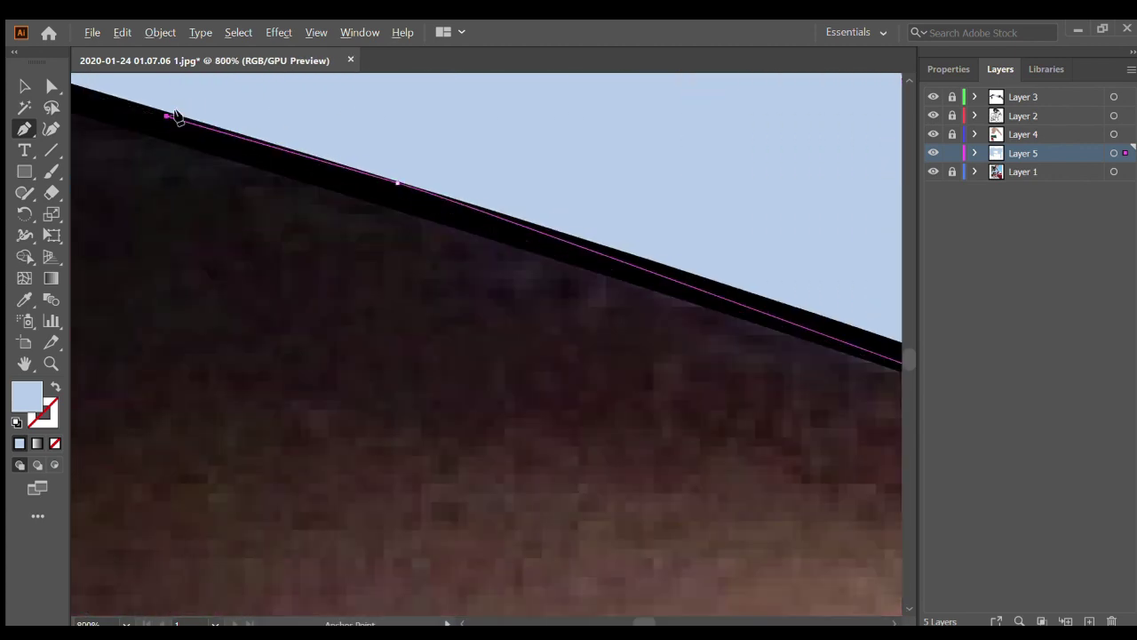
scroll(81, 142, down, 2)
scroll(173, 134, left, 1)
scroll(560, 294, down, 10)
Sample the dark beard colour and begin a shape at the lip/chin junction
scroll(560, 293, up, 4)
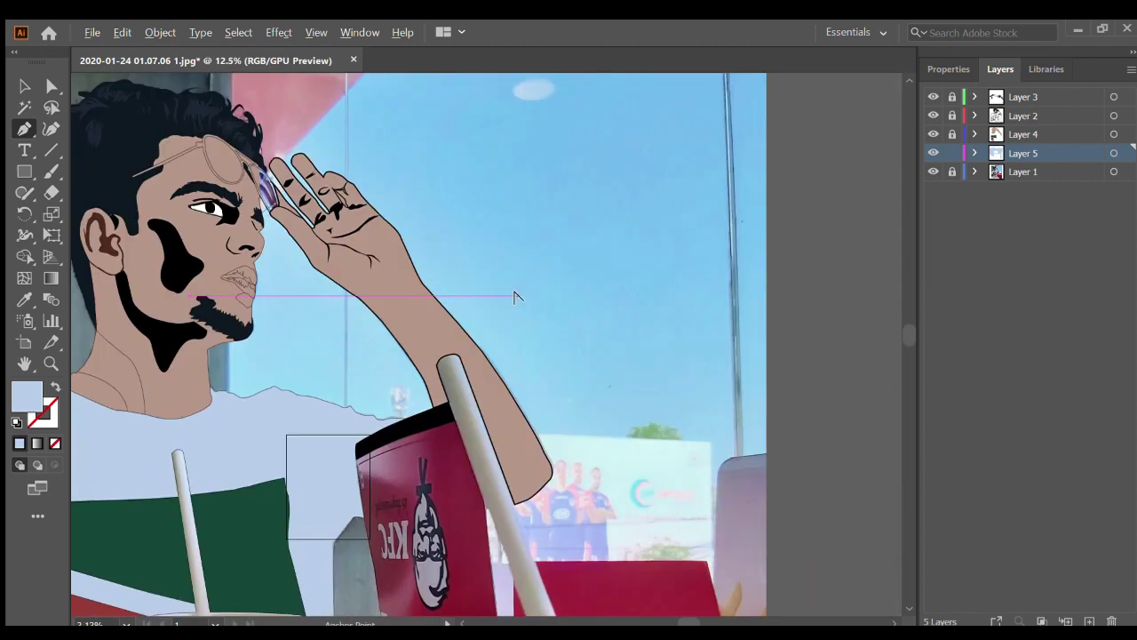
scroll(515, 297, up, 2)
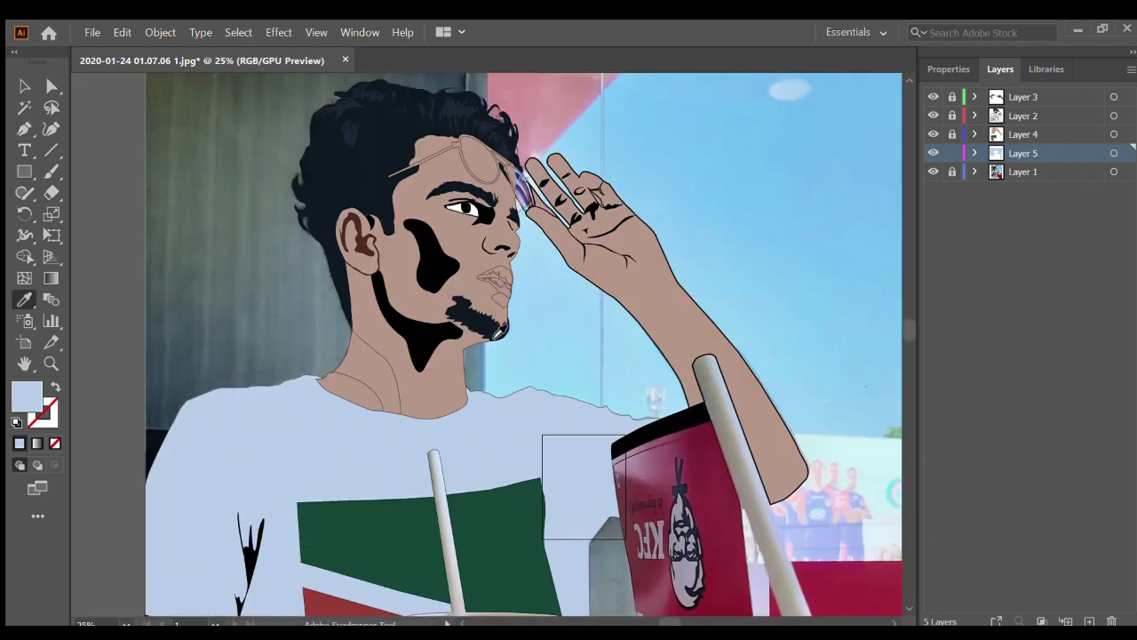
click(498, 331)
scroll(498, 330, up, 3)
scroll(513, 304, up, 3)
scroll(504, 344, up, 3)
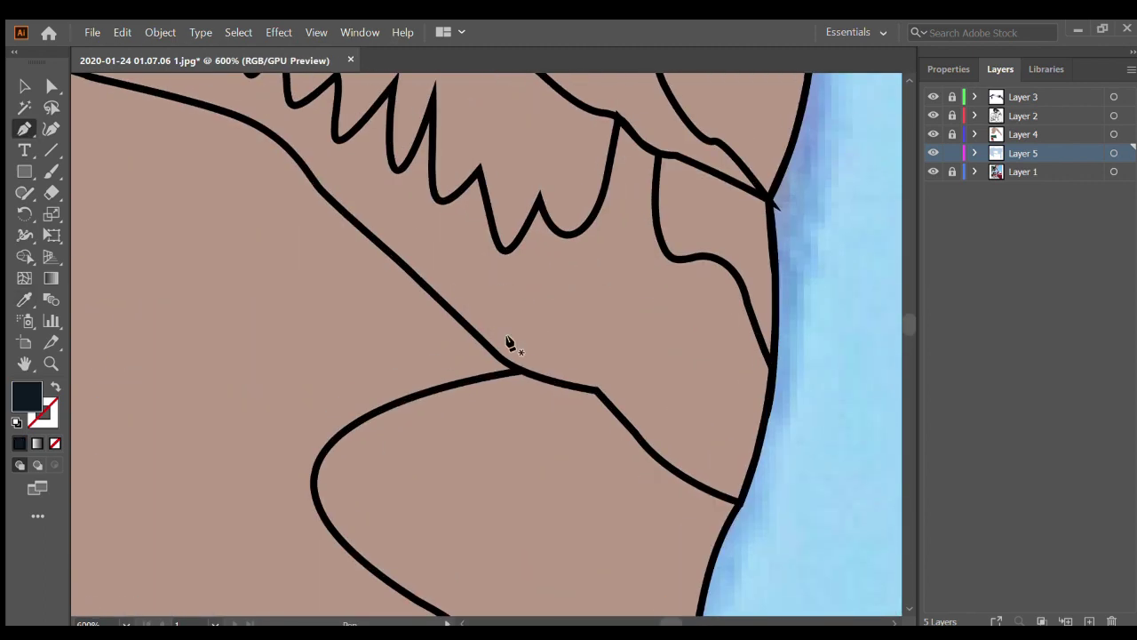
click(413, 397)
scroll(413, 400, down, 3)
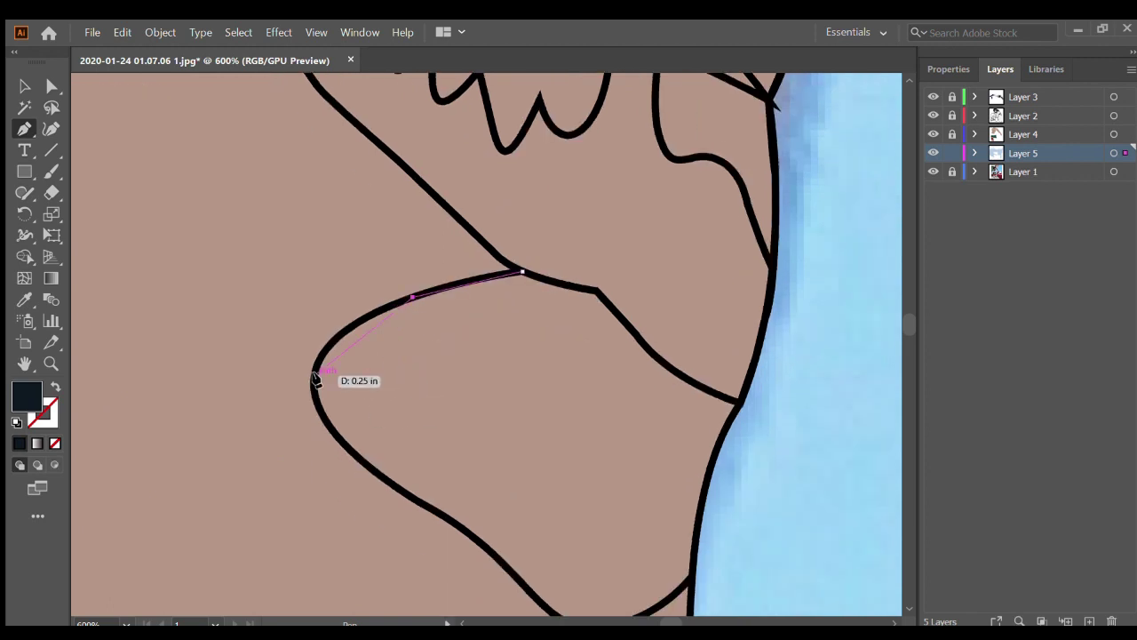
click(384, 480)
scroll(426, 453, down, 3)
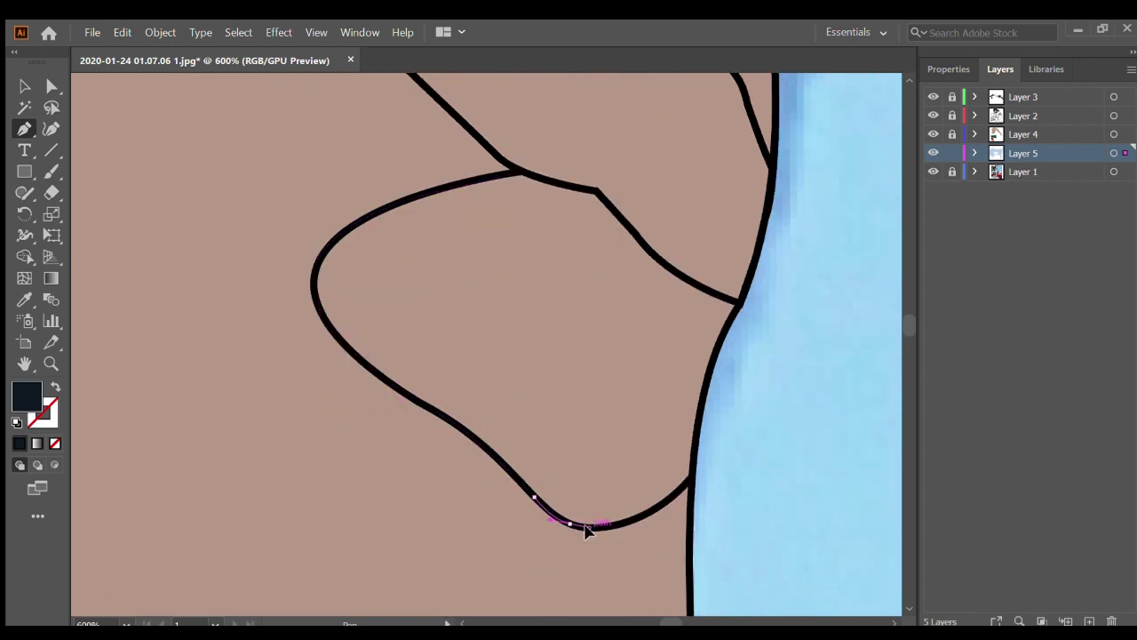
Complete the dark shape along the bottom curve and face line, closing and selecting it
click(711, 369)
click(740, 303)
click(725, 299)
click(668, 266)
click(655, 256)
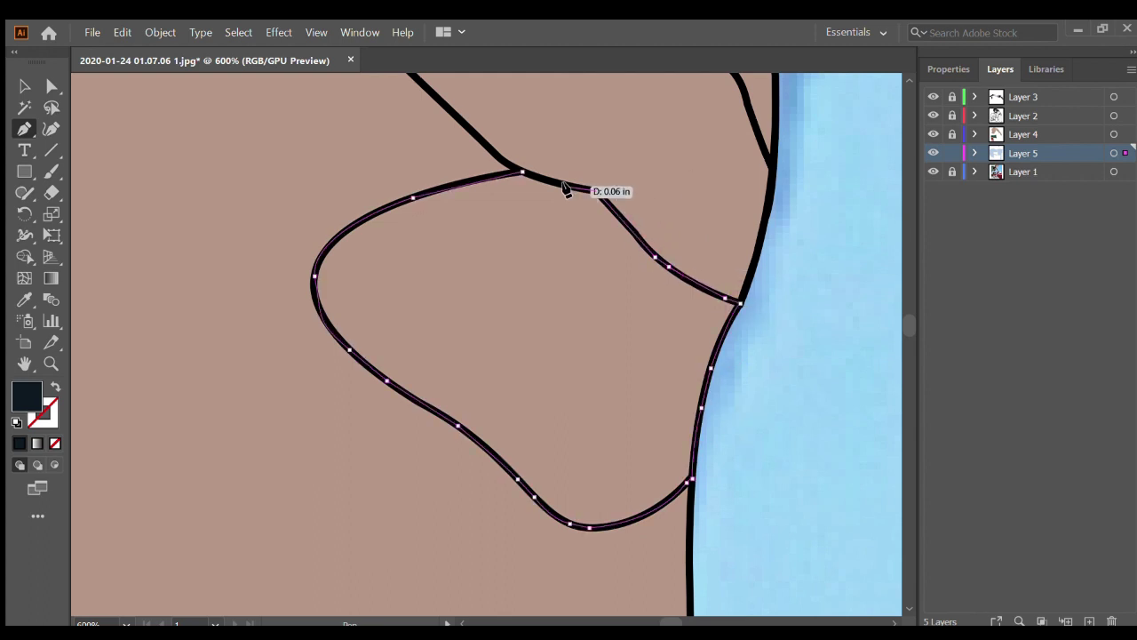
click(524, 172)
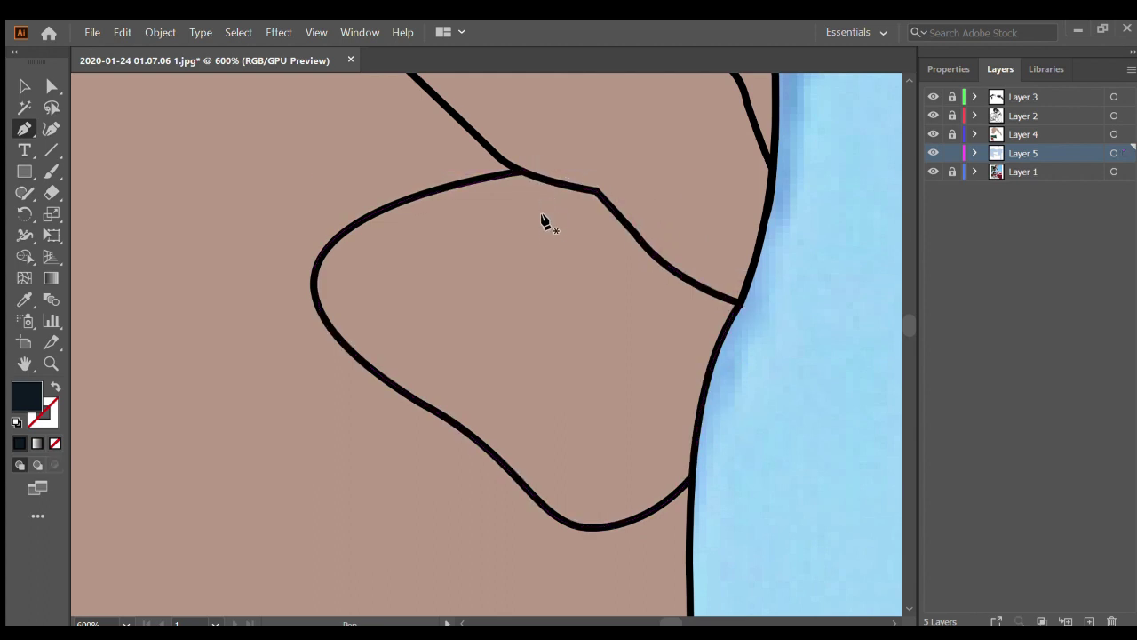
ctrl+click(554, 276)
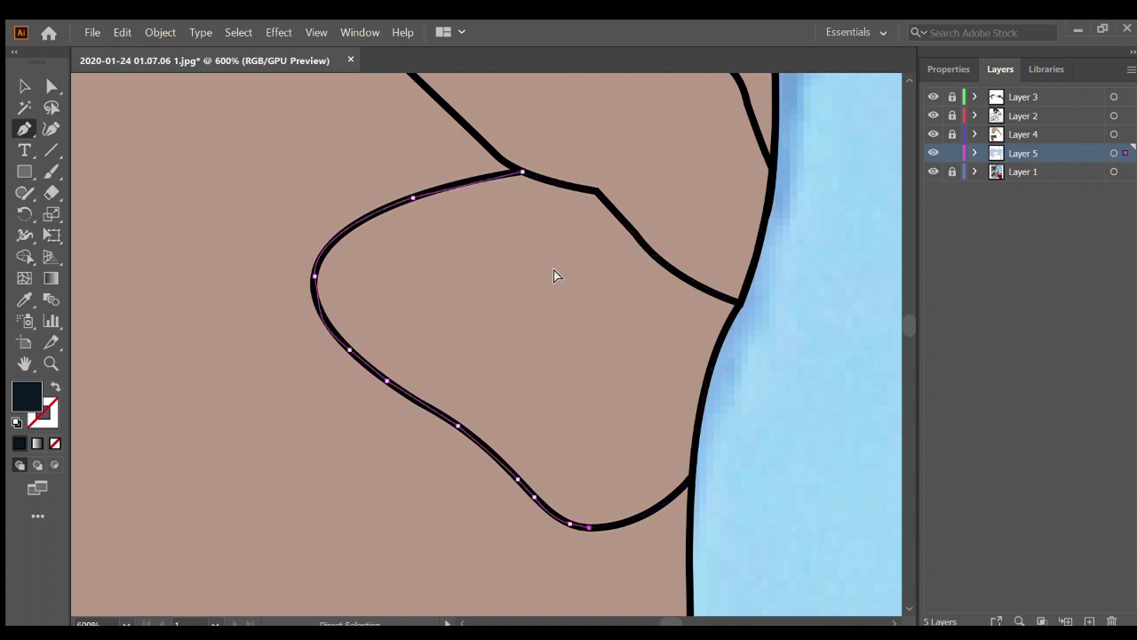
Unlock Layer 4 and trace the shadow's curved left edge and bottom curve
click(952, 134)
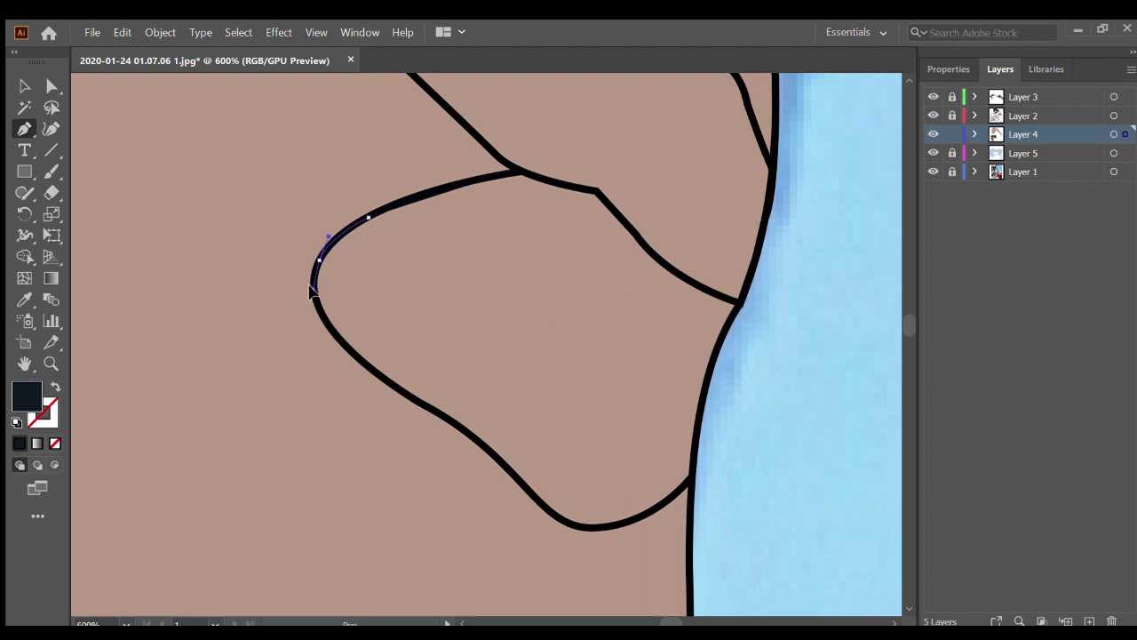
drag(331, 325, 365, 339)
mouse_move(426, 406)
mouse_down()
mouse_move(469, 438)
mouse_move(434, 355)
mouse_up()
click(476, 442)
click(503, 468)
click(477, 396)
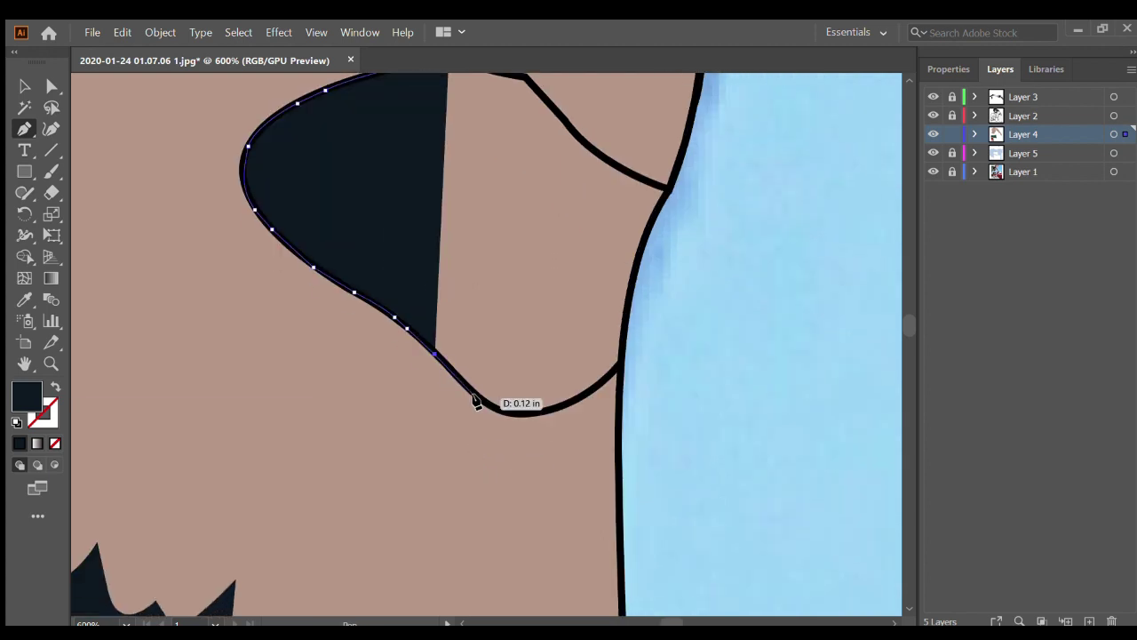
click(586, 394)
Curve the shadow edge back up and close the under-lip shadow shape
click(667, 188)
scroll(657, 222, up, 2)
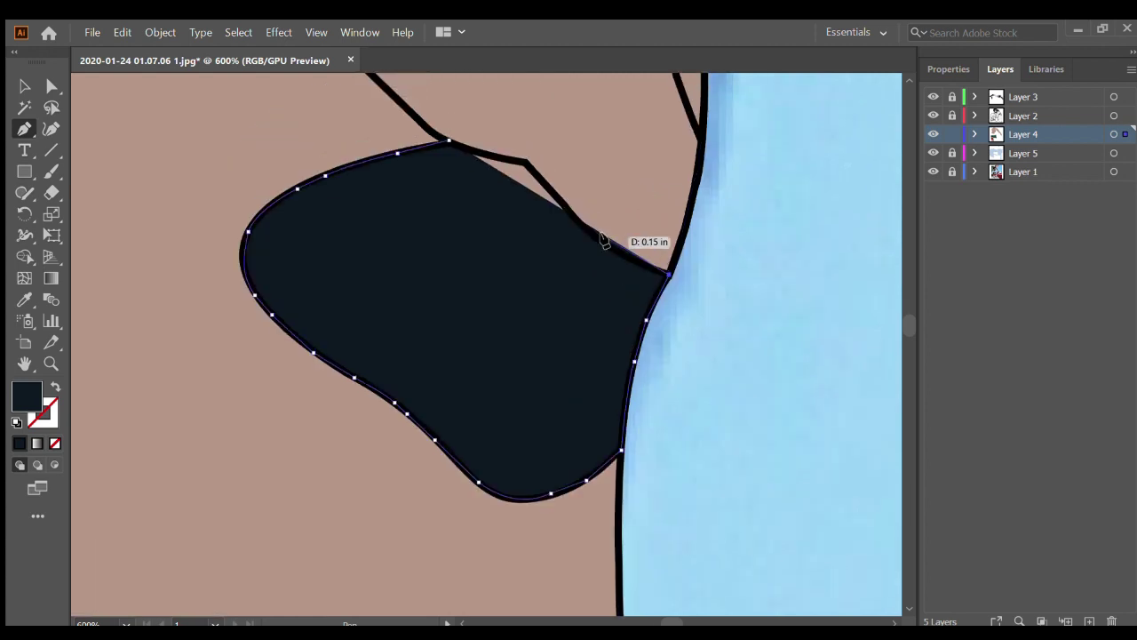
drag(558, 199, 524, 163)
click(449, 142)
scroll(509, 277, down, 3)
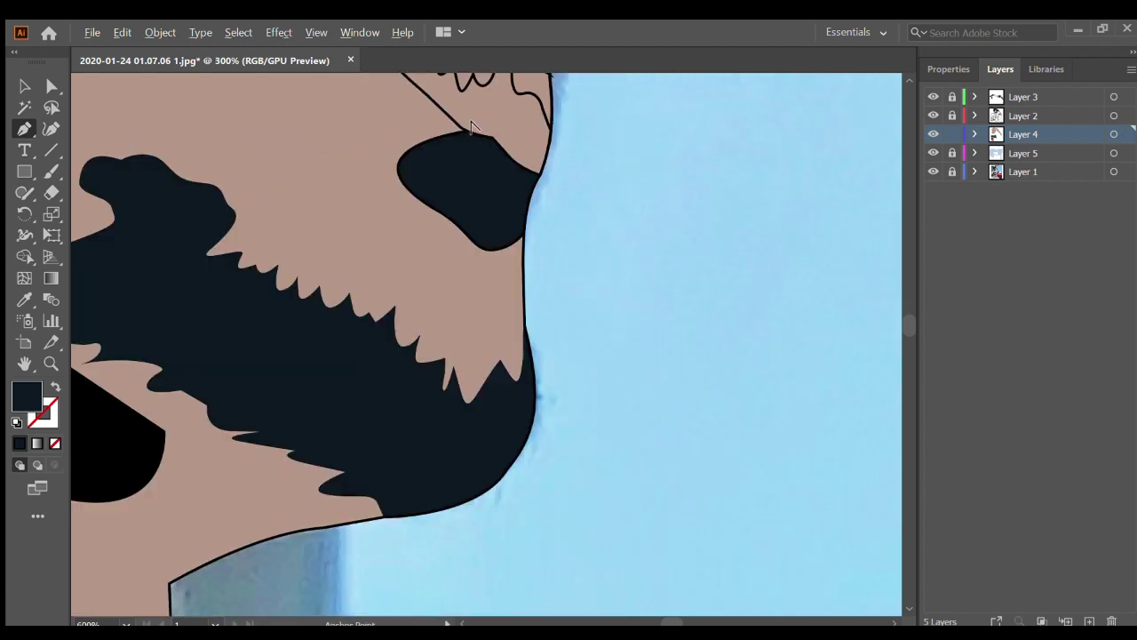
scroll(509, 277, down, 3)
scroll(509, 277, down, 2)
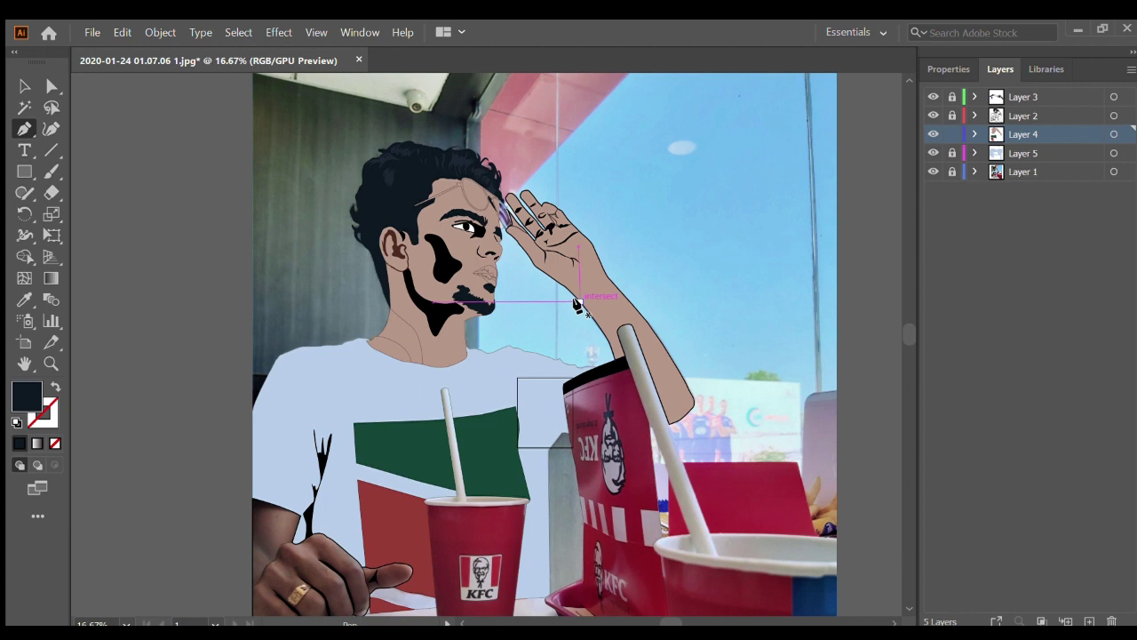
Start the skin-toned Pen path with anchors along the sleeve edge and shoulder curve
scroll(410, 476, down, 2)
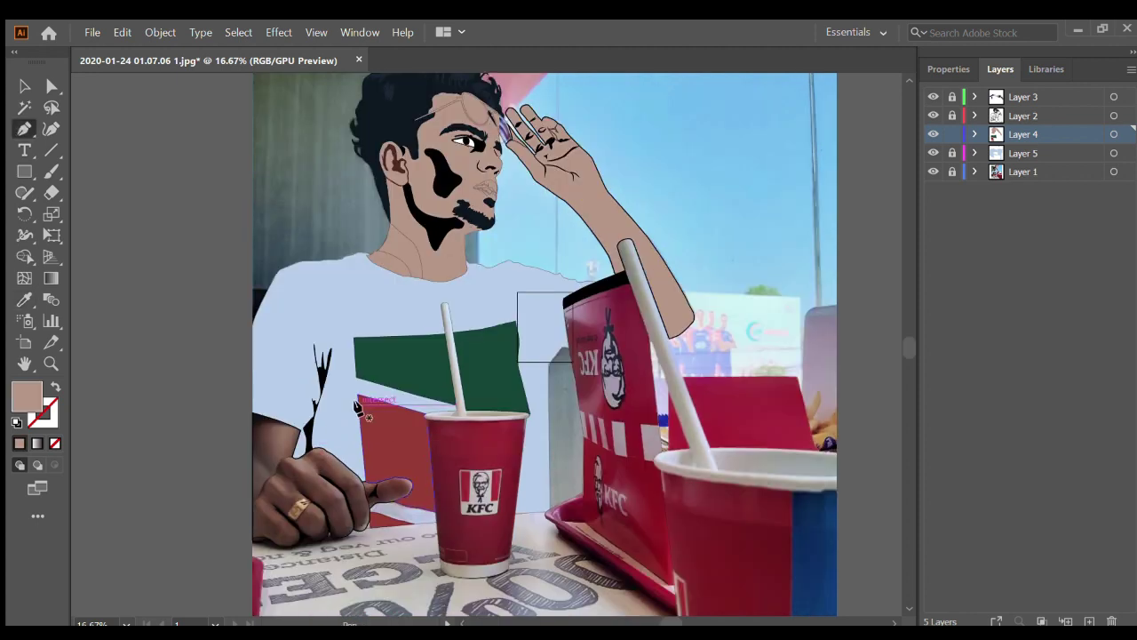
scroll(263, 453, up, 5)
scroll(257, 436, up, 3)
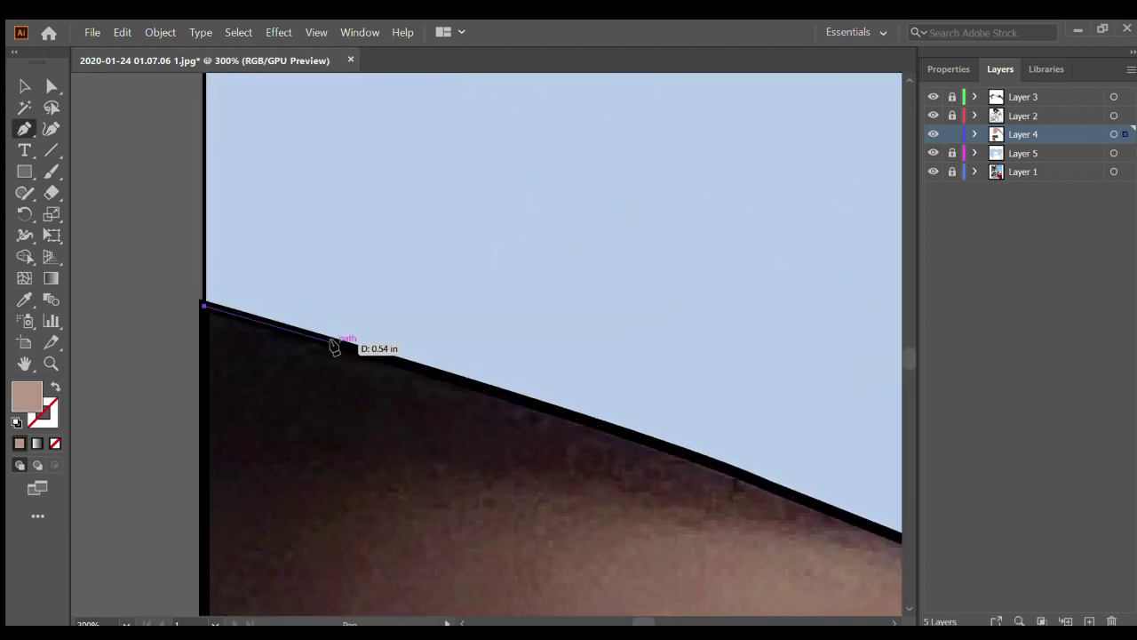
click(334, 347)
click(551, 368)
scroll(551, 368, down, 2)
click(736, 337)
scroll(735, 337, right, 6)
click(700, 433)
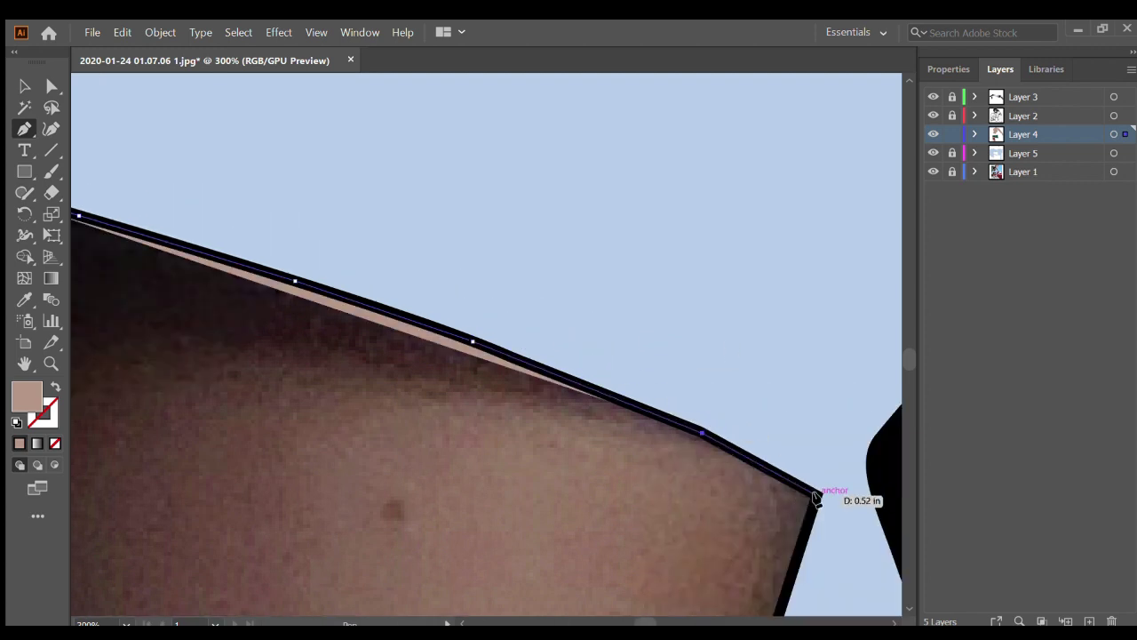
click(814, 498)
scroll(780, 488, down, 3)
click(755, 458)
scroll(767, 456, down, 5)
scroll(720, 461, up, 6)
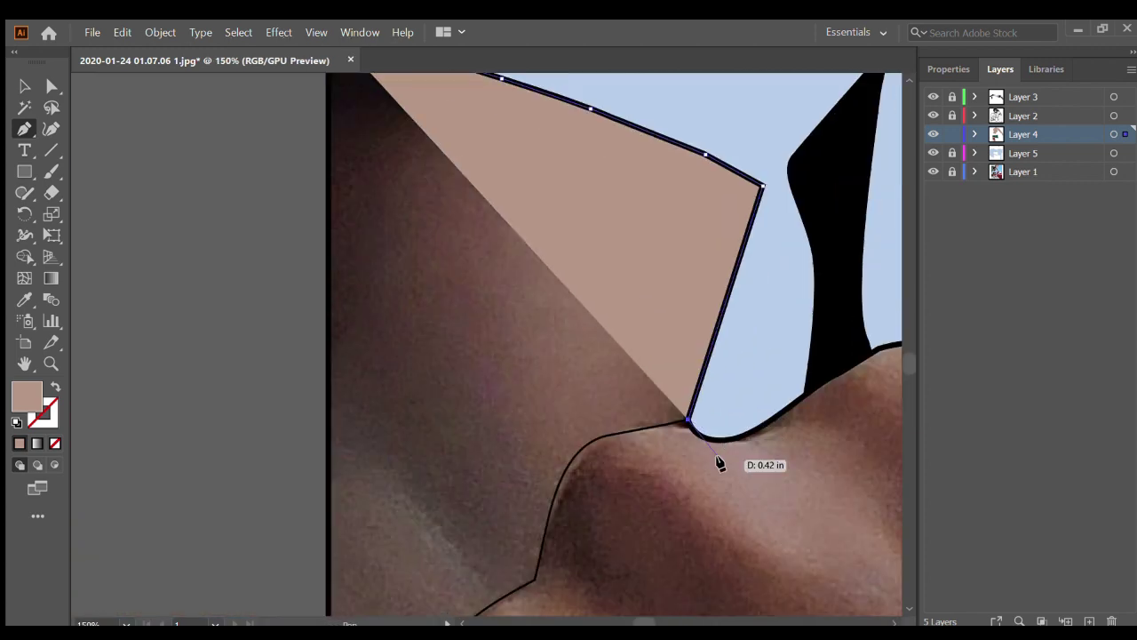
click(754, 433)
scroll(755, 432, right, 5)
click(575, 369)
click(613, 346)
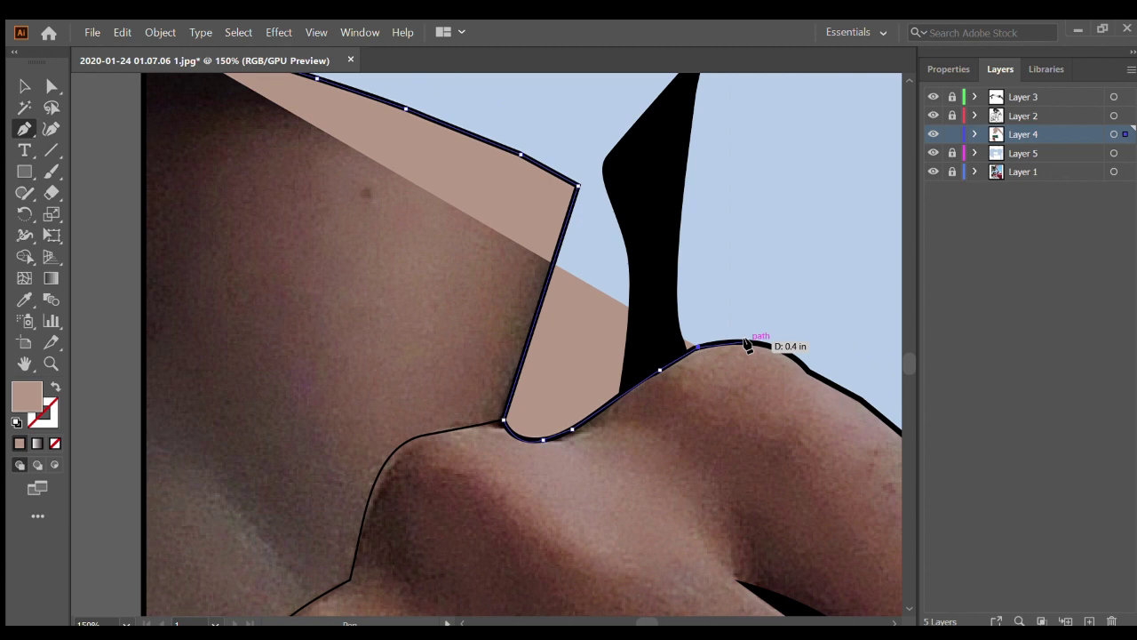
click(664, 342)
click(738, 381)
scroll(736, 384, right, 2)
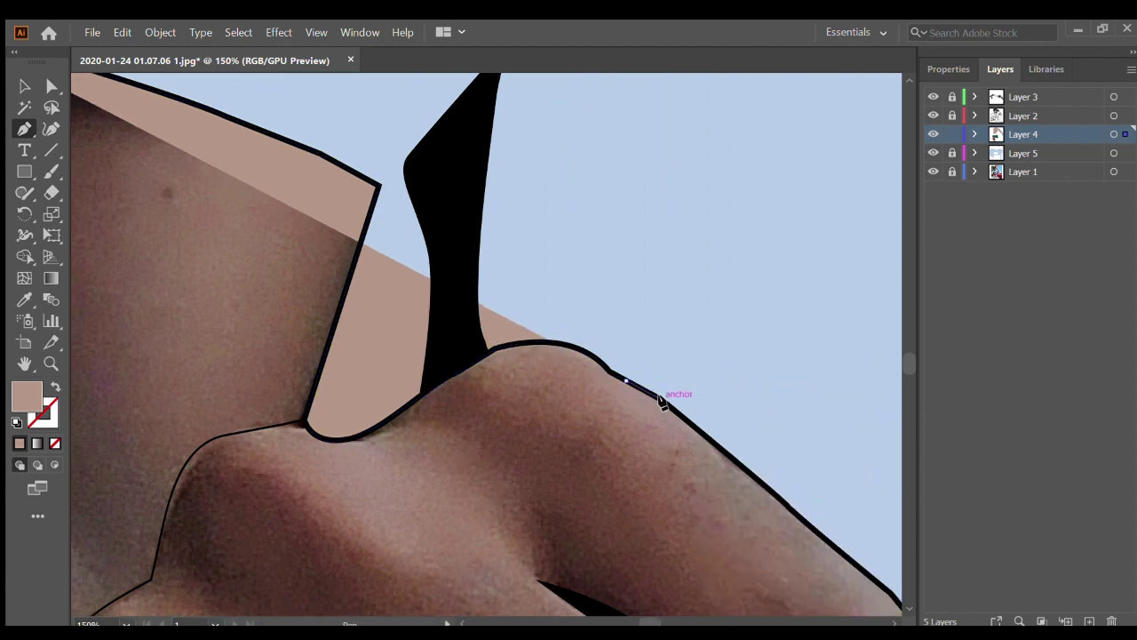
Continue the skin outline along the arm's upper edge onto the top of the thumb
click(662, 400)
scroll(767, 485, down, 3)
click(639, 399)
scroll(706, 385, up, 3)
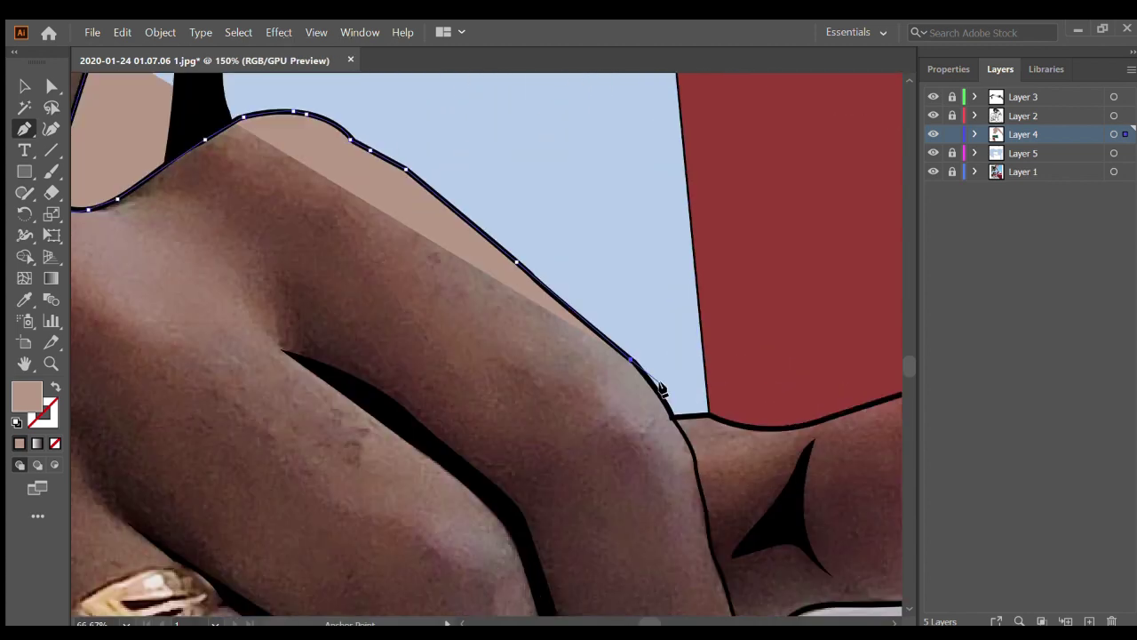
scroll(672, 411, down, 5)
scroll(680, 431, up, 5)
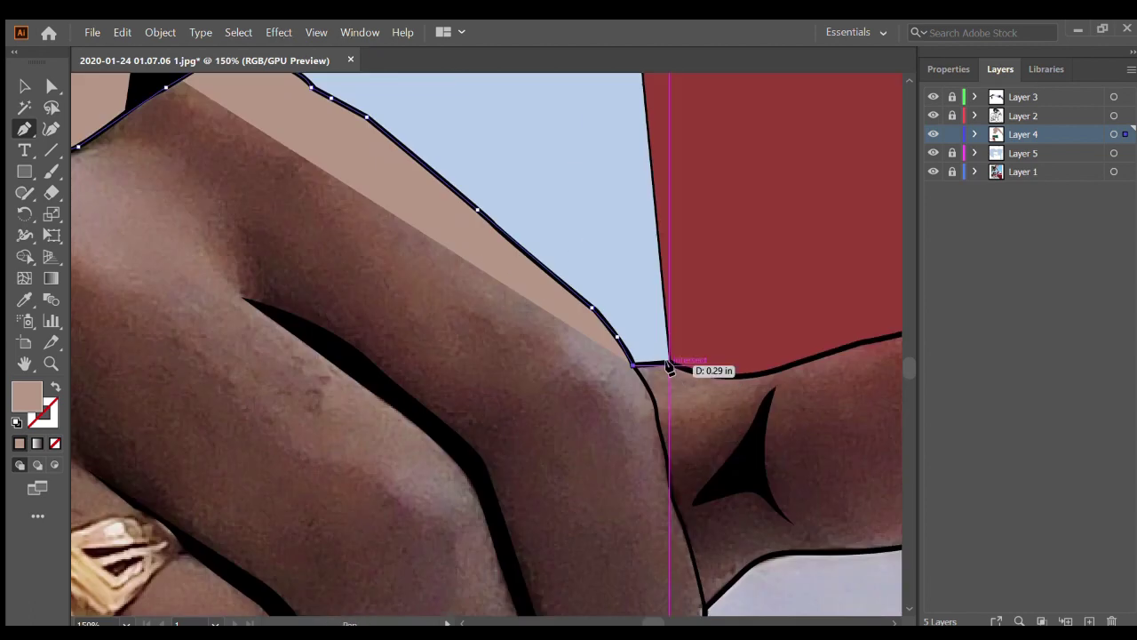
scroll(718, 376, right, 1)
scroll(702, 356, right, 1)
click(662, 352)
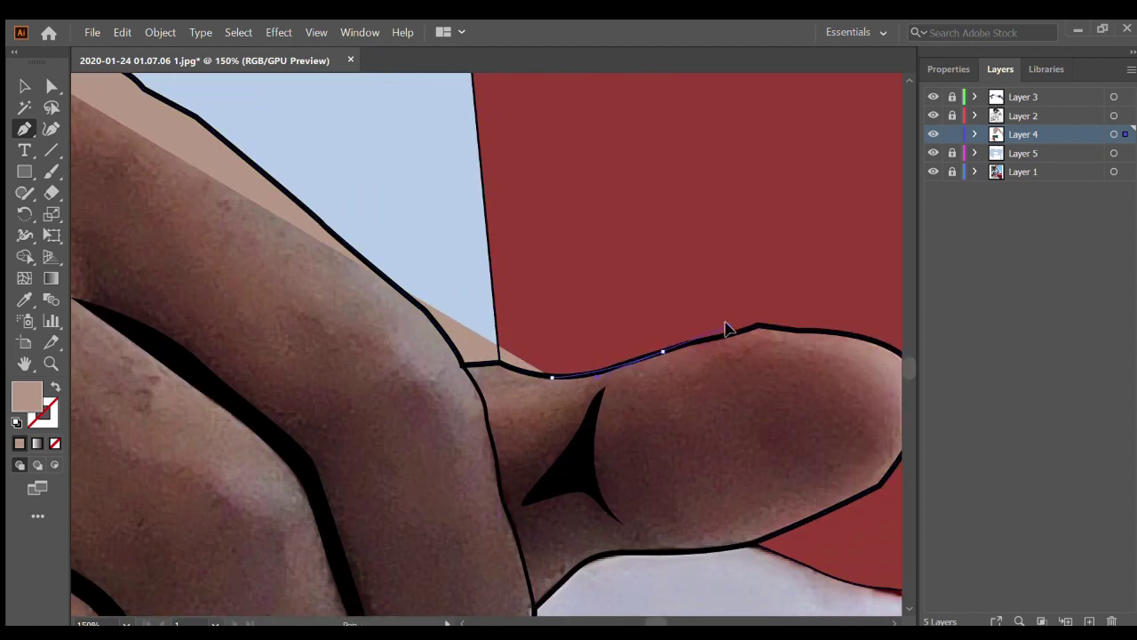
click(694, 341)
click(756, 326)
click(774, 327)
scroll(774, 330, right, 1)
scroll(710, 332, right, 1)
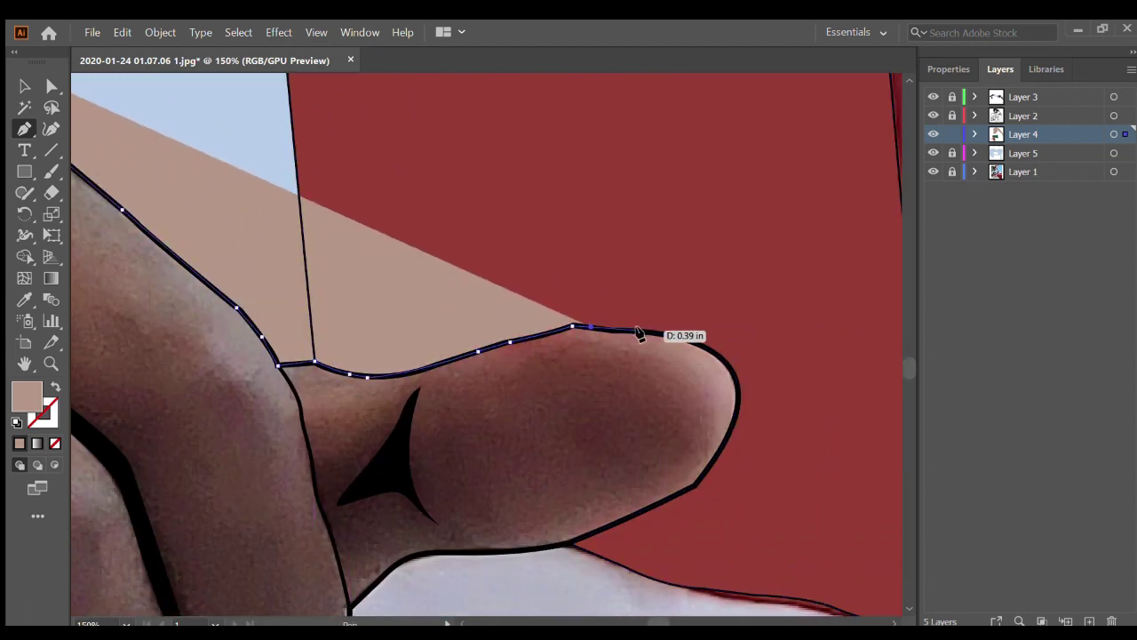
click(640, 331)
click(658, 332)
scroll(658, 336, right, 1)
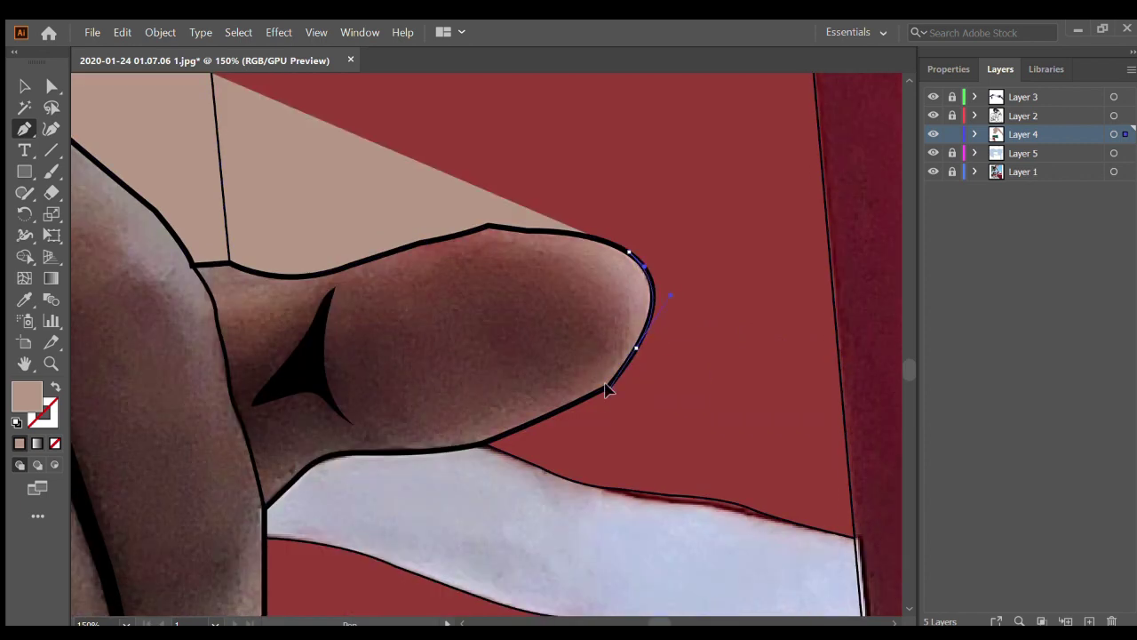
Trace the path around the thumb tip and along its lower edge to the thumb's base
click(607, 388)
click(537, 420)
click(485, 441)
click(397, 453)
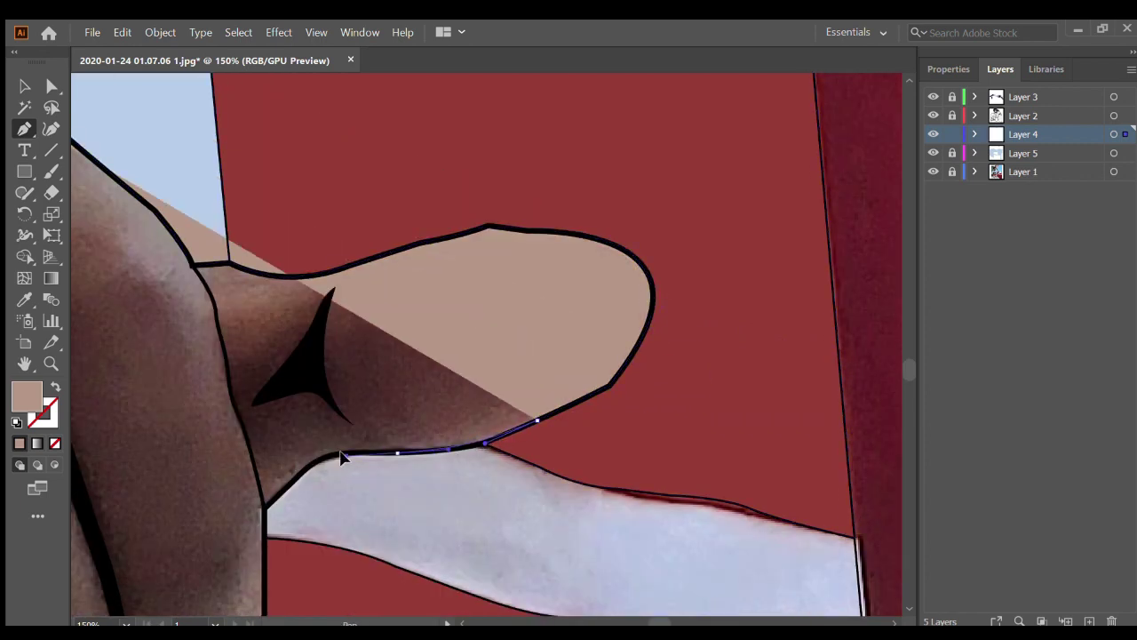
click(342, 456)
Curve the path along the hand's lower outline, under the fingers and along the knuckles
key(ctrl+0)
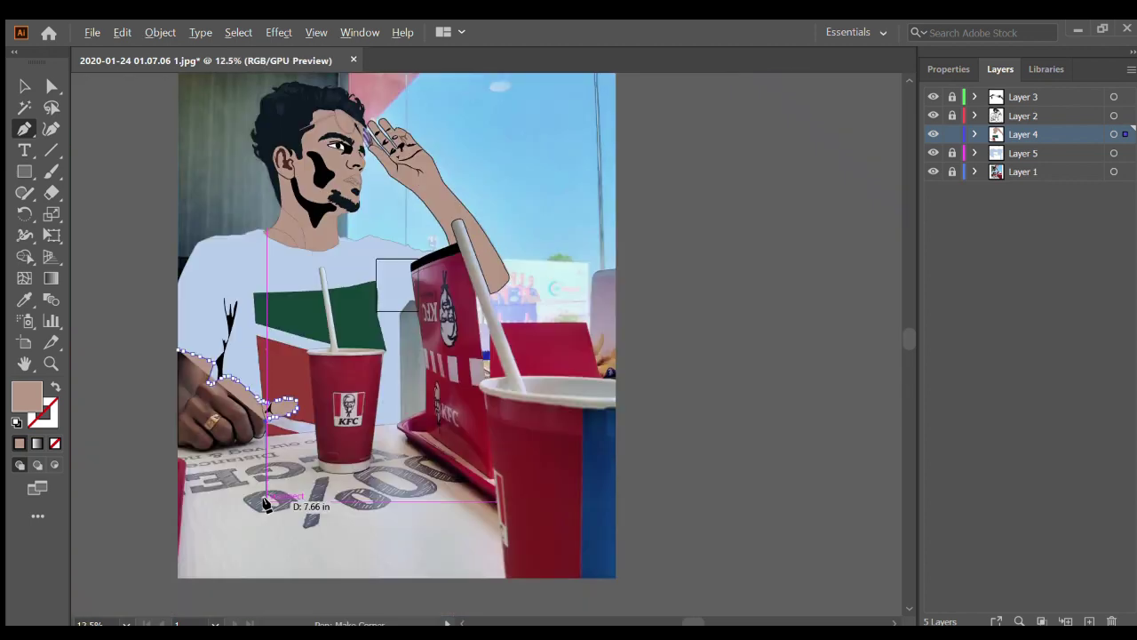
key(ctrl+0)
scroll(284, 430, up, 5)
scroll(634, 451, up, 4)
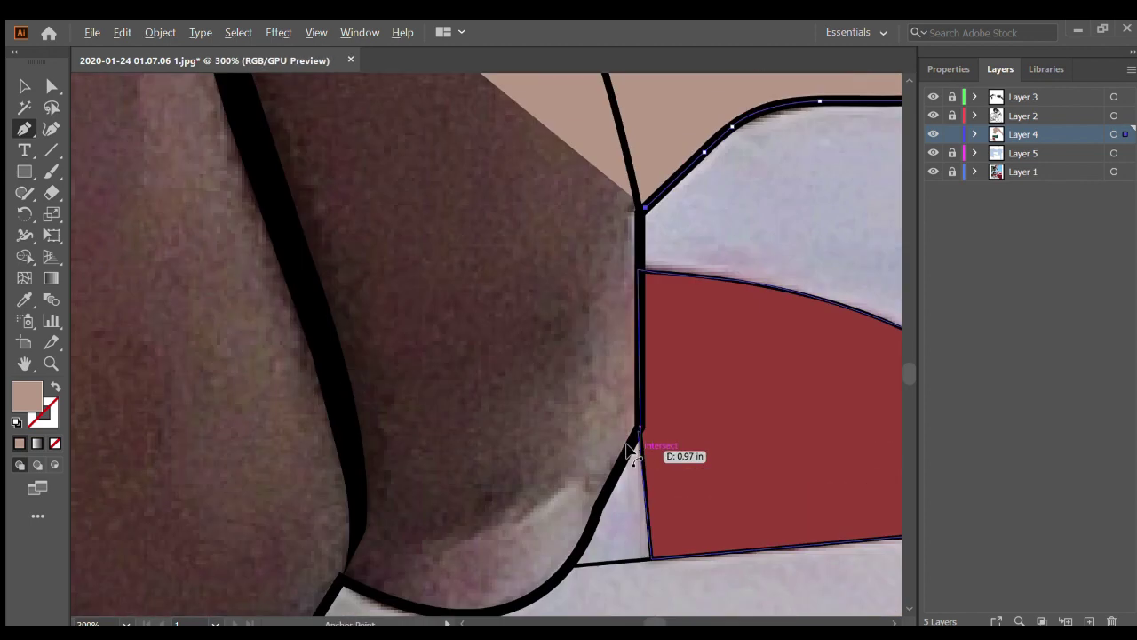
click(640, 329)
click(593, 416)
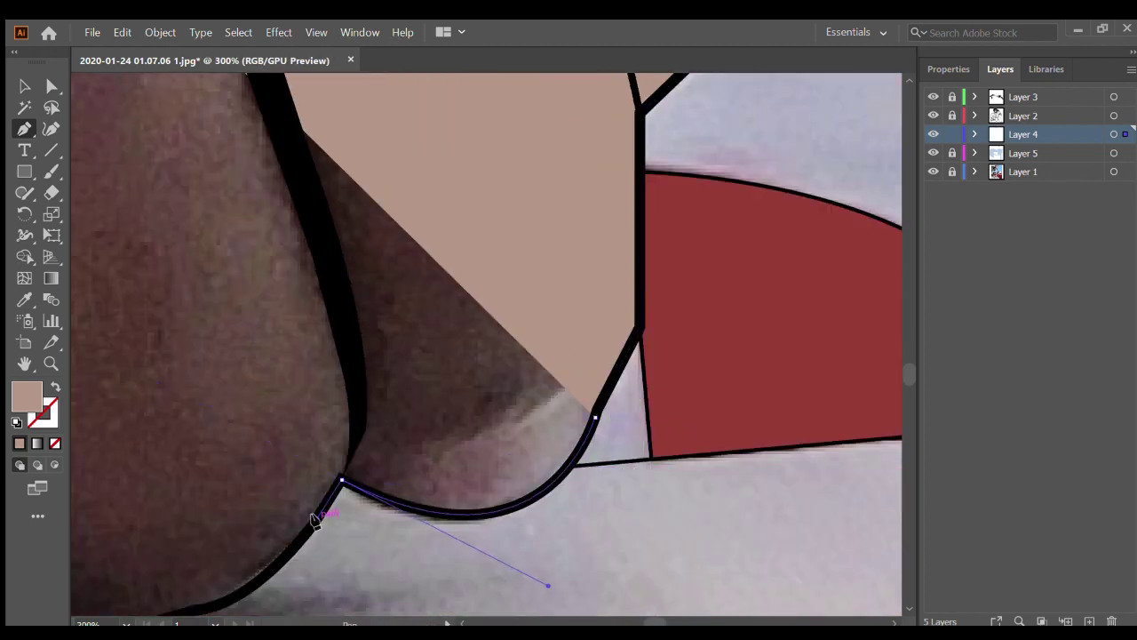
scroll(315, 521, down, 2)
scroll(316, 522, left, 3)
click(400, 527)
drag(259, 555, 231, 548)
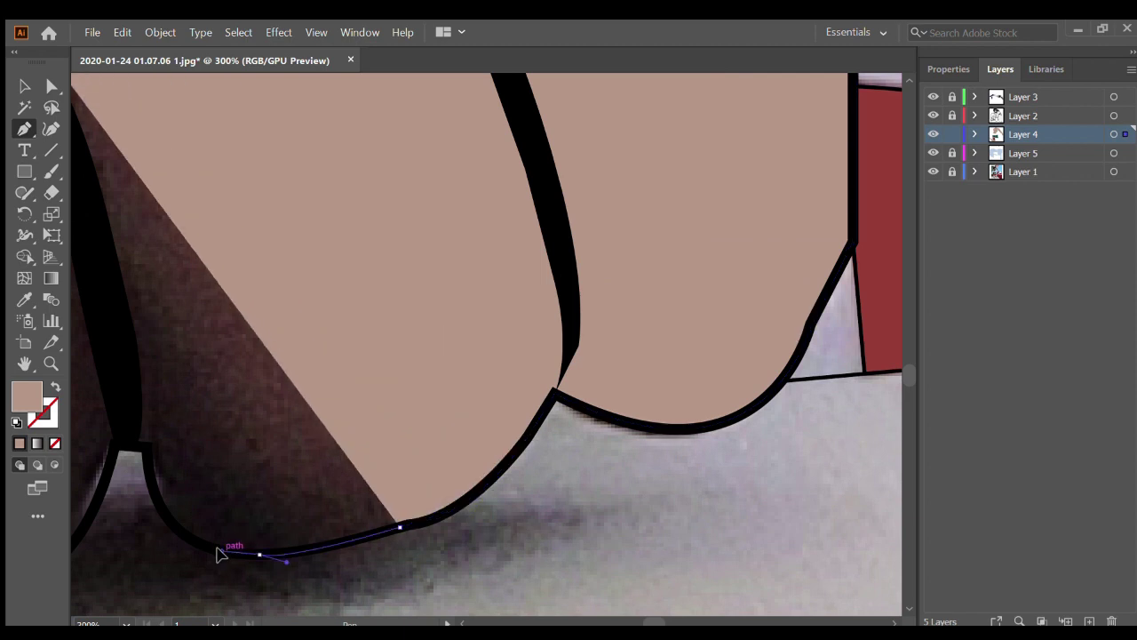
click(222, 551)
drag(147, 451, 153, 410)
drag(113, 445, 127, 473)
scroll(127, 472, left, 3)
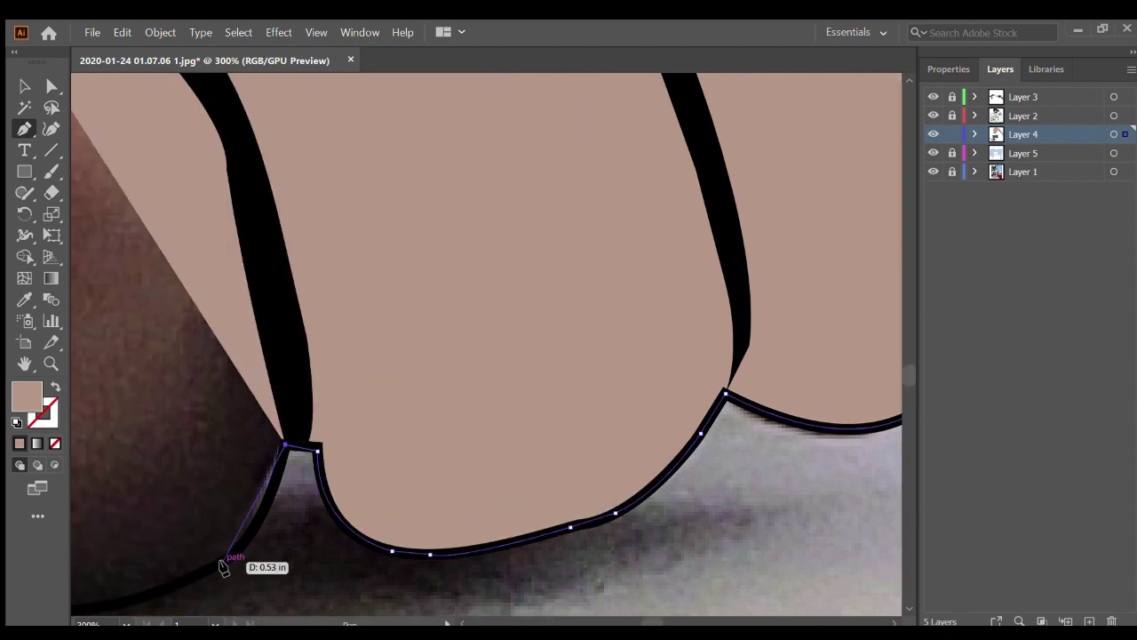
scroll(223, 566, left, 3)
drag(388, 549, 185, 563)
scroll(186, 563, down, 2)
scroll(186, 563, left, 4)
drag(362, 490, 252, 444)
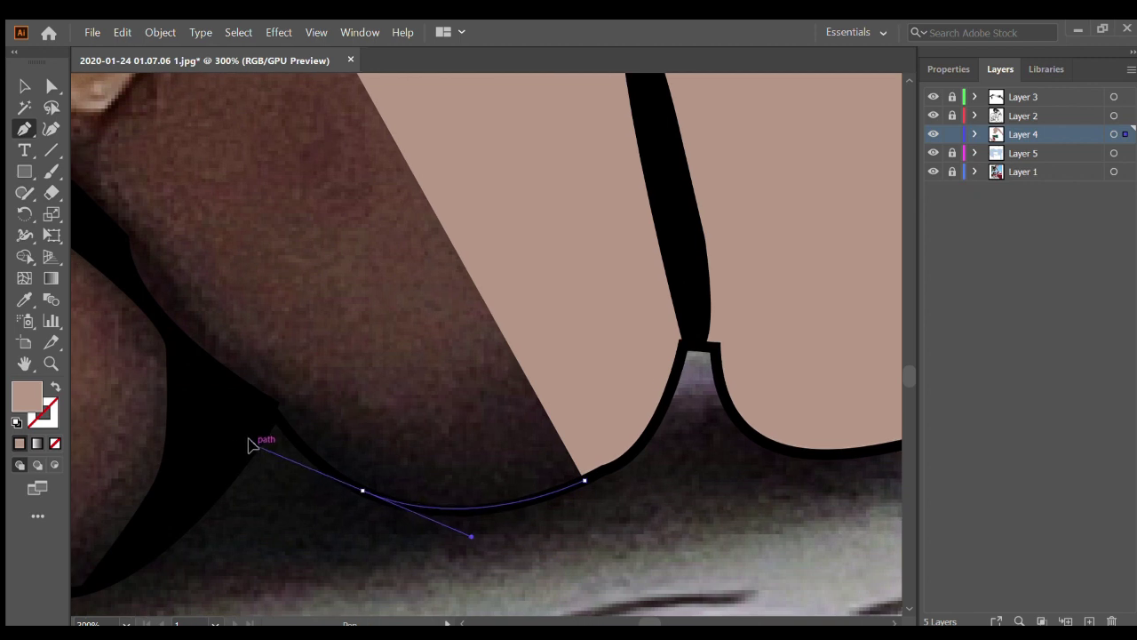
Finish the hand shape with anchors along the fingers' lower curve to the hand's left edge
scroll(284, 440, down, 2)
scroll(300, 453, down, 5)
scroll(287, 459, up, 1)
scroll(287, 459, left, 2)
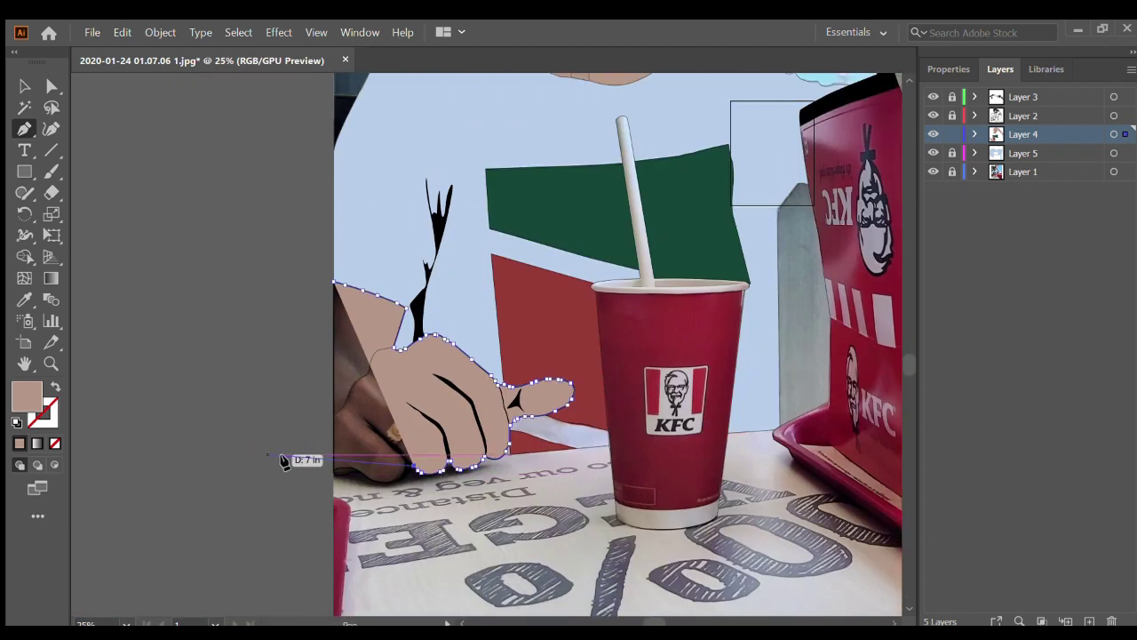
scroll(732, 398, up, 5)
click(690, 460)
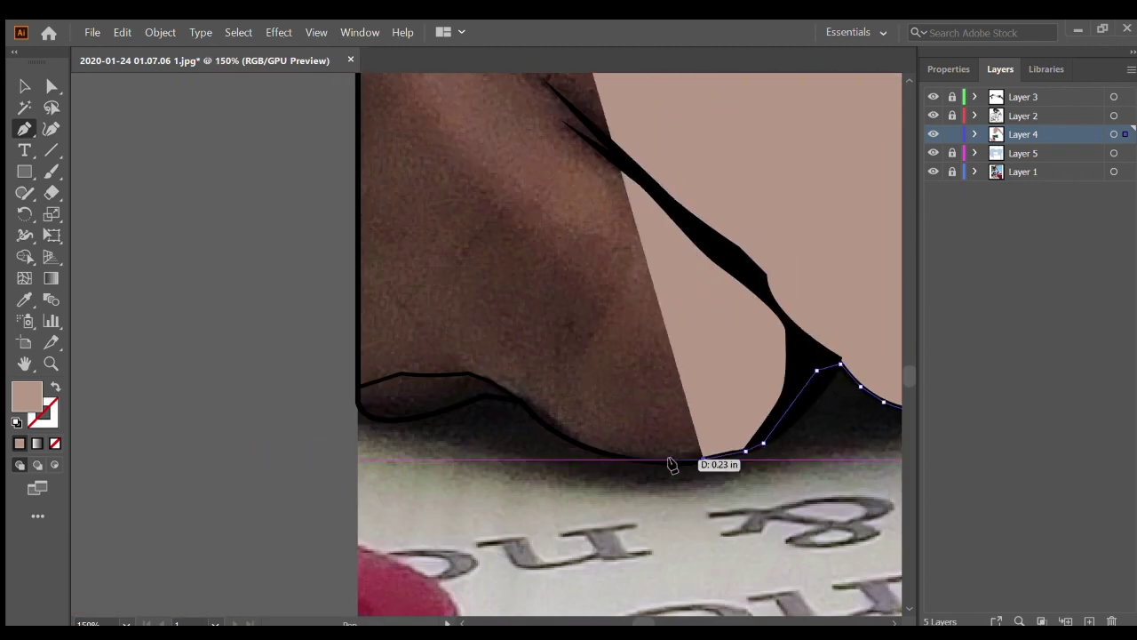
scroll(672, 462, up, 3)
click(645, 461)
click(485, 427)
click(364, 373)
scroll(275, 298, down, 2)
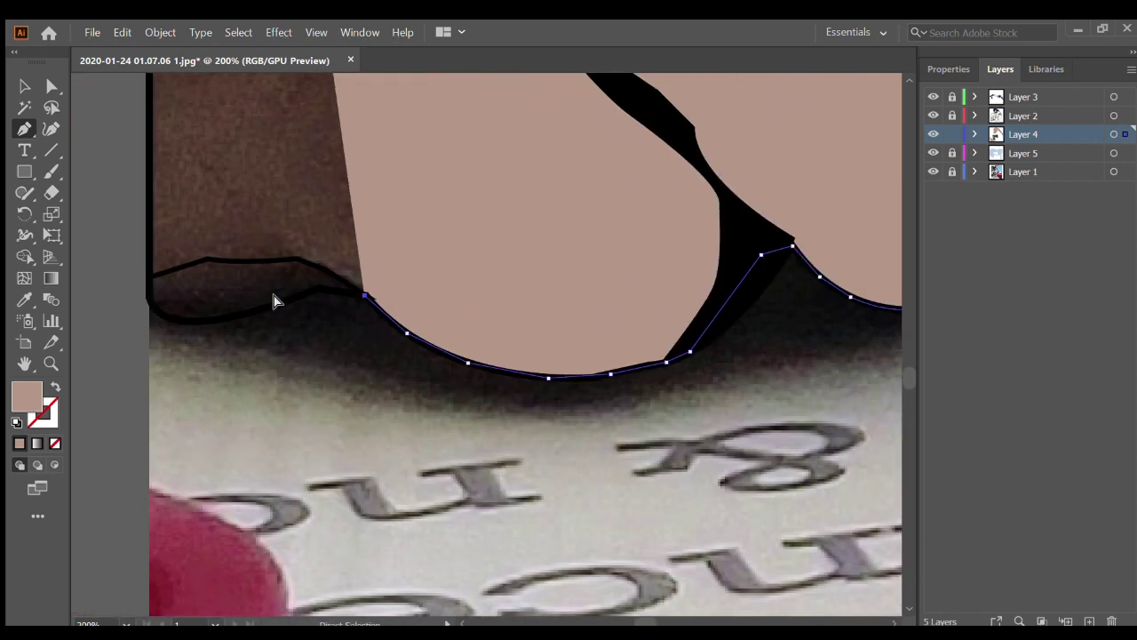
scroll(275, 299, left, 1)
click(201, 308)
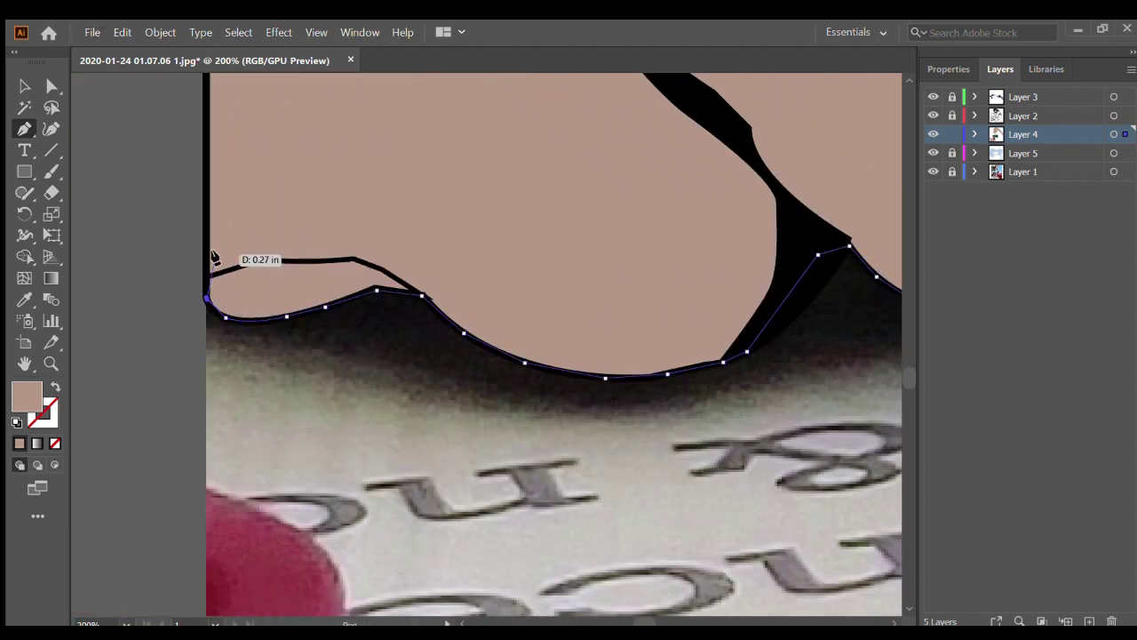
scroll(214, 201, up, 5)
scroll(215, 199, up, 3)
scroll(211, 178, up, 3)
scroll(208, 167, down, 5)
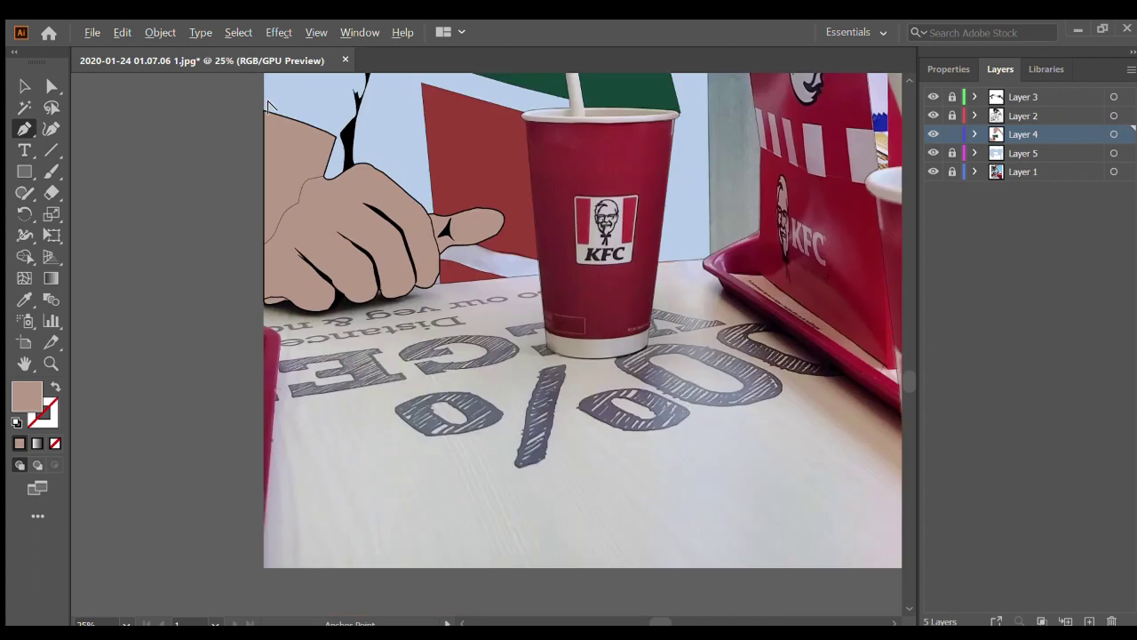
scroll(266, 177, down, 3)
scroll(370, 187, up, 4)
scroll(212, 338, right, 1)
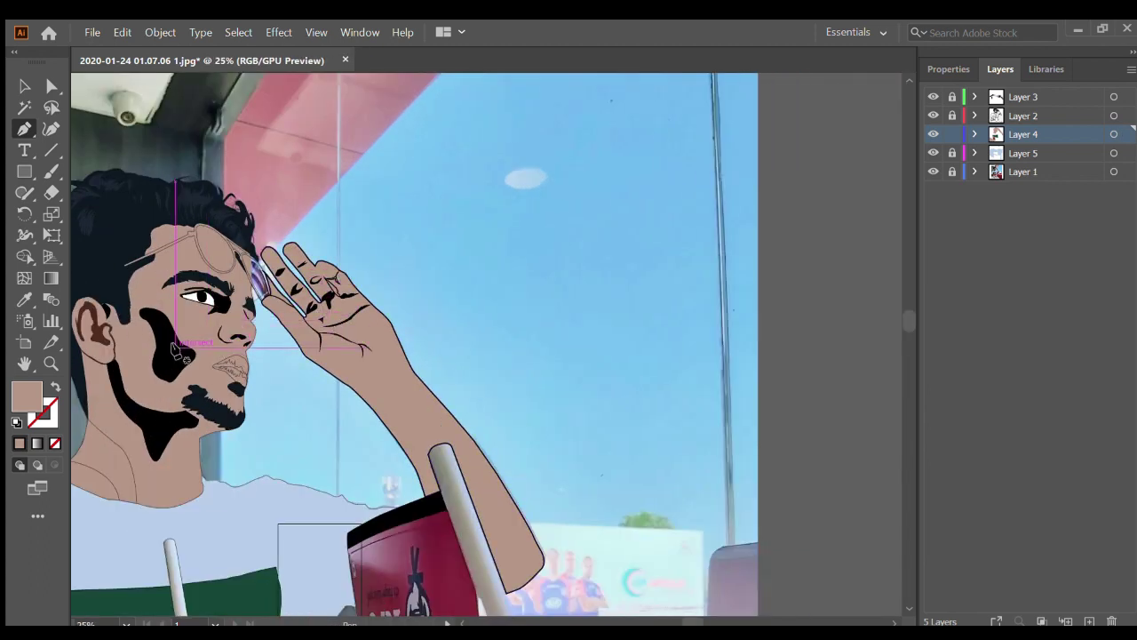
Unlock the face layer and refill the black cheek shadow with sampled skin shading
click(951, 133)
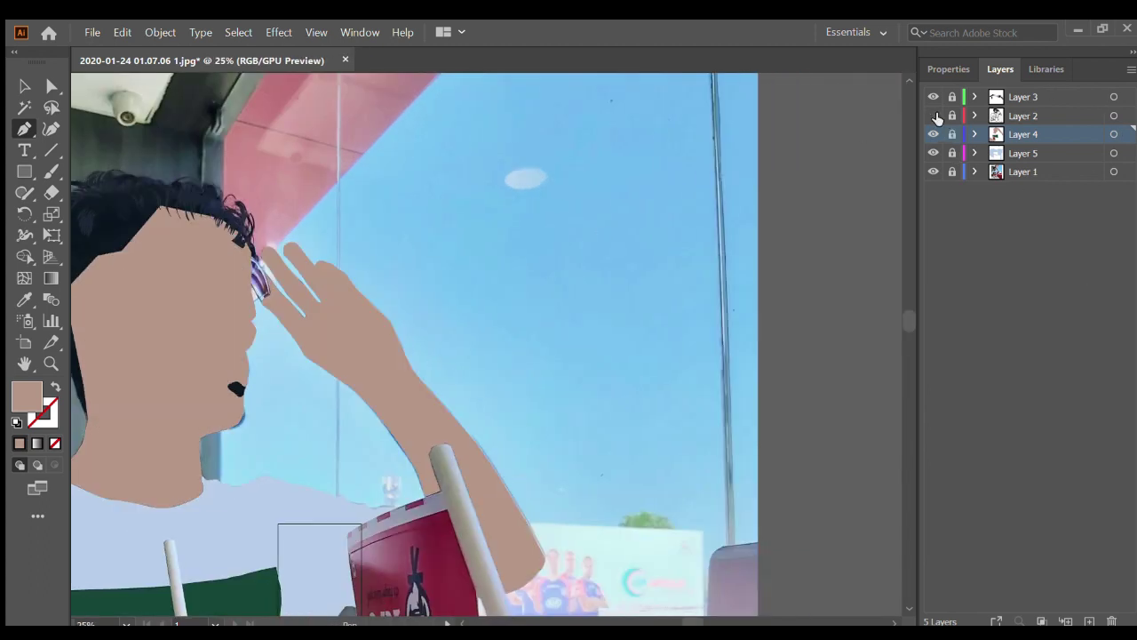
scroll(266, 355, left, 2)
scroll(311, 360, left, 1)
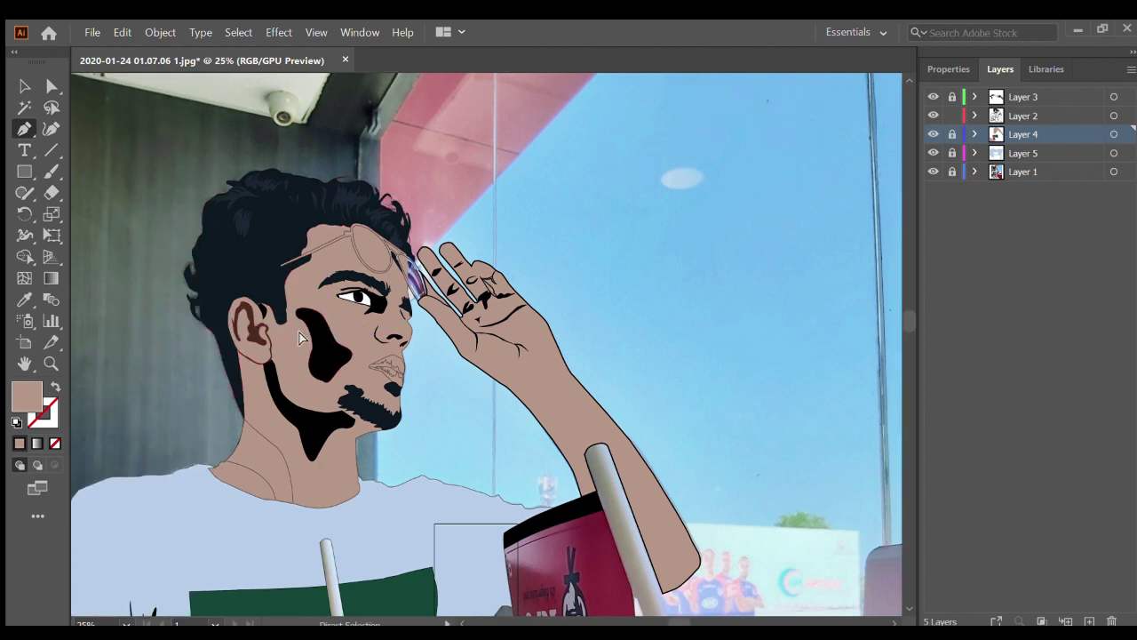
ctrl+click(359, 363)
click(357, 347)
click(948, 69)
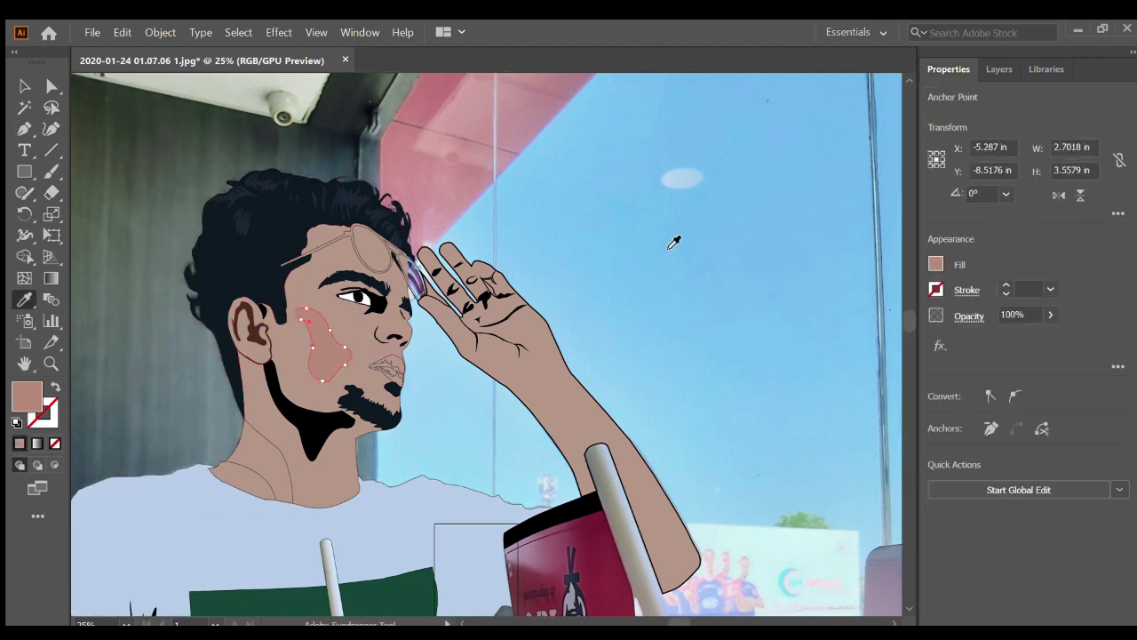
key(ctrl+shift+a)
Give the eye-corner, nose and jaw shadows the same brownish cheek shading colour
scroll(350, 334, up, 5)
scroll(349, 334, down, 4)
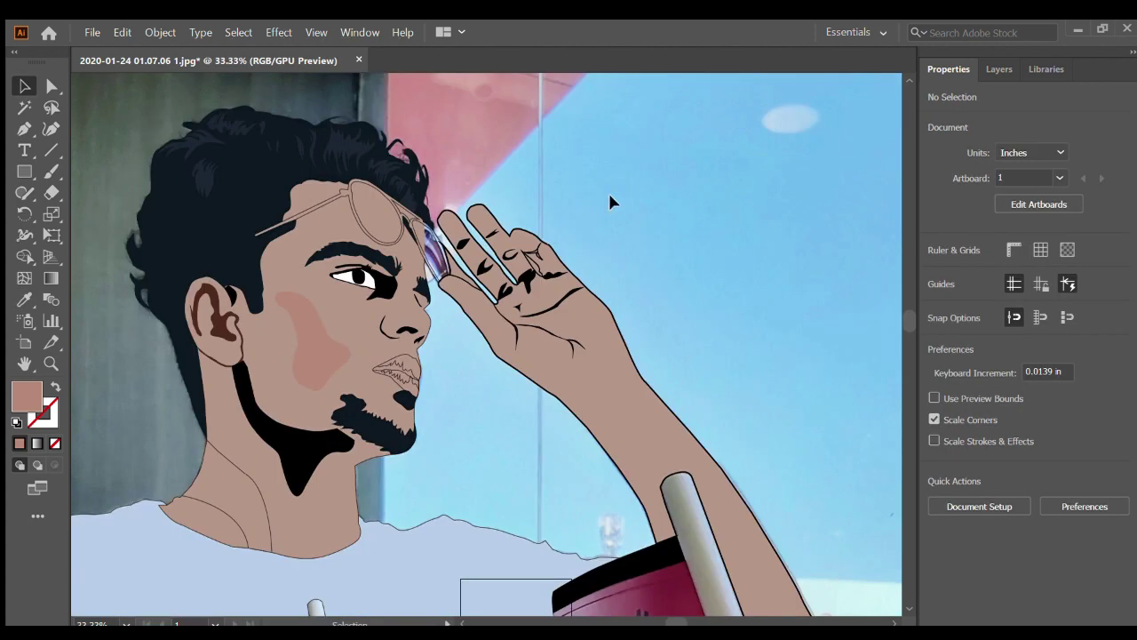
click(388, 297)
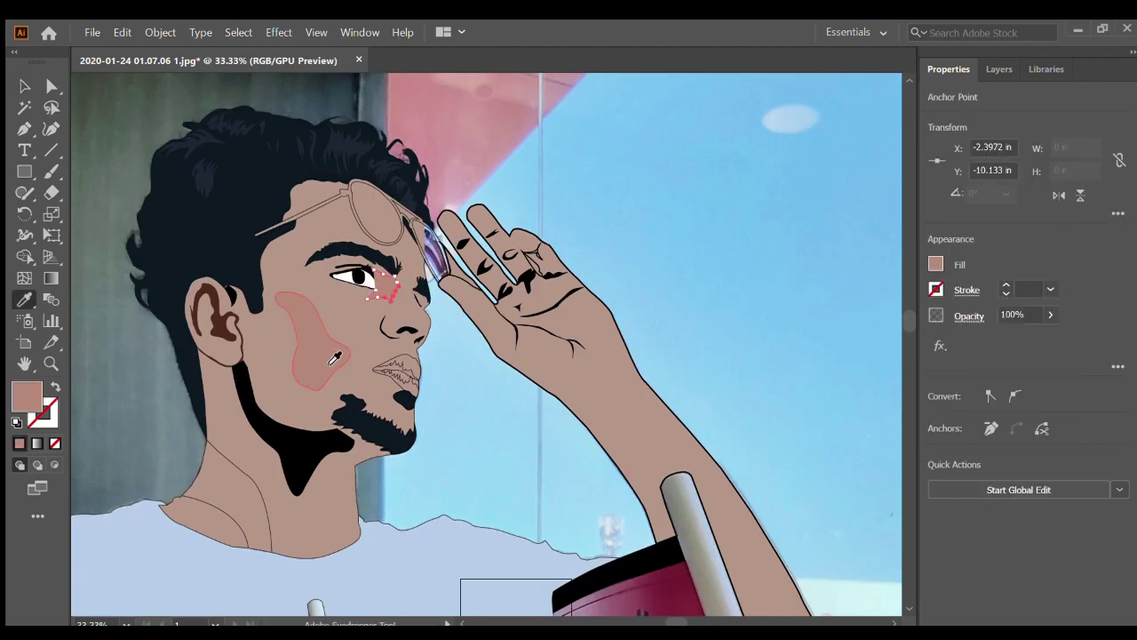
click(393, 334)
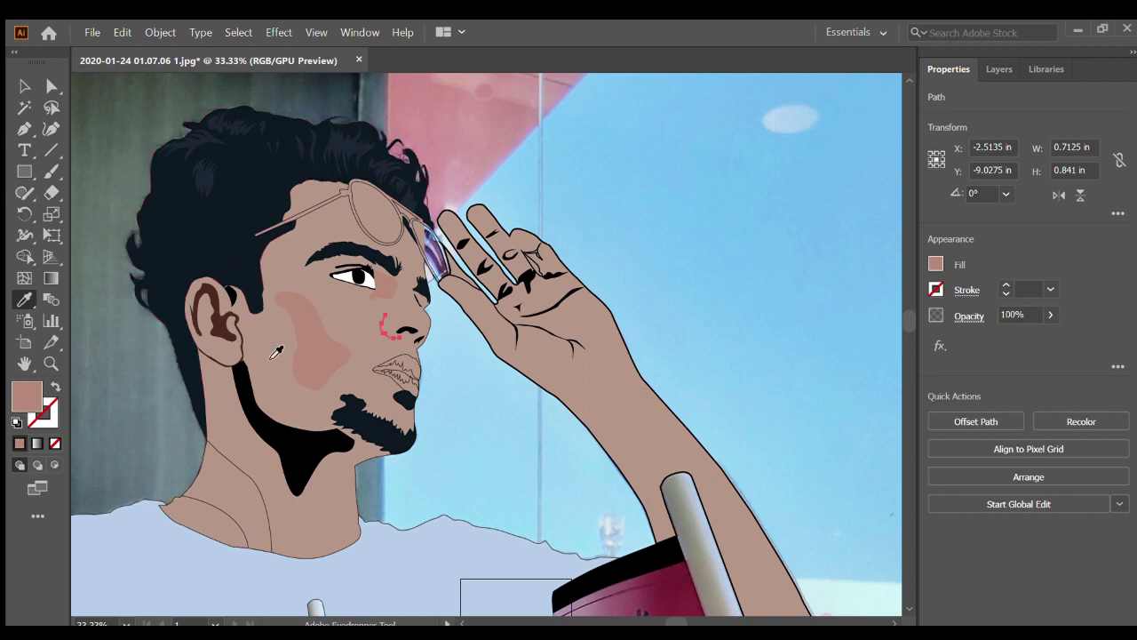
ctrl+click(291, 427)
click(323, 366)
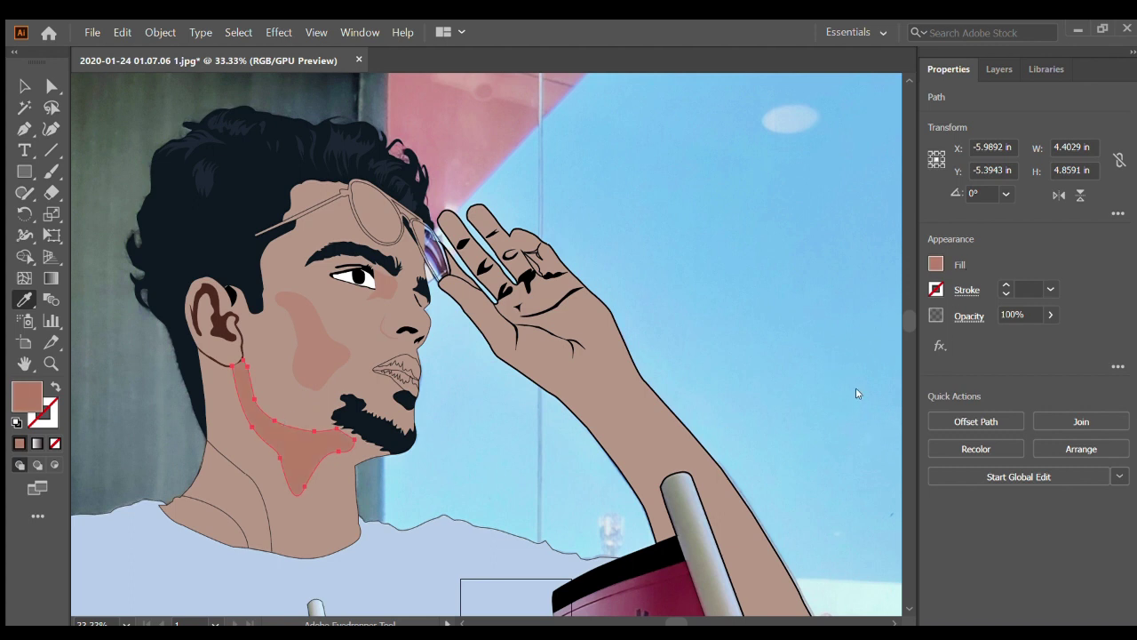
ctrl+click(381, 323)
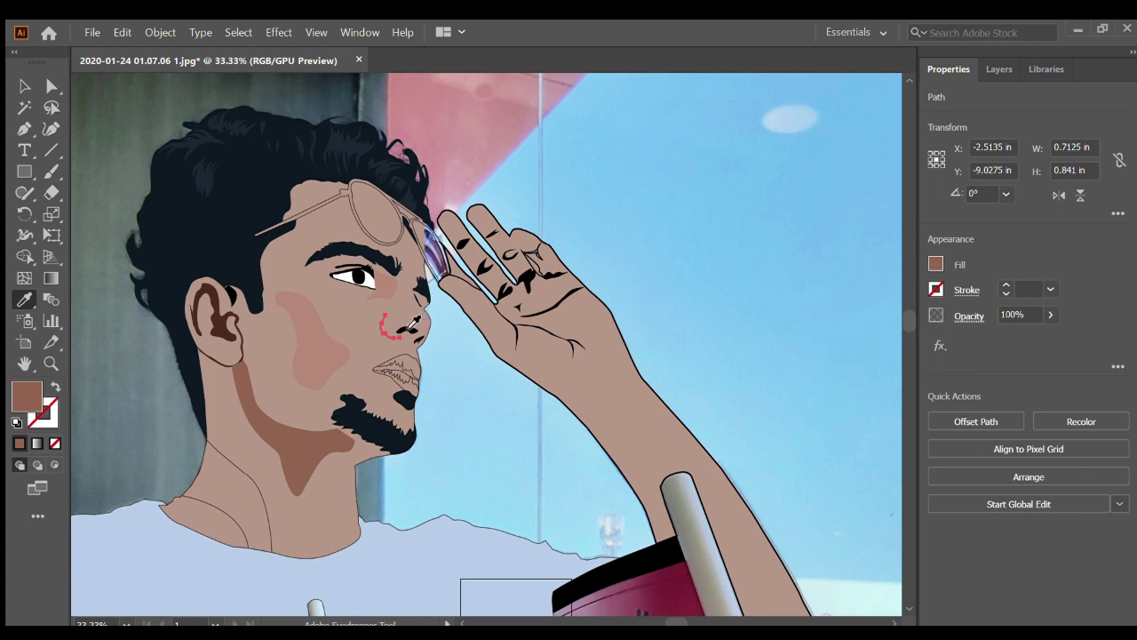
Select the thin red line beside the nose and the face-and-neck skin path, showing the Layers panel
scroll(421, 305, up, 5)
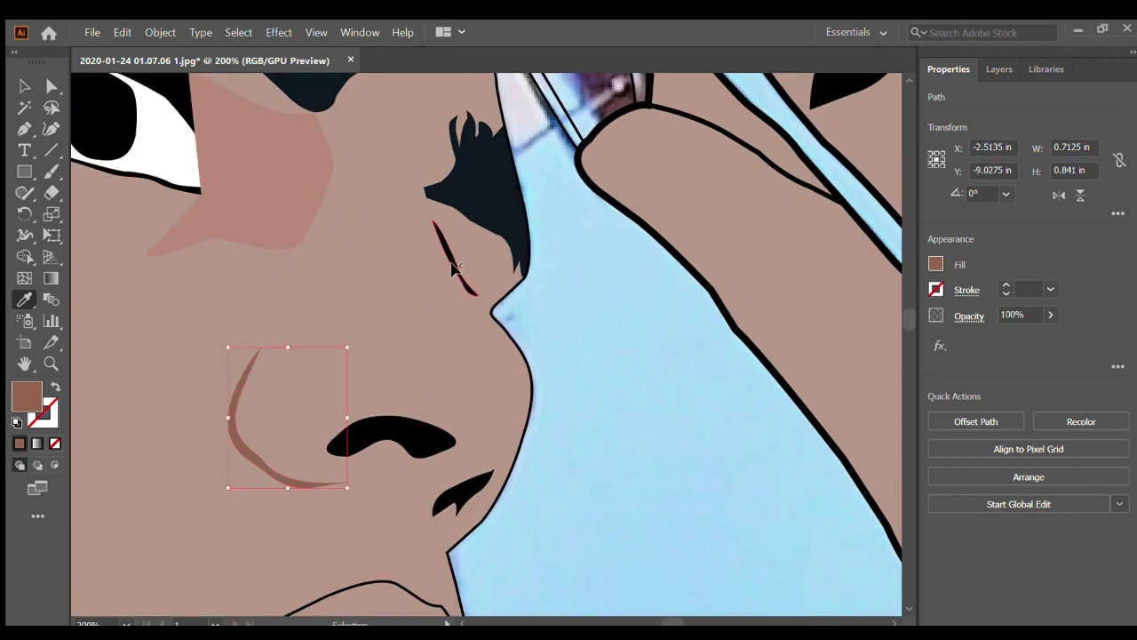
ctrl+click(453, 269)
scroll(342, 251, down, 5)
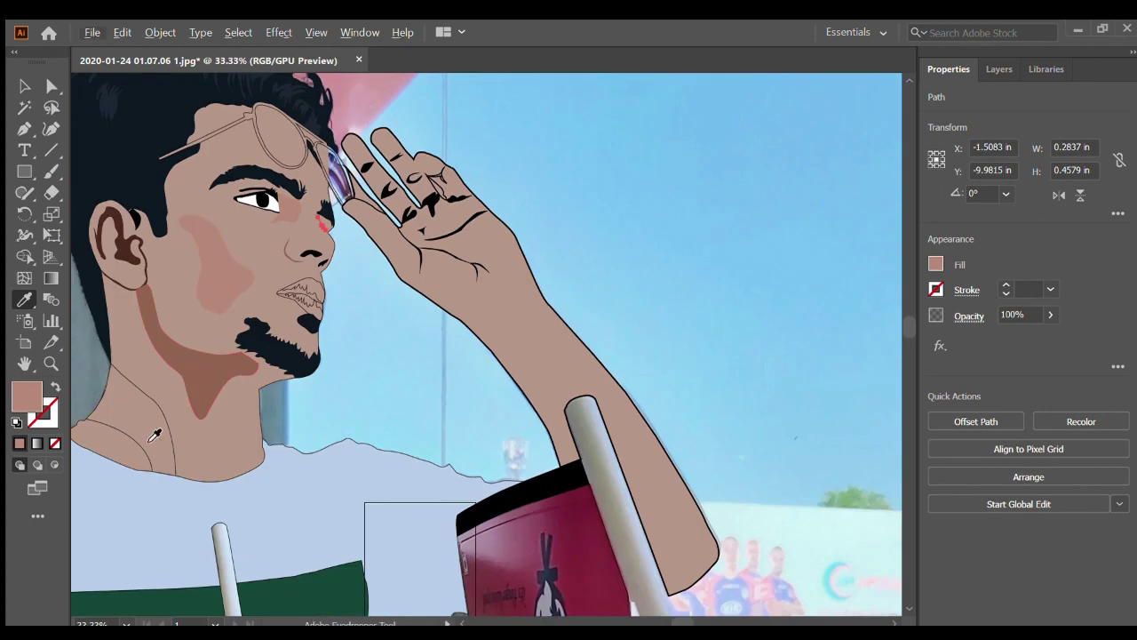
ctrl+click(148, 415)
scroll(148, 414, left, 2)
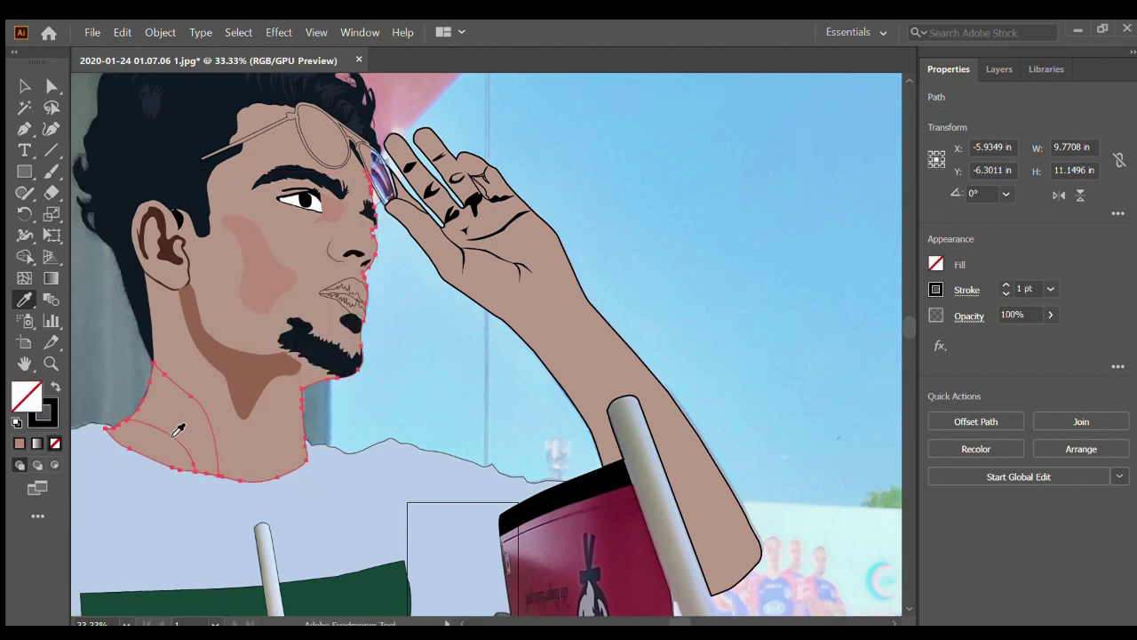
key(F7)
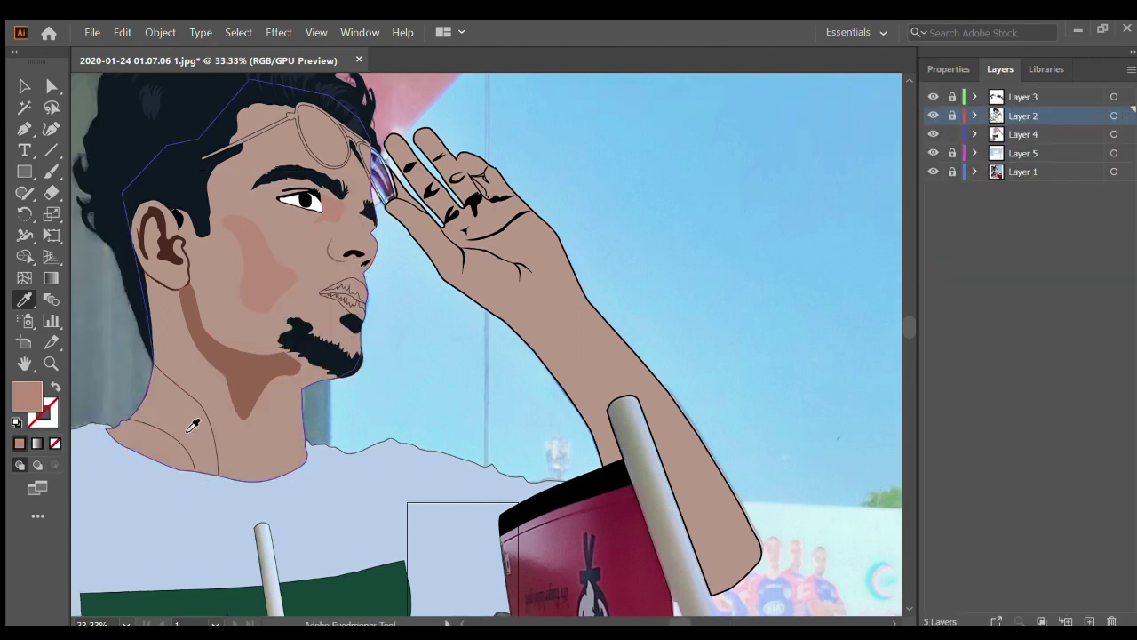
With the Pen tool, trace the neck shadow's anchors along the left skin edge and lower outline
key(p)
key(ctrl+shift+a)
scroll(143, 400, up, 5)
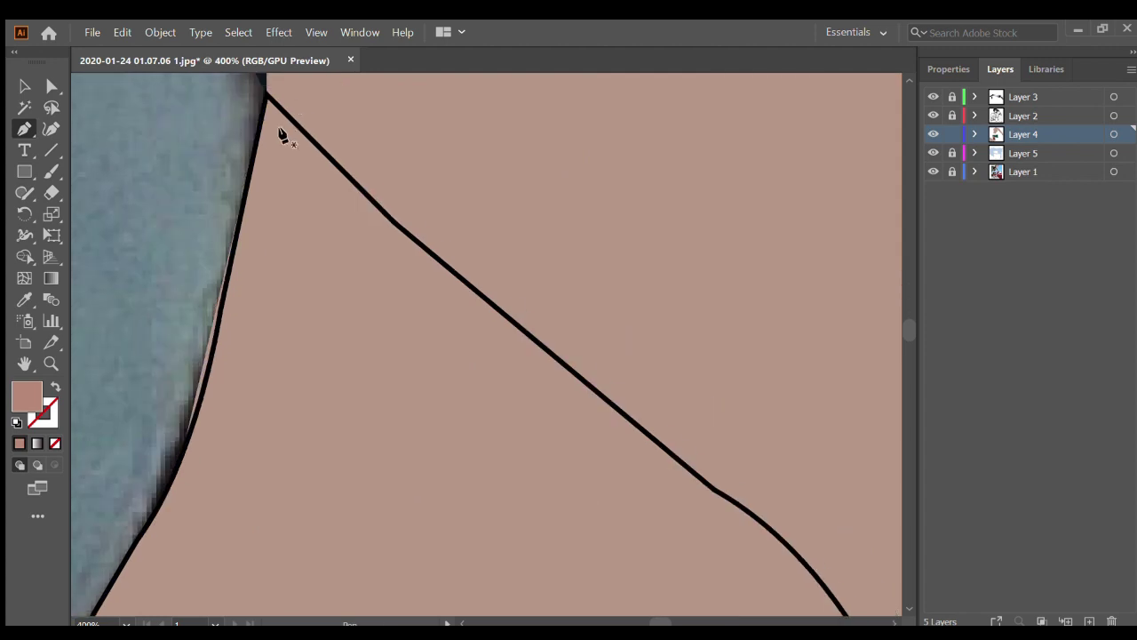
scroll(195, 335, down, 3)
click(165, 311)
click(150, 339)
scroll(102, 343, down, 1)
click(101, 345)
scroll(102, 343, left, 2)
click(218, 302)
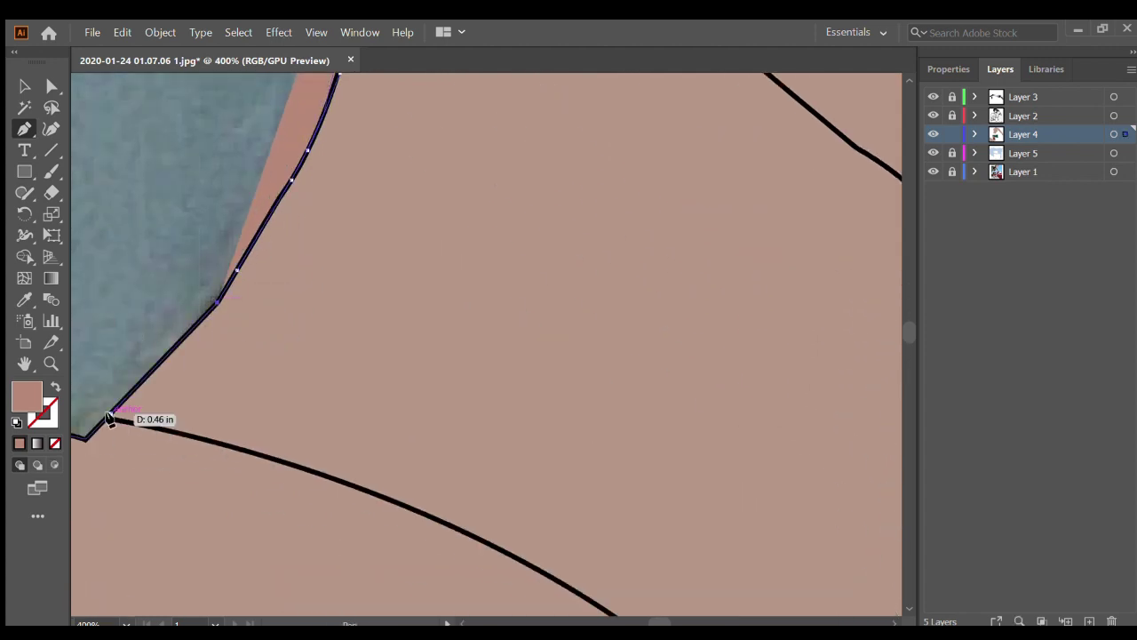
click(254, 453)
scroll(223, 452, right, 2)
scroll(223, 452, right, 1)
click(231, 481)
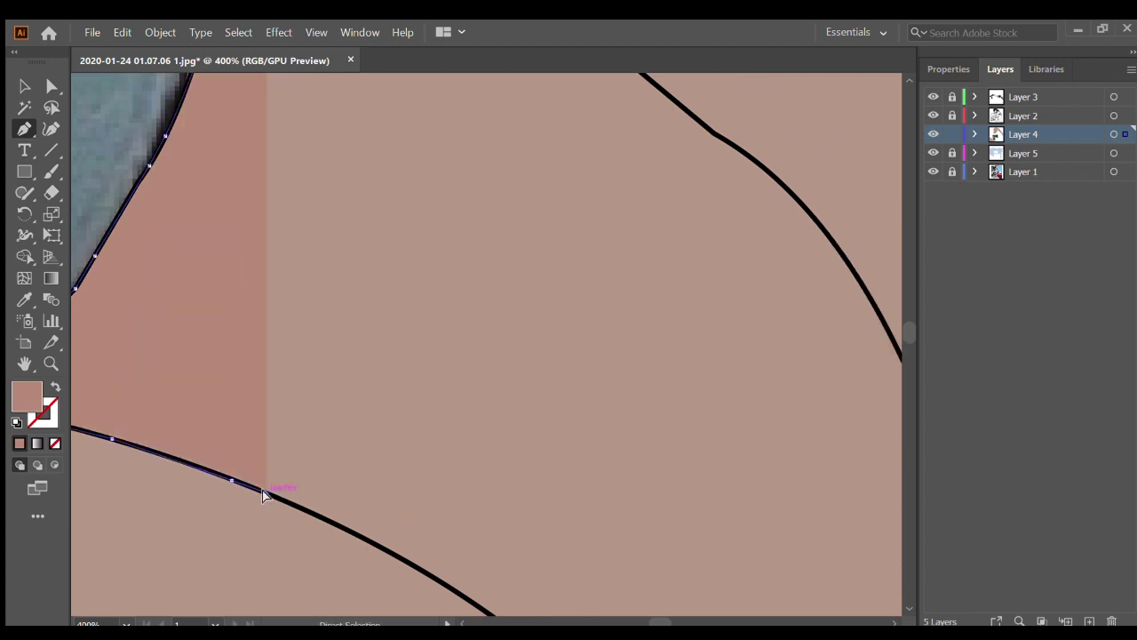
click(264, 495)
scroll(264, 495, right, 4)
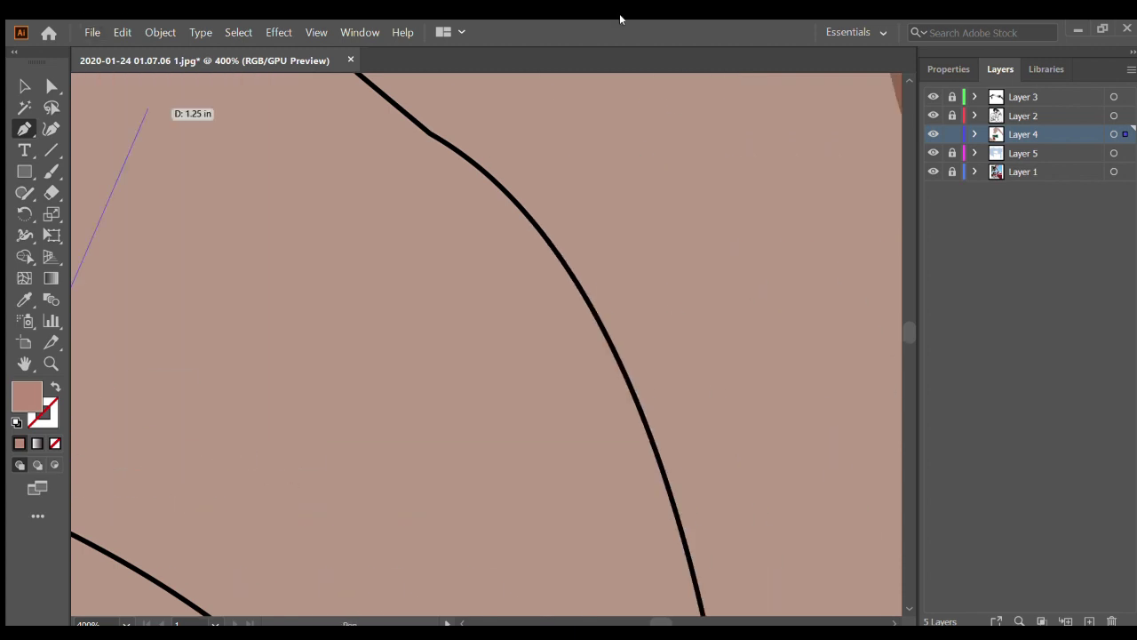
scroll(253, 540, left, 2)
scroll(267, 551, right, 1)
Continue the neck shadow outline along its lower edge and up the right side
key(ctrl+minus)
scroll(267, 576, up, 3)
click(284, 456)
click(348, 523)
scroll(351, 524, down, 6)
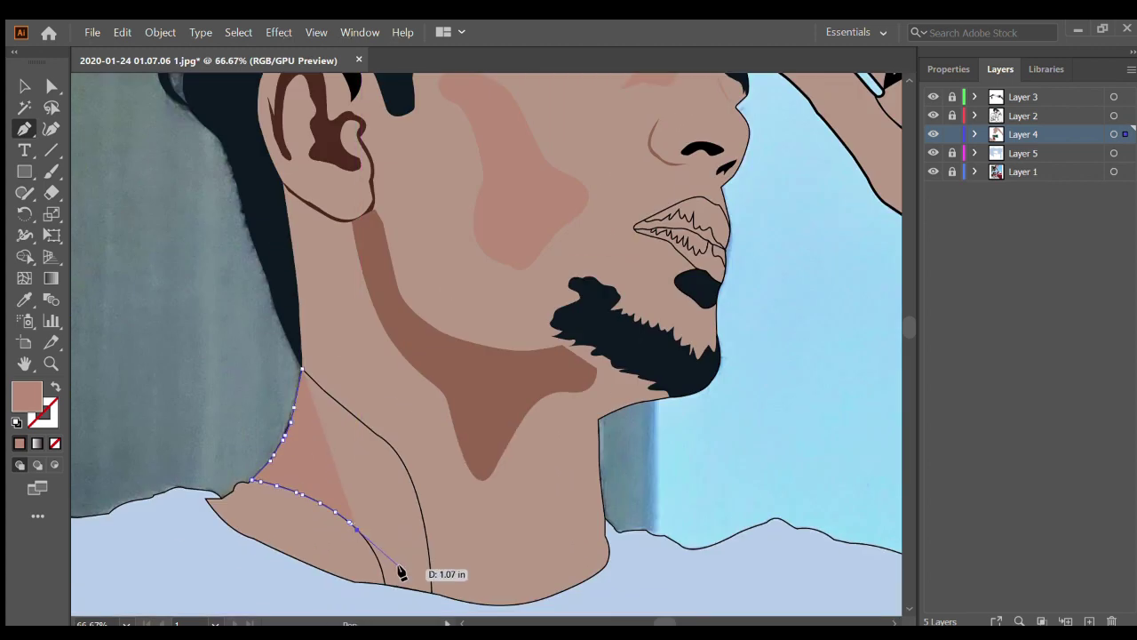
scroll(400, 573, down, 2)
scroll(389, 571, up, 2)
scroll(399, 503, up, 3)
scroll(385, 526, up, 1)
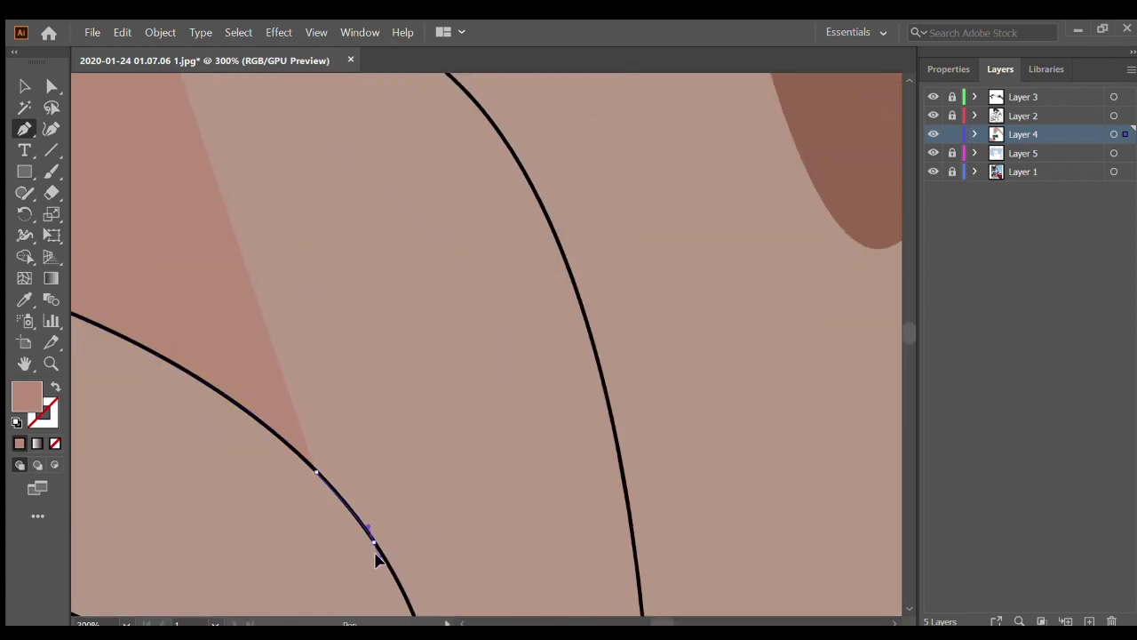
scroll(388, 573, down, 2)
scroll(404, 524, left, 2)
click(441, 548)
click(651, 584)
click(648, 504)
click(644, 459)
click(621, 263)
Trace the shadow's upper outline back to the start and close the neck shadow shape
scroll(579, 236, up, 2)
click(578, 237)
scroll(521, 195, up, 2)
click(521, 196)
scroll(506, 173, up, 1)
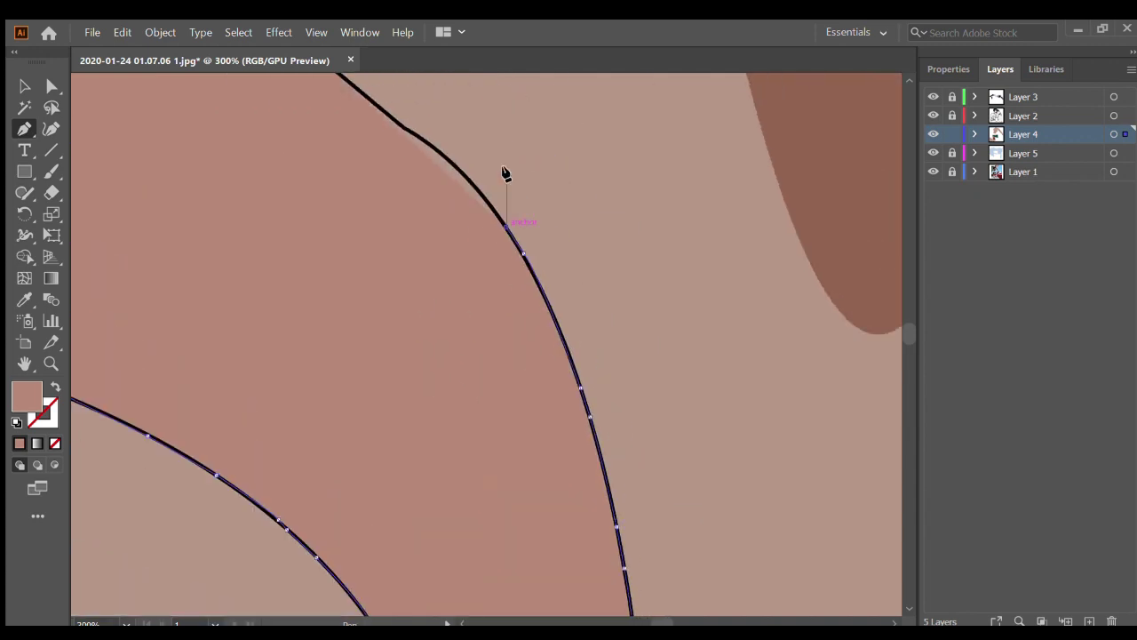
scroll(503, 171, up, 1)
click(422, 169)
scroll(391, 151, up, 2)
click(314, 183)
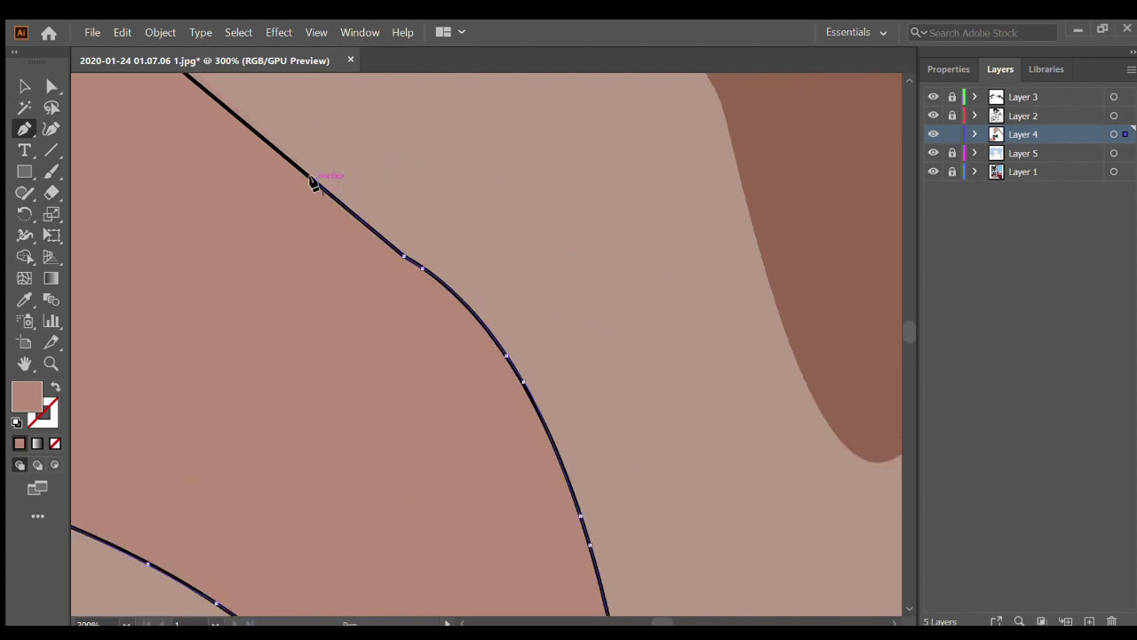
scroll(314, 183, up, 2)
scroll(186, 183, up, 1)
drag(245, 206, 220, 183)
scroll(142, 183, up, 2)
click(127, 186)
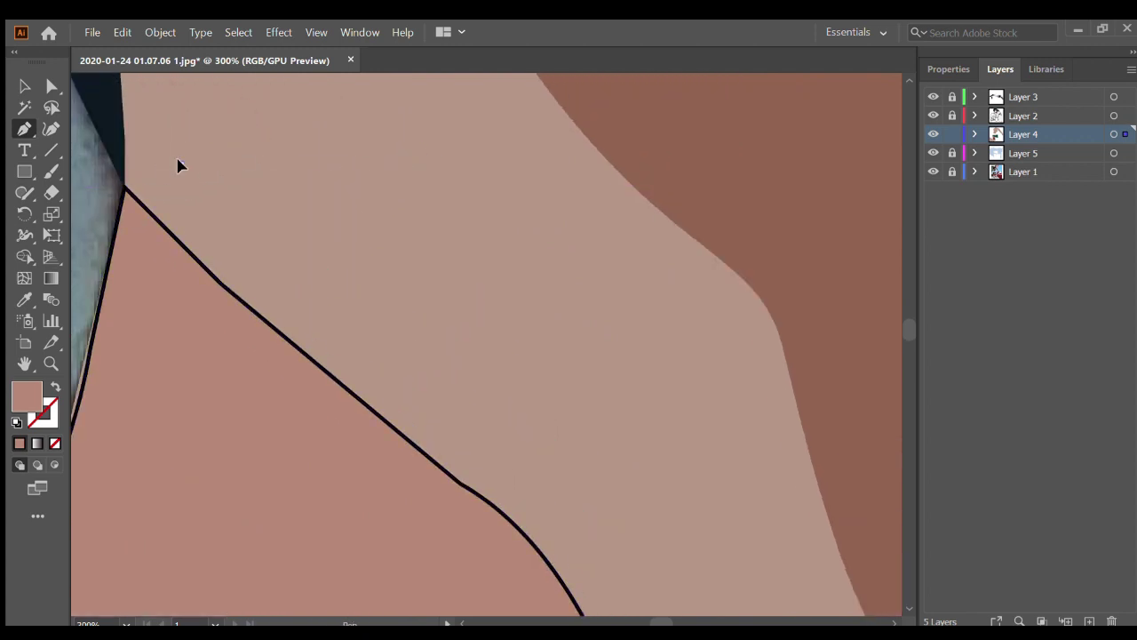
scroll(178, 162, down, 6)
scroll(293, 258, down, 4)
scroll(293, 258, up, 5)
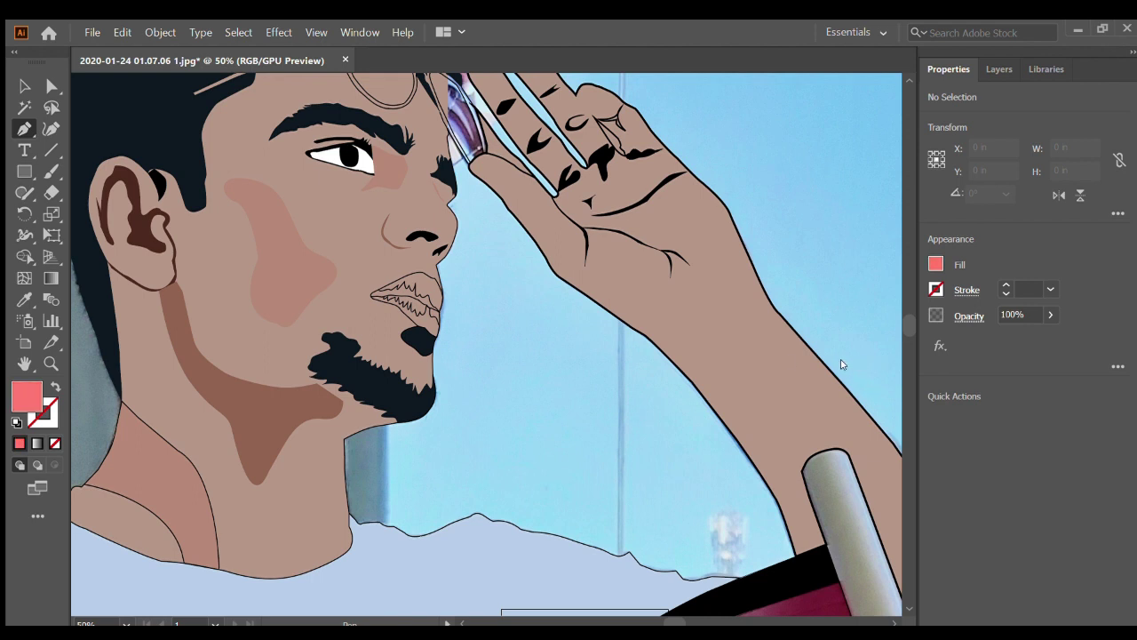
Trace the pink lip shape from the mouth corner along the lower lip edge to the face edge
scroll(448, 339, up, 1)
scroll(427, 329, up, 5)
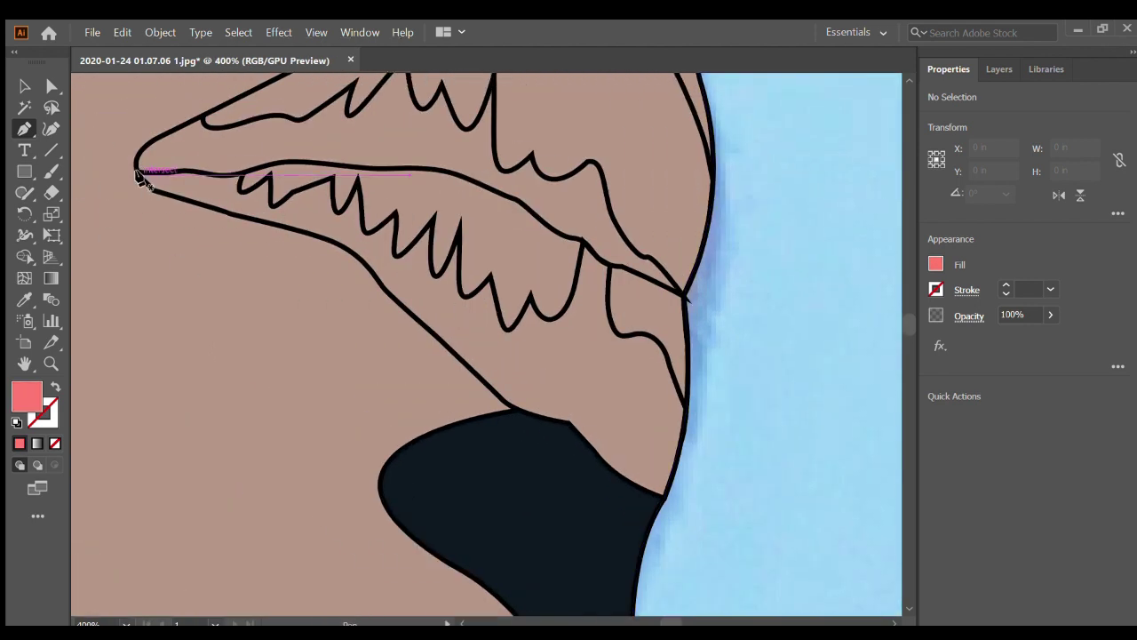
click(139, 175)
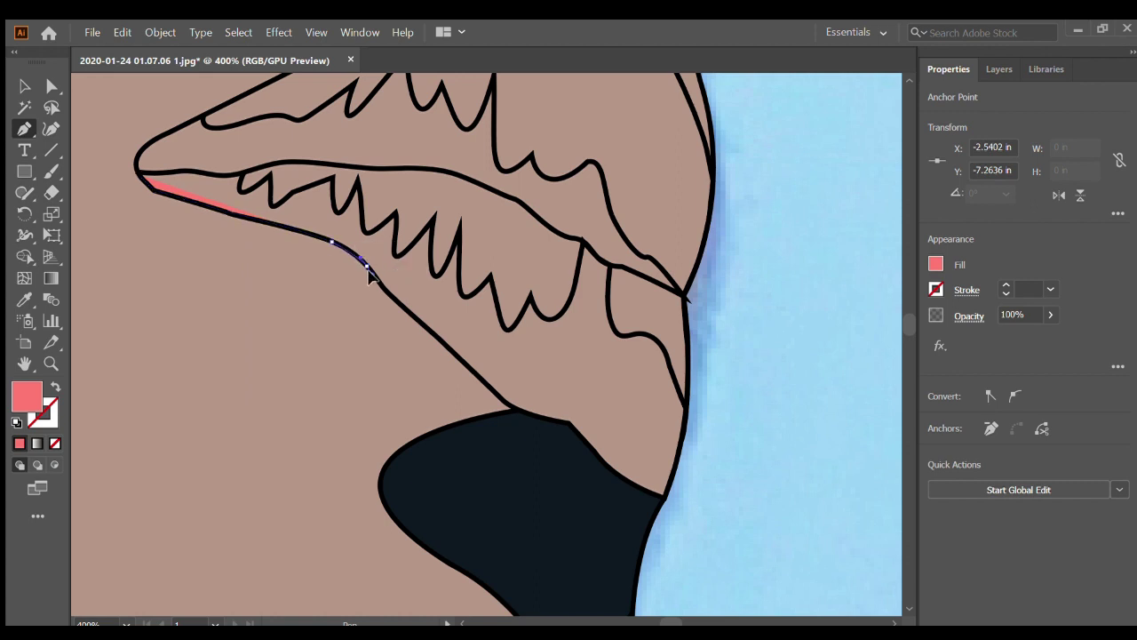
click(498, 400)
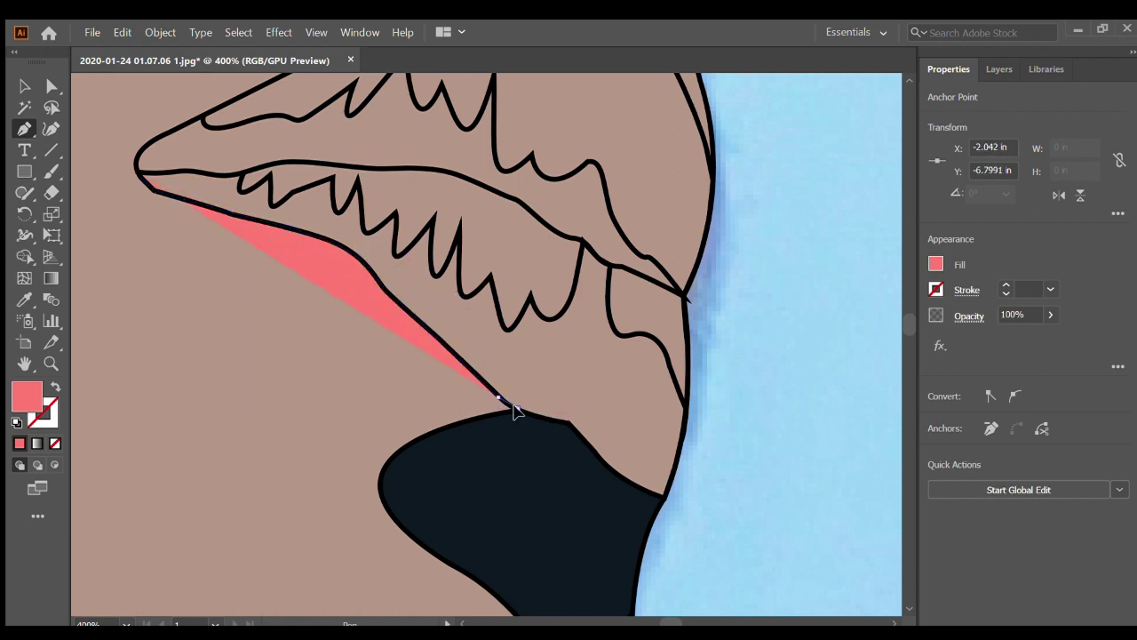
scroll(513, 406, up, 3)
click(546, 412)
click(585, 417)
click(619, 424)
click(661, 470)
scroll(622, 498, right, 2)
click(558, 539)
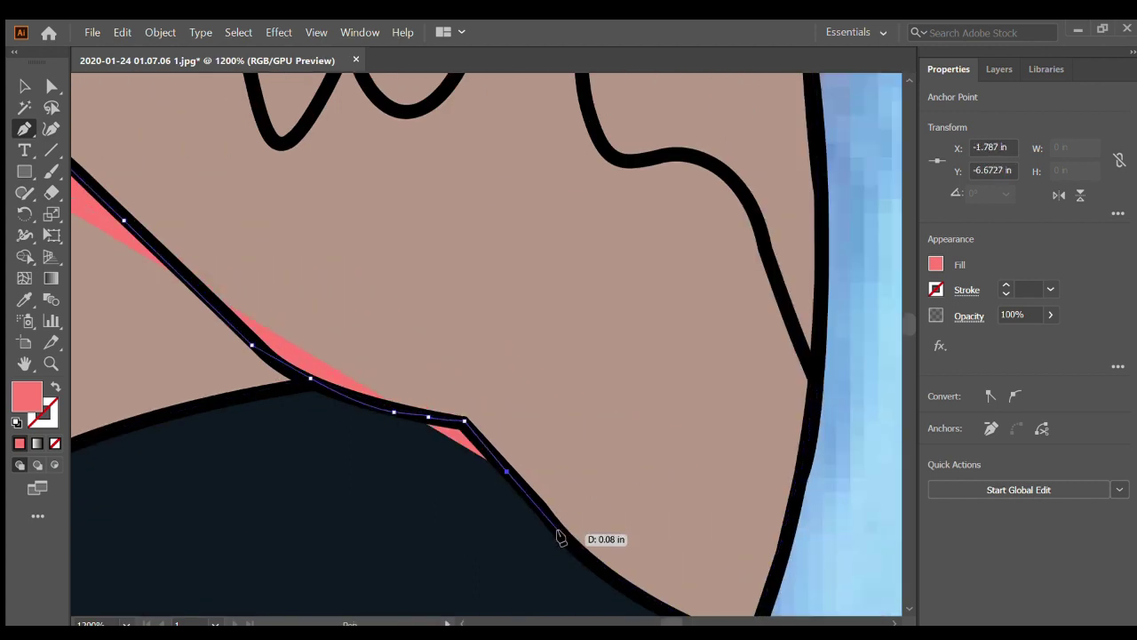
scroll(622, 539, down, 2)
click(681, 538)
click(752, 559)
click(799, 382)
scroll(804, 377, down, 5)
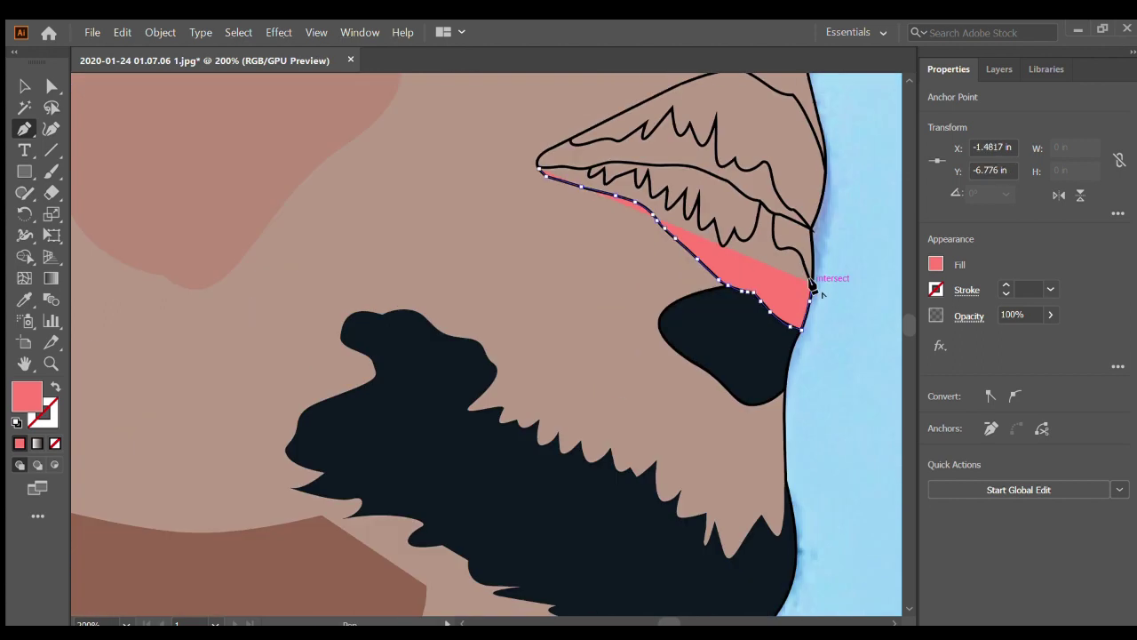
scroll(814, 238, up, 5)
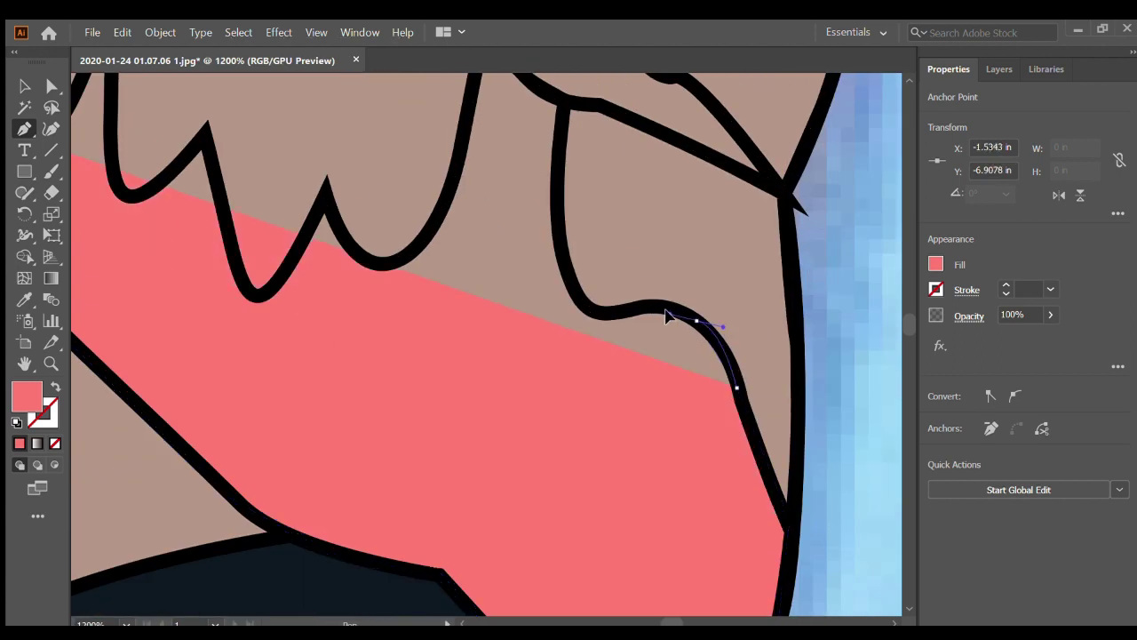
Curve the lip outline back along the bottoms of the teeth and their first spikes
click(582, 305)
scroll(582, 305, up, 2)
drag(565, 188, 583, 133)
scroll(583, 134, up, 4)
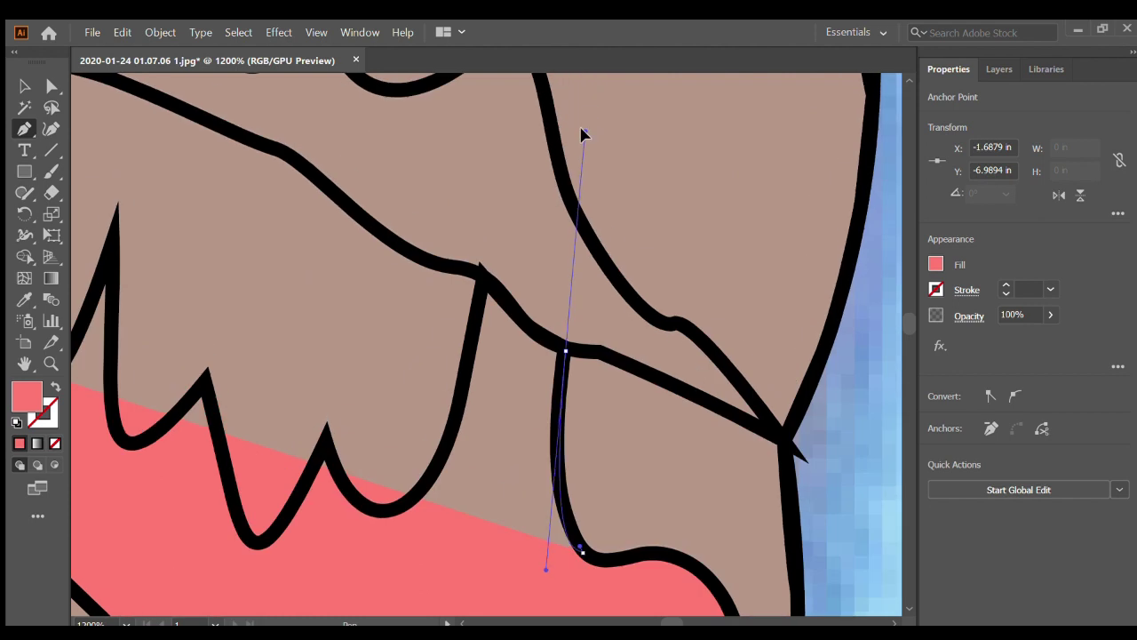
drag(325, 444, 256, 259)
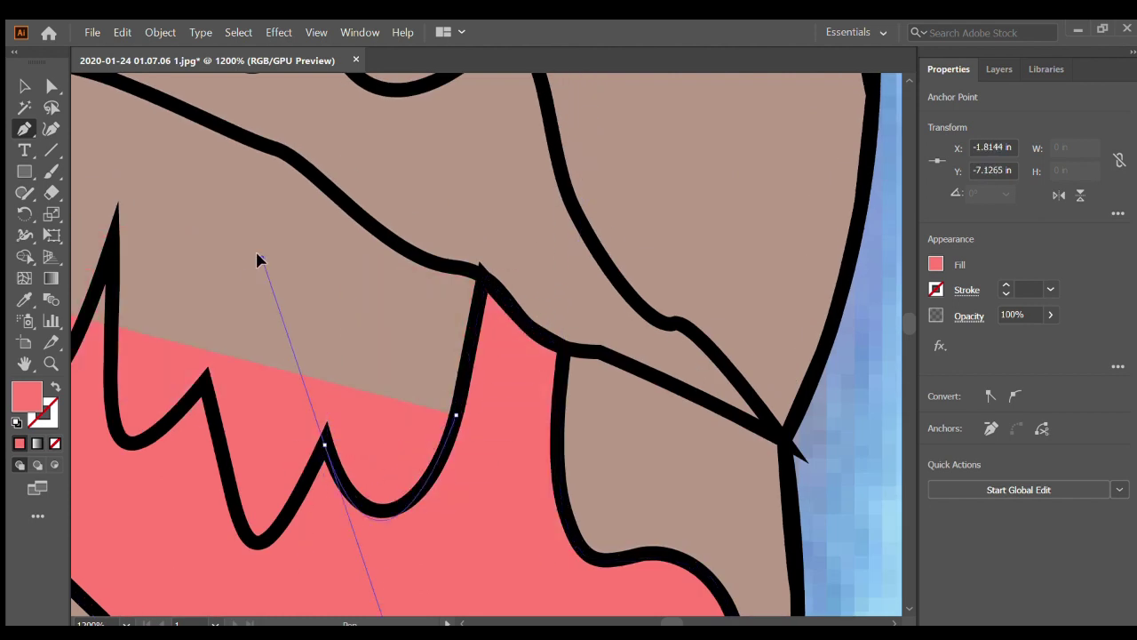
drag(211, 417, 176, 231)
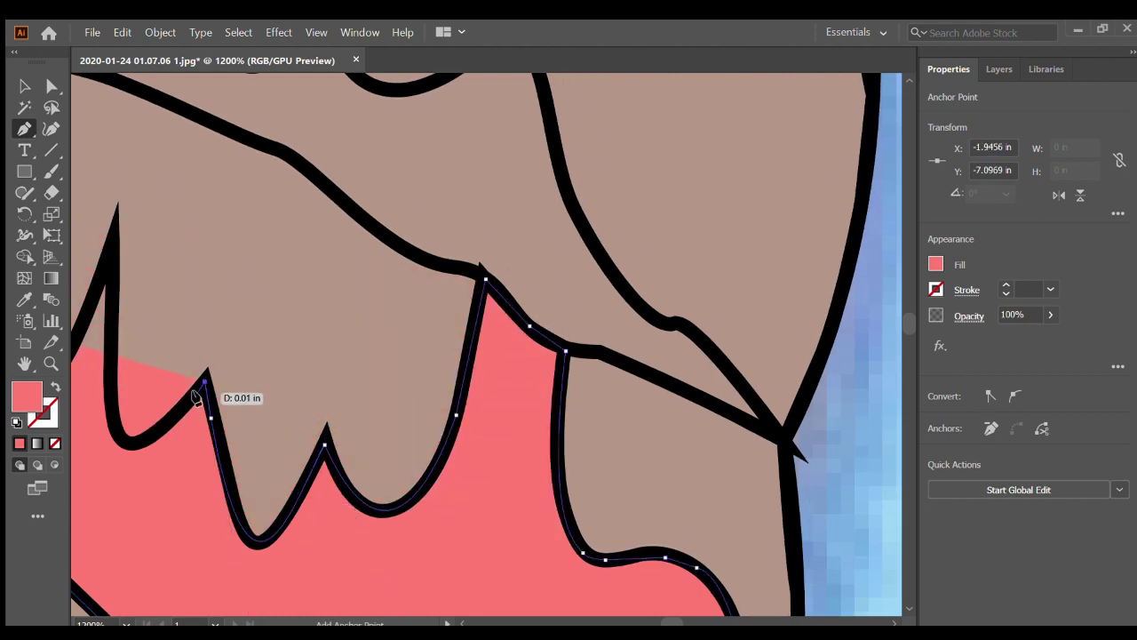
drag(109, 339, 111, 259)
scroll(111, 259, left, 3)
mouse_move(257, 338)
mouse_down()
mouse_move(232, 321)
mouse_move(210, 183)
mouse_up()
drag(144, 297, 124, 311)
drag(105, 255, 127, 137)
scroll(127, 137, up, 3)
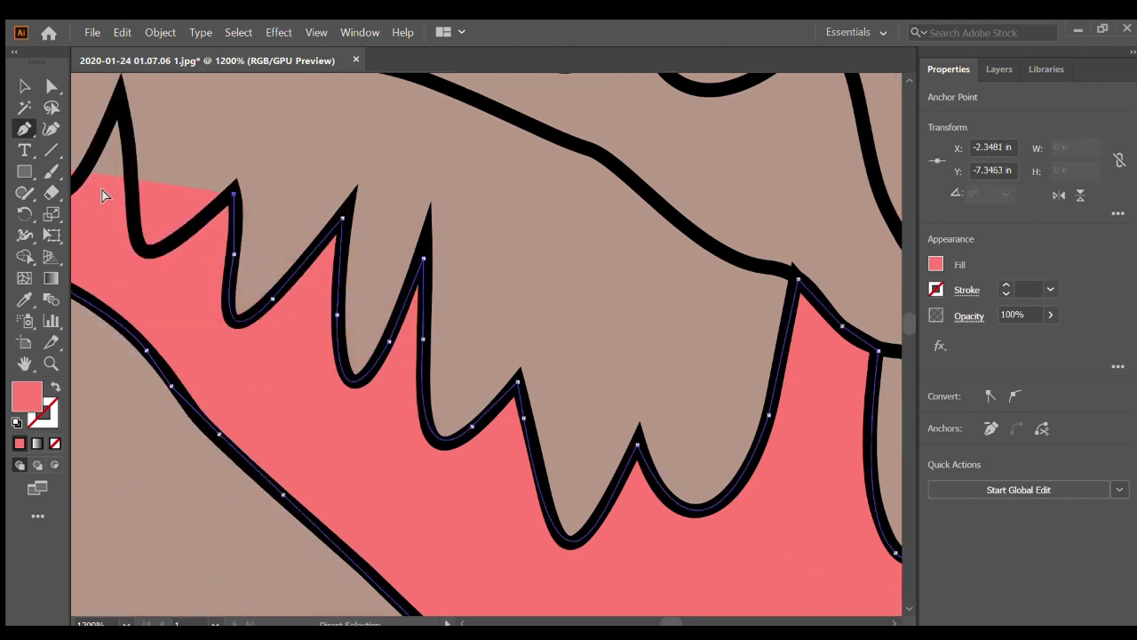
scroll(127, 137, left, 4)
drag(172, 324, 175, 192)
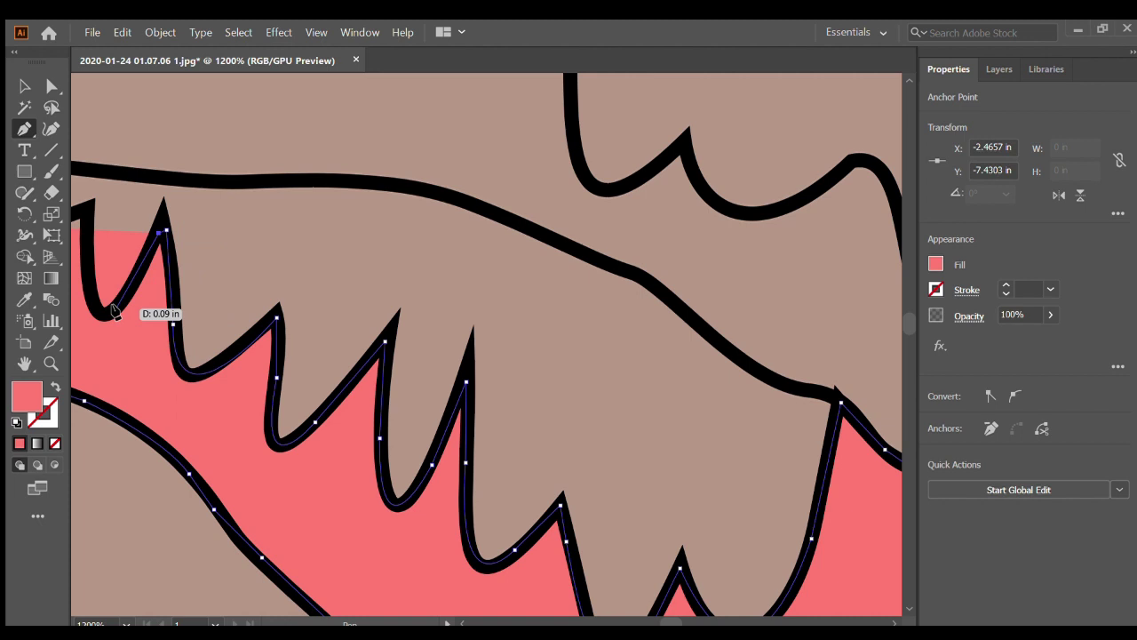
Trace the remaining tooth spikes to complete the lower lip shape, then deselect it
scroll(71, 223, left, 3)
drag(255, 252, 182, 241)
click(212, 287)
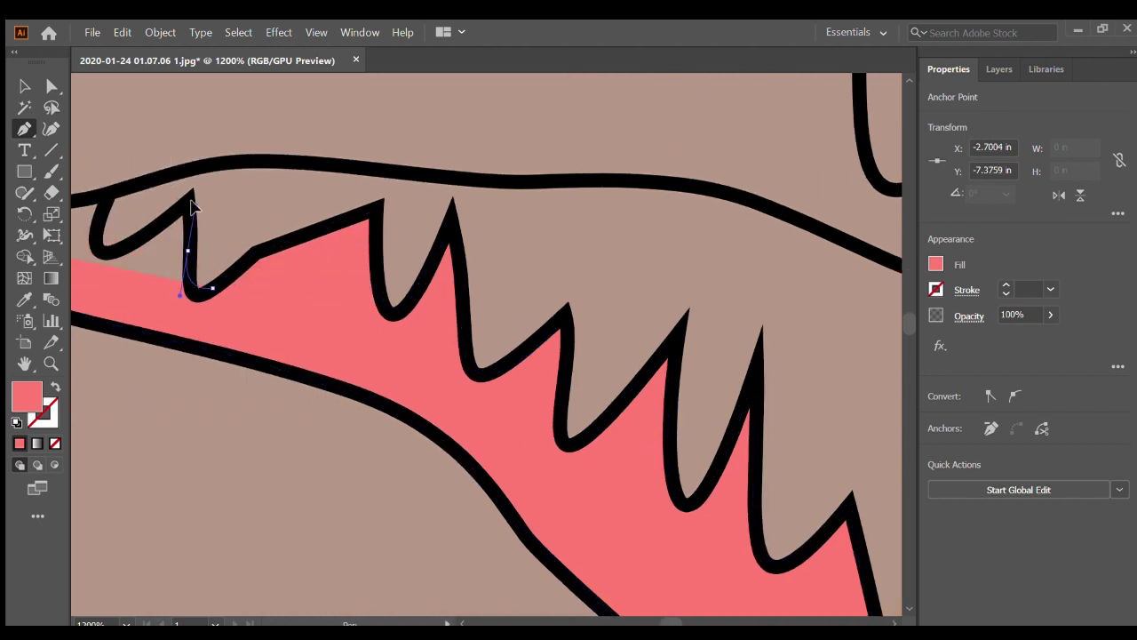
click(191, 206)
scroll(191, 206, left, 2)
click(183, 266)
scroll(183, 266, left, 5)
mouse_move(290, 196)
mouse_down()
mouse_move(203, 201)
mouse_move(170, 190)
mouse_up()
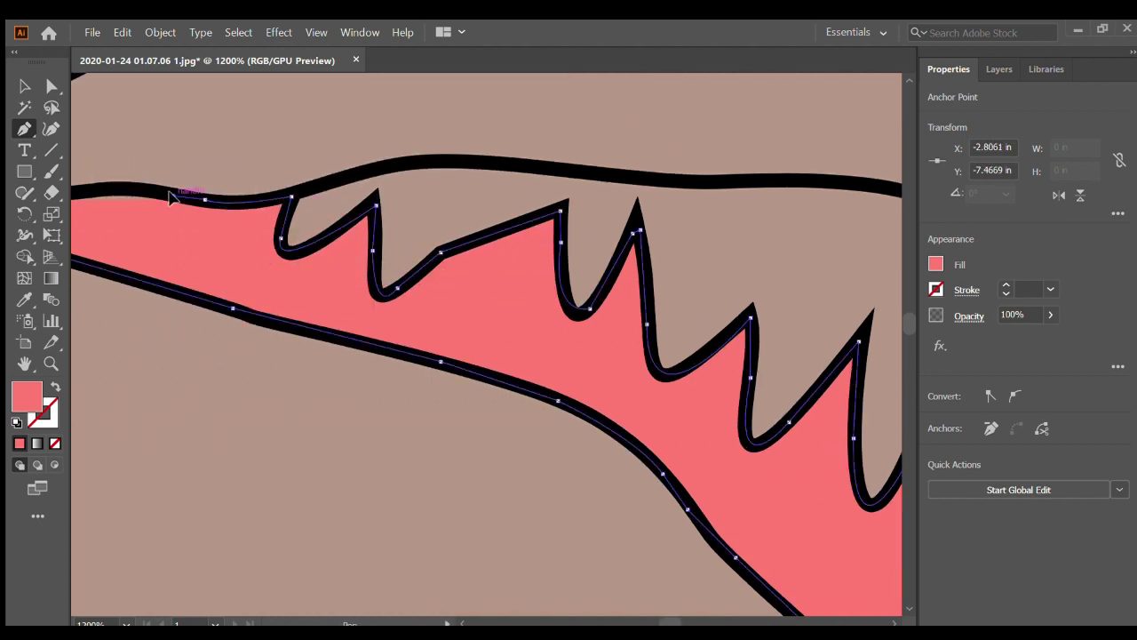
scroll(169, 190, left, 3)
scroll(140, 195, left, 2)
key(ctrl+0)
scroll(284, 257, down, 3)
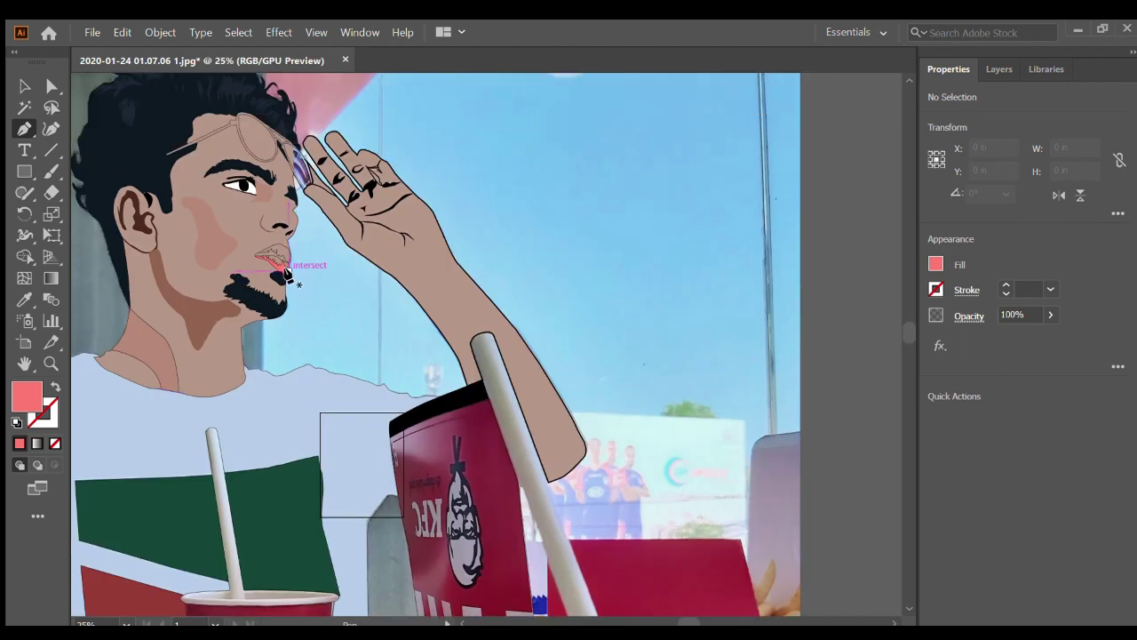
scroll(297, 269, up, 5)
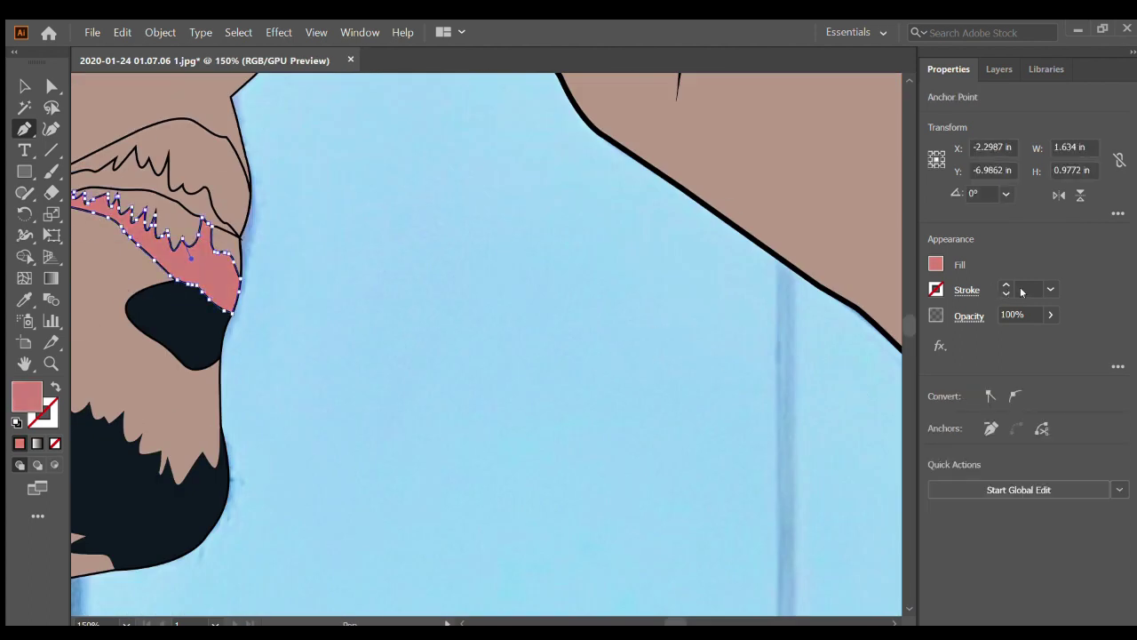
Zoom in on the mouth and begin the upper lip path with a curved top edge
key(ctrl+equal)
key(ctrl+equal)
key(ctrl+shift+a)
scroll(449, 389, up, 4)
scroll(312, 204, up, 3)
click(192, 291)
scroll(478, 148, down, 4)
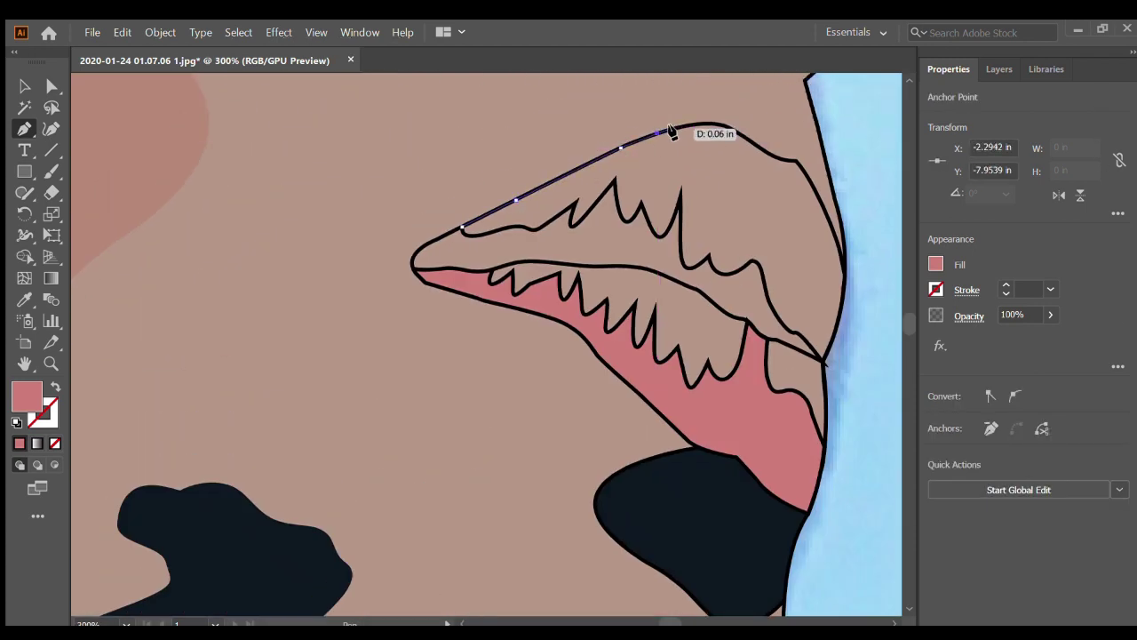
scroll(672, 131, up, 5)
scroll(812, 96, right, 4)
mouse_move(741, 246)
mouse_down()
mouse_move(820, 374)
mouse_move(475, 389)
mouse_move(512, 381)
mouse_up()
scroll(512, 381, left, 3)
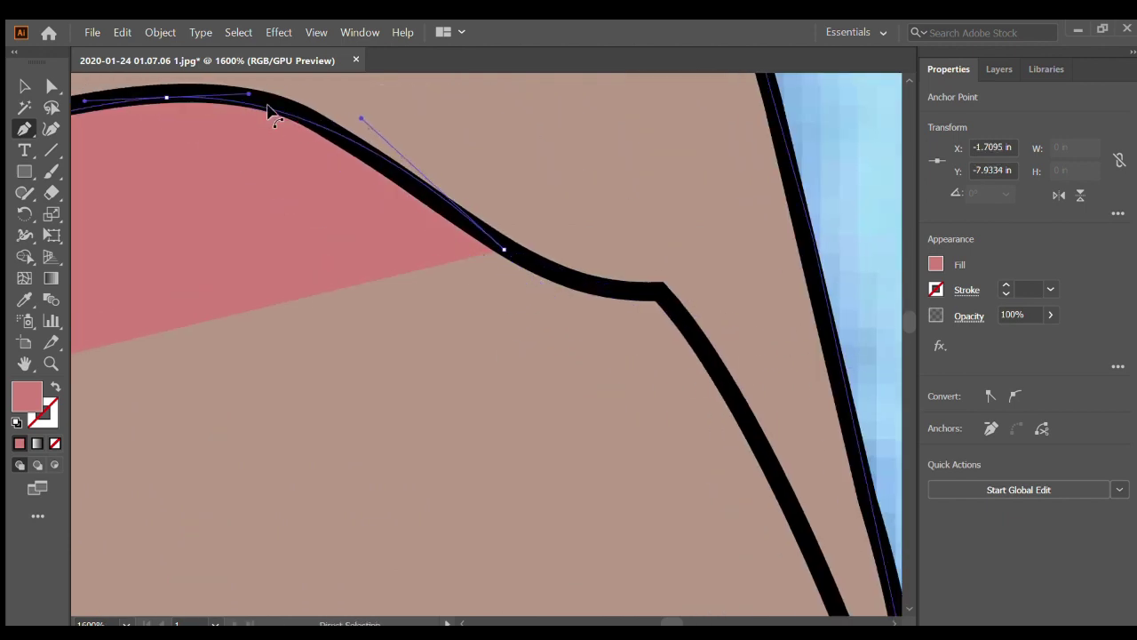
click(655, 293)
Continue the upper lip outline down the face edge, past the lip junction and along the lip line
scroll(711, 355, down, 5)
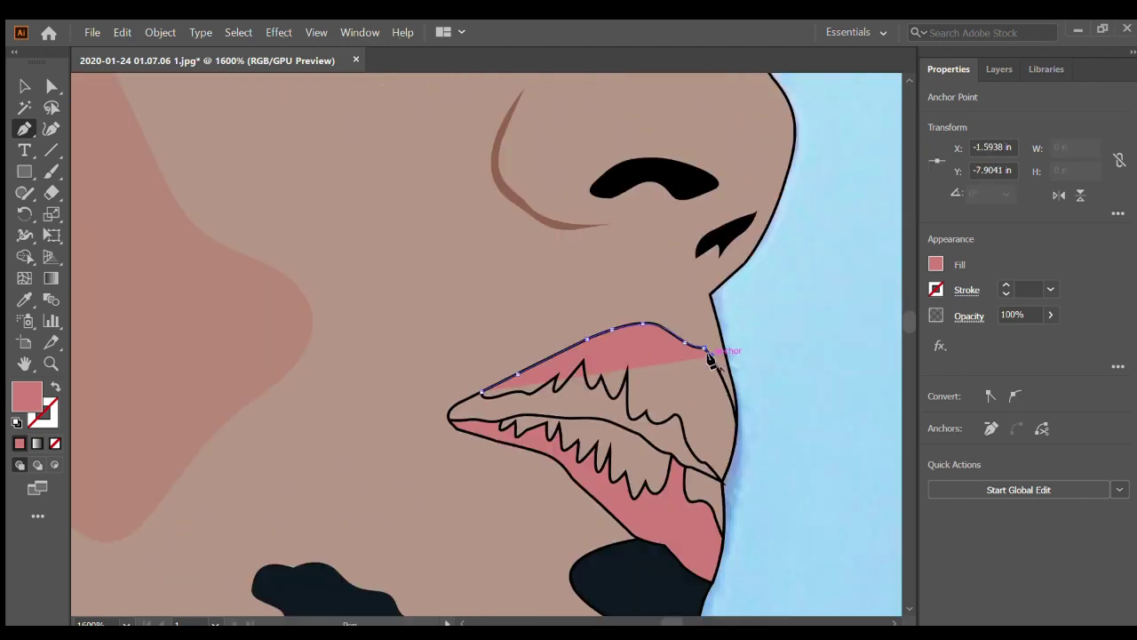
scroll(710, 360, down, 5)
scroll(665, 401, up, 5)
click(500, 233)
scroll(528, 305, down, 4)
scroll(533, 350, up, 4)
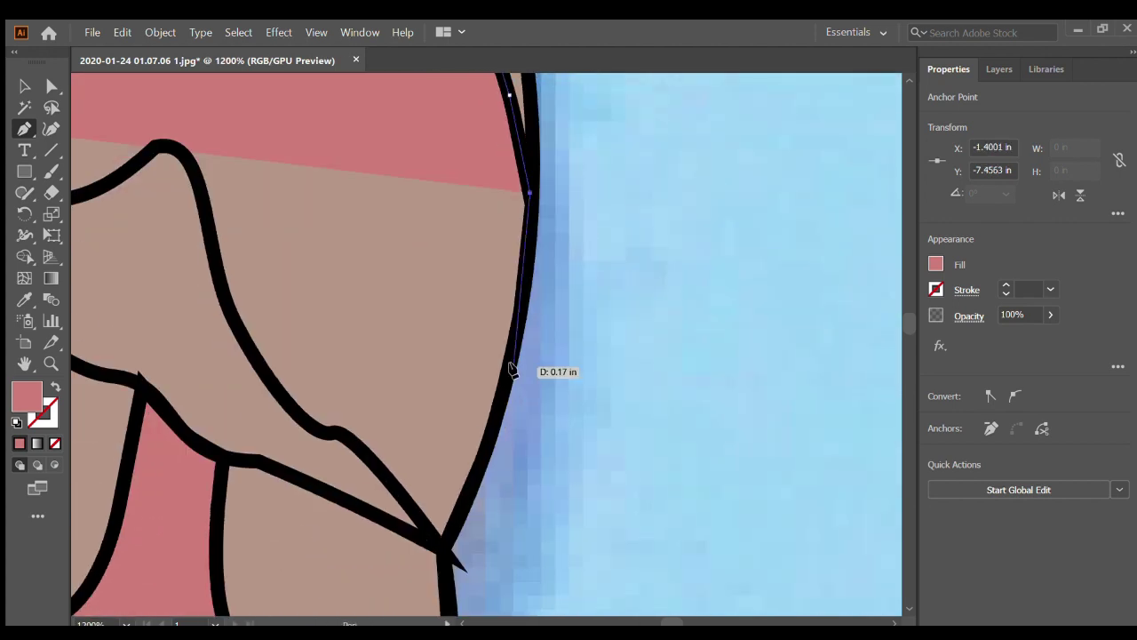
click(512, 371)
scroll(497, 409, down, 3)
click(453, 447)
click(387, 376)
click(306, 327)
Trace up the lip outline and curve through the lip's dip to the upper teeth
scroll(327, 213, left, 5)
click(325, 213)
click(310, 148)
scroll(310, 148, up, 3)
click(280, 169)
click(259, 159)
scroll(262, 160, left, 3)
mouse_move(212, 195)
mouse_down()
mouse_move(187, 141)
mouse_move(152, 104)
mouse_up()
scroll(184, 147, left, 3)
click(216, 187)
Curve the upper lip path around the teeth spikes and the left peak
scroll(151, 104, up, 4)
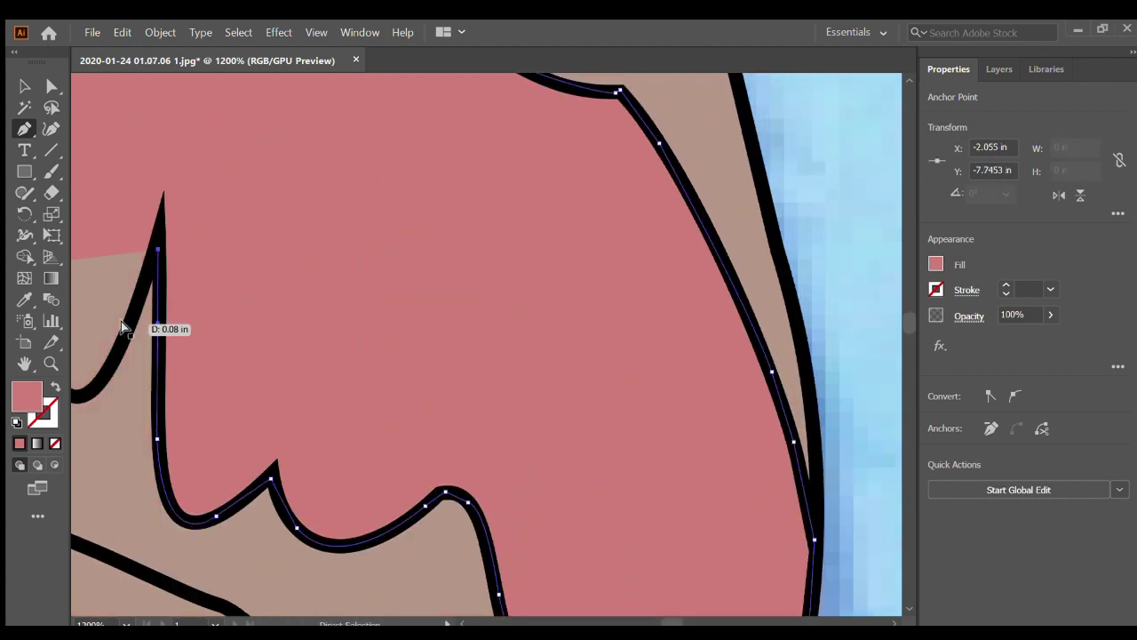
click(127, 335)
scroll(127, 335, left, 3)
drag(213, 328, 155, 195)
scroll(178, 272, left, 3)
drag(258, 324, 198, 262)
click(198, 259)
drag(190, 173, 221, 368)
Trace around the V-shaped notch and left tip, closing the rose pink upper lip shape
scroll(221, 368, left, 3)
drag(149, 342, 97, 394)
click(124, 302)
click(137, 262)
scroll(138, 263, left, 5)
click(370, 334)
drag(246, 357, 190, 335)
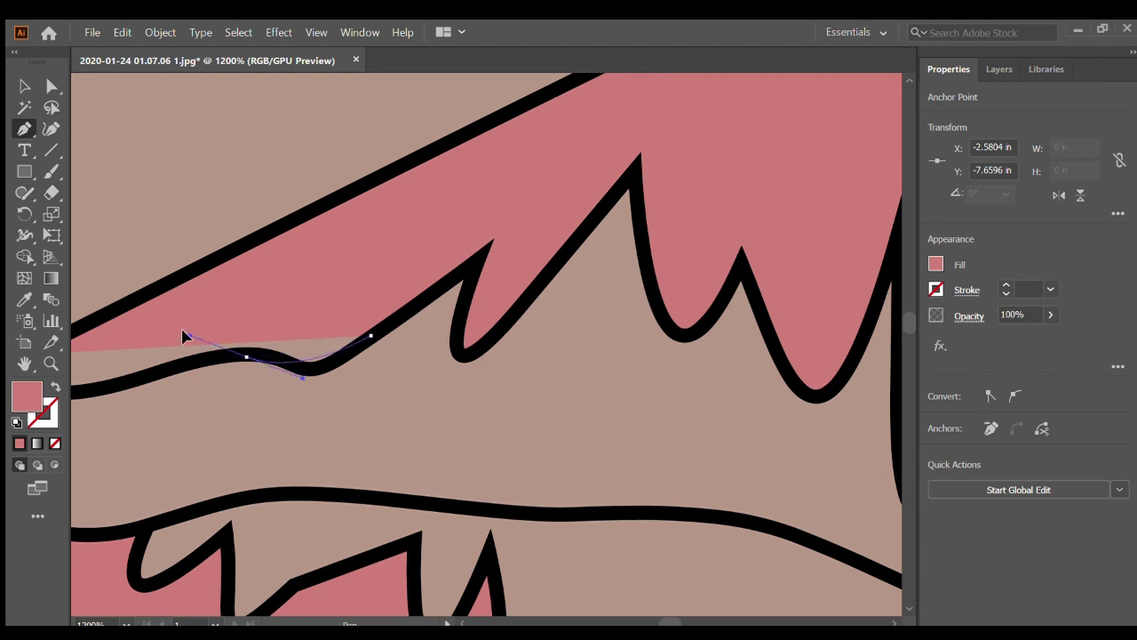
click(160, 373)
scroll(160, 373, left, 2)
drag(198, 394, 175, 334)
Deselect, zoom out, and start a lighter pink path along the lip line
key(ctrl+shift+a)
key(ctrl+1)
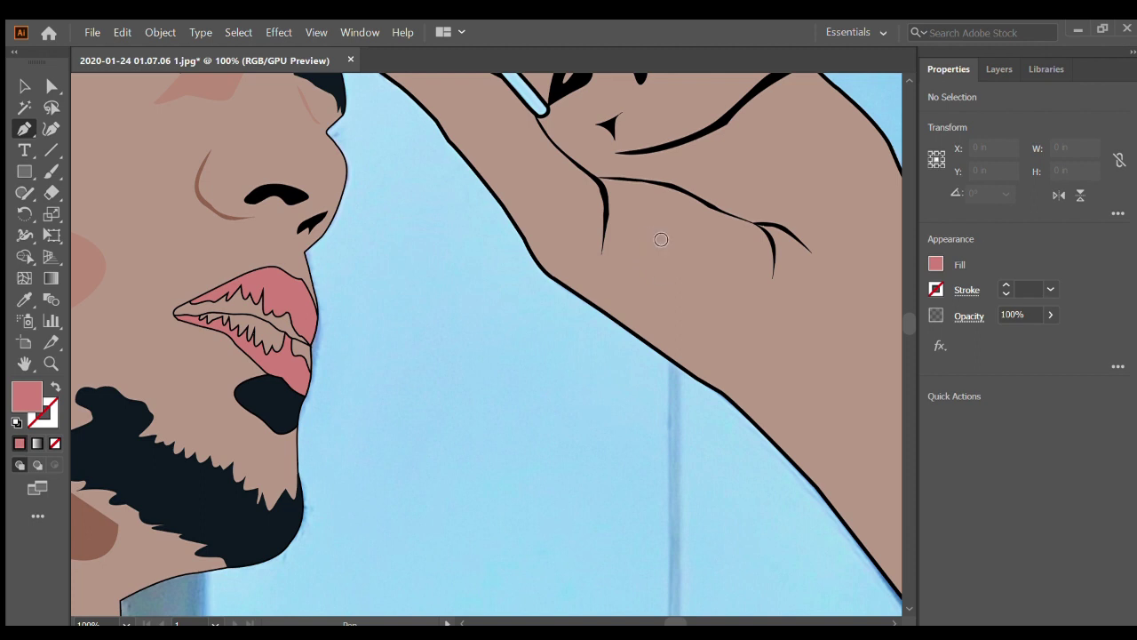
scroll(182, 345, up, 3)
click(159, 257)
scroll(159, 257, up, 5)
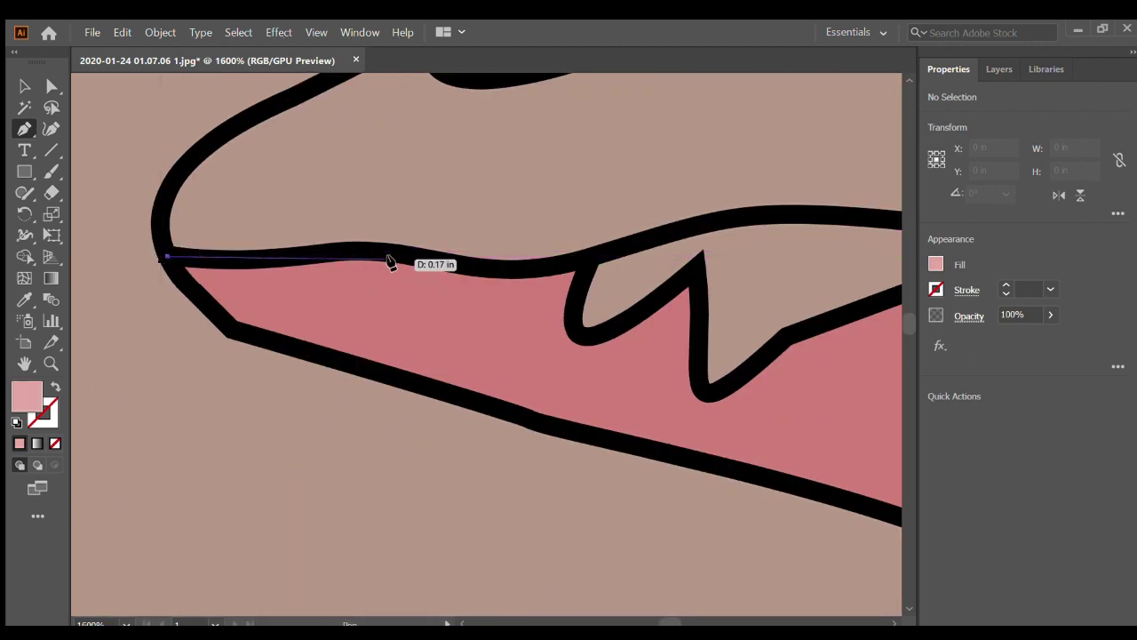
click(390, 255)
click(435, 260)
drag(565, 264, 616, 247)
scroll(599, 234, right, 3)
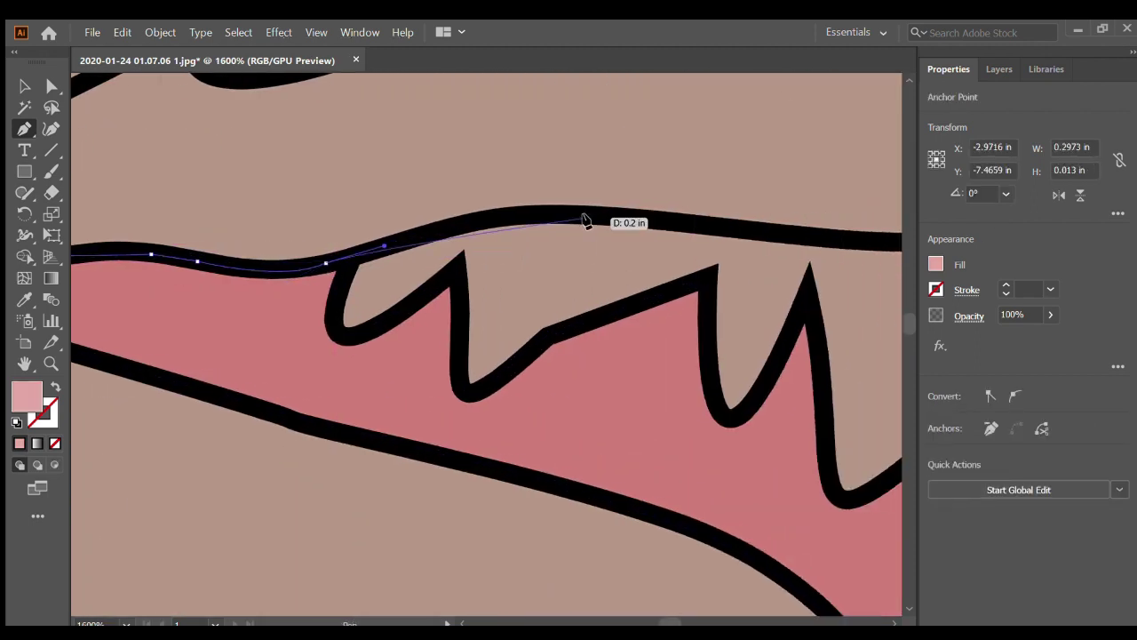
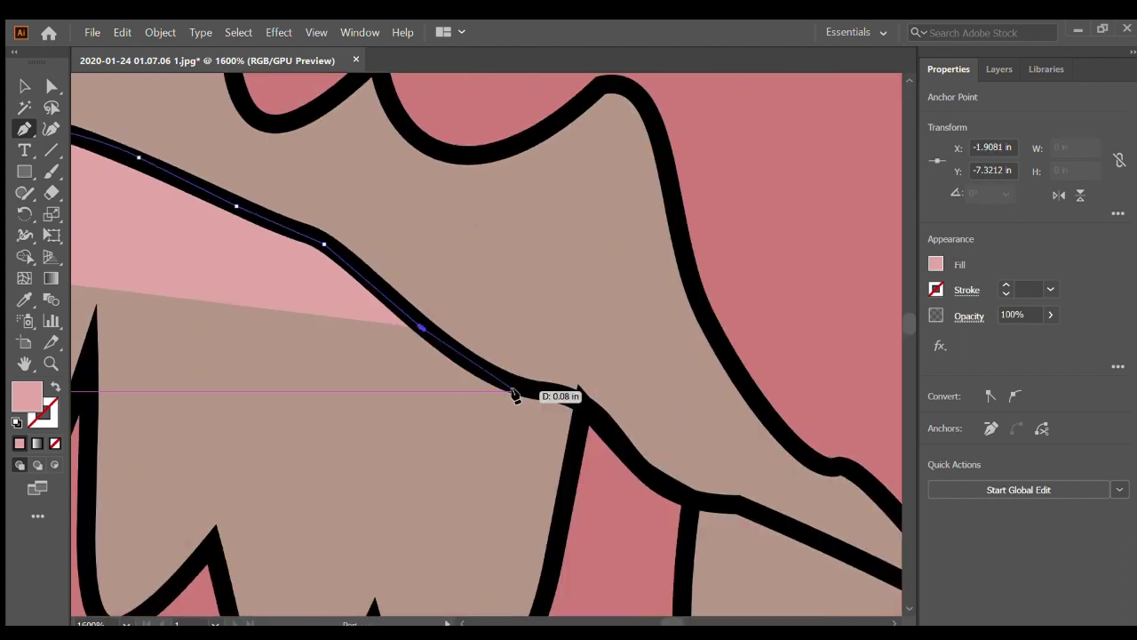
At 1600%, place Pen anchors along the lip's inner edge and its zigzag peaks
drag(524, 388, 579, 402)
scroll(579, 402, right, 3)
drag(489, 437, 520, 470)
click(532, 476)
scroll(564, 501, down, 3)
click(627, 380)
click(850, 490)
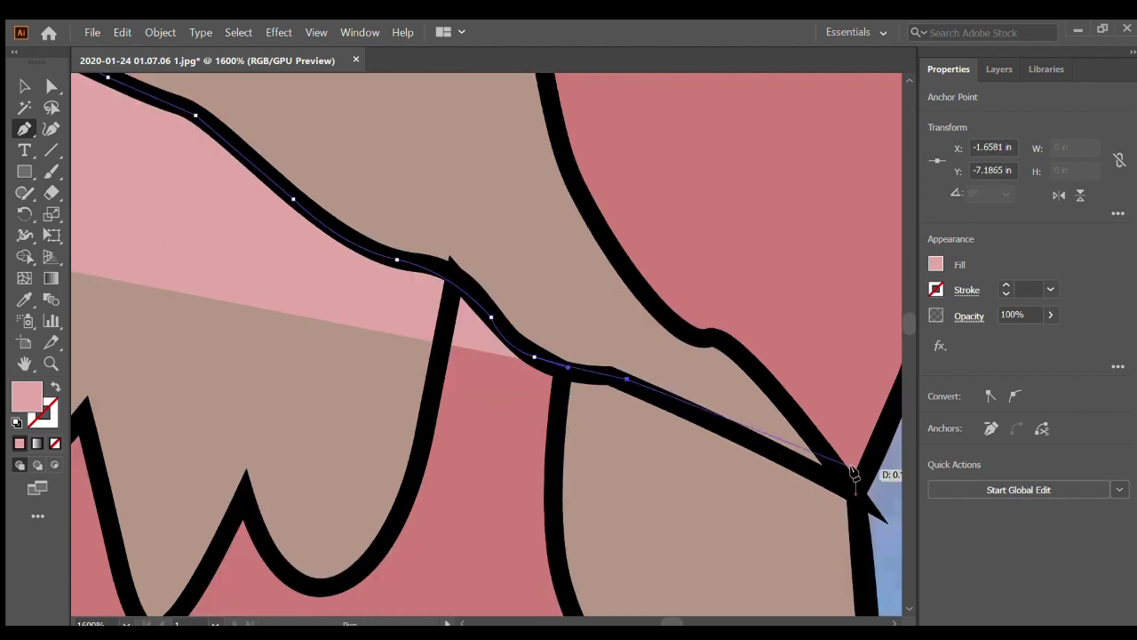
click(627, 267)
scroll(627, 267, up, 5)
drag(546, 385, 548, 316)
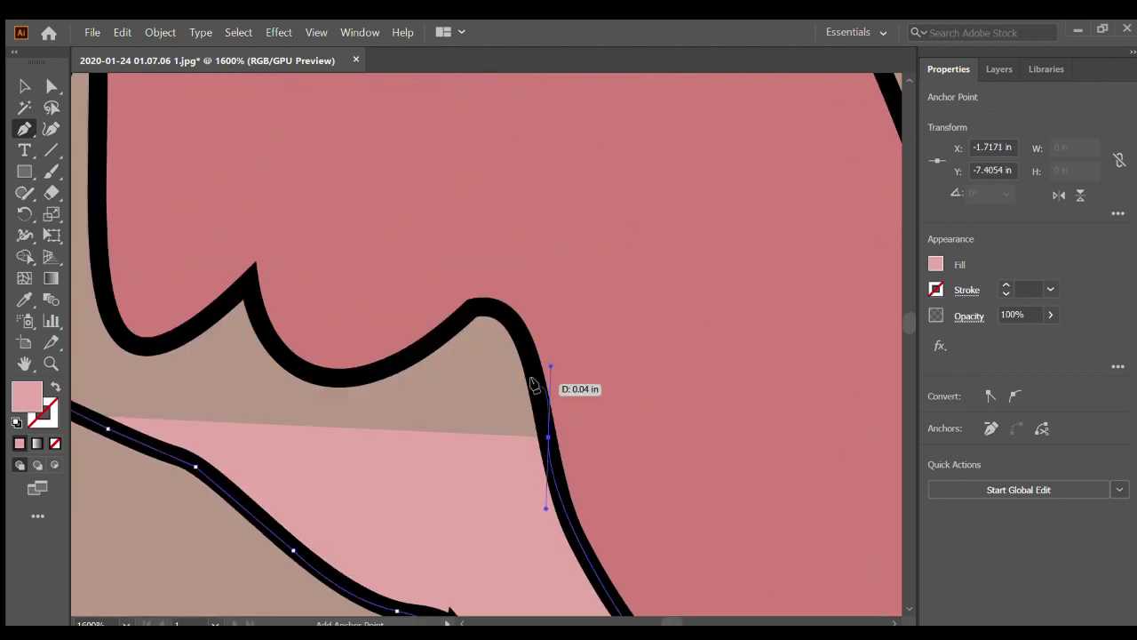
scroll(533, 381, down, 1)
click(483, 183)
click(418, 219)
drag(243, 158, 241, 305)
scroll(240, 305, up, 10)
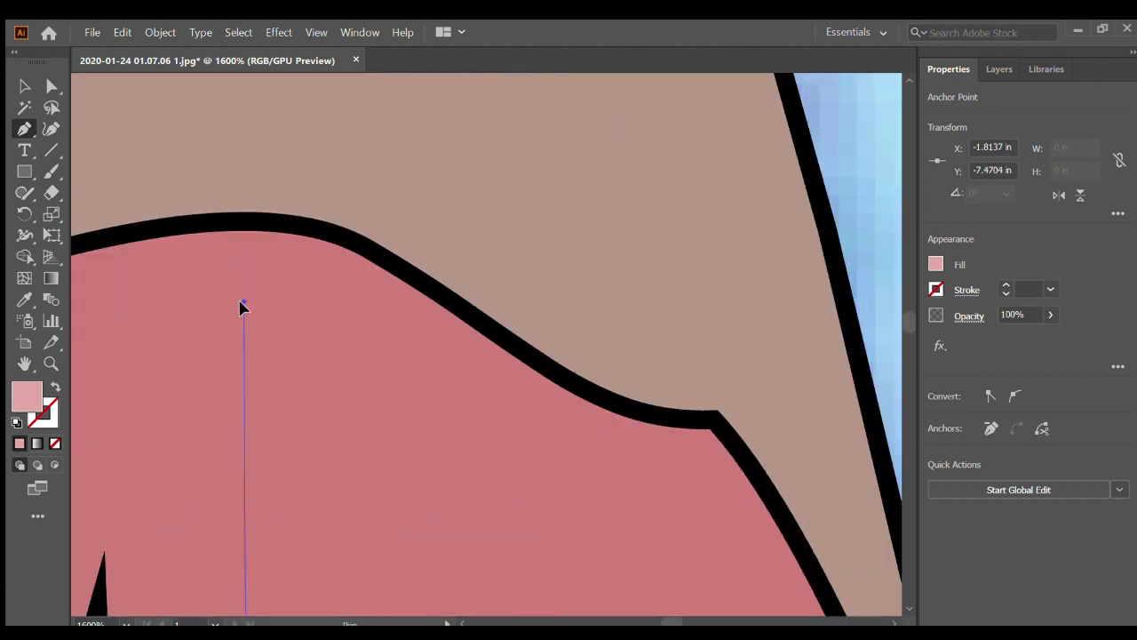
scroll(198, 369, down, 5)
Continue the pen path around the left stroke and corner, closing it at the start point
click(186, 462)
click(101, 310)
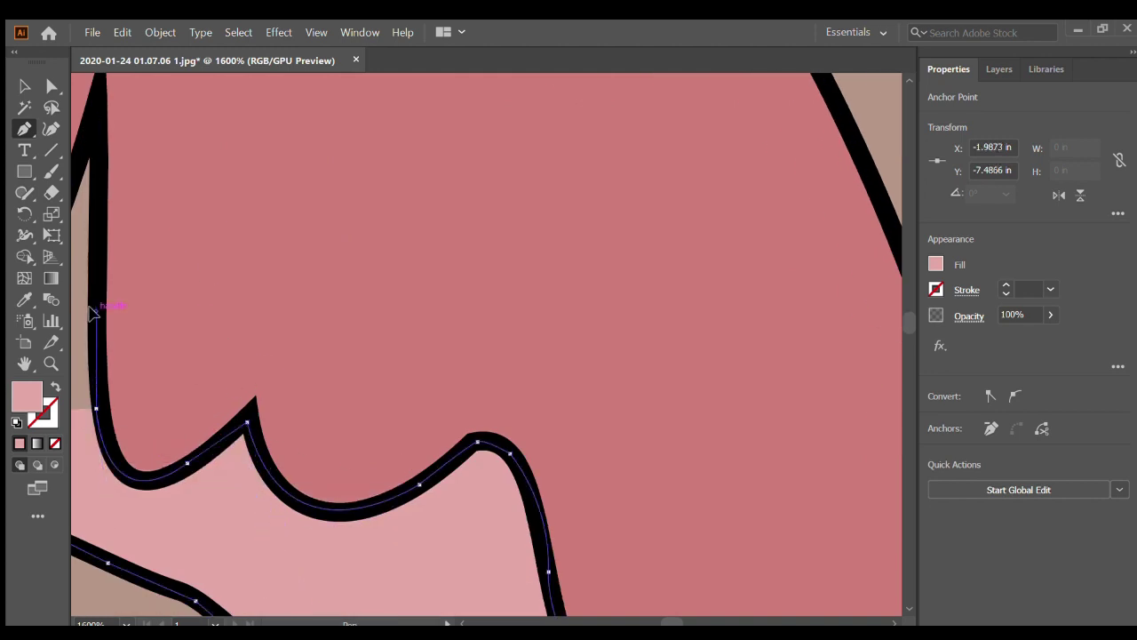
scroll(101, 310, left, 3)
scroll(156, 275, left, 3)
scroll(155, 276, left, 3)
scroll(222, 267, up, 10)
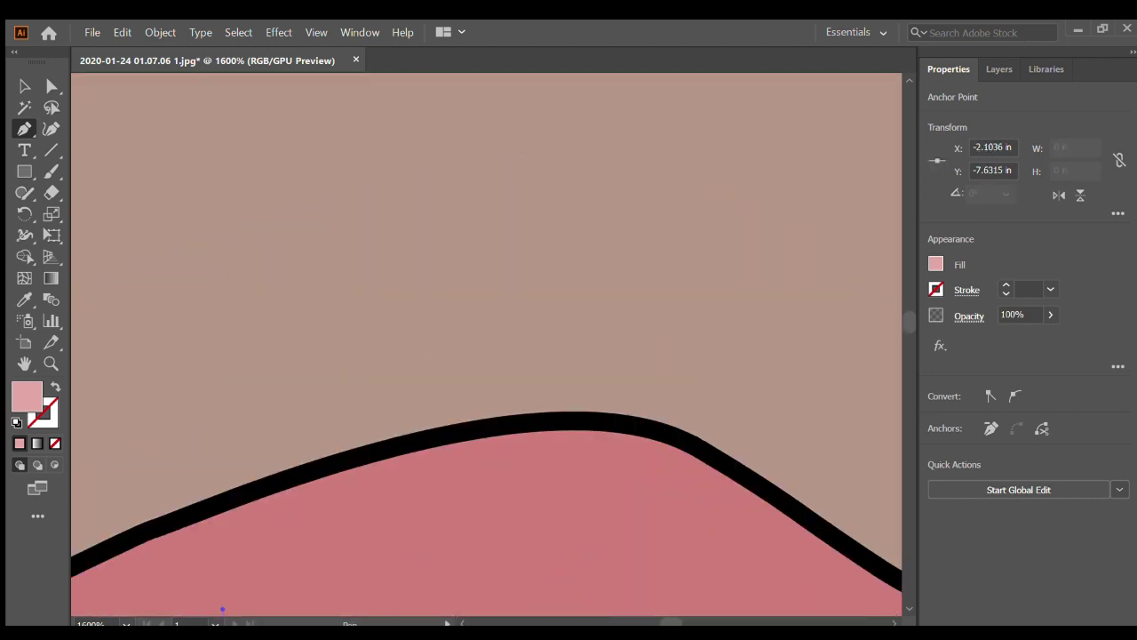
scroll(245, 398, down, 6)
drag(244, 398, 249, 531)
scroll(214, 376, left, 3)
drag(223, 355, 190, 221)
scroll(190, 267, left, 3)
scroll(167, 296, left, 3)
drag(209, 360, 238, 215)
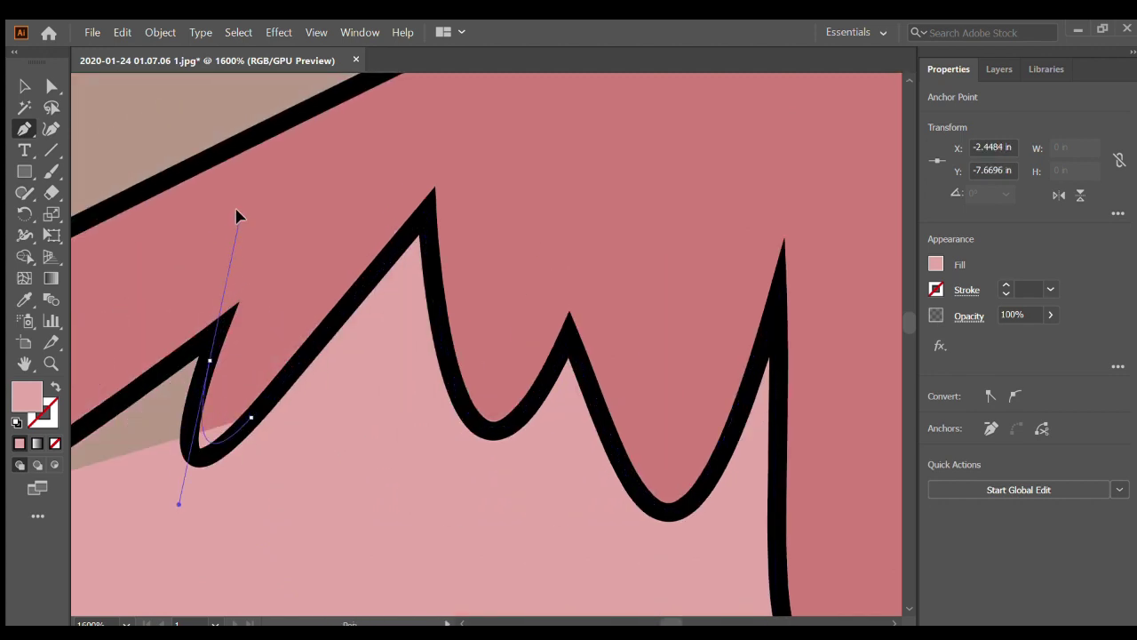
scroll(229, 306, left, 3)
drag(262, 463, 275, 469)
scroll(132, 414, left, 3)
drag(388, 456, 153, 518)
click(152, 502)
click(112, 465)
scroll(112, 465, left, 6)
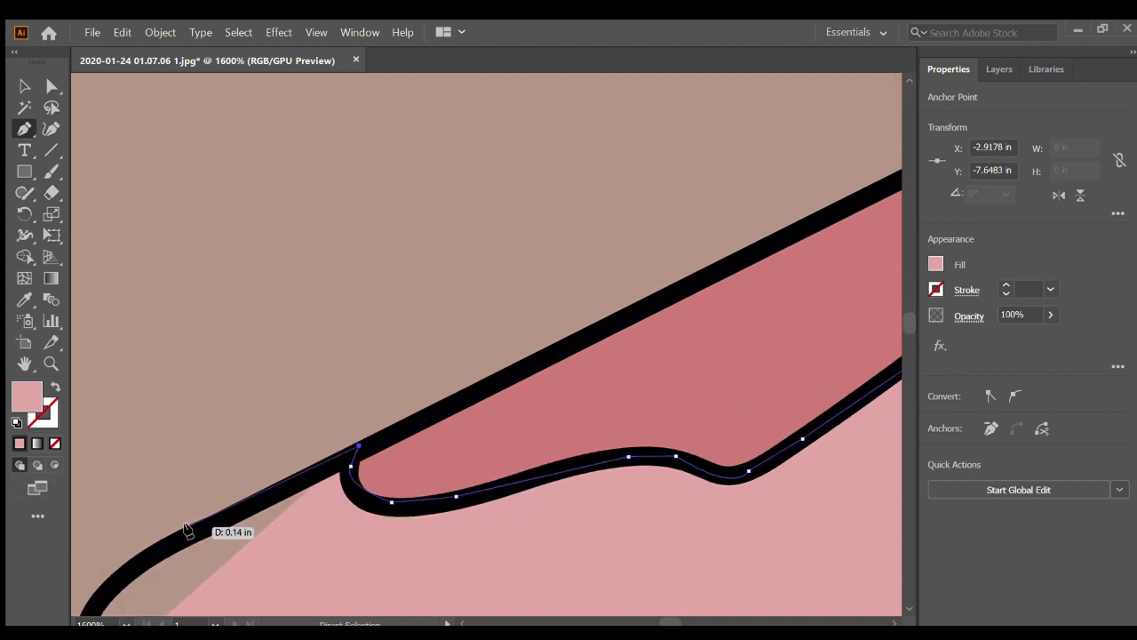
scroll(154, 518, down, 6)
scroll(154, 518, left, 3)
drag(217, 442, 195, 460)
click(214, 444)
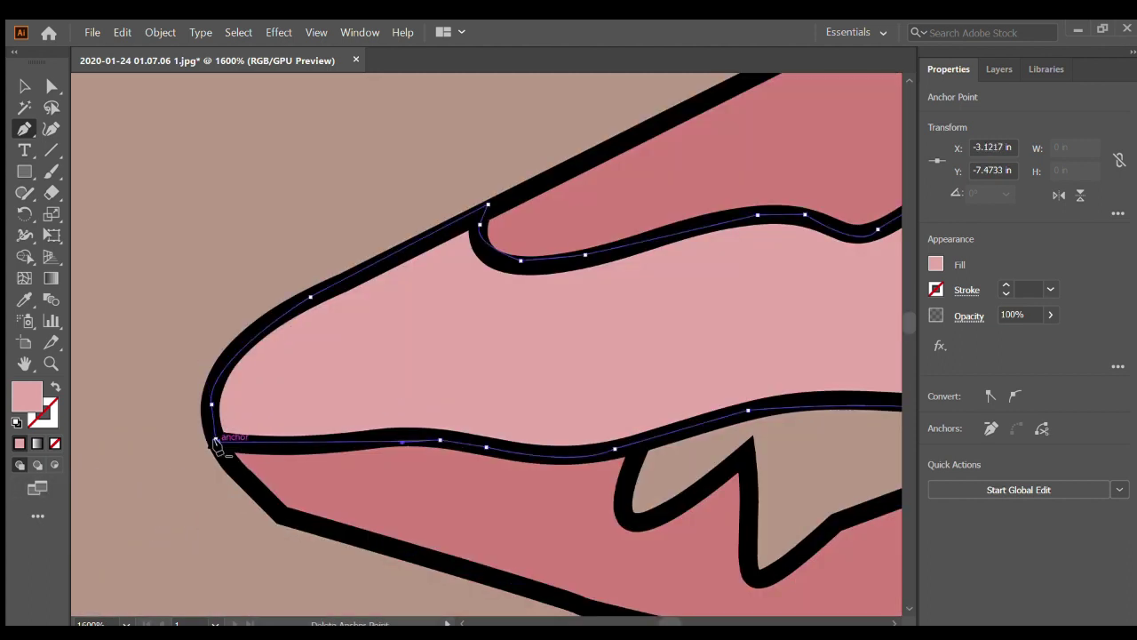
Deselect the finished light-pink lip shape and zoom out to the whole face
key(ctrl+shift+a)
key(ctrl+1)
scroll(153, 447, right, 3)
scroll(153, 447, right, 2)
Trace the teeth zigzag along the lower lip with Pen anchors at each tooth tip and base
scroll(154, 446, left, 3)
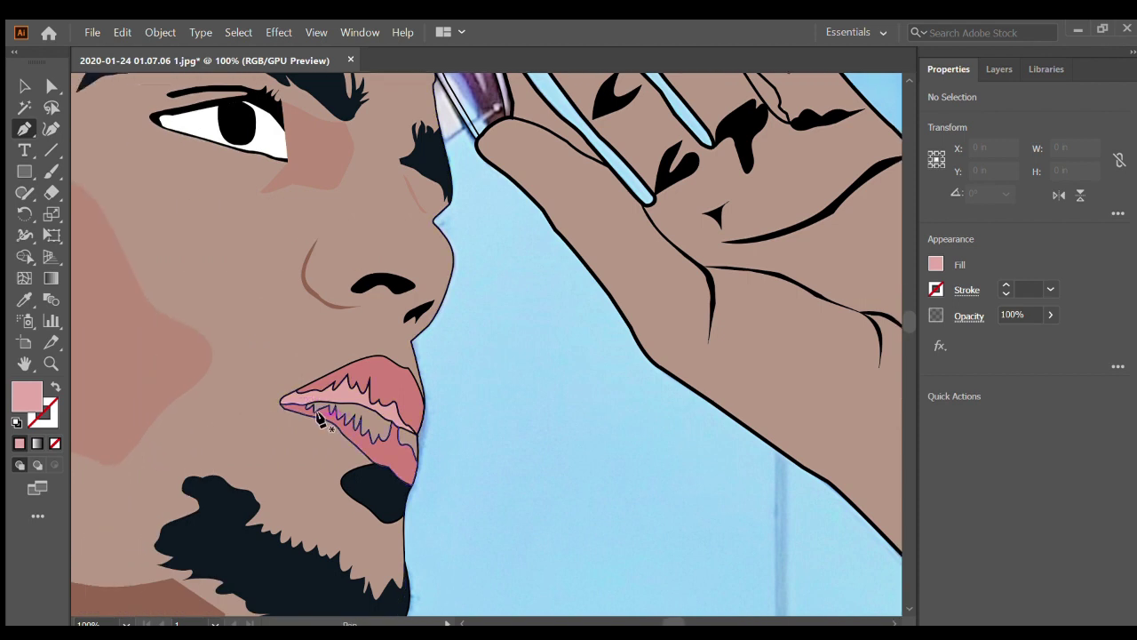
scroll(325, 419, up, 5)
mouse_move(230, 442)
mouse_down()
mouse_move(263, 454)
mouse_move(277, 441)
mouse_up()
click(272, 487)
drag(304, 470, 302, 473)
click(343, 458)
drag(366, 450, 396, 468)
drag(449, 362, 409, 467)
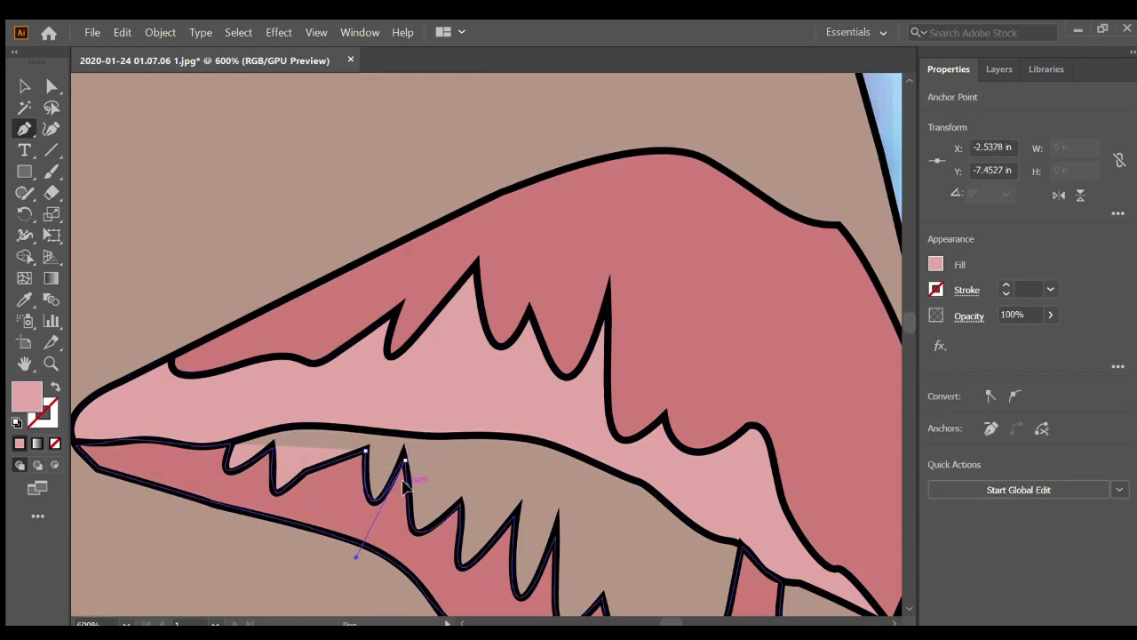
scroll(408, 466, down, 3)
click(411, 420)
click(449, 414)
mouse_move(512, 464)
mouse_down()
mouse_move(519, 440)
mouse_move(567, 405)
mouse_up()
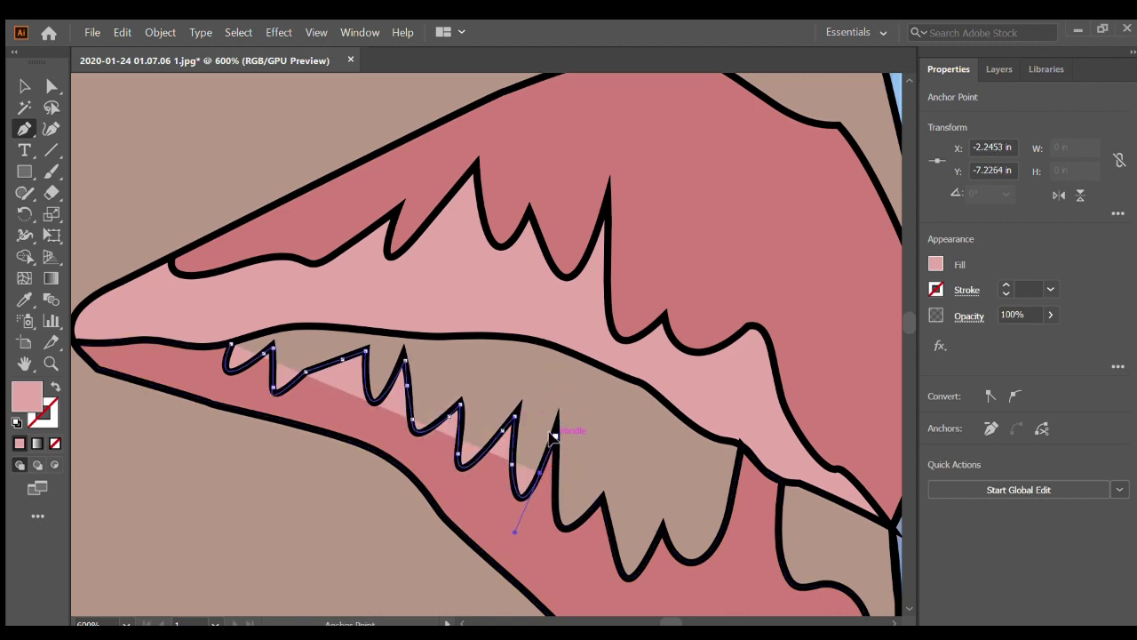
scroll(551, 427, right, 2)
click(455, 497)
drag(484, 516, 516, 491)
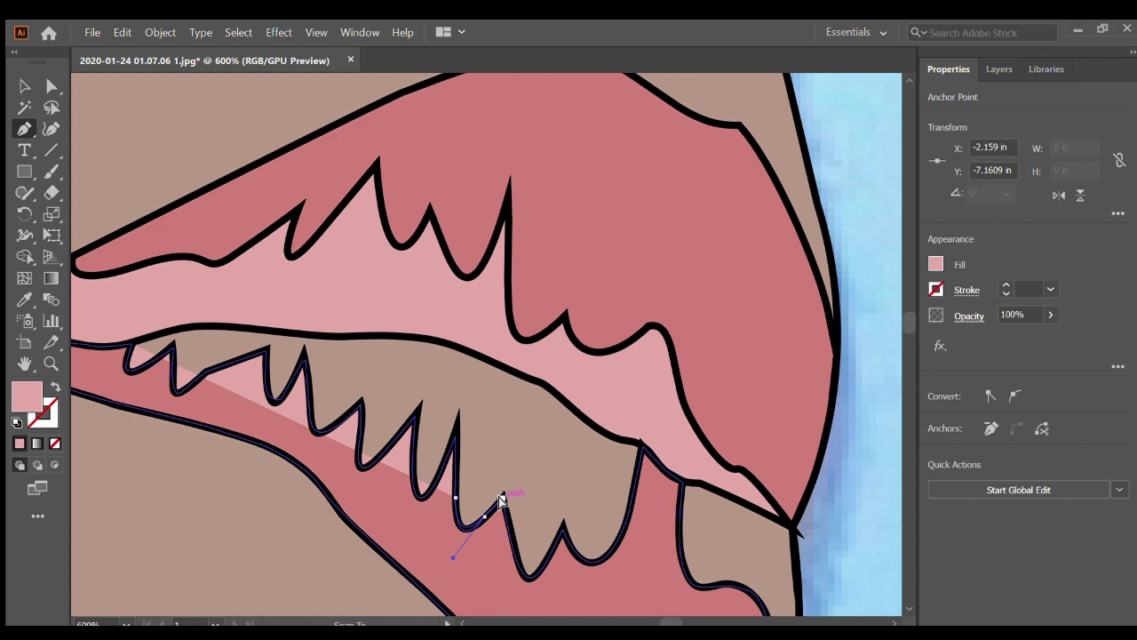
click(518, 563)
drag(548, 558, 555, 515)
Run the path back along the upper edge and close the zigzag teeth shape
scroll(562, 530, right, 3)
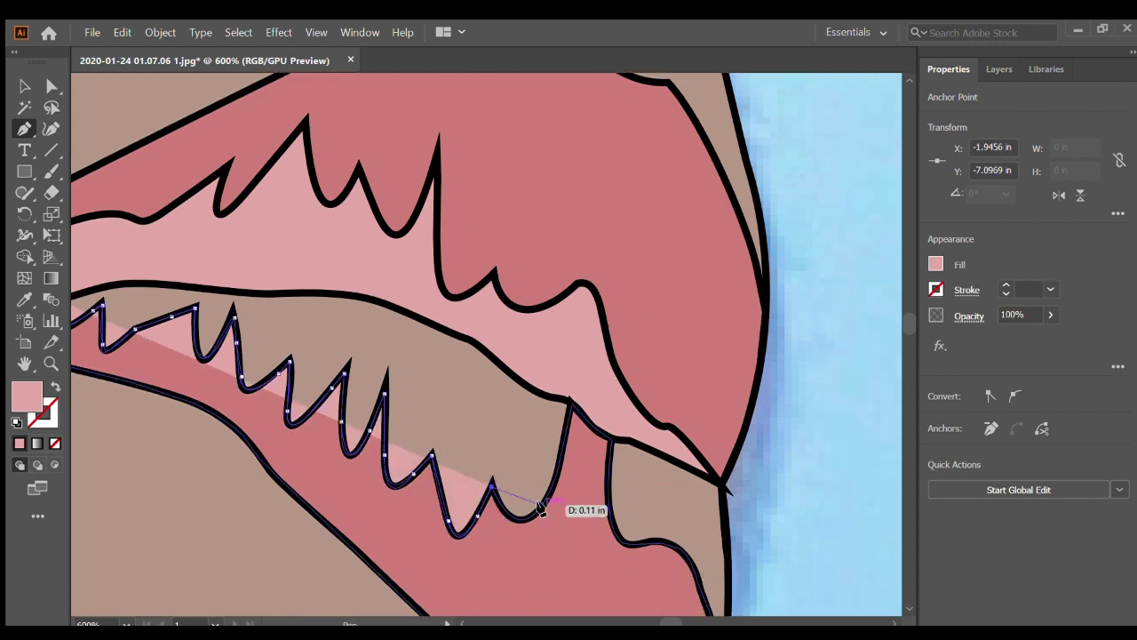
click(481, 487)
click(499, 404)
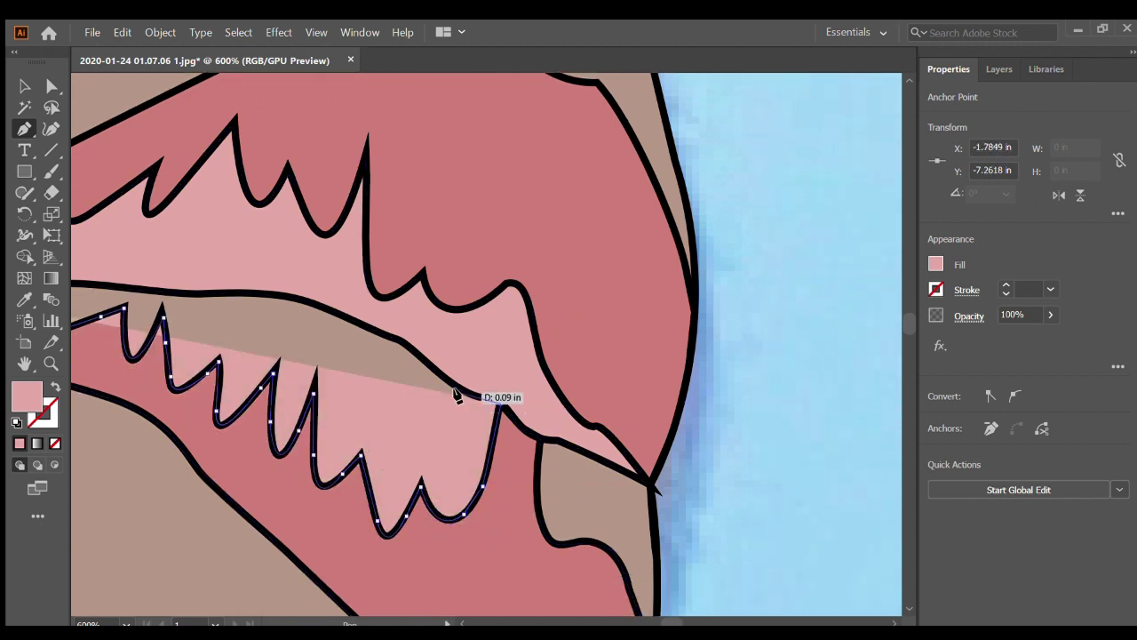
click(451, 380)
click(394, 335)
click(370, 327)
scroll(370, 327, left, 3)
click(338, 297)
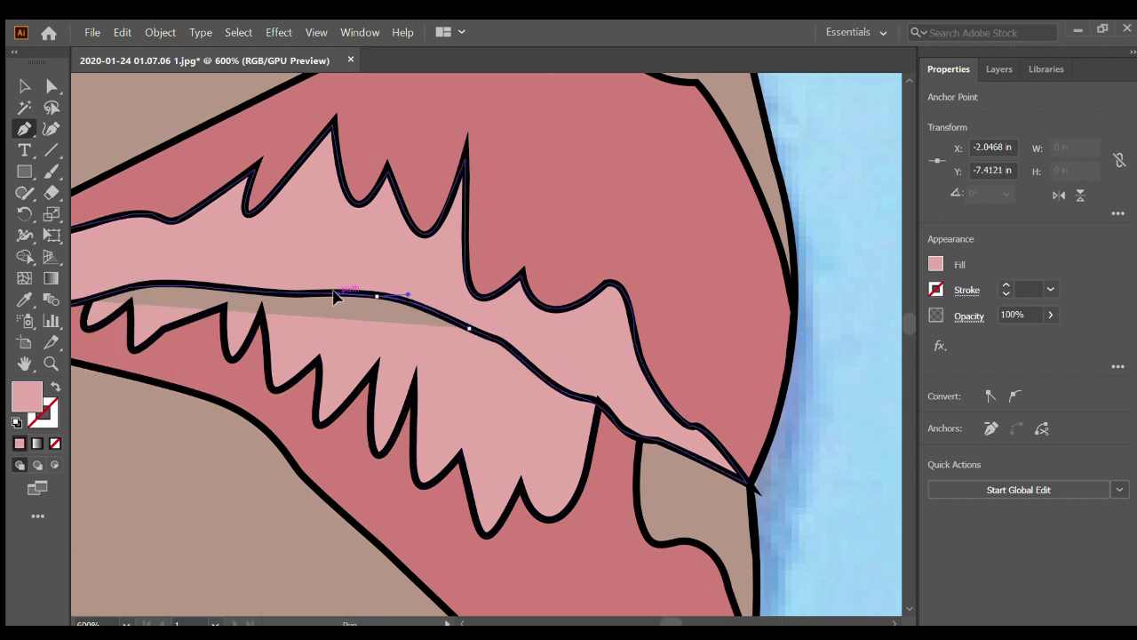
scroll(338, 296, left, 3)
click(318, 292)
scroll(317, 292, left, 3)
click(316, 287)
click(286, 295)
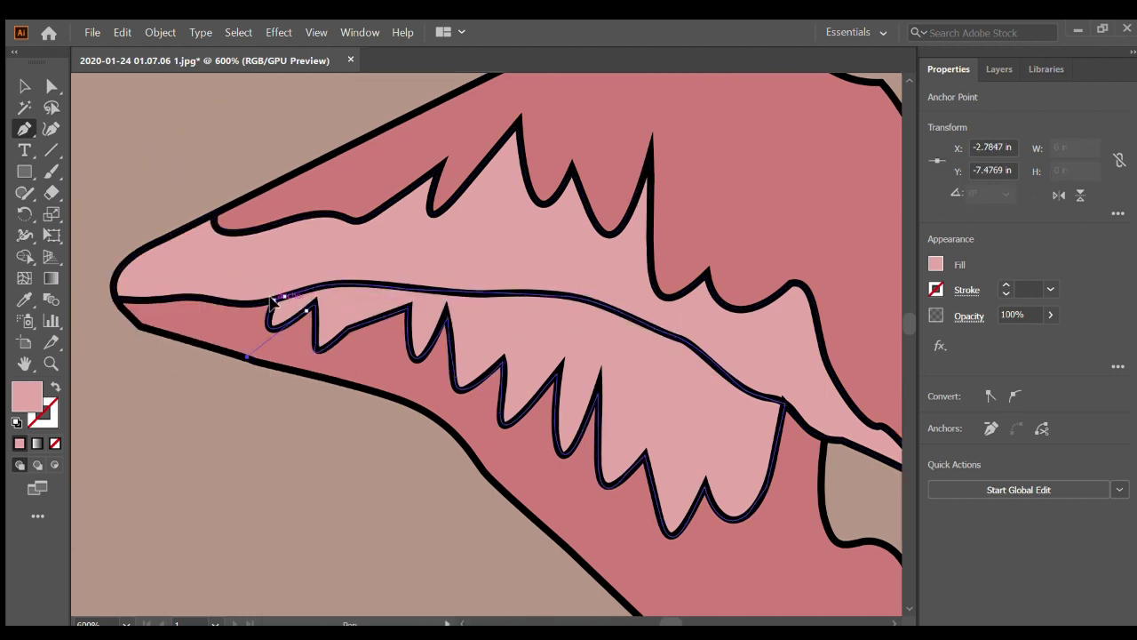
Draw and close a small pen shape at the lip's right corner, then deselect
scroll(465, 267, right, 5)
scroll(465, 267, down, 3)
click(540, 341)
drag(542, 428, 561, 457)
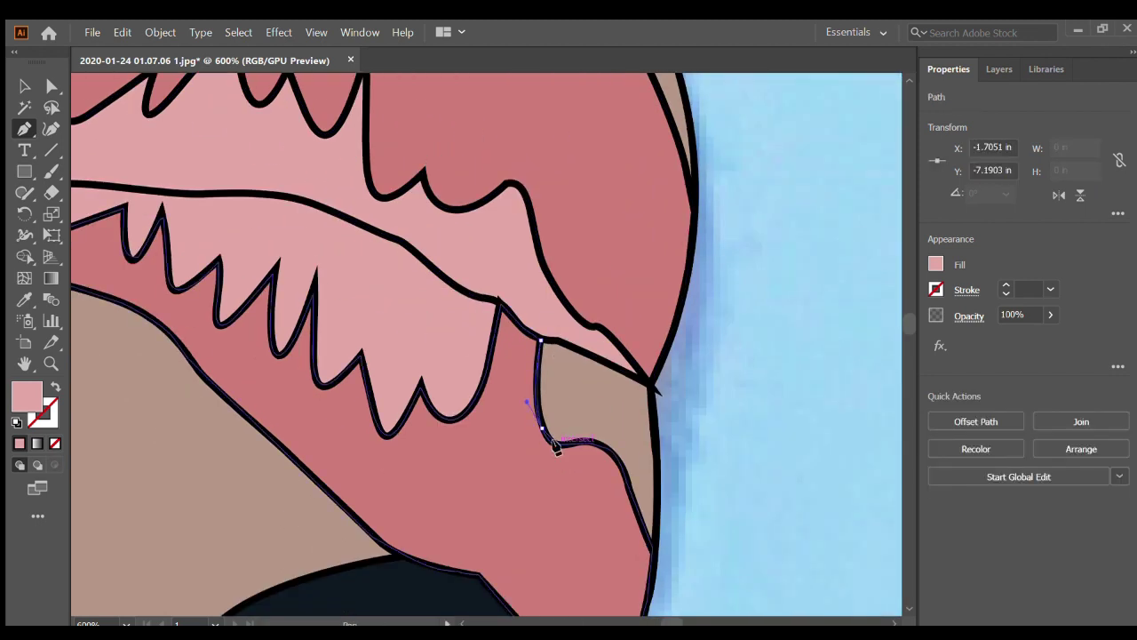
click(634, 465)
scroll(639, 503, down, 1)
click(654, 377)
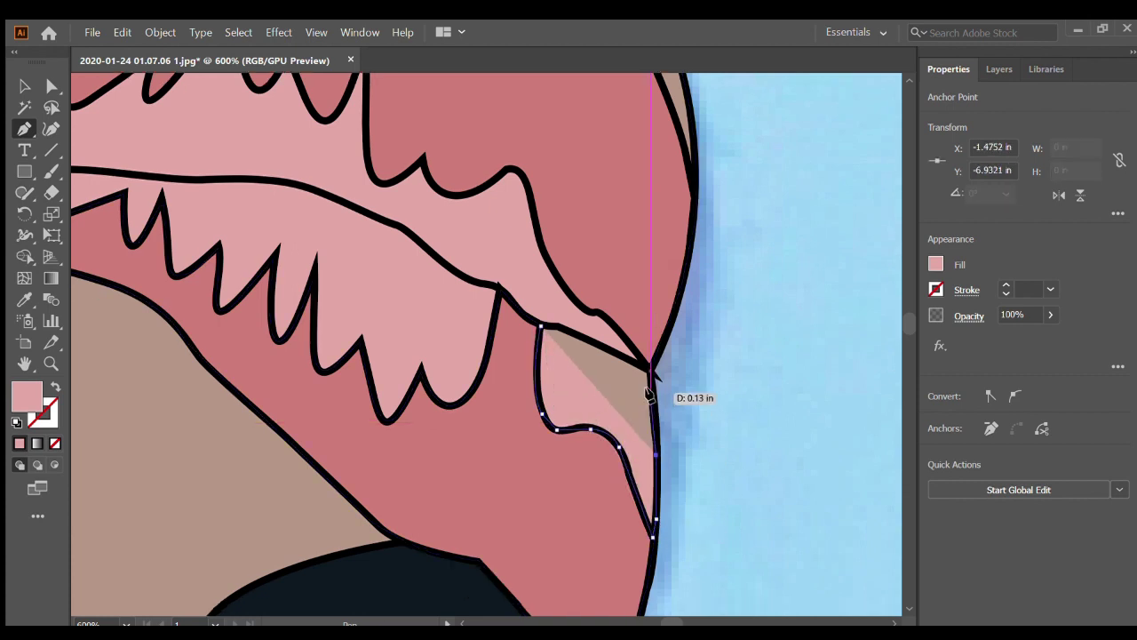
click(625, 345)
click(540, 325)
key(ctrl+0)
Select the traced upper lip shape, after briefly checking the lower lip shape
scroll(540, 296, down, 1)
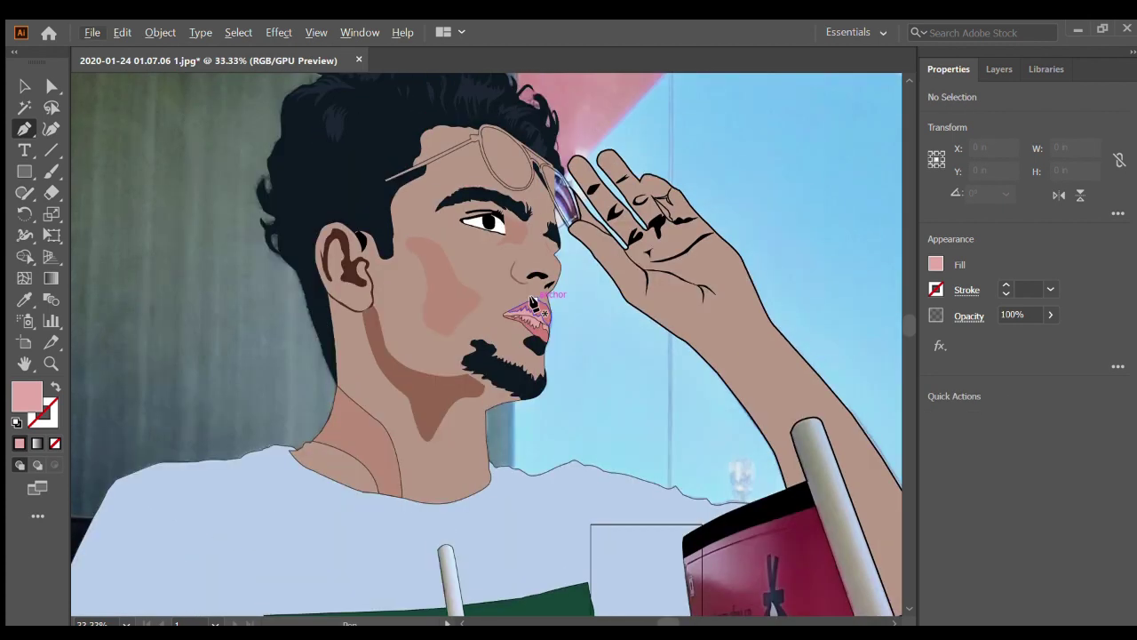
scroll(550, 329, down, 4)
scroll(554, 332, up, 3)
scroll(504, 334, up, 3)
scroll(504, 334, up, 1)
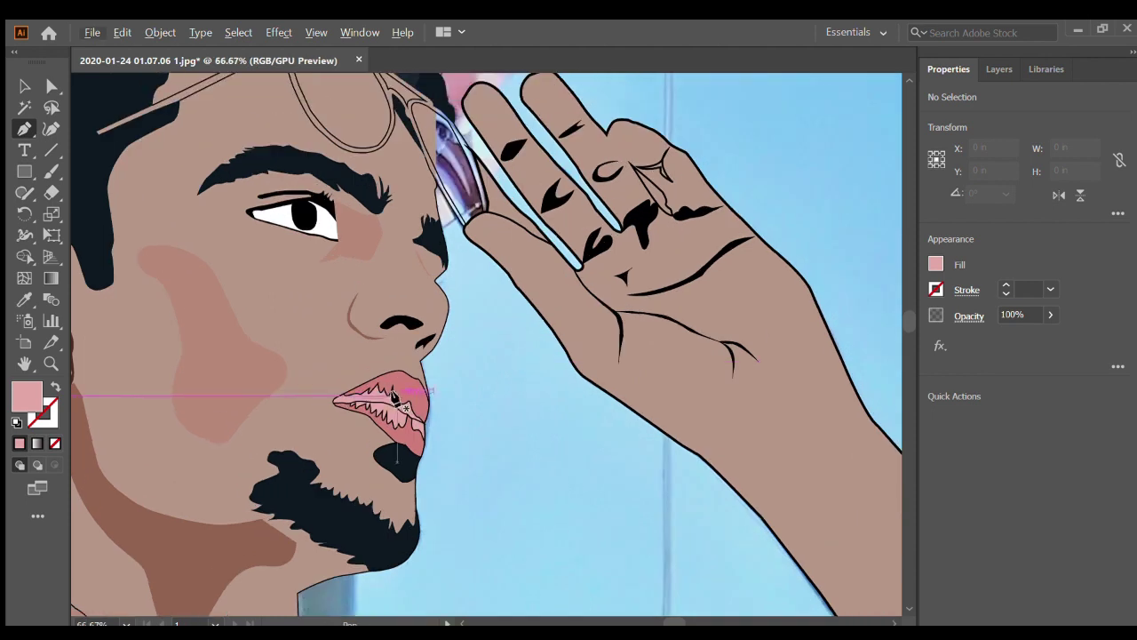
ctrl+click(402, 380)
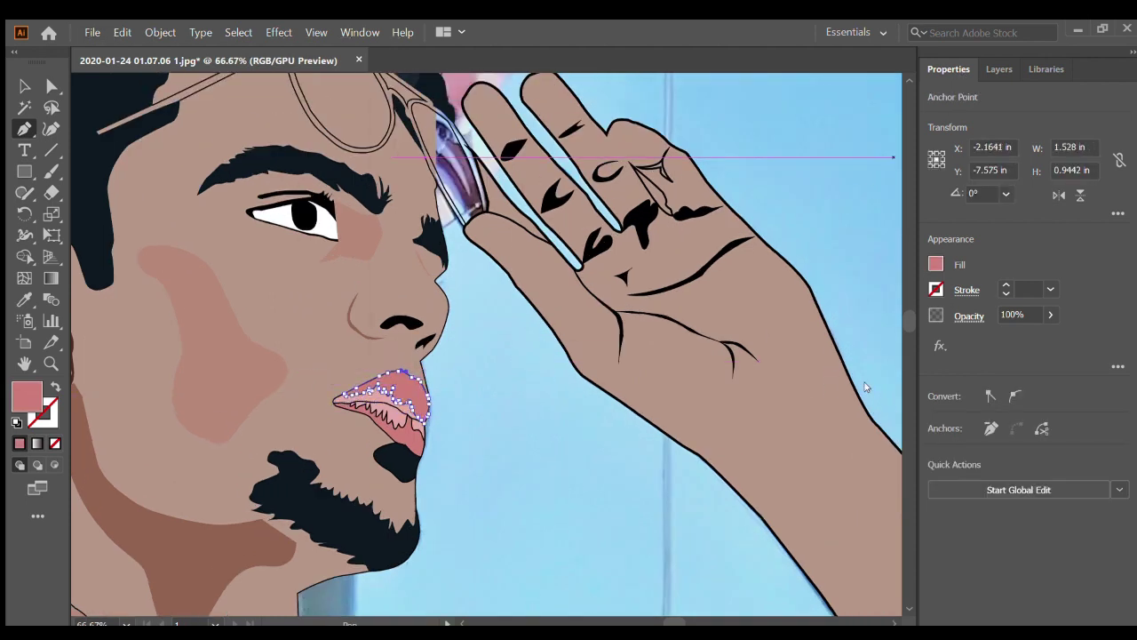
ctrl+click(398, 437)
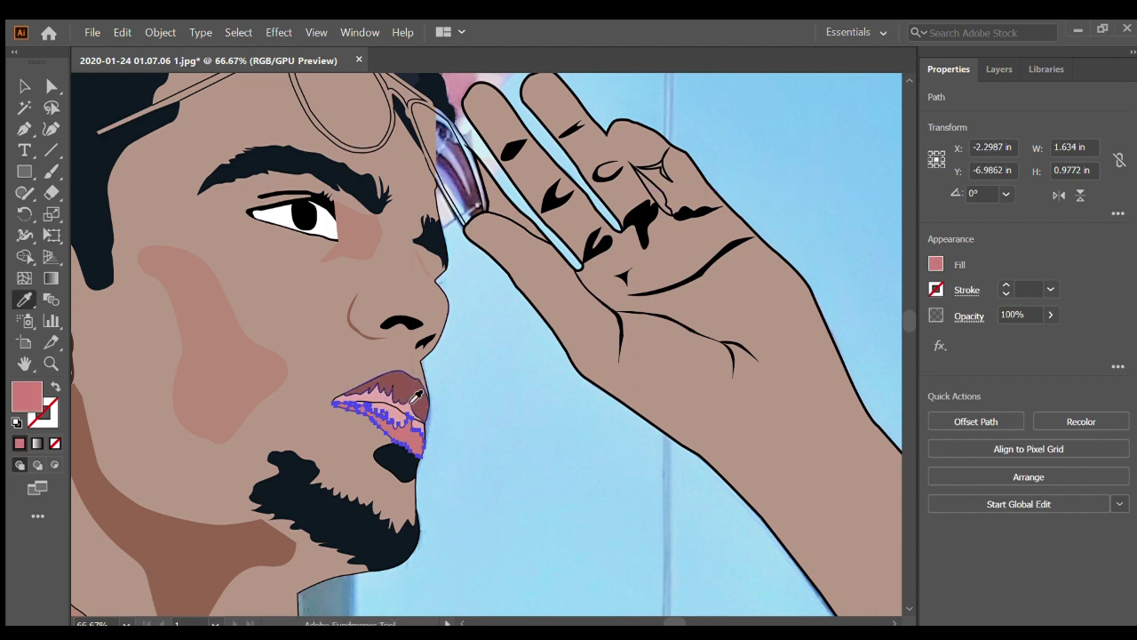
click(457, 441)
click(396, 384)
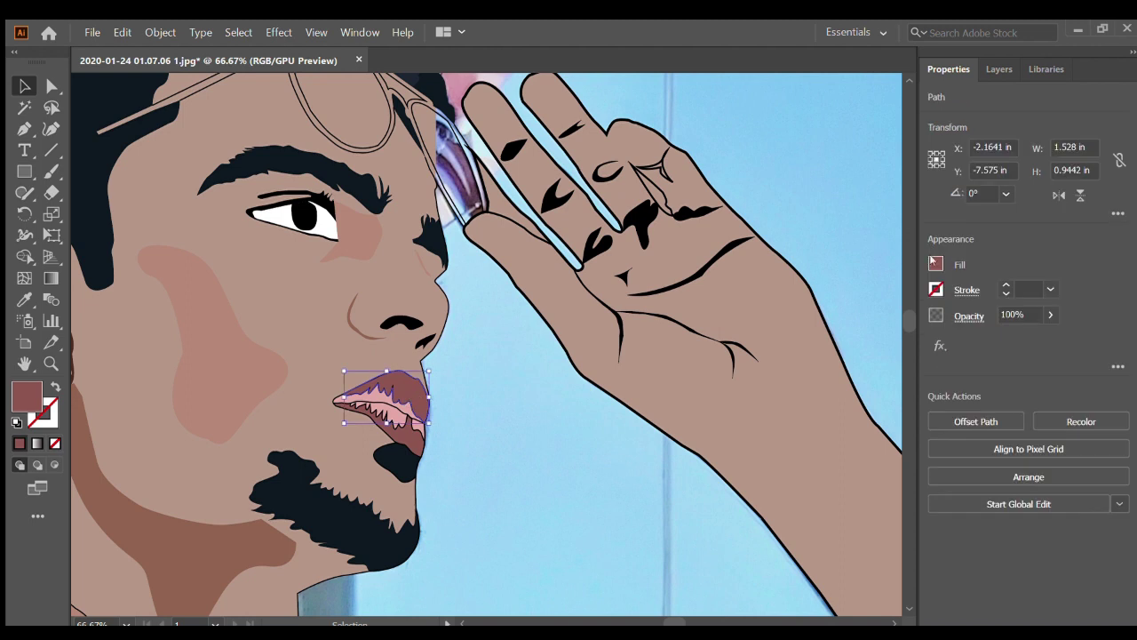
Eyedropper the darker mauve and light-pink lip colours onto the shapes, then deselect
key(i)
ctrl+click(397, 412)
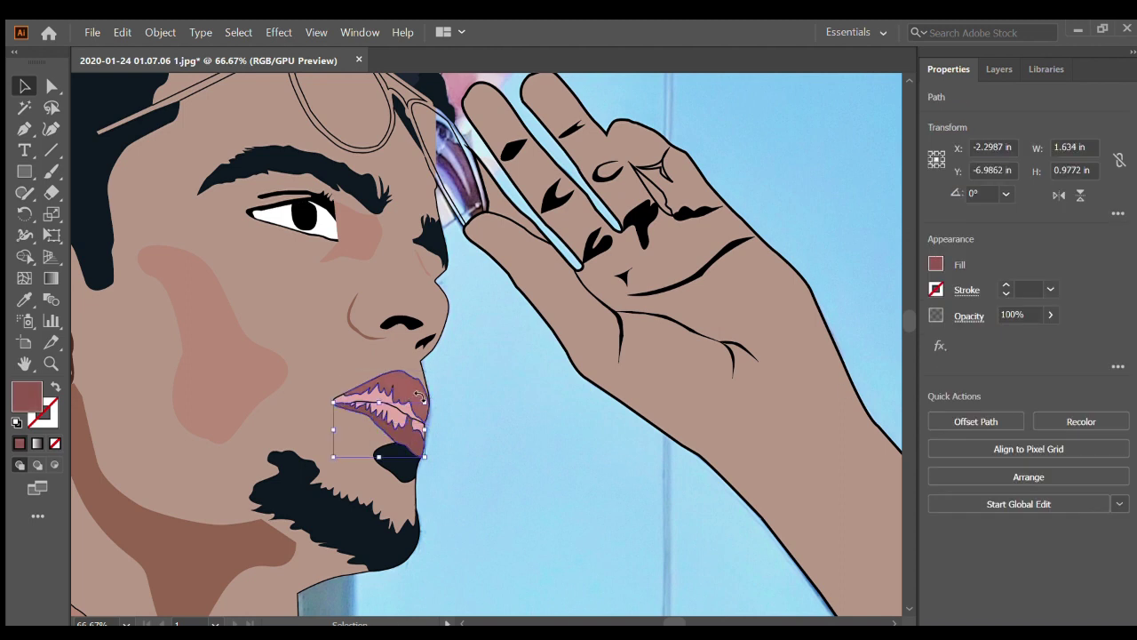
ctrl+click(424, 407)
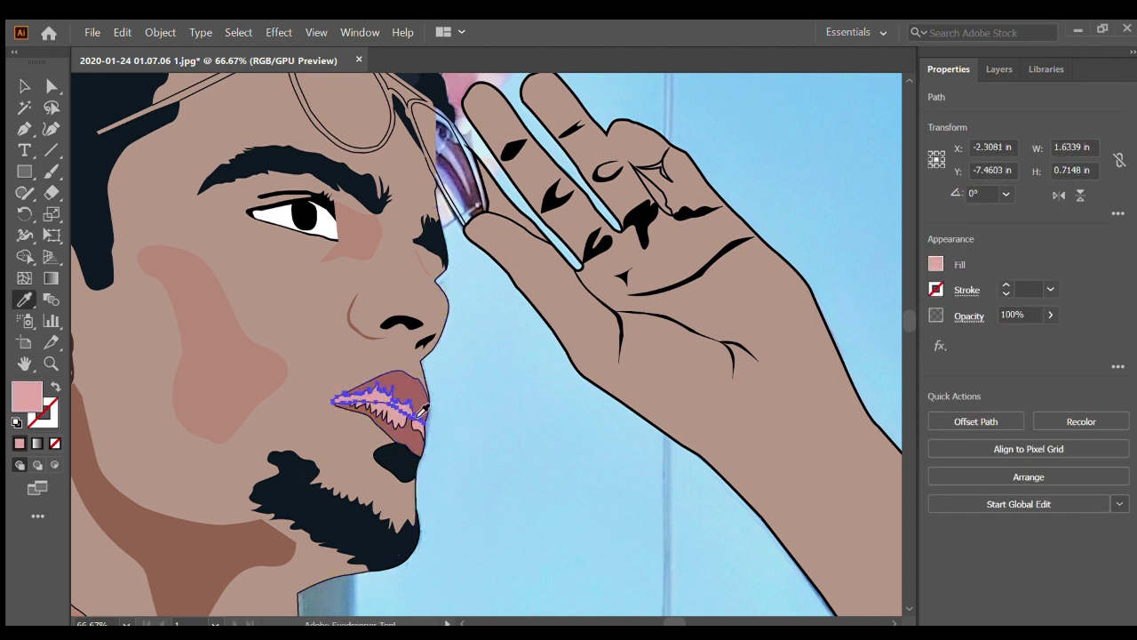
key(v)
click(480, 444)
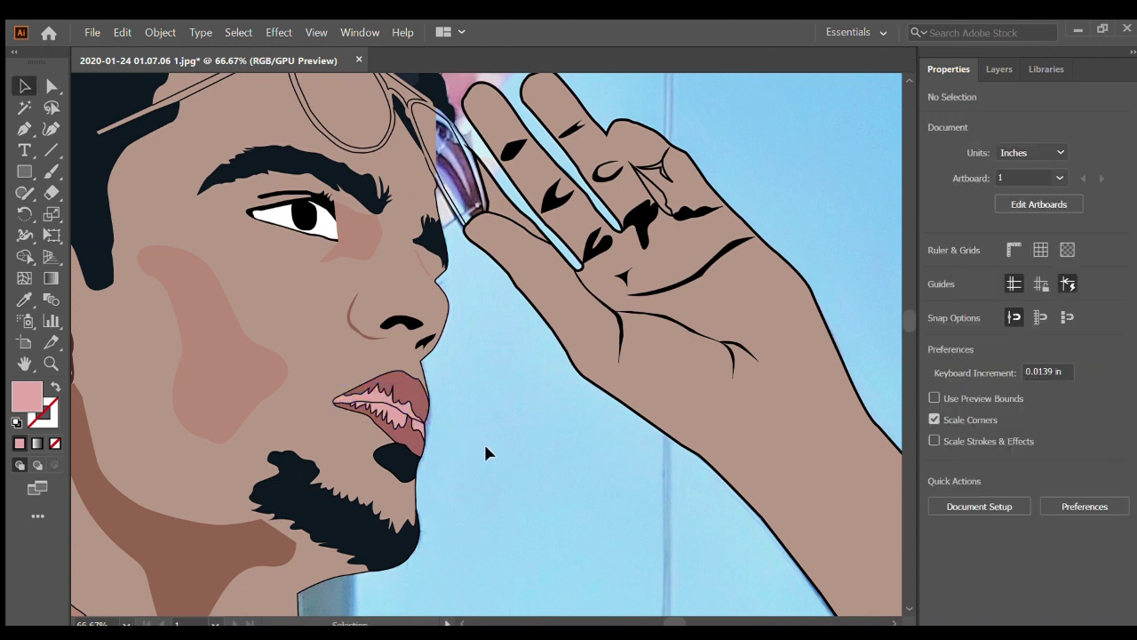
Recolour the neck shape with the skin tone sampled from the face
scroll(484, 442, down, 5)
scroll(403, 385, up, 5)
scroll(403, 384, down, 3)
scroll(671, 560, down, 2)
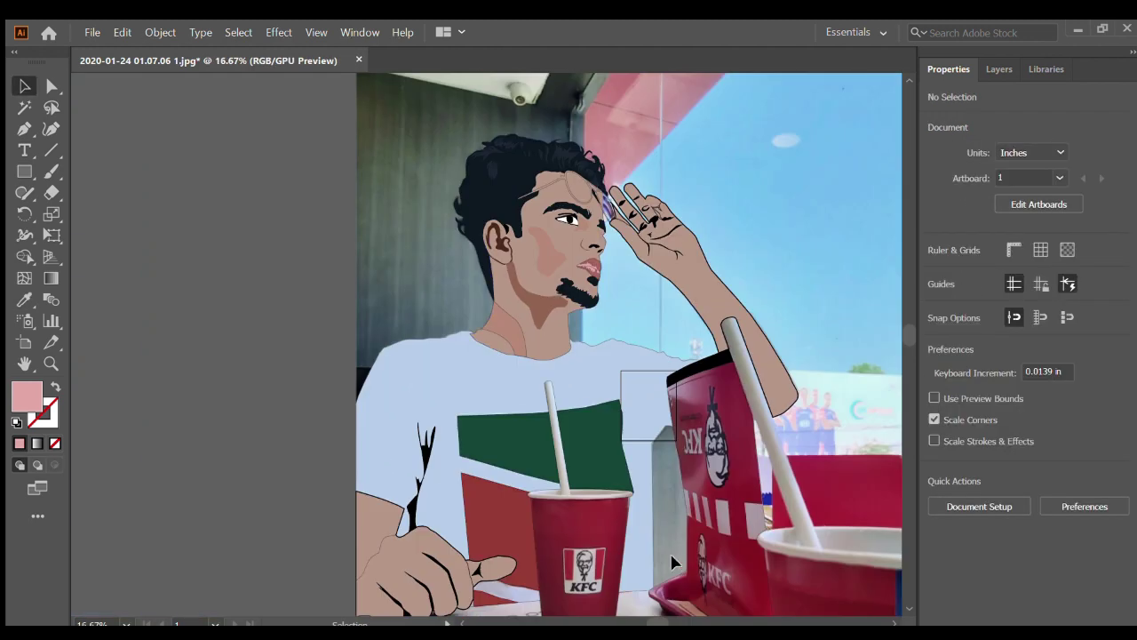
scroll(658, 488, down, 3)
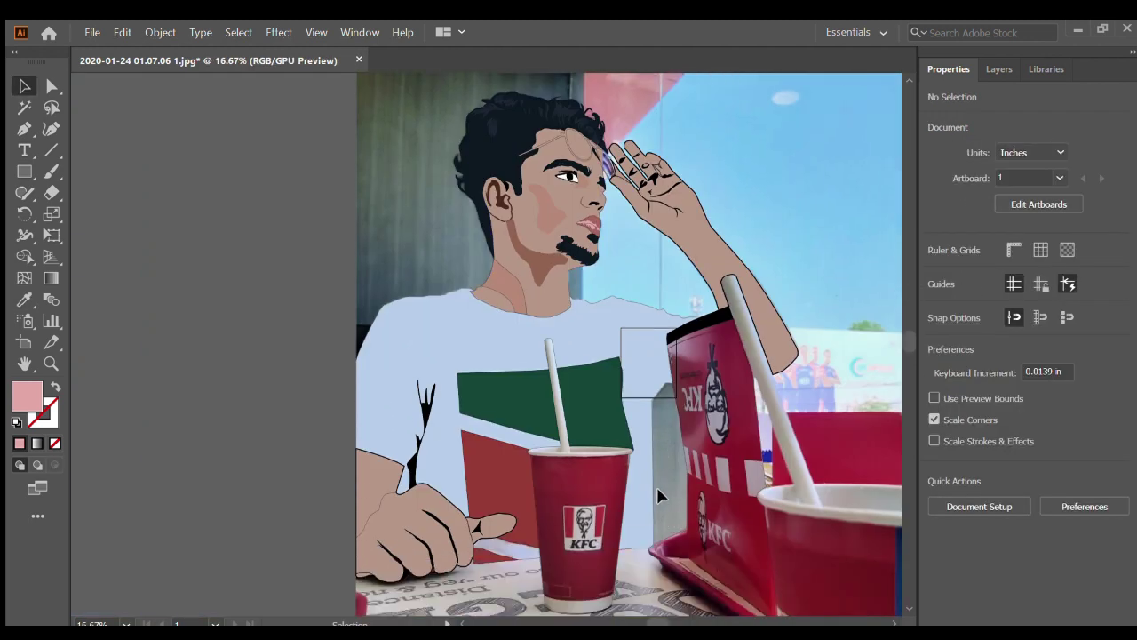
click(999, 69)
scroll(533, 285, up, 4)
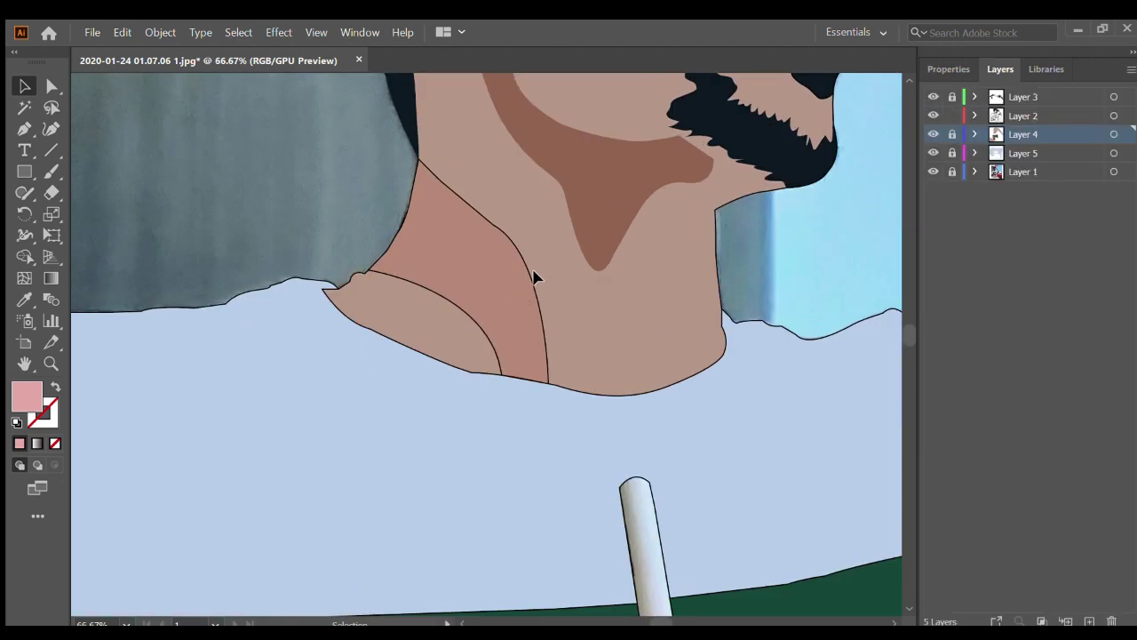
click(558, 305)
scroll(533, 304, down, 4)
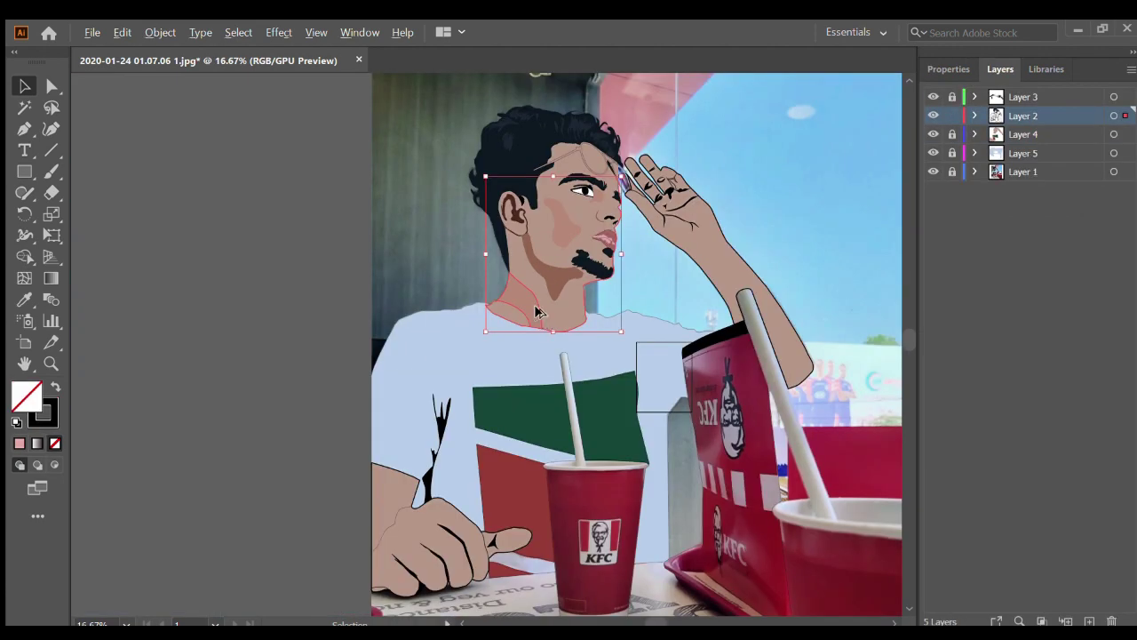
scroll(537, 311, up, 3)
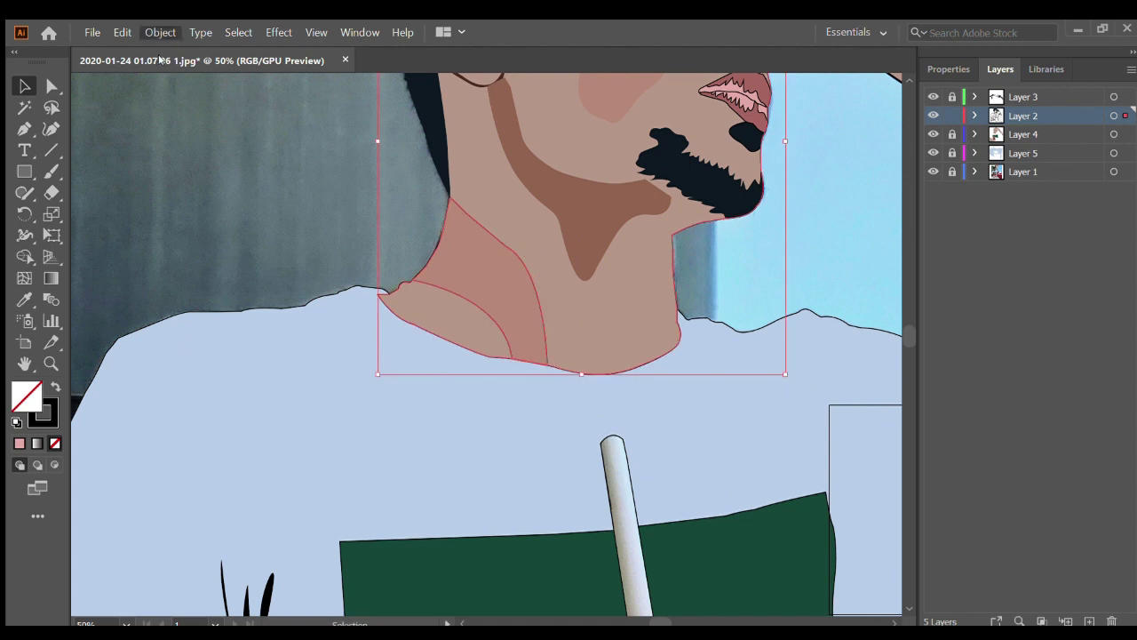
key(i)
click(569, 329)
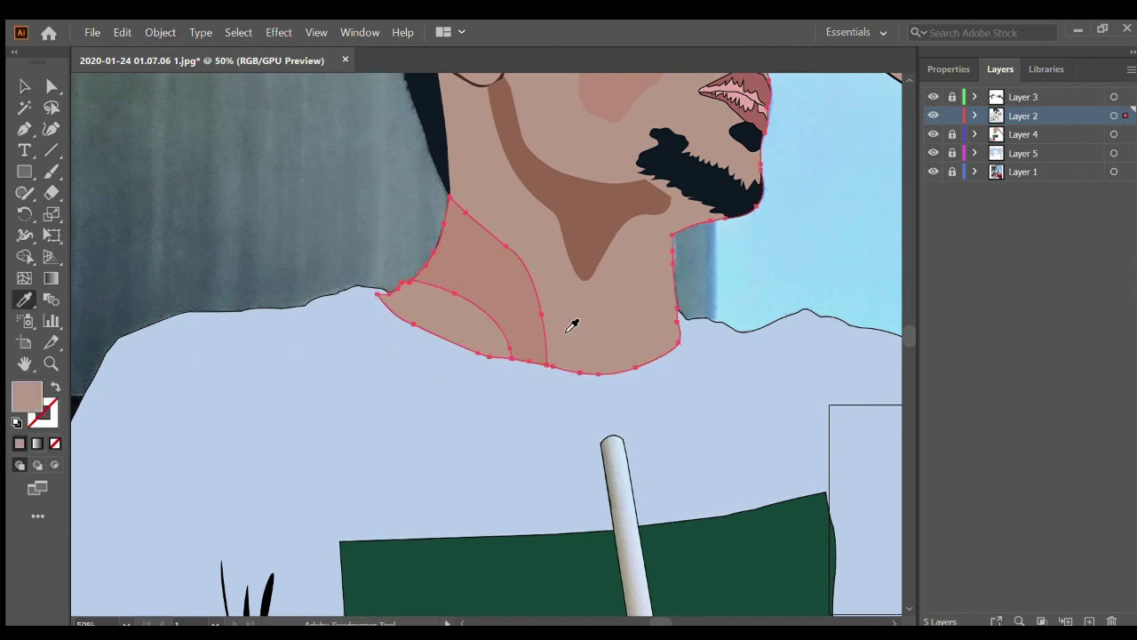
key(v)
key(ctrl+shift+a)
Apply a sampled style to the lip highlight shape with the Eyedropper
scroll(560, 319, down, 1)
scroll(553, 312, down, 3)
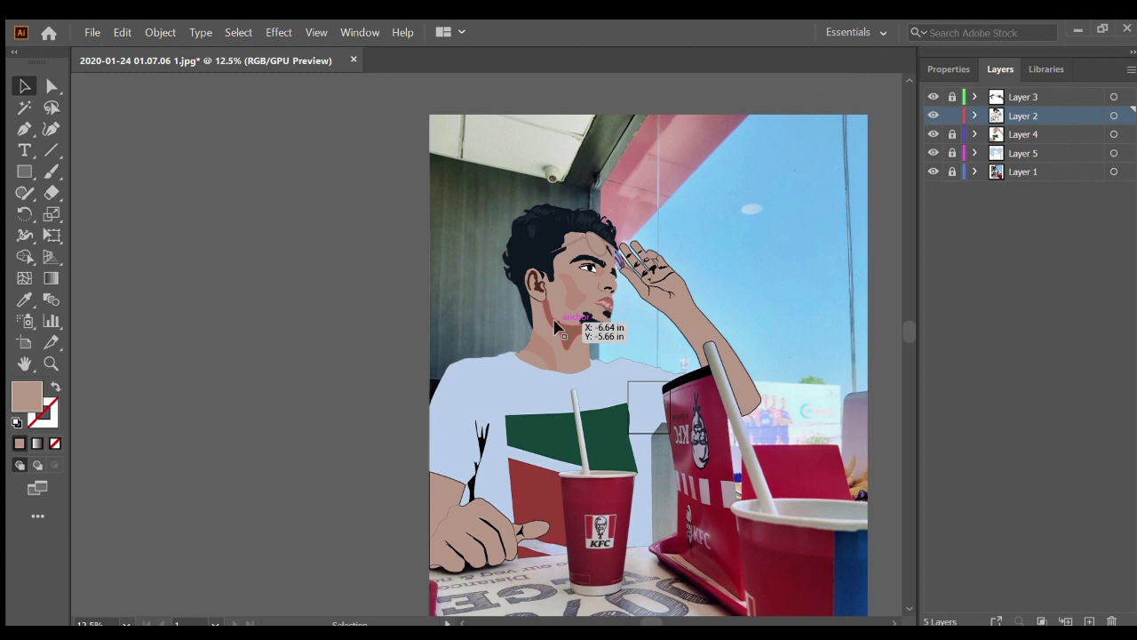
scroll(623, 325, up, 6)
click(509, 195)
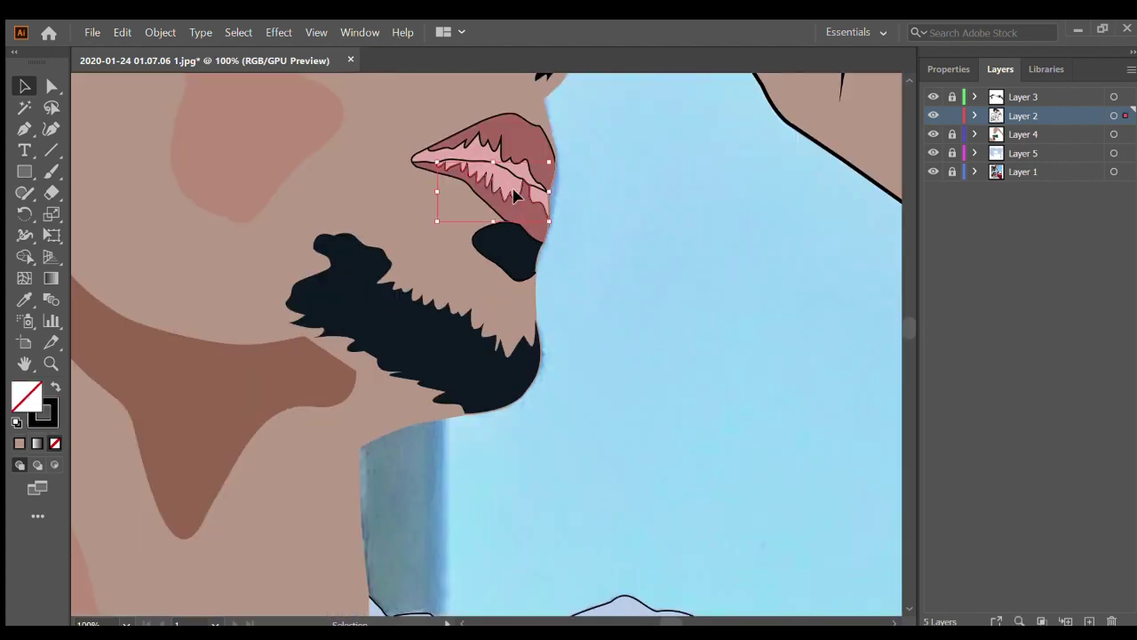
key(i)
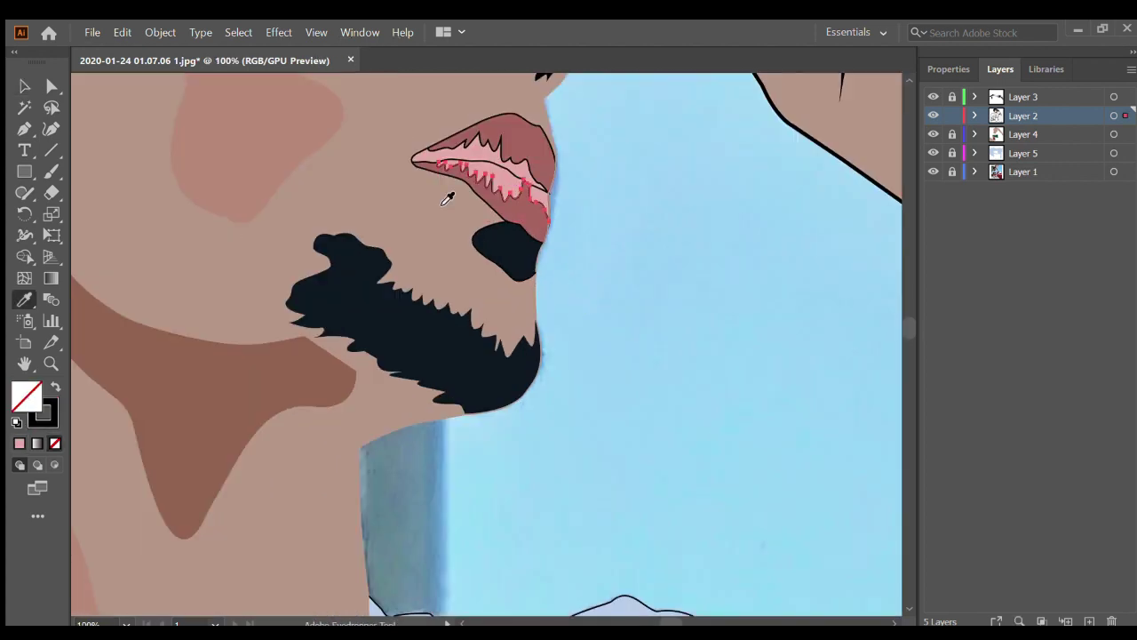
scroll(515, 183, up, 5)
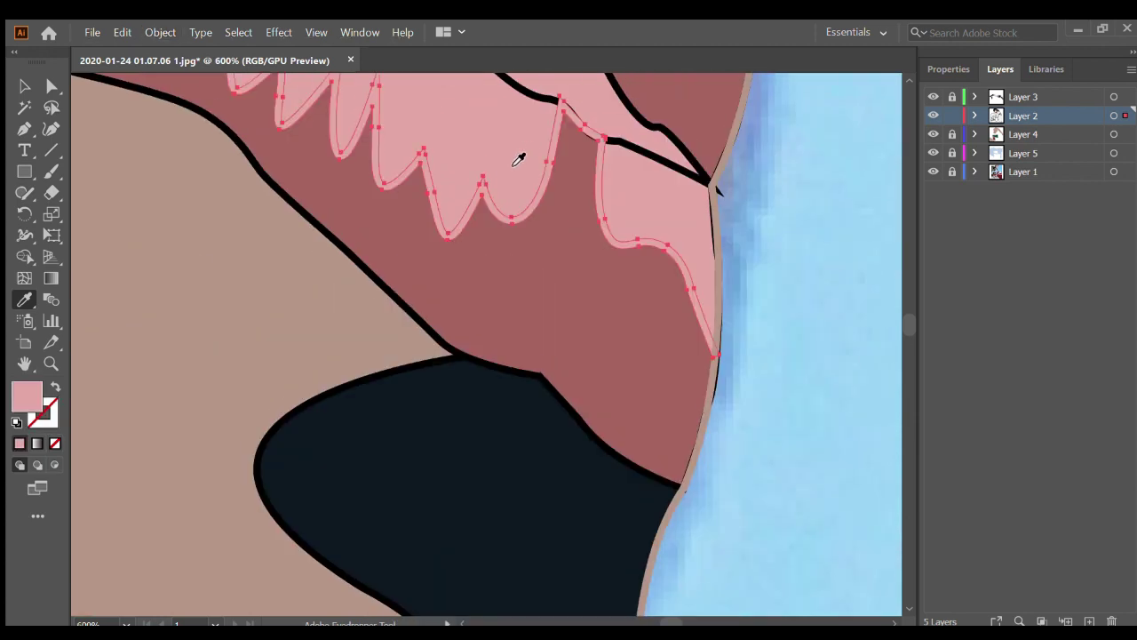
scroll(517, 207, down, 6)
scroll(517, 207, up, 5)
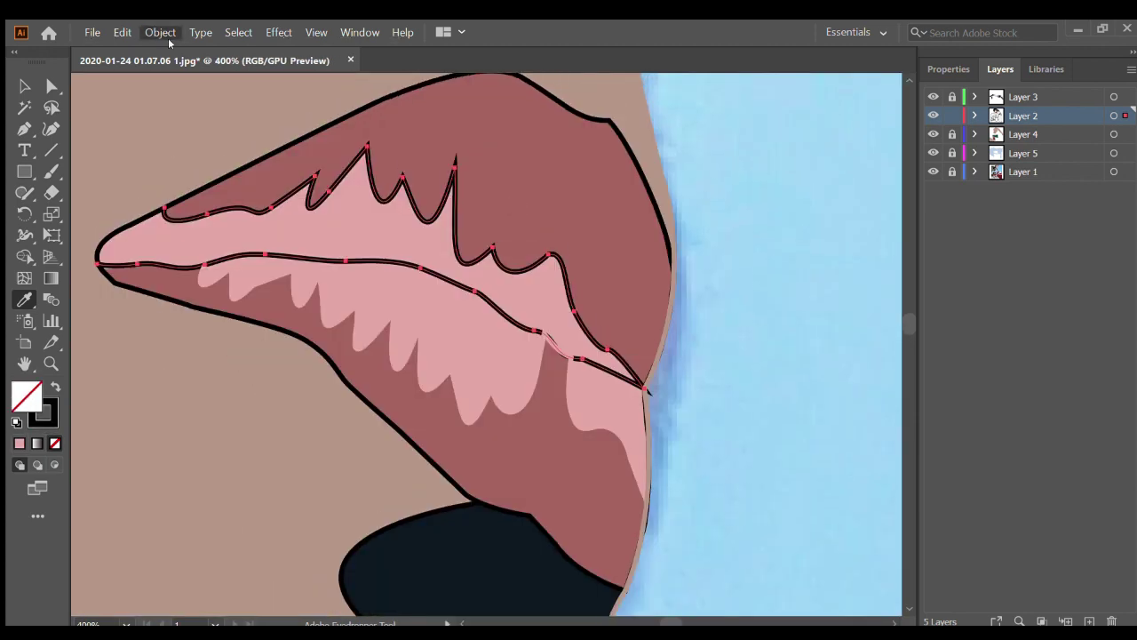
click(364, 381)
Give the inner-lip paths the light pink look, undoing a dark red trial
ctrl+click(400, 169)
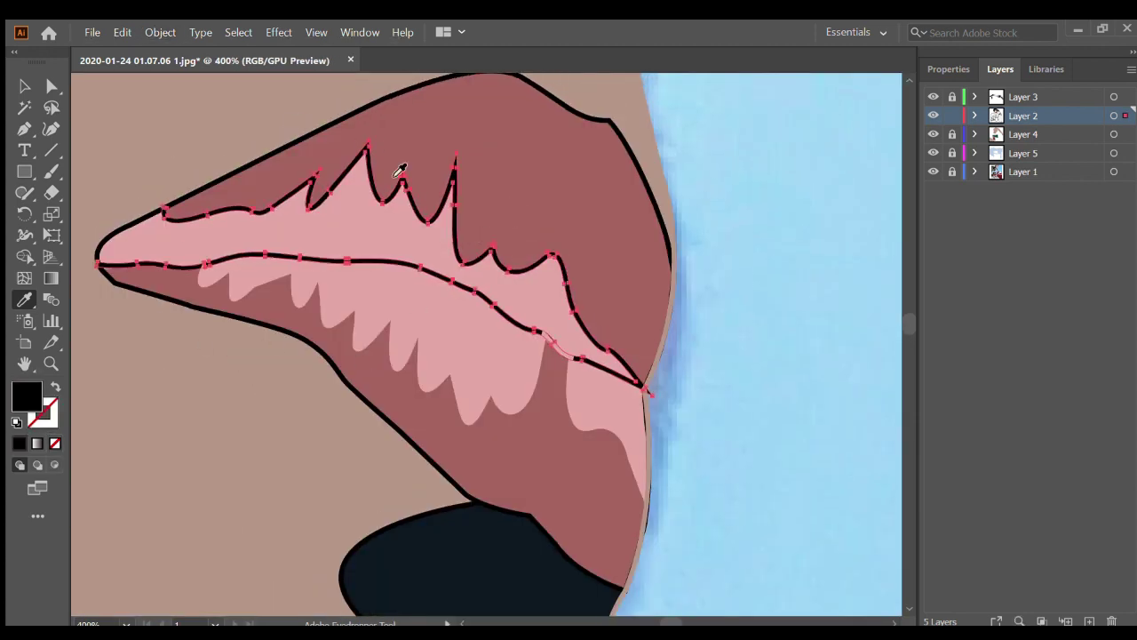
click(371, 229)
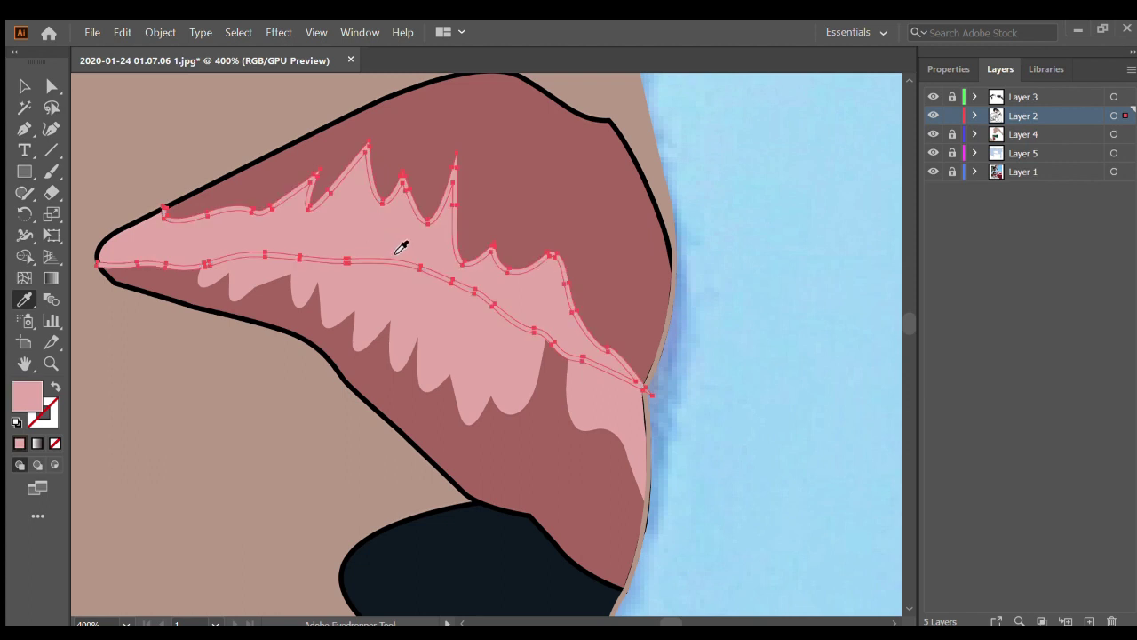
click(552, 231)
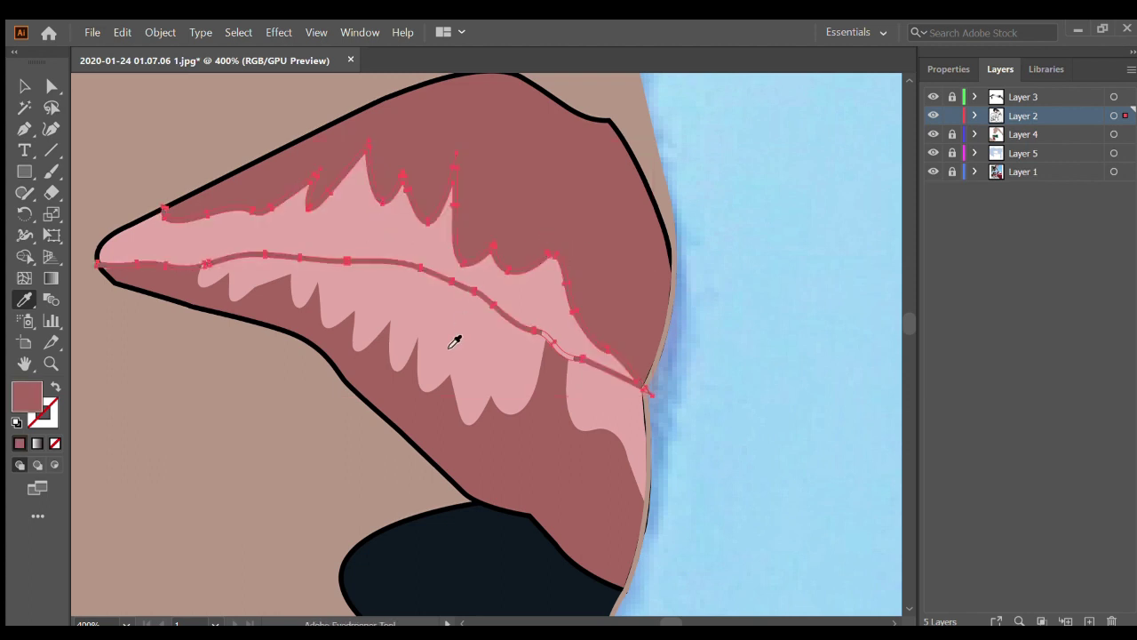
key(ctrl+z)
ctrl+click(468, 415)
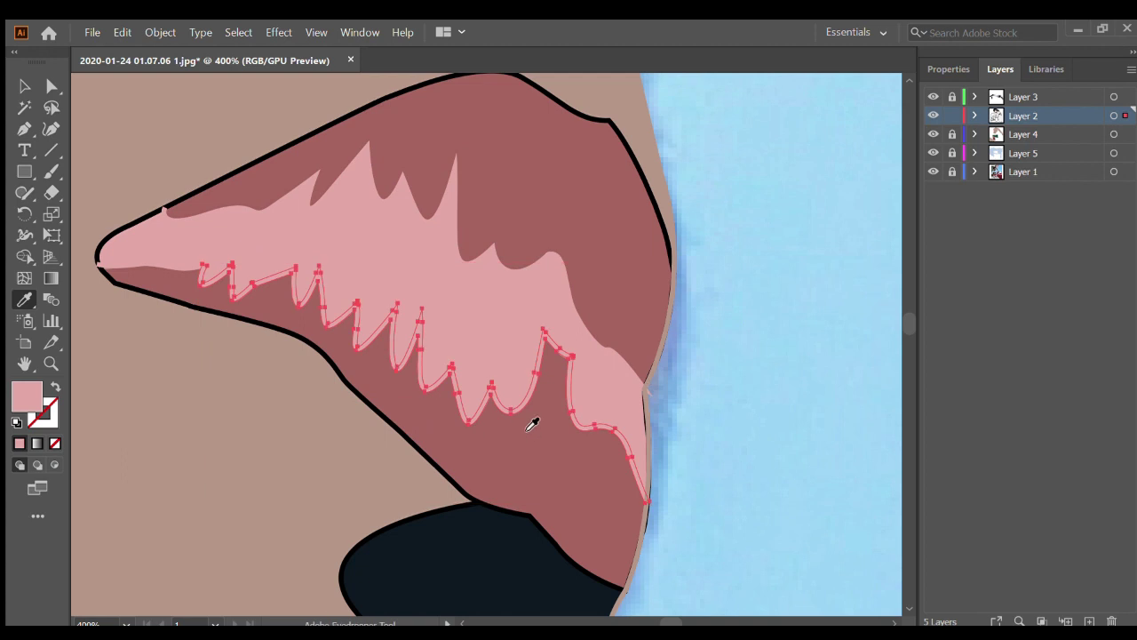
ctrl+click(567, 305)
ctrl+click(520, 417)
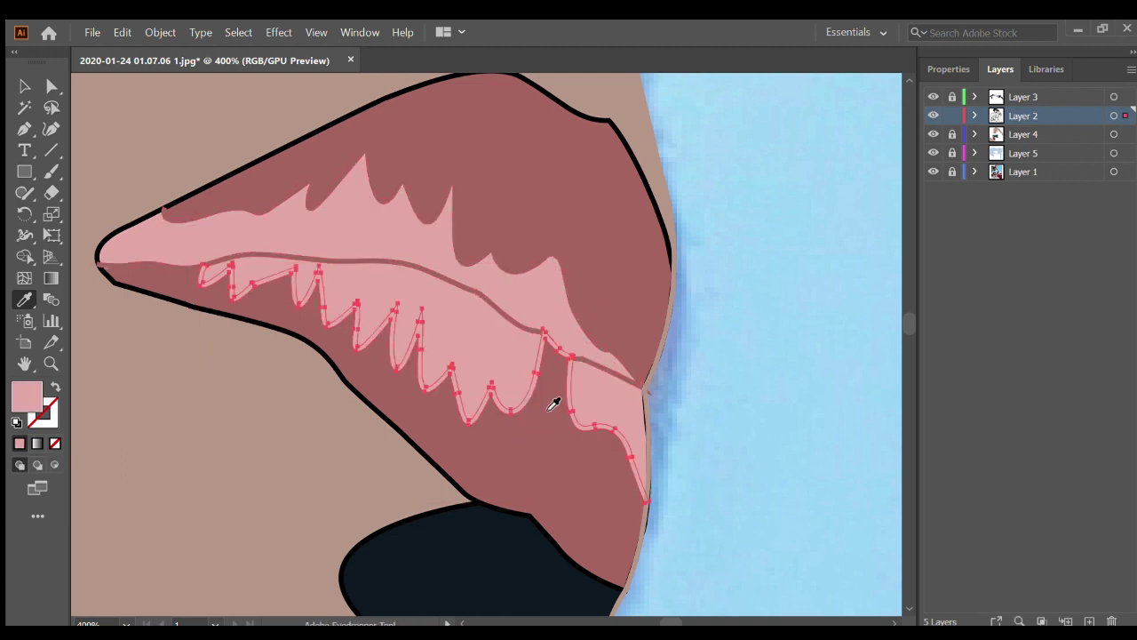
scroll(569, 417, down, 1)
scroll(450, 376, down, 1)
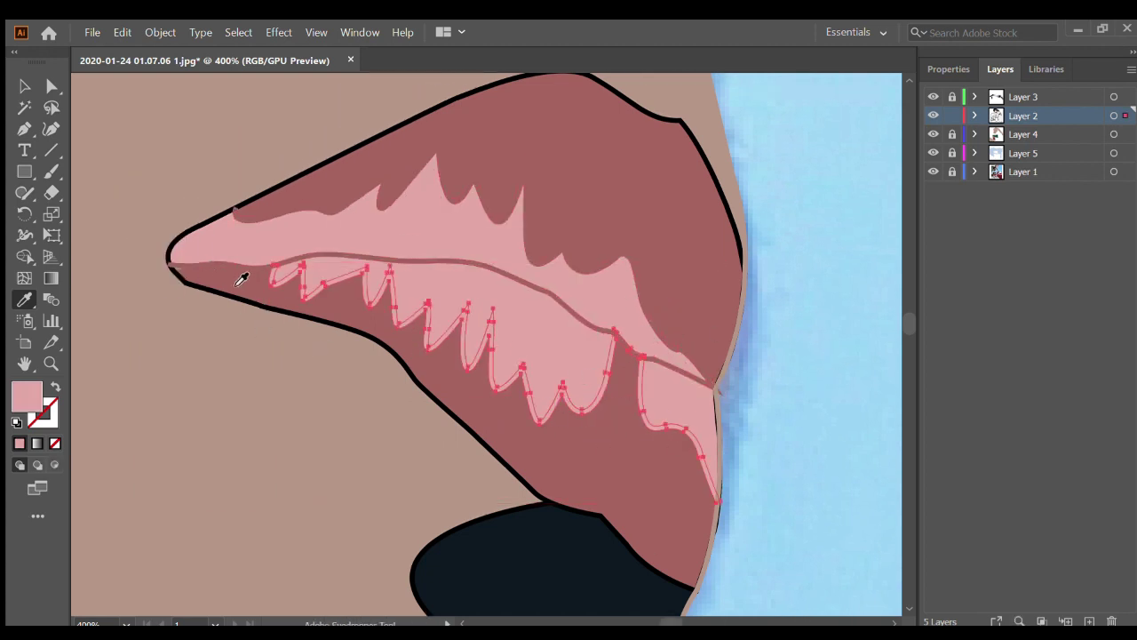
scroll(240, 274, down, 3)
scroll(291, 357, down, 4)
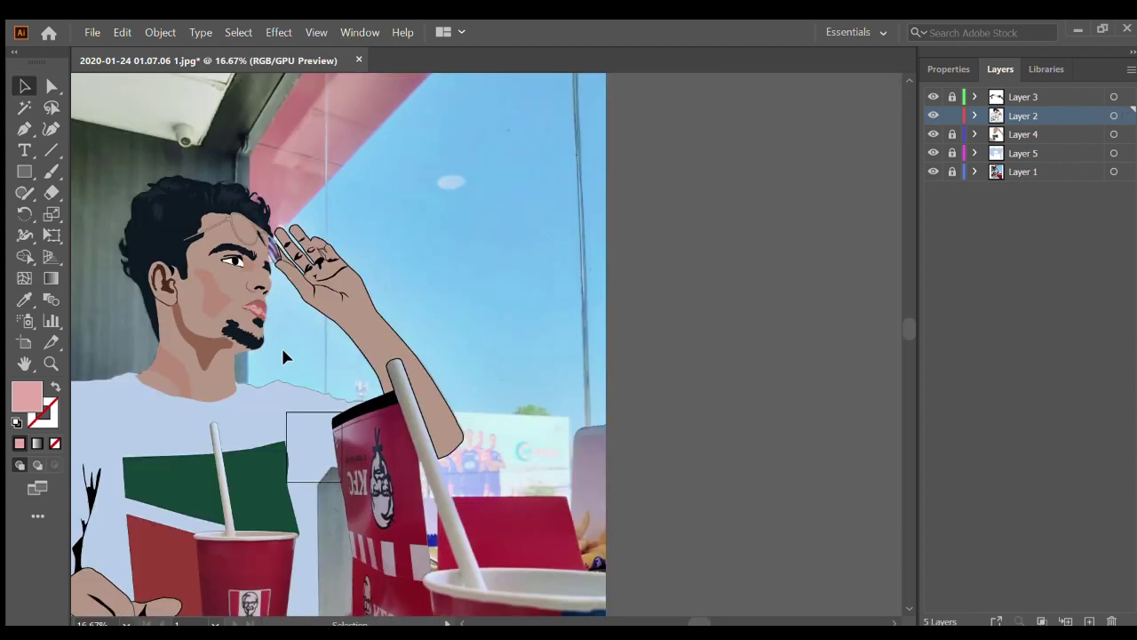
scroll(281, 345, up, 1)
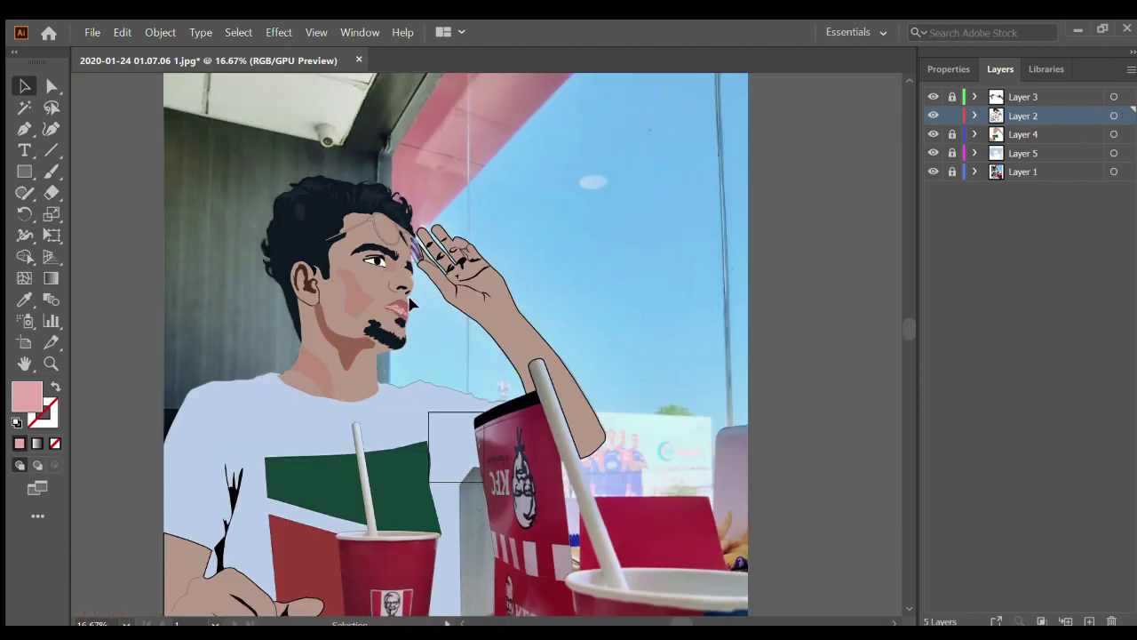
scroll(400, 302, up, 3)
scroll(345, 351, down, 4)
scroll(298, 433, up, 5)
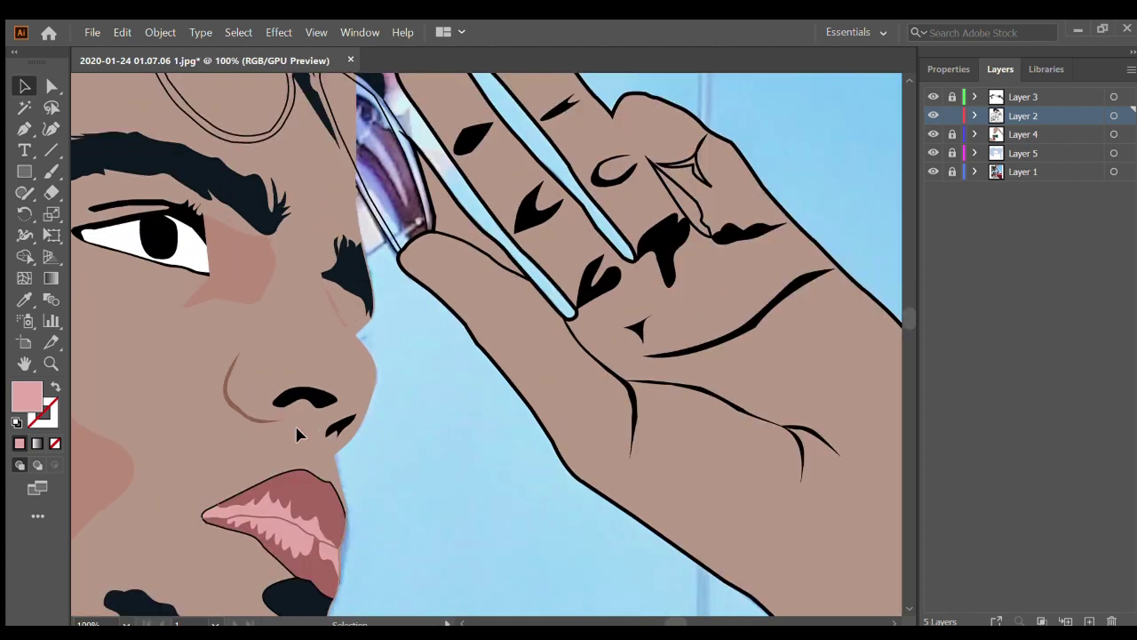
Lock Layer 2, activate Layer 4, and give the upper lip a lighter sampled pink
click(952, 116)
click(951, 134)
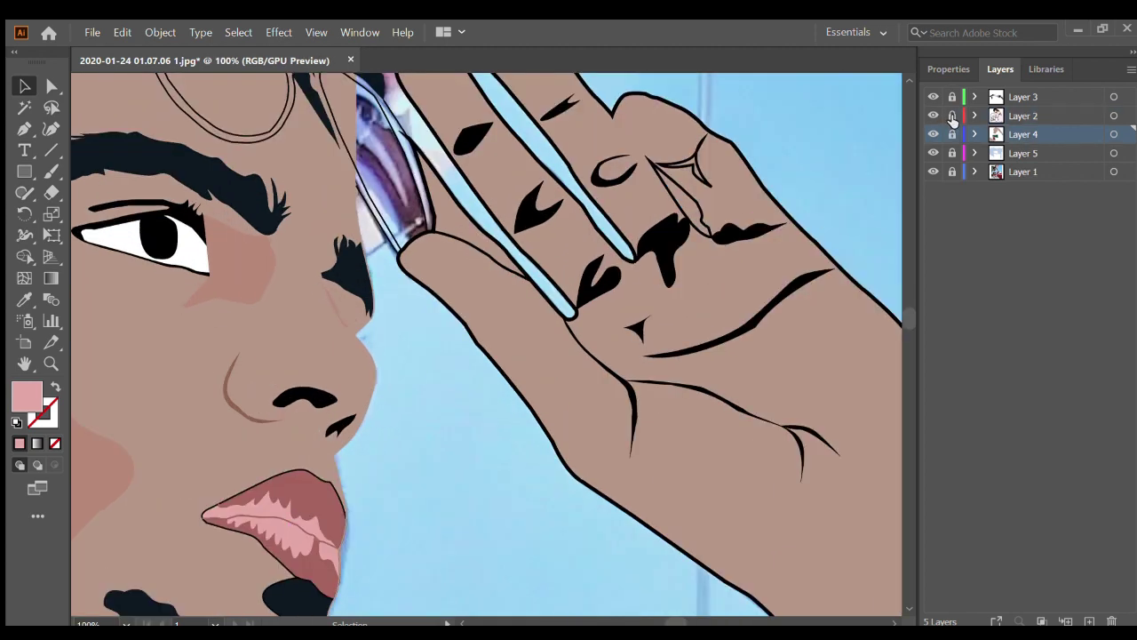
click(311, 556)
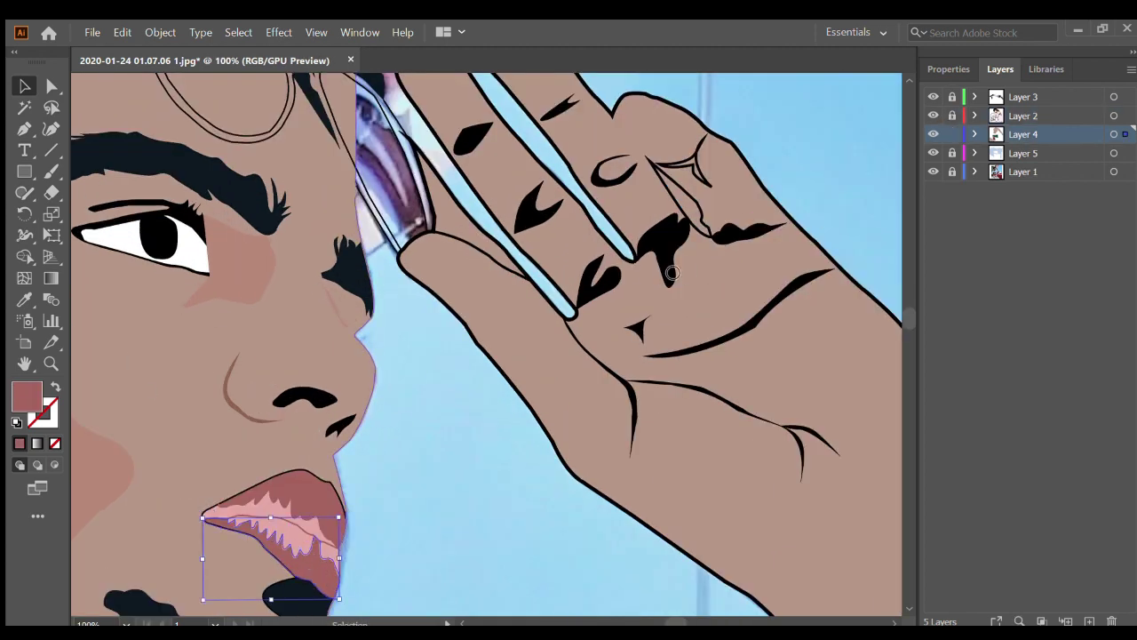
click(287, 533)
key(i)
click(293, 564)
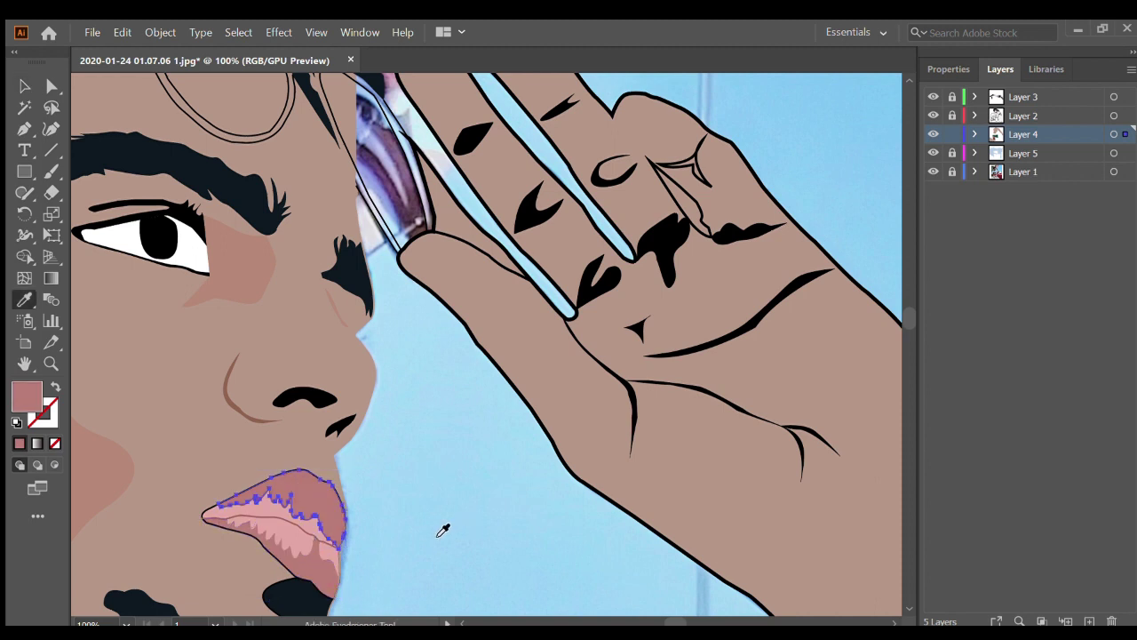
key(v)
click(433, 518)
scroll(404, 524, down, 1)
scroll(418, 528, down, 5)
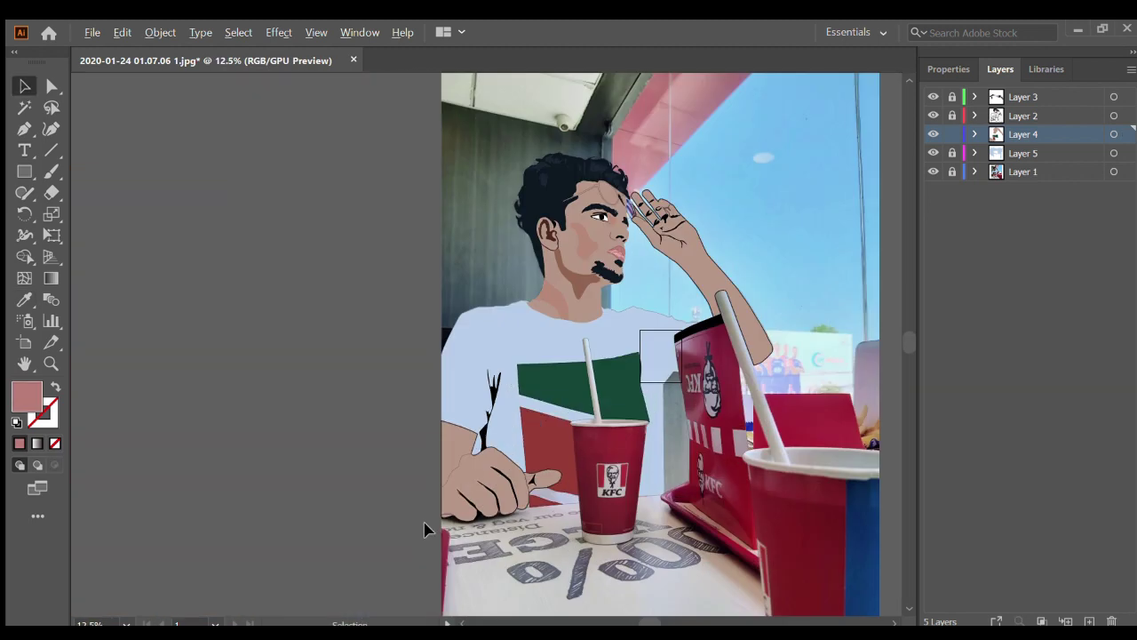
scroll(424, 530, down, 2)
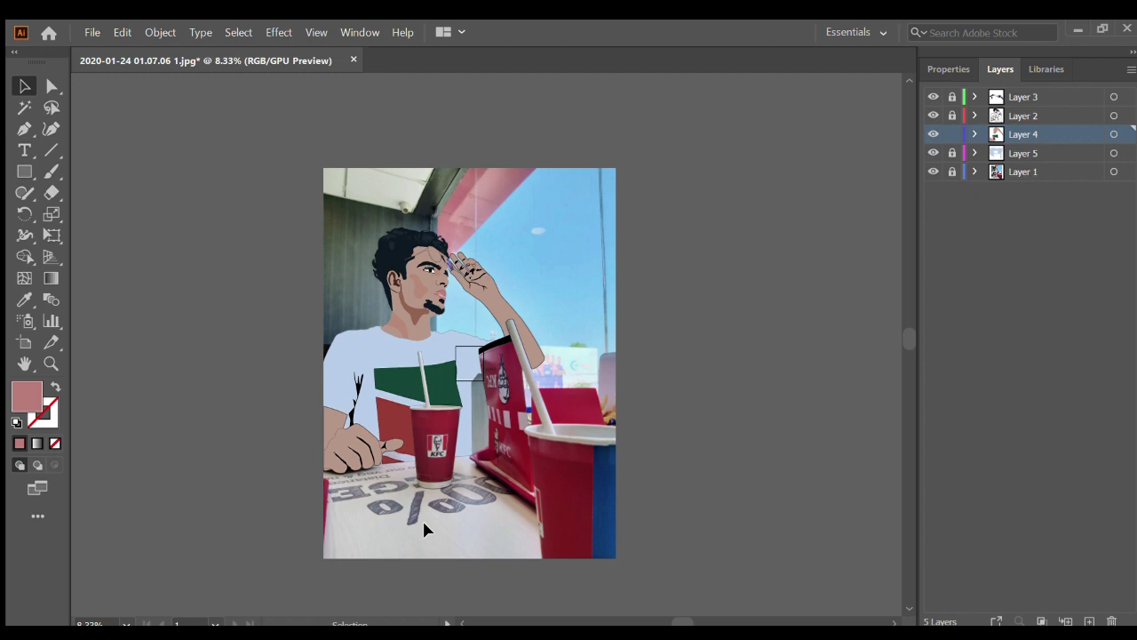
Switch back to Layer 2 and refill the black shirt strand with grey-blue
scroll(367, 393, up, 4)
click(952, 115)
click(951, 134)
click(333, 389)
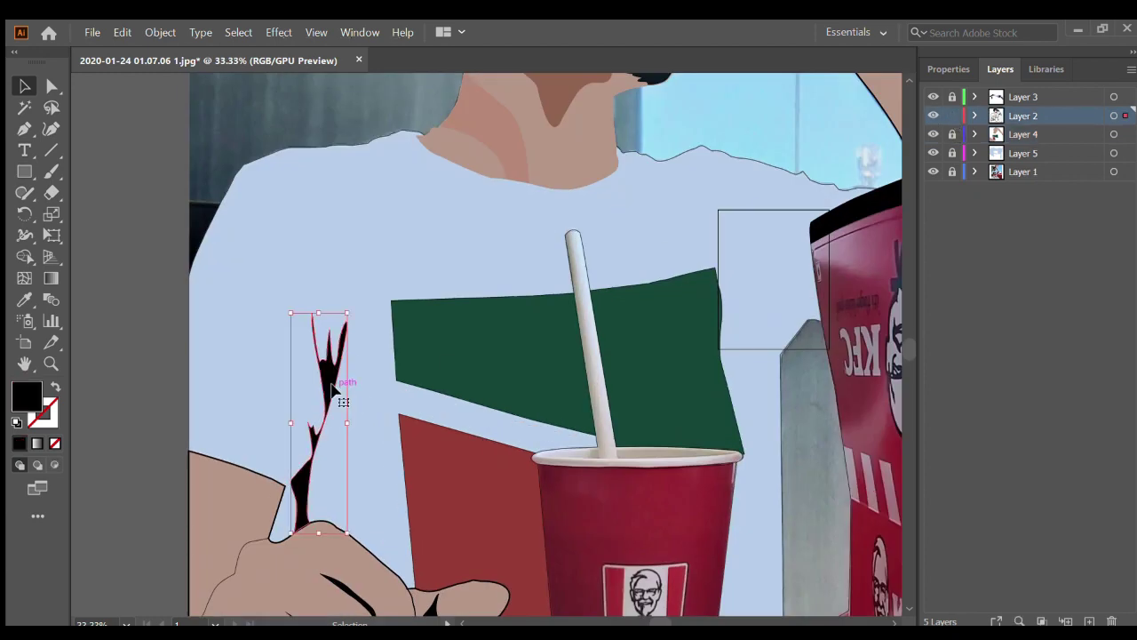
key(i)
click(338, 487)
click(948, 68)
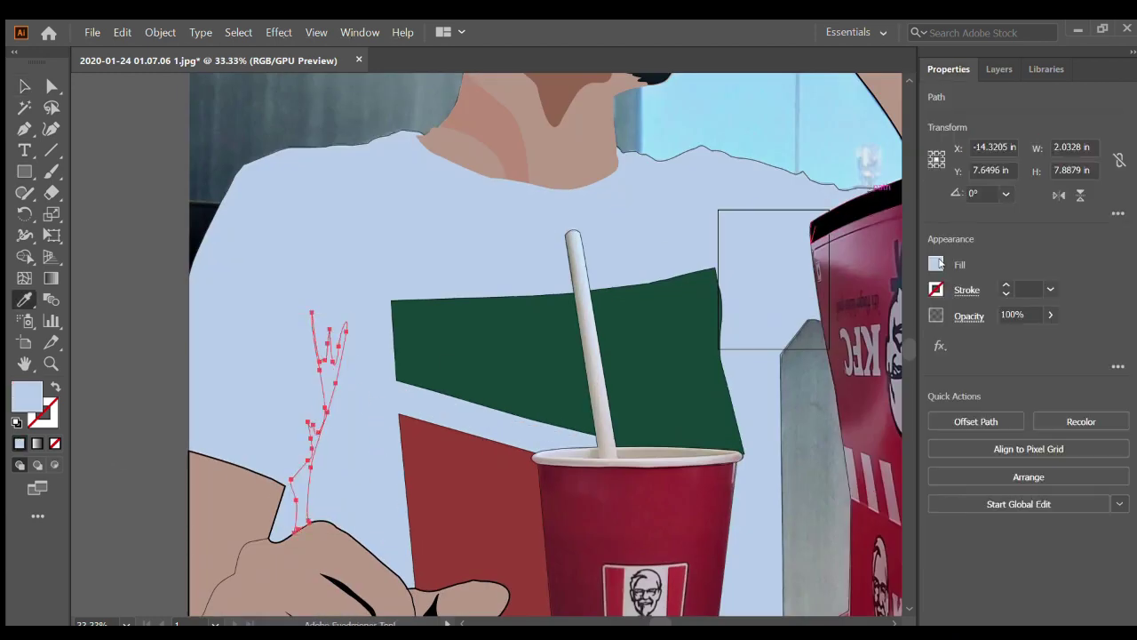
click(813, 369)
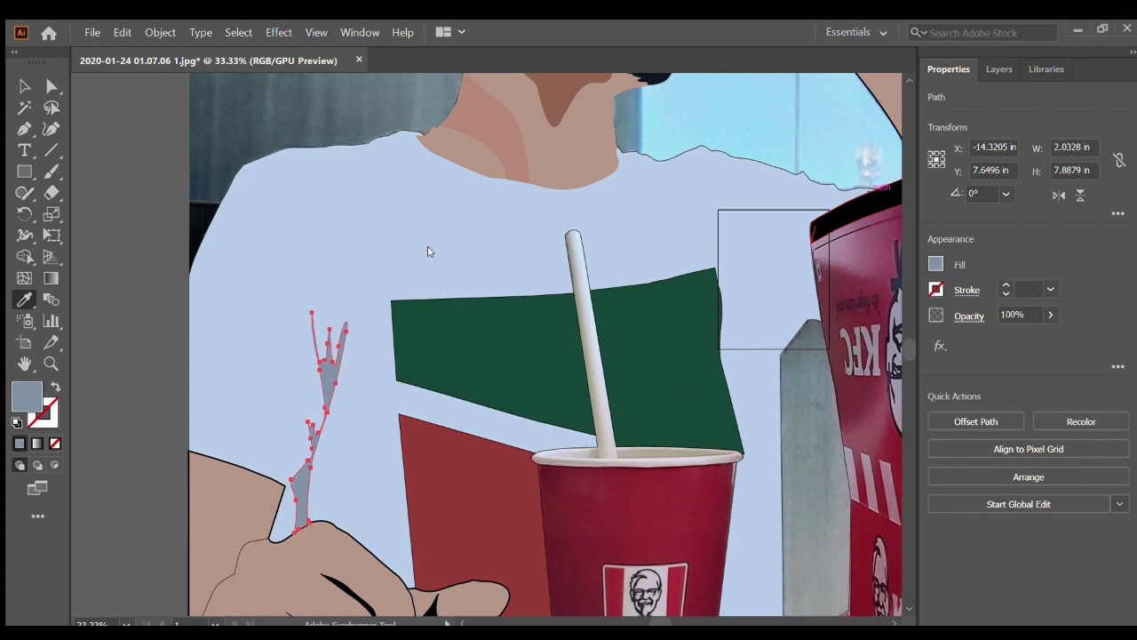
key(v)
key(ctrl+shift+a)
Make Layer 4 the active layer in the Layers panel
scroll(415, 251, down, 4)
scroll(418, 257, left, 2)
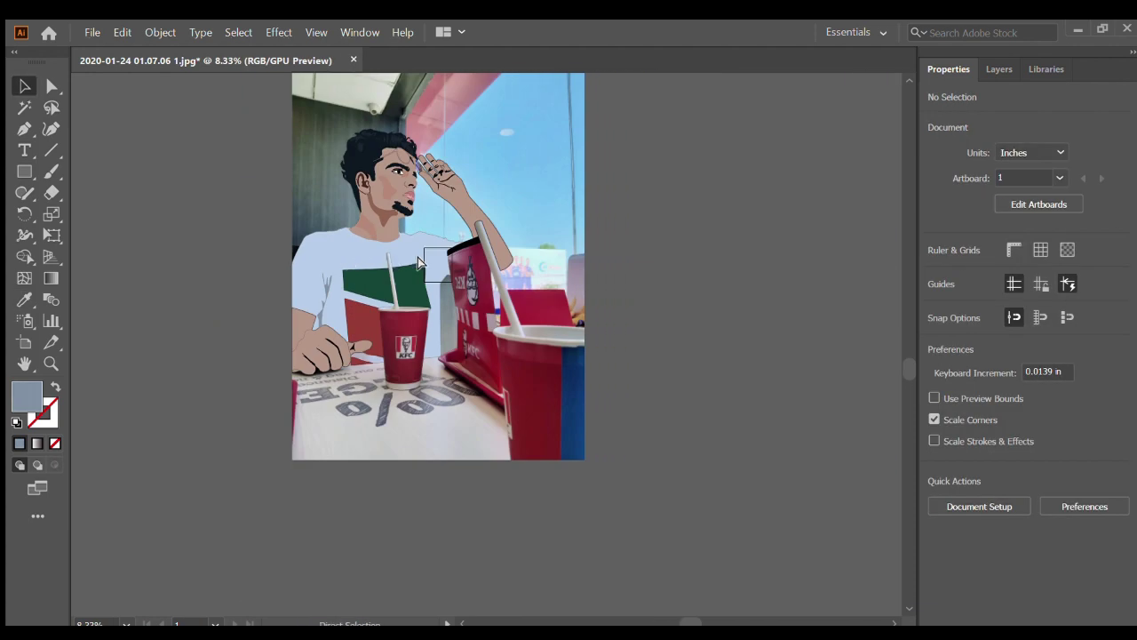
scroll(392, 215, up, 5)
scroll(392, 215, up, 3)
scroll(220, 228, up, 3)
scroll(220, 228, left, 1)
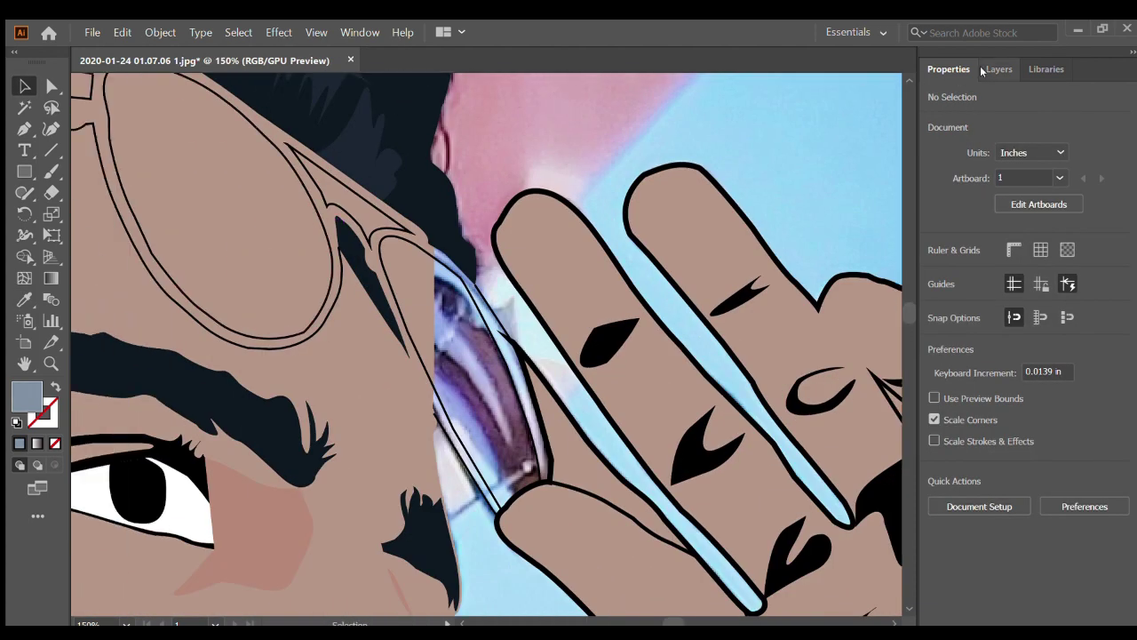
click(1000, 68)
scroll(913, 133, left, 4)
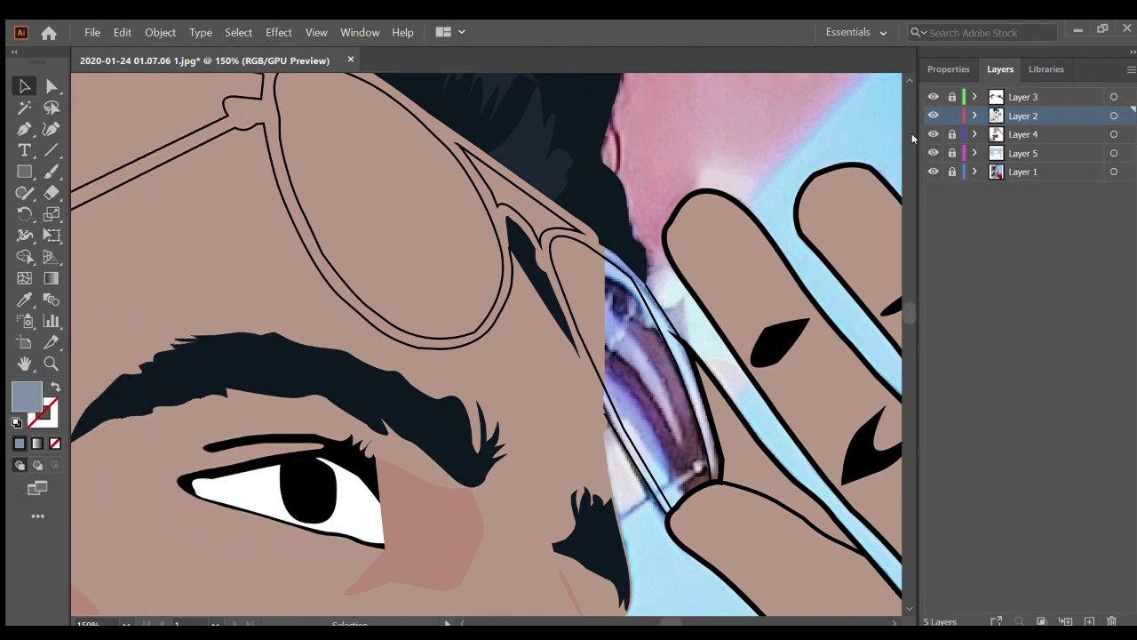
click(1022, 134)
scroll(376, 203, up, 2)
Set up the Pen tool with a black fill and no stroke
key(p)
key(d)
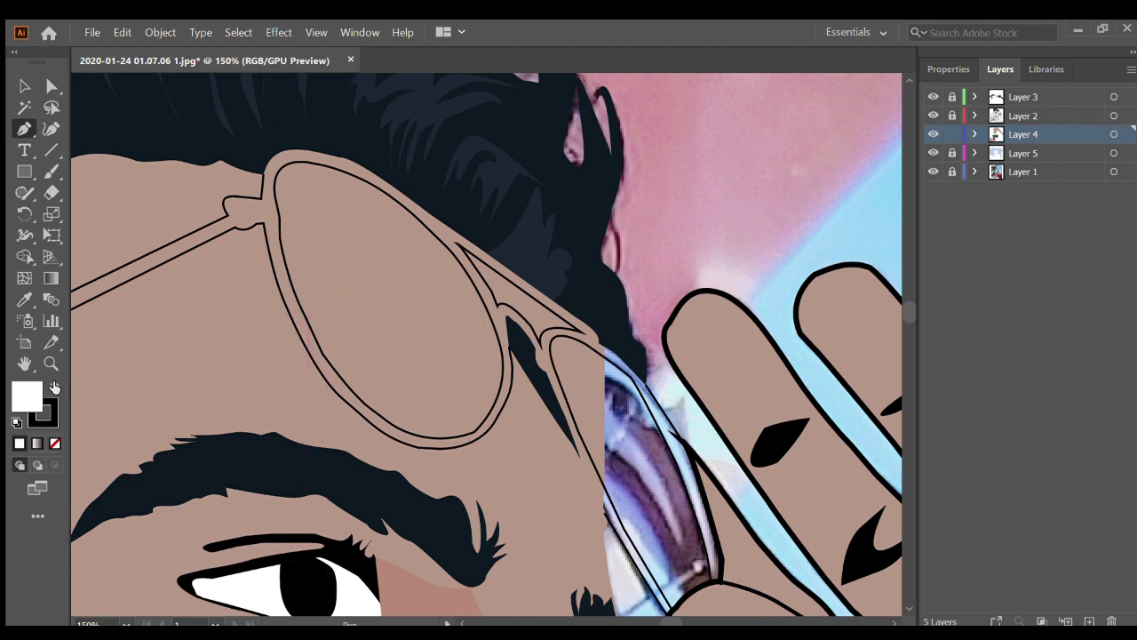
click(54, 443)
key(shift+x)
Trace the first lens's inner rim from its left side along the curved bottom
scroll(304, 203, up, 1)
scroll(305, 203, up, 3)
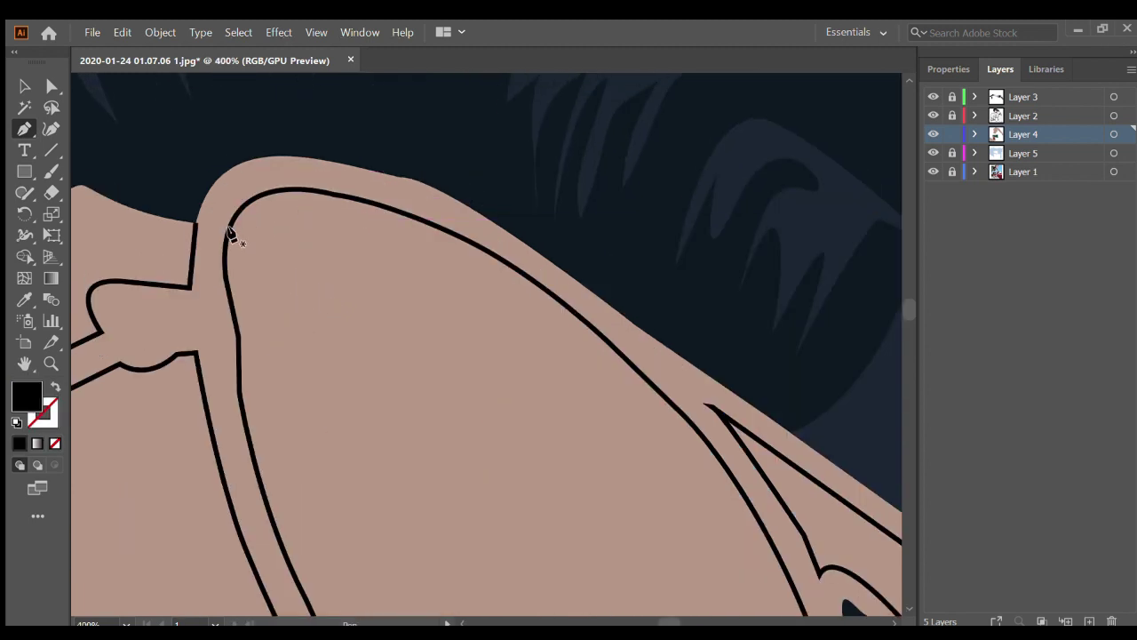
scroll(233, 234, up, 2)
scroll(228, 289, down, 3)
click(249, 337)
scroll(264, 350, down, 2)
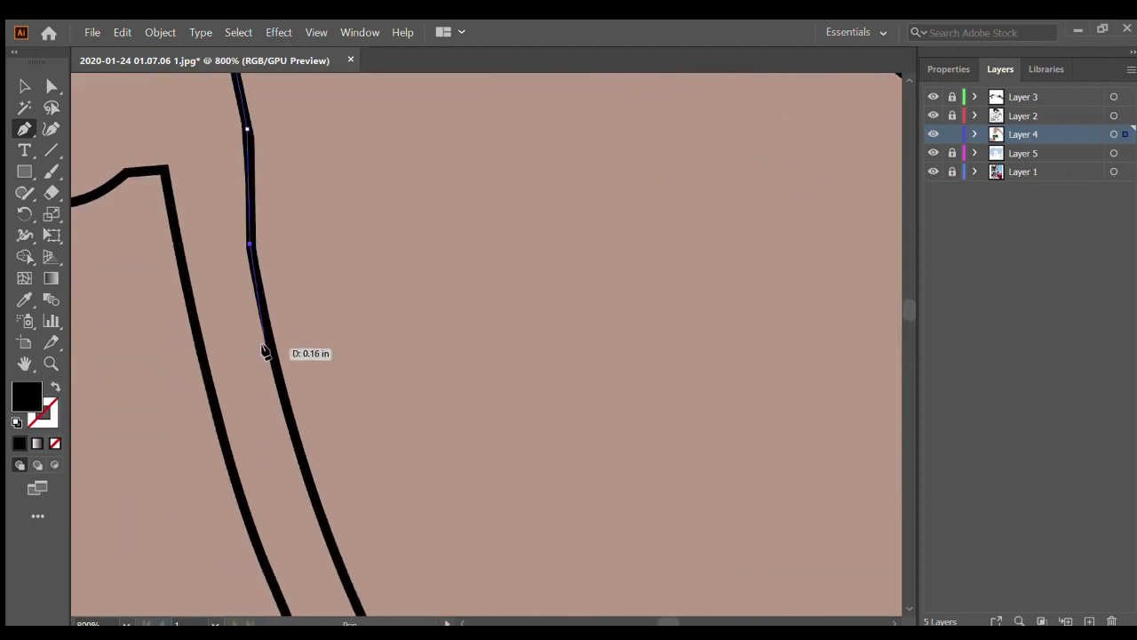
scroll(294, 413, down, 5)
scroll(293, 413, up, 4)
click(266, 330)
scroll(266, 330, down, 3)
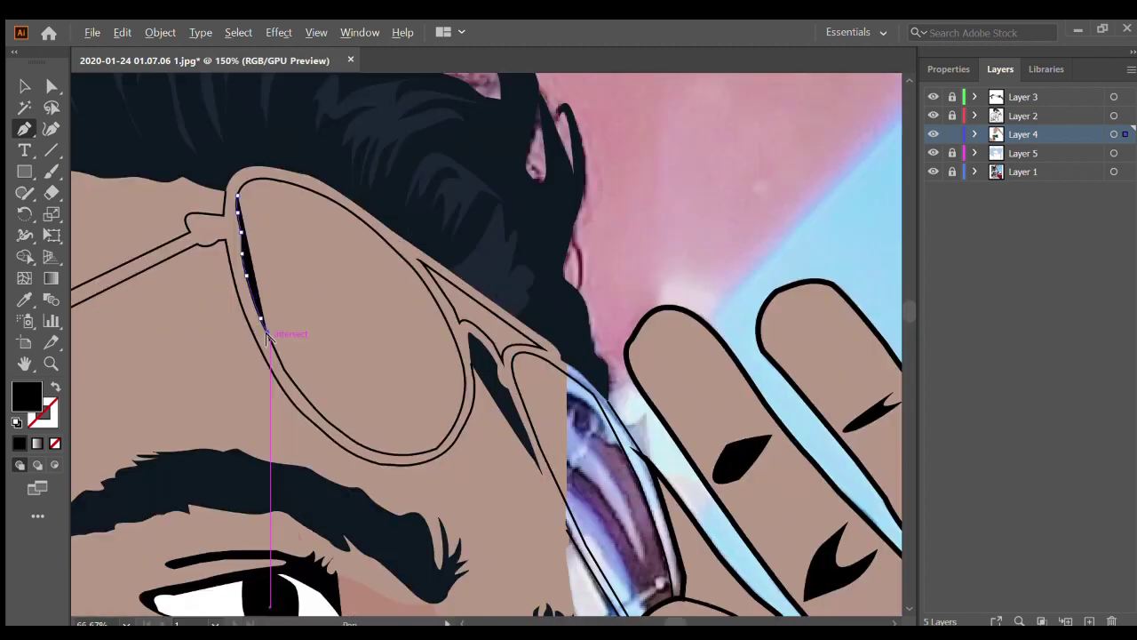
scroll(279, 325, up, 3)
click(290, 391)
scroll(375, 517, down, 2)
click(435, 470)
scroll(475, 512, right, 2)
scroll(305, 592, right, 3)
scroll(463, 536, down, 1)
drag(463, 536, 520, 536)
scroll(520, 536, right, 2)
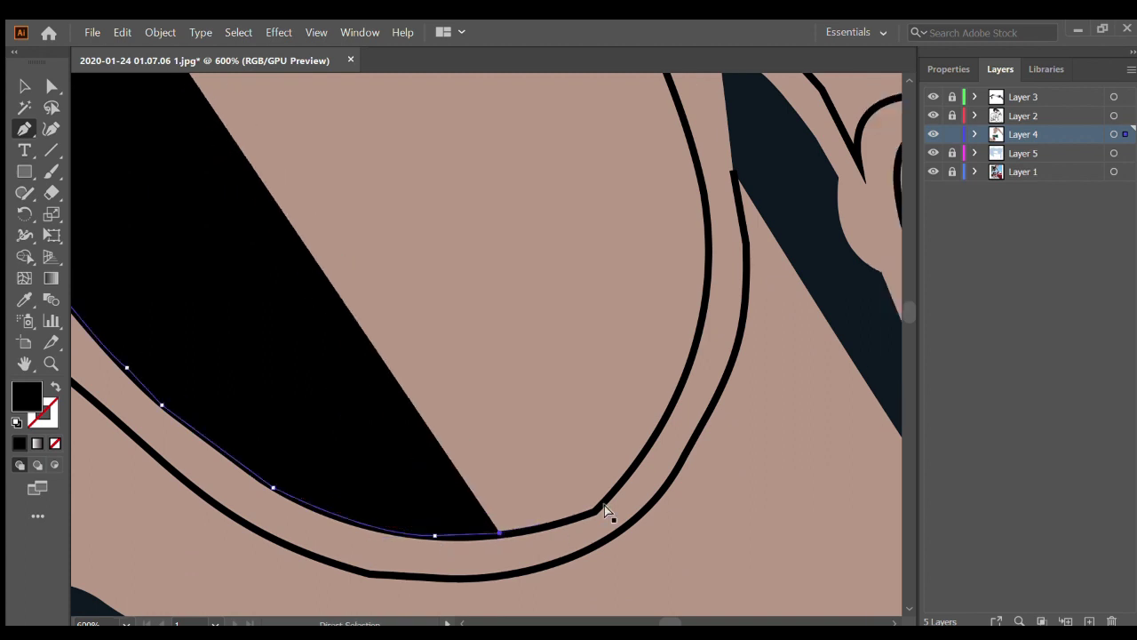
click(581, 458)
drag(646, 328, 649, 278)
Continue the first lens shape up the right side and across its top
scroll(649, 278, up, 2)
click(622, 207)
scroll(622, 208, up, 2)
drag(566, 185, 552, 154)
scroll(503, 151, up, 2)
click(502, 151)
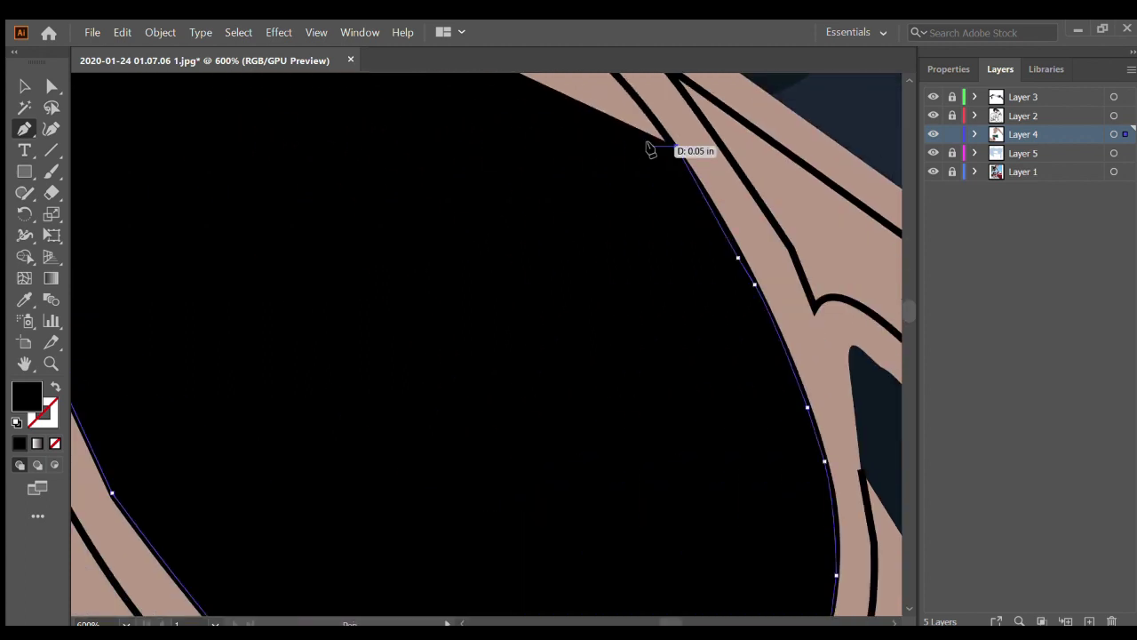
scroll(650, 145, up, 2)
click(467, 140)
scroll(456, 112, up, 2)
click(455, 156)
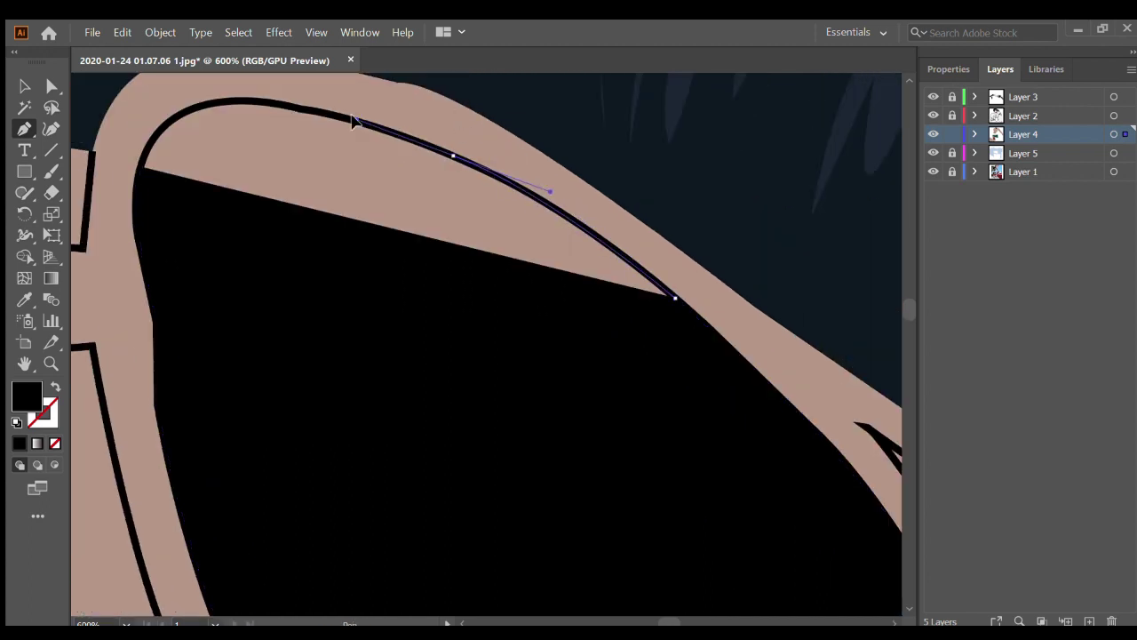
scroll(355, 119, left, 2)
click(275, 108)
scroll(275, 108, left, 1)
drag(311, 166, 303, 211)
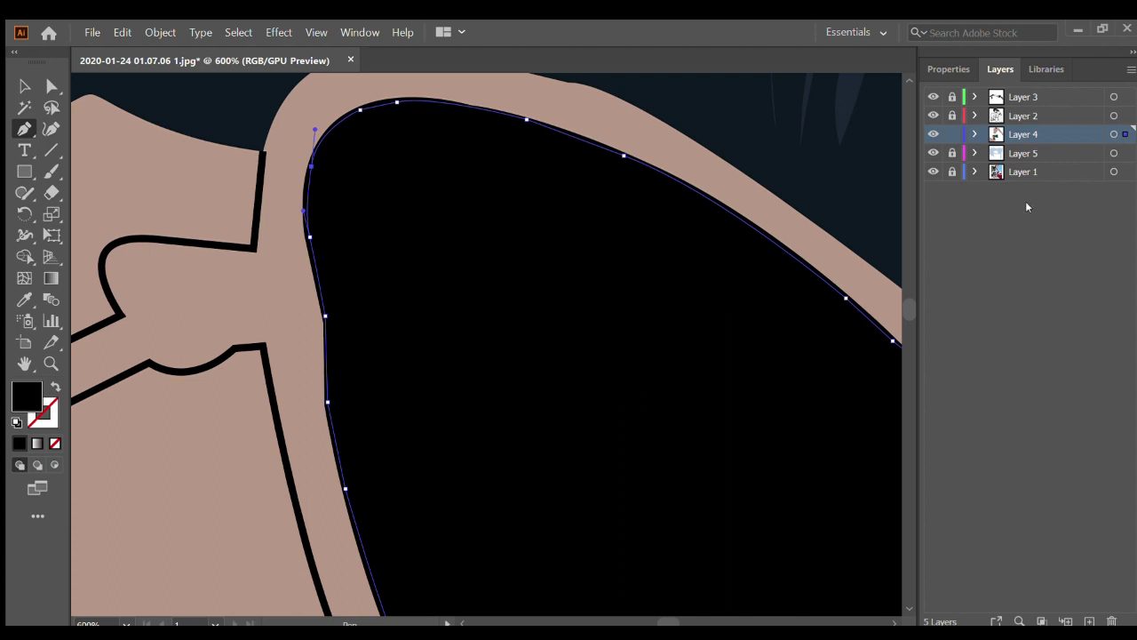
Trace and close the dark fill shape inside the second lens
key(ctrl+minus)
key(ctrl+minus)
key(ctrl+minus)
scroll(142, 187, up, 7)
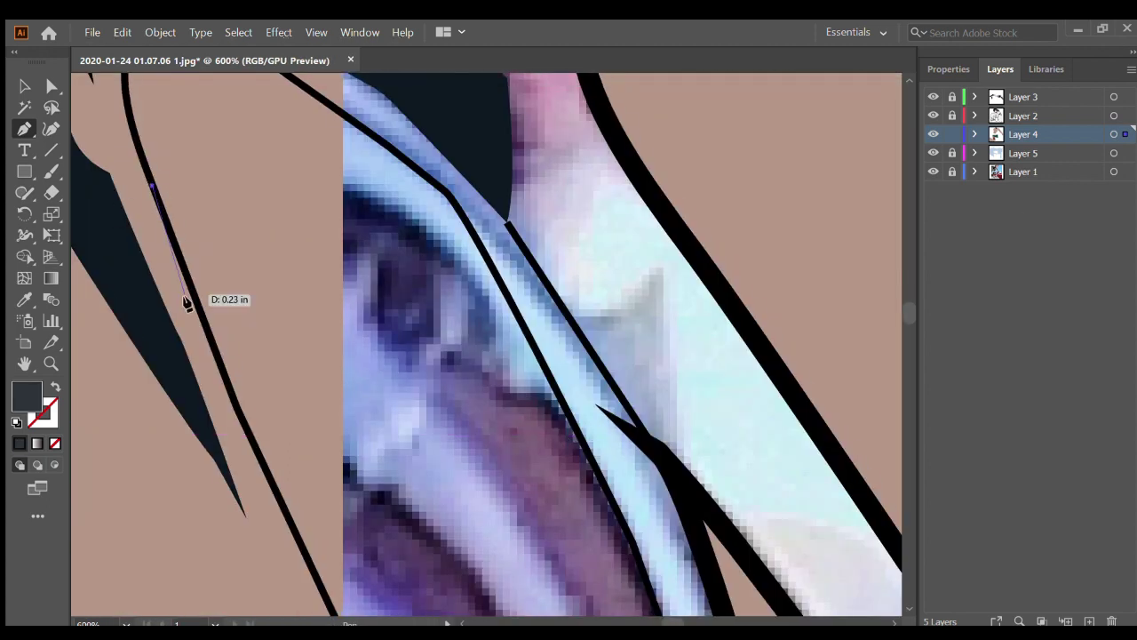
scroll(187, 302, down, 2)
scroll(318, 469, down, 3)
scroll(406, 563, up, 4)
click(350, 555)
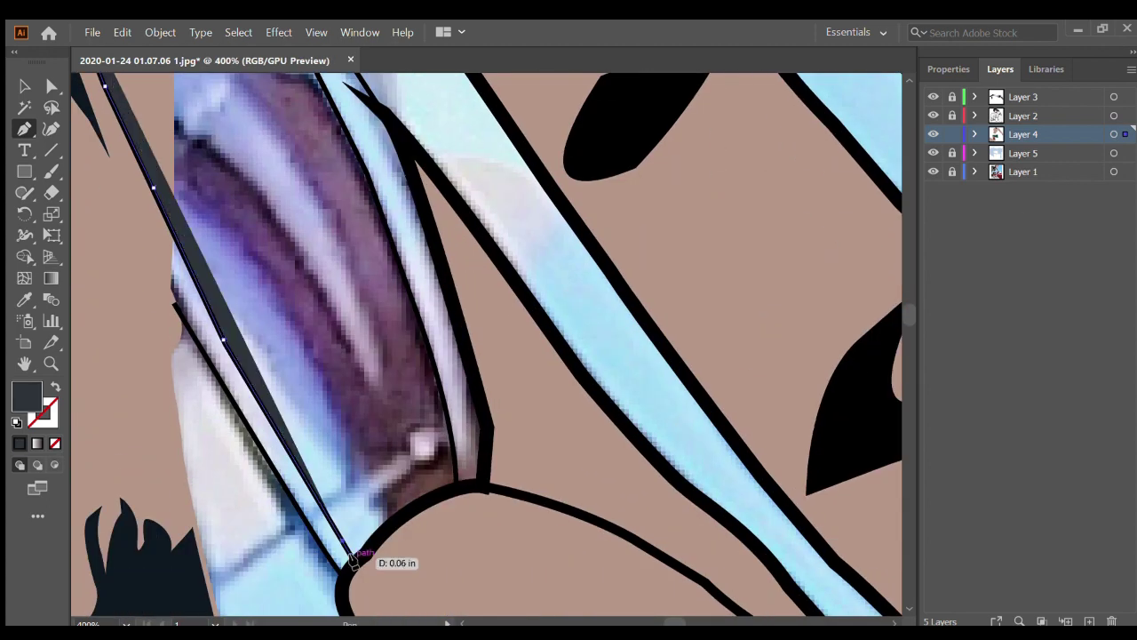
click(456, 488)
click(443, 402)
drag(408, 289, 386, 258)
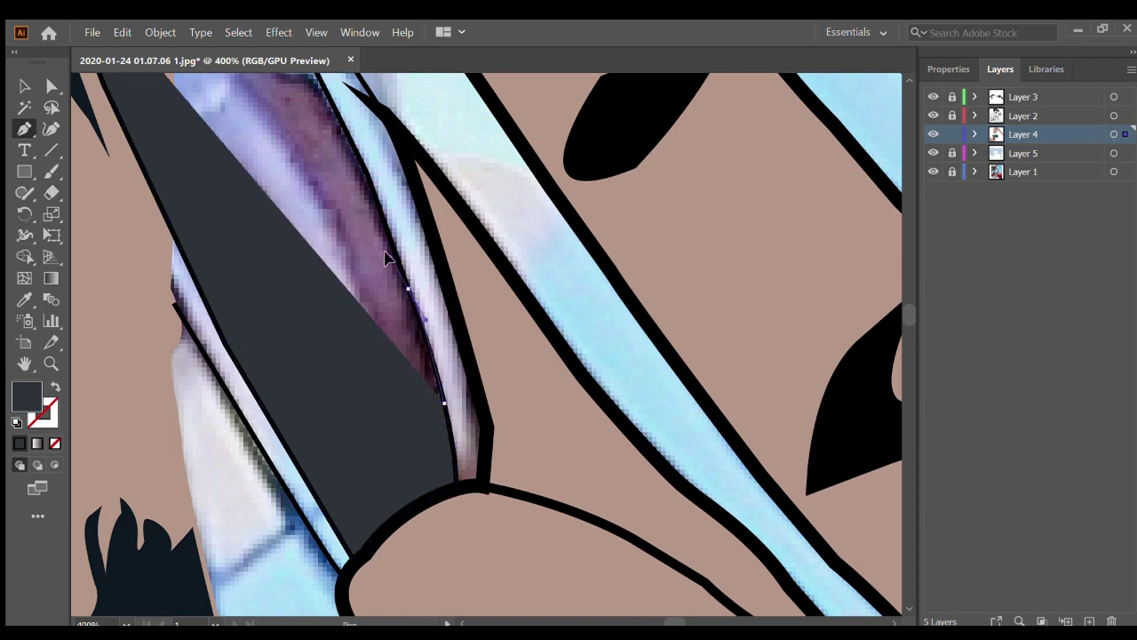
scroll(368, 246, up, 2)
scroll(355, 233, up, 2)
scroll(305, 240, up, 2)
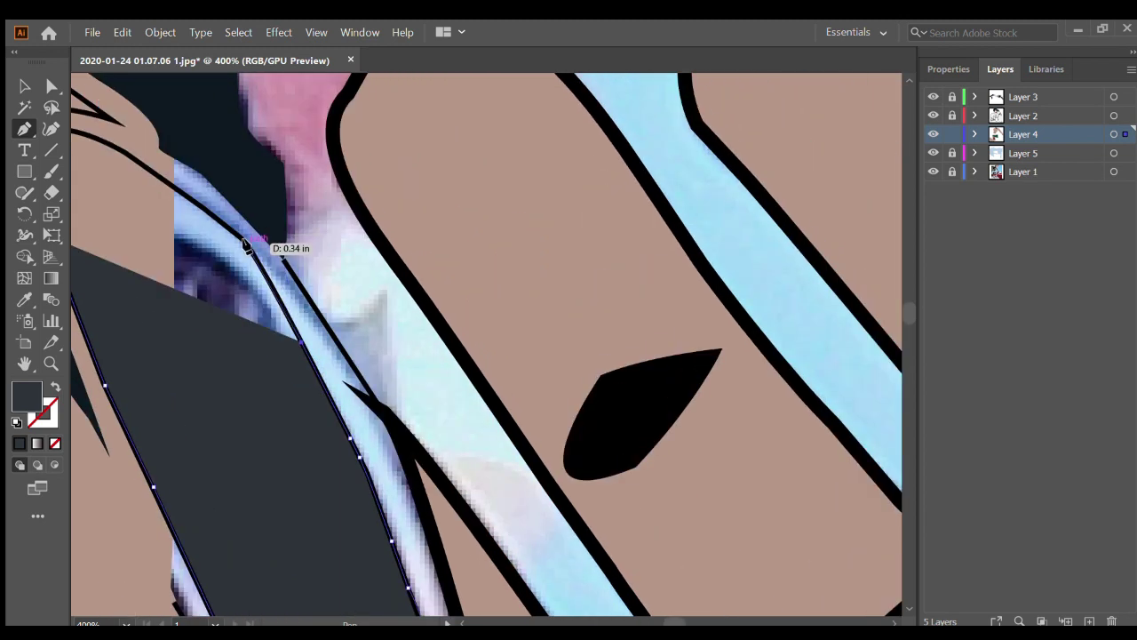
scroll(247, 243, up, 1)
click(237, 246)
scroll(240, 231, up, 1)
click(261, 204)
scroll(258, 214, up, 1)
click(244, 234)
click(215, 233)
Start the brown frame path with anchors down the temple arm from the ear
key(ctrl+0)
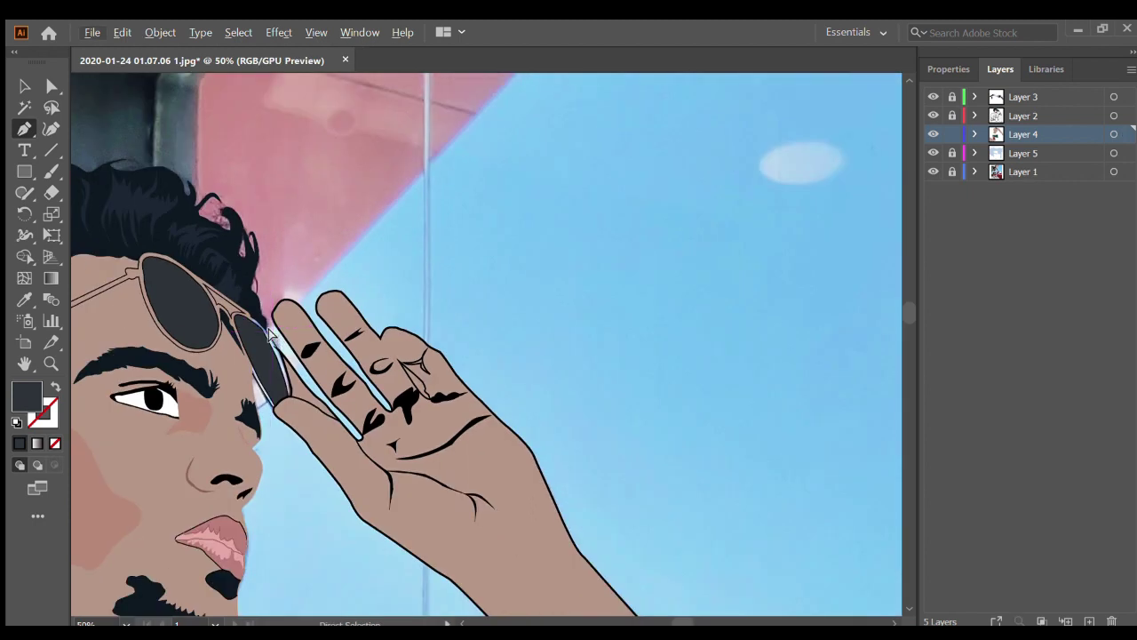
scroll(269, 329, left, 3)
key(i)
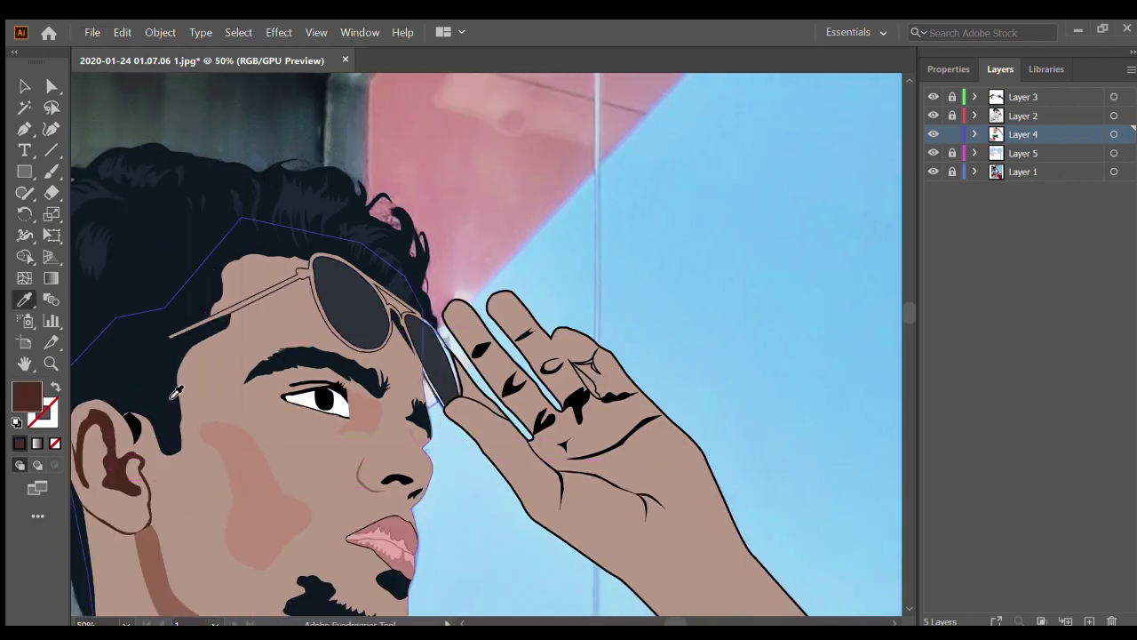
key(p)
scroll(178, 347, up, 6)
scroll(596, 145, up, 3)
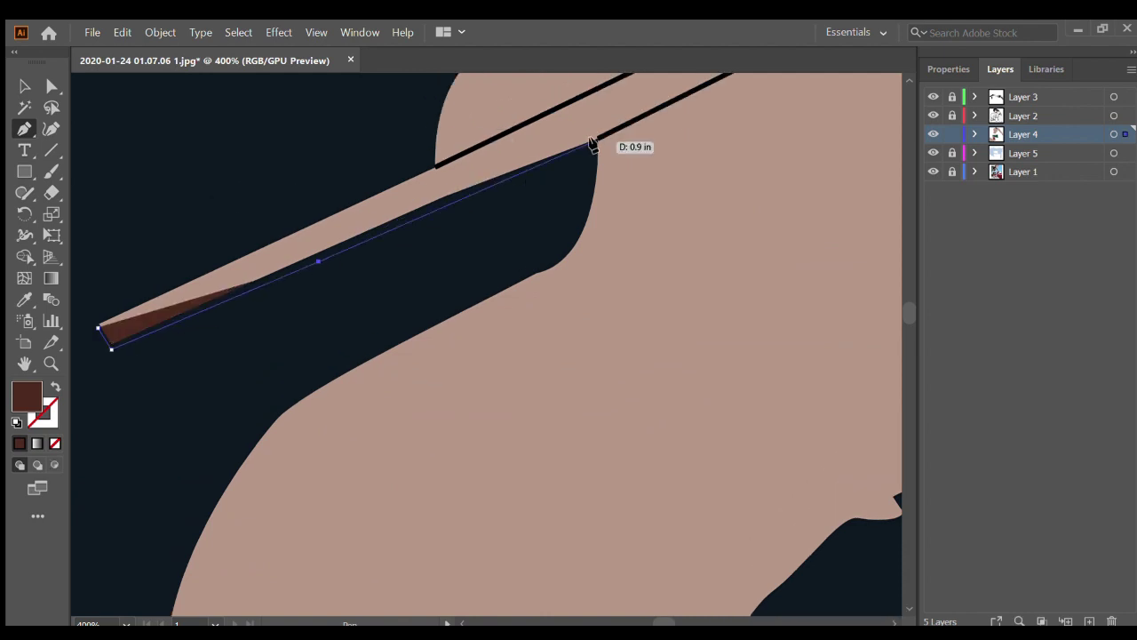
scroll(791, 124, left, 3)
click(790, 124)
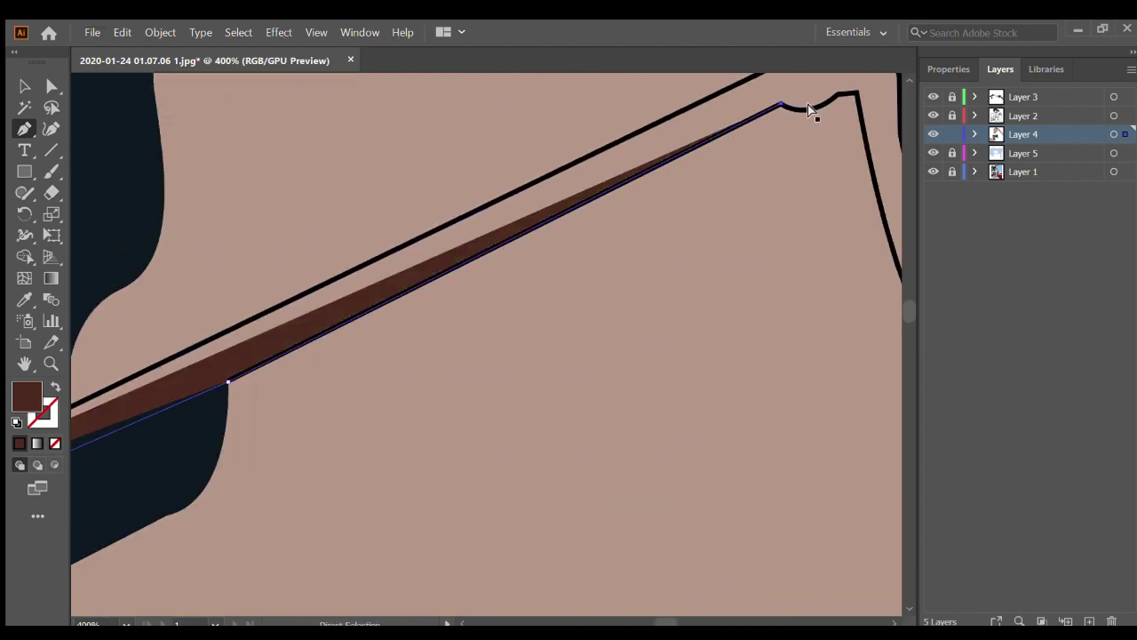
scroll(790, 124, up, 5)
drag(810, 458, 848, 163)
click(827, 455)
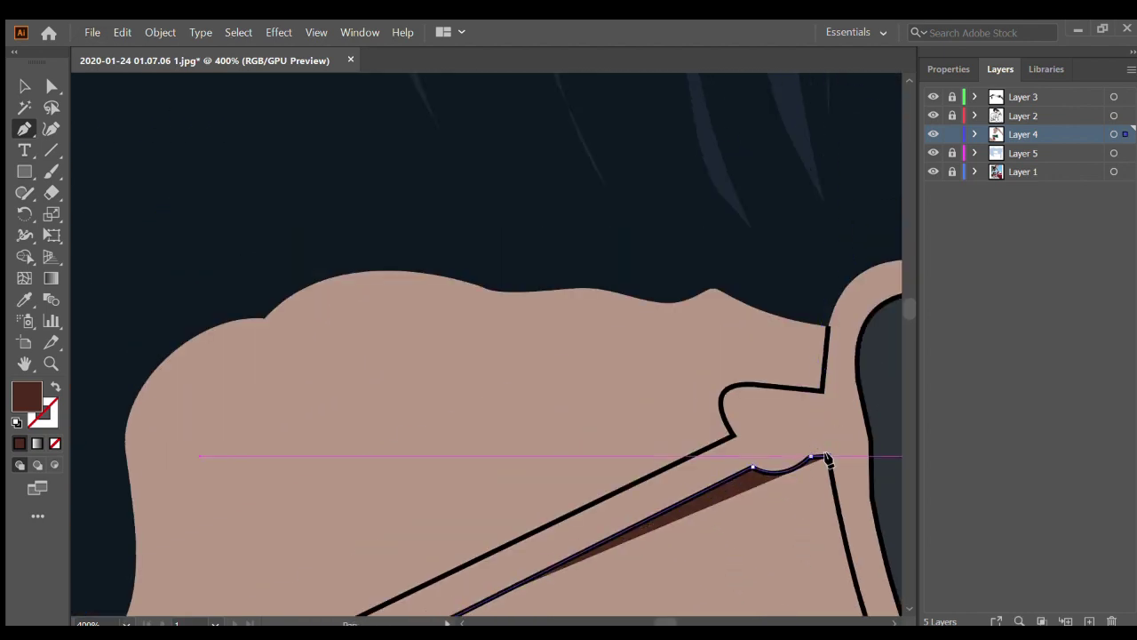
scroll(817, 457, right, 5)
scroll(563, 500, right, 2)
click(565, 507)
scroll(665, 497, down, 2)
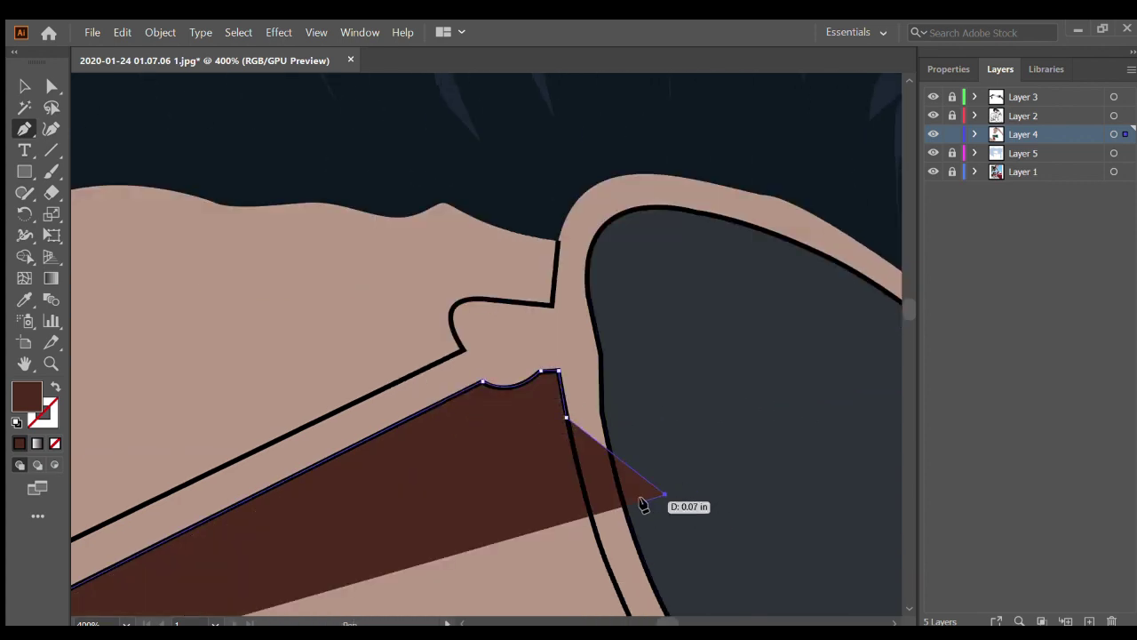
click(601, 550)
Curve the frame path around the lens outline and up along its edge
scroll(595, 549, right, 4)
scroll(462, 525, down, 4)
click(461, 525)
scroll(489, 572, right, 5)
scroll(334, 457, down, 5)
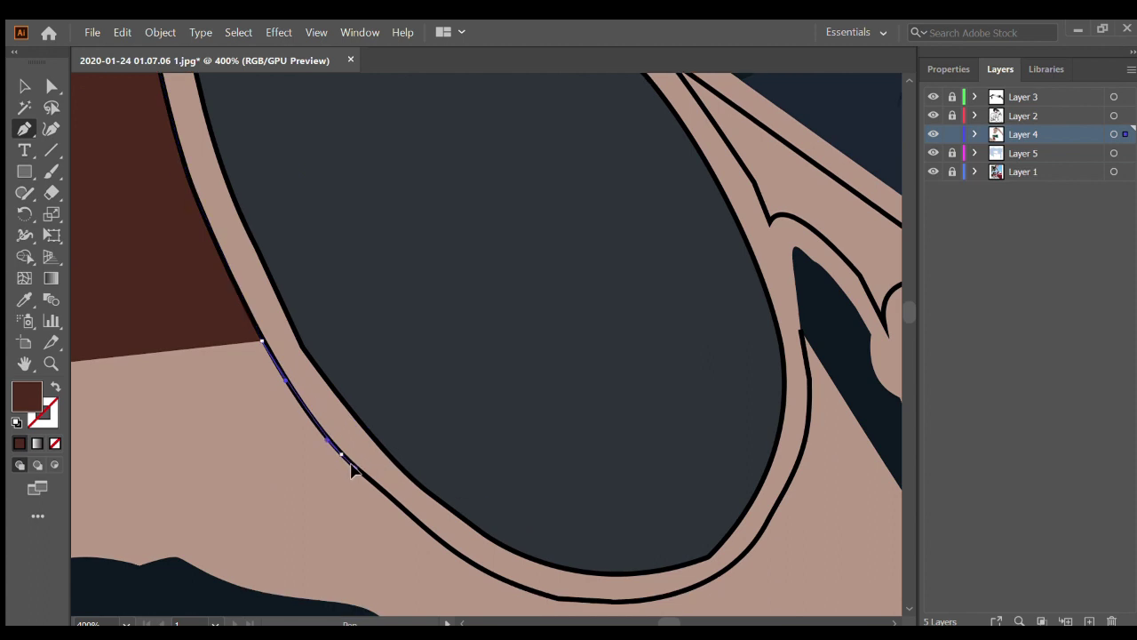
scroll(216, 515, right, 5)
scroll(114, 587, right, 1)
scroll(153, 586, left, 3)
scroll(152, 564, down, 1)
click(453, 571)
scroll(451, 553, right, 2)
drag(447, 522, 480, 483)
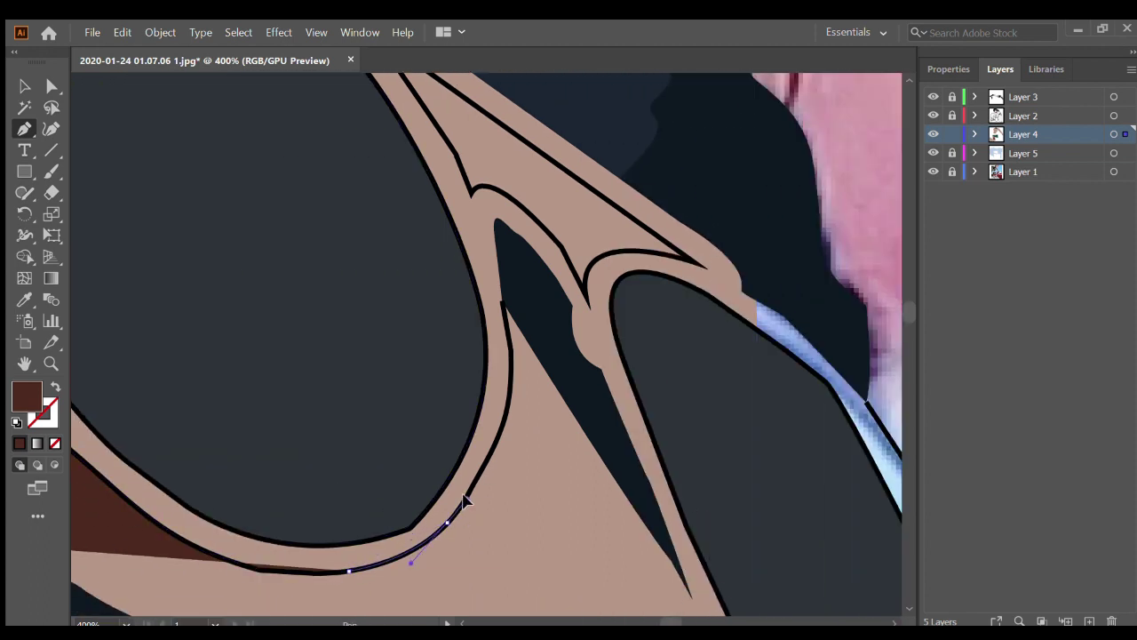
click(465, 499)
click(486, 464)
click(508, 398)
click(510, 362)
Finish the first brown frame shape below the nose pad and deselect it
scroll(507, 362, up, 2)
drag(503, 369, 503, 341)
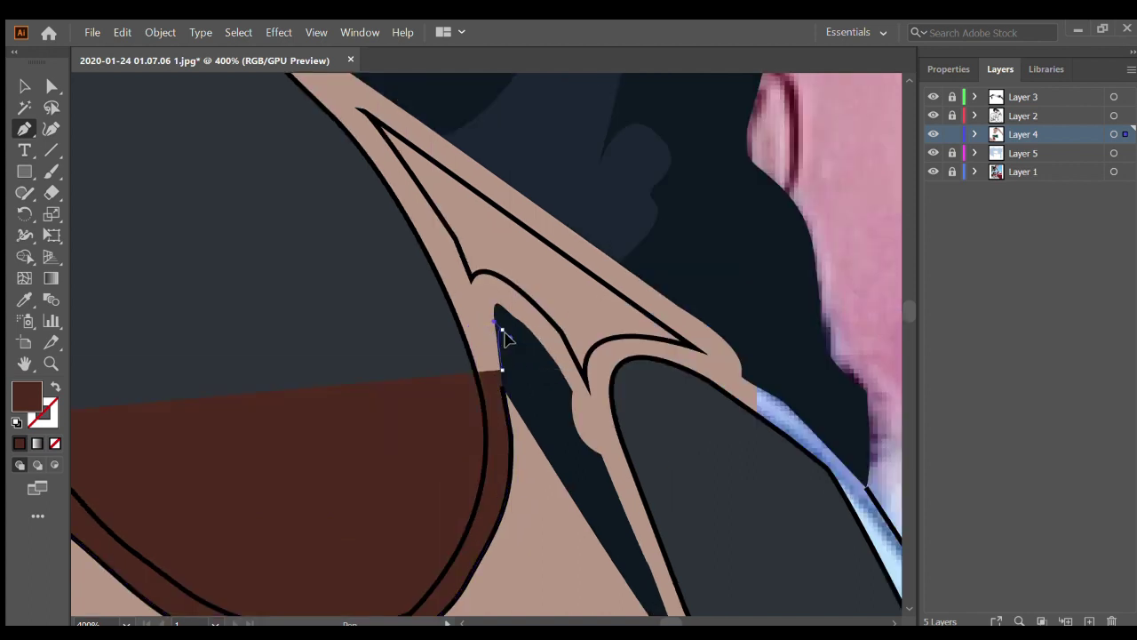
scroll(595, 444, down, 2)
click(659, 494)
scroll(667, 498, down, 4)
scroll(657, 471, right, 2)
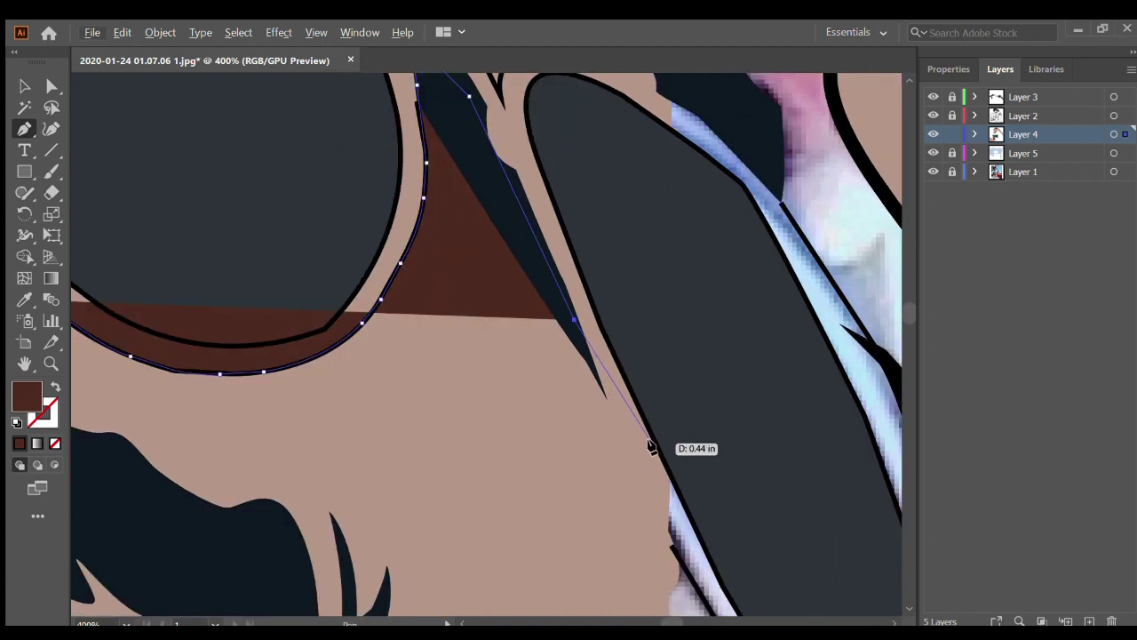
ctrl+click(728, 469)
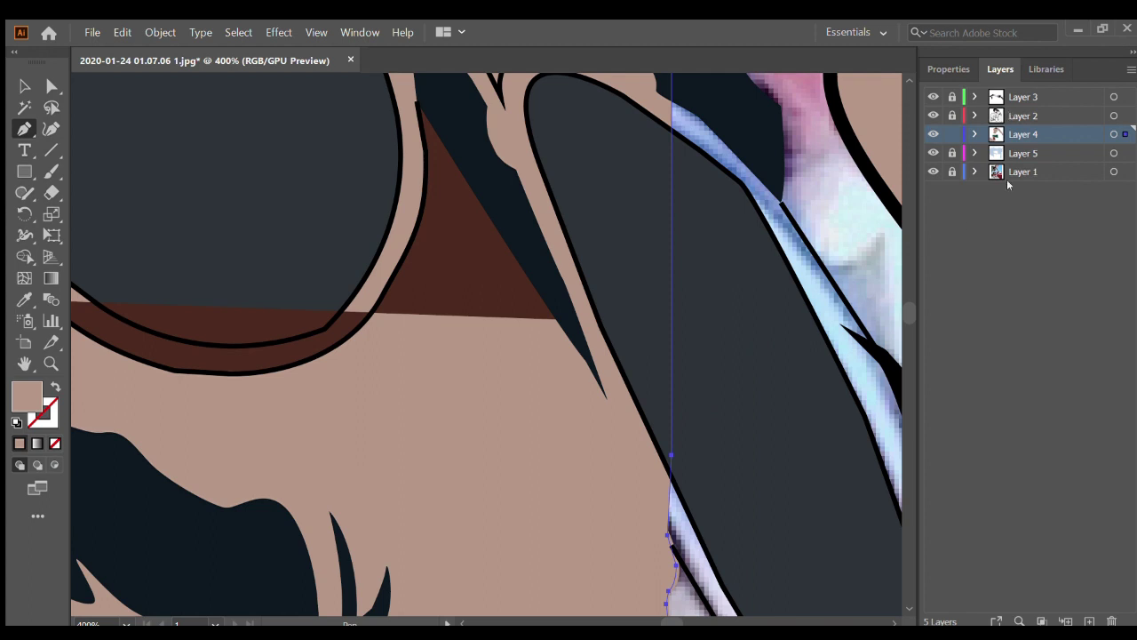
key(ctrl+shift+a)
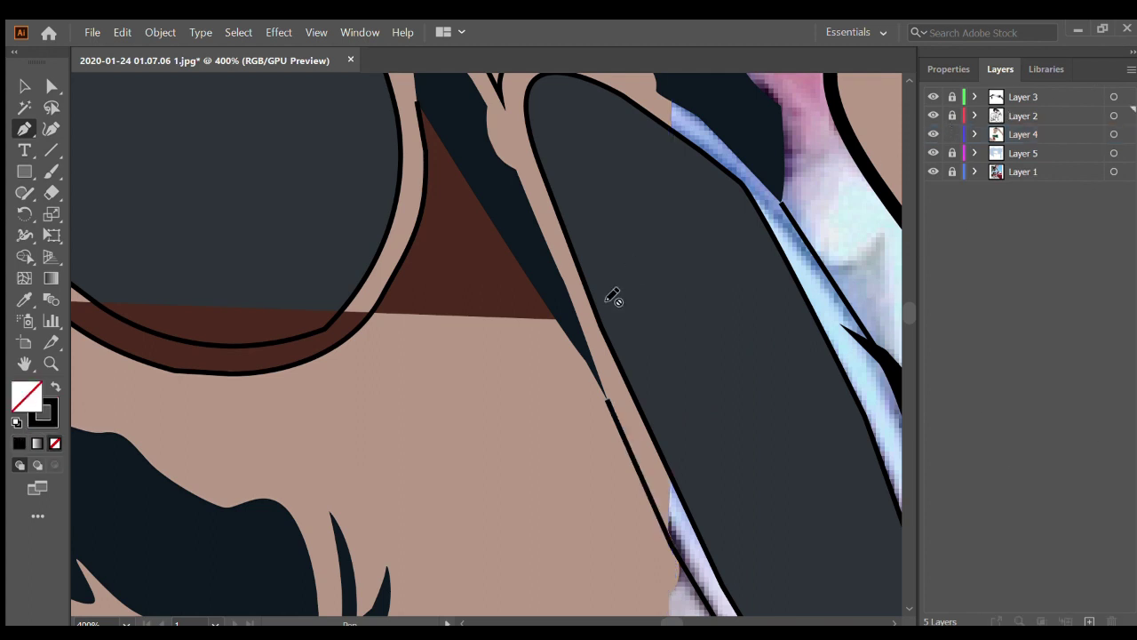
Sample the brown frame colour and start a new strip past the bridge
key(i)
click(423, 303)
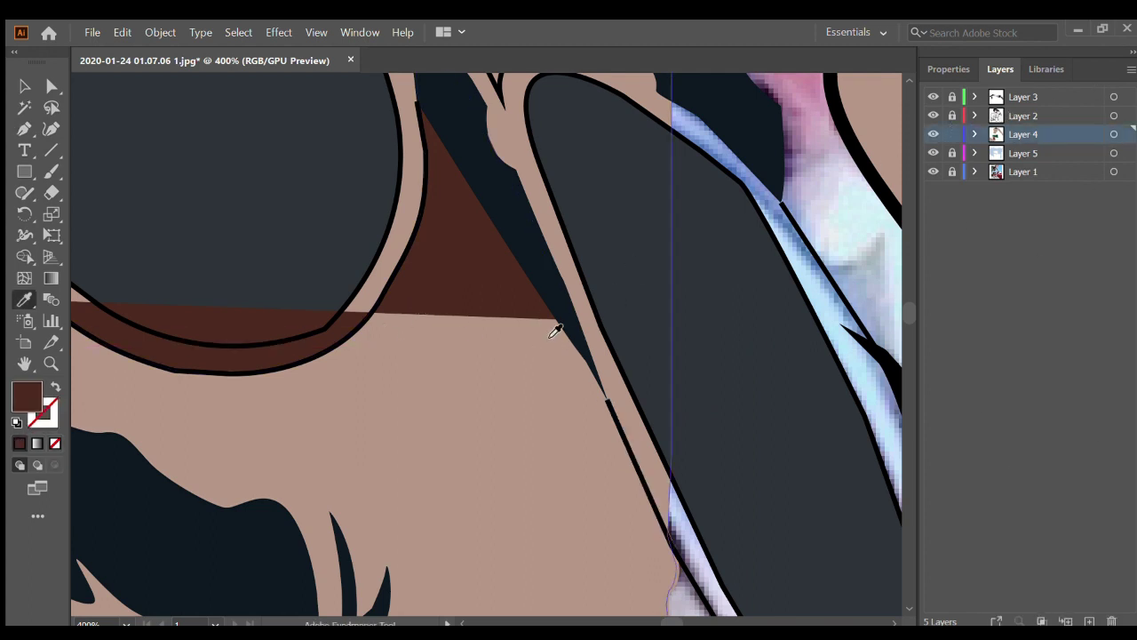
click(562, 322)
click(604, 395)
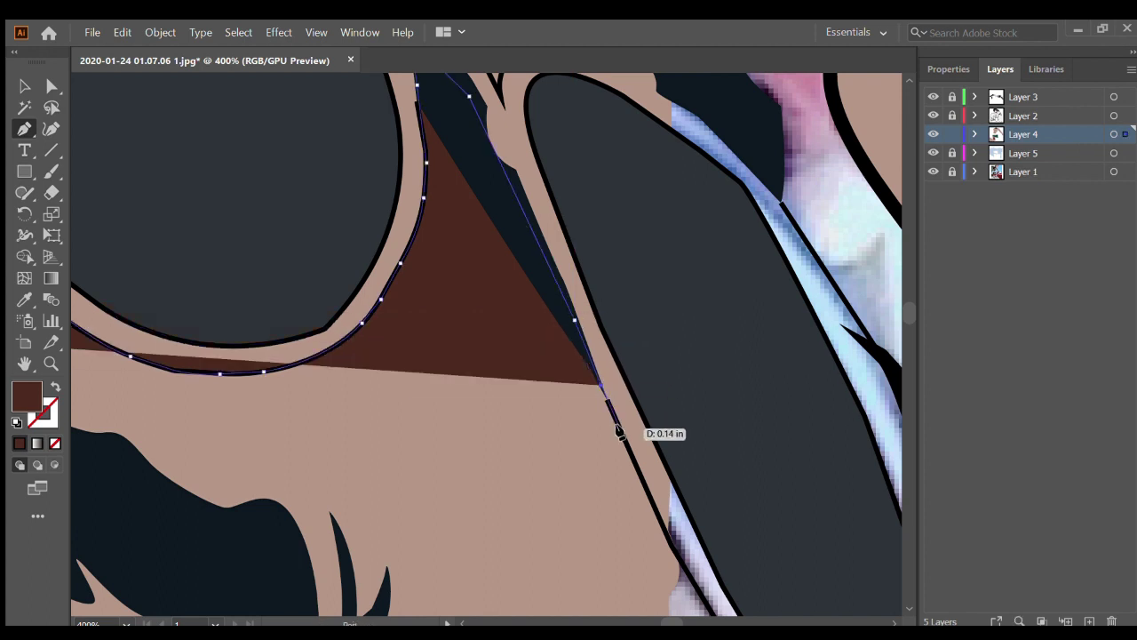
alt+scroll(617, 435, up, 3)
alt+scroll(617, 442, down, 3)
scroll(680, 526, up, 1)
ctrl+scroll(610, 515, right, 2)
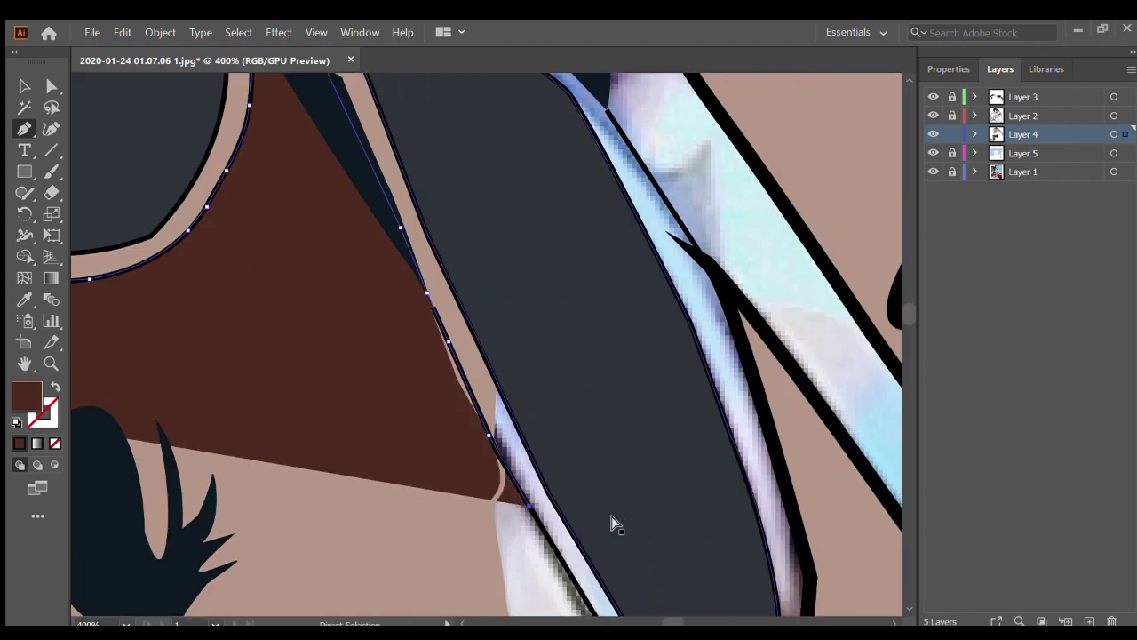
ctrl+scroll(610, 520, right, 1)
Extend the brown strip down the lens edge and back up its side
click(506, 530)
scroll(506, 529, down, 2)
click(579, 553)
click(591, 540)
click(534, 442)
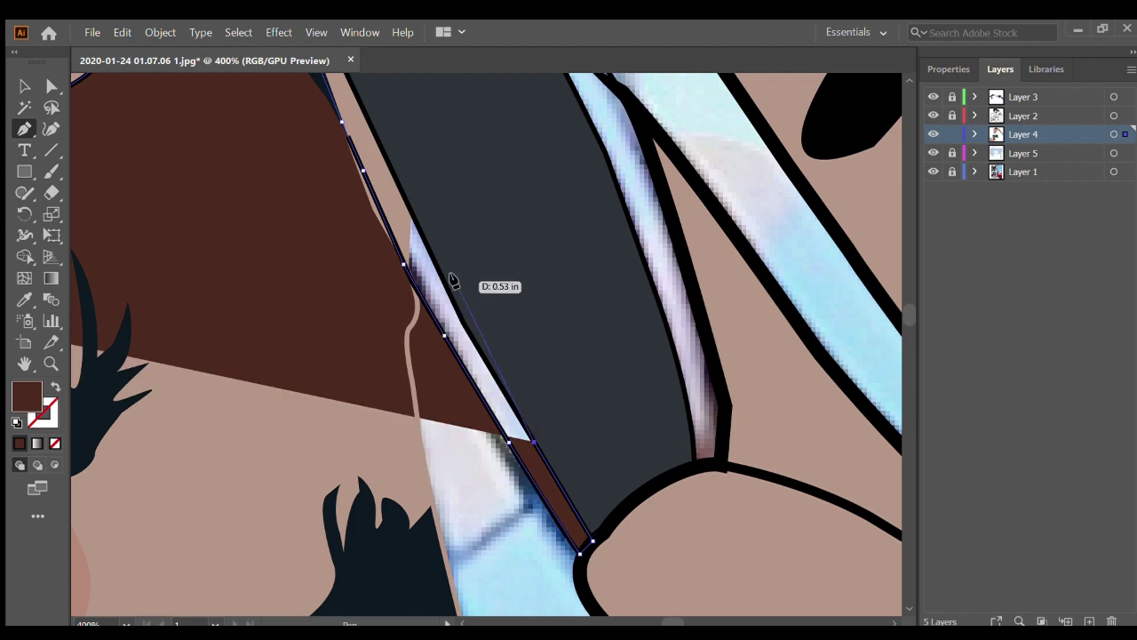
click(454, 310)
click(404, 192)
Carry the strip up the lens and add a curved anchor at its top
scroll(356, 119, up, 2)
click(334, 153)
scroll(330, 152, up, 2)
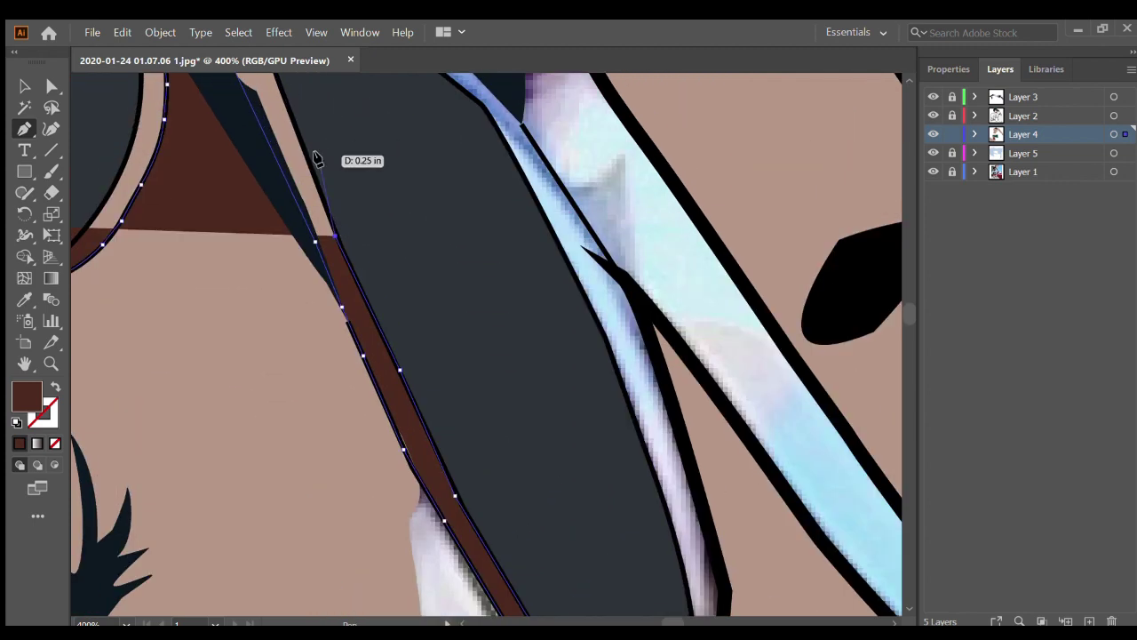
click(316, 158)
scroll(293, 169, up, 3)
alt+scroll(269, 132, up, 3)
scroll(401, 127, up, 2)
drag(414, 159, 660, 203)
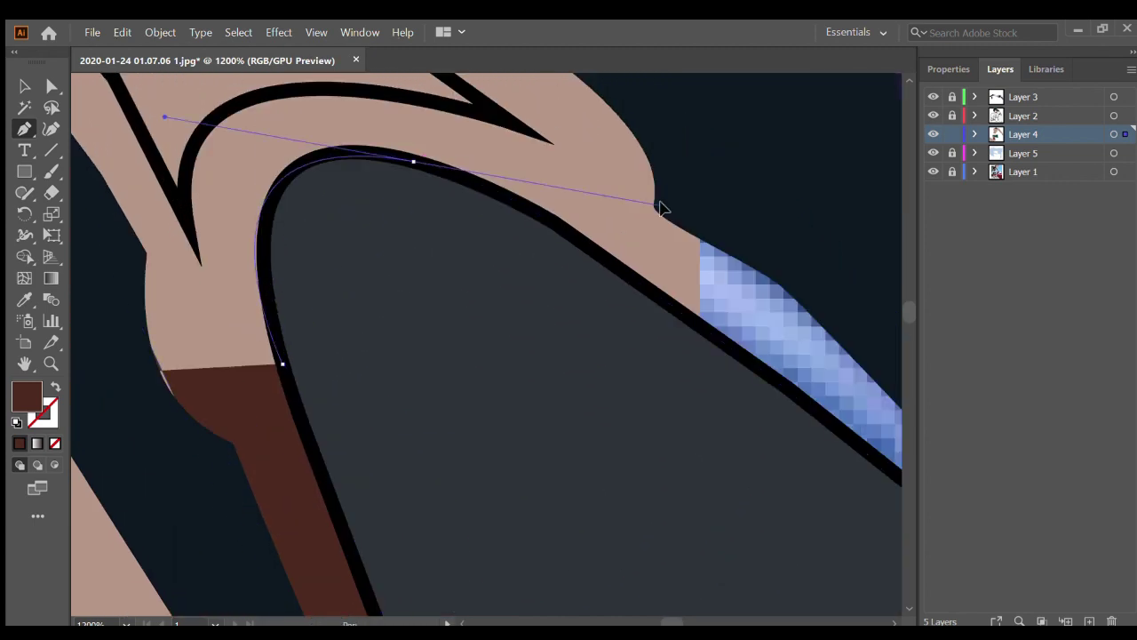
scroll(561, 347, right, 3)
scroll(559, 483, down, 3)
Add frame anchors down the lower right lens edge with a curved corner
scroll(634, 495, down, 3)
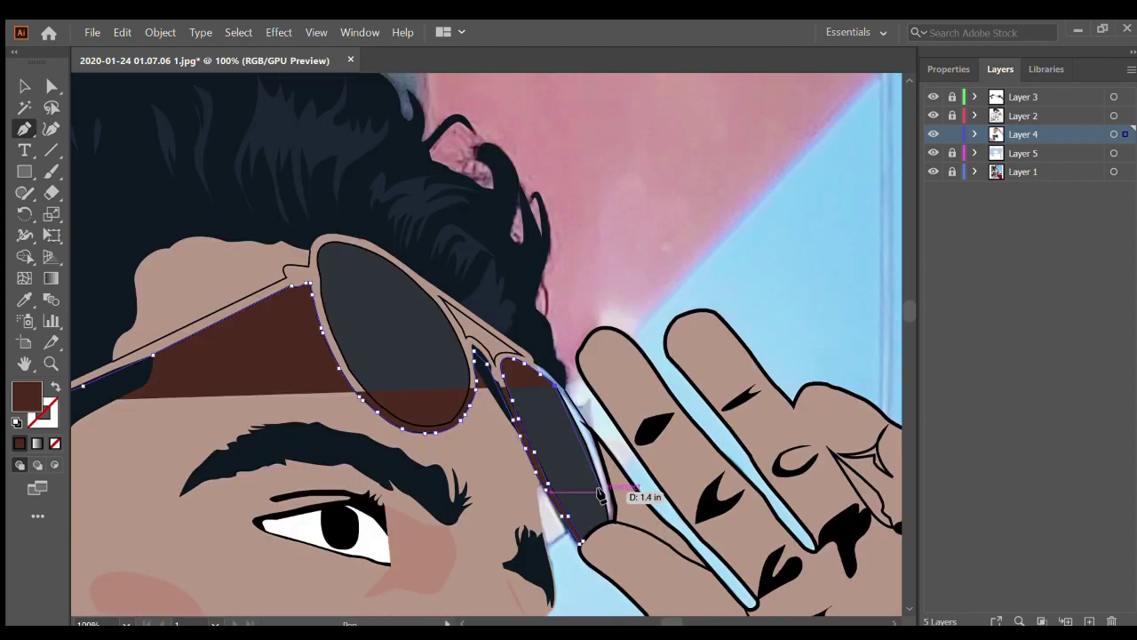
scroll(469, 327, up, 3)
click(465, 317)
alt+scroll(520, 487, down, 5)
scroll(547, 480, up, 2)
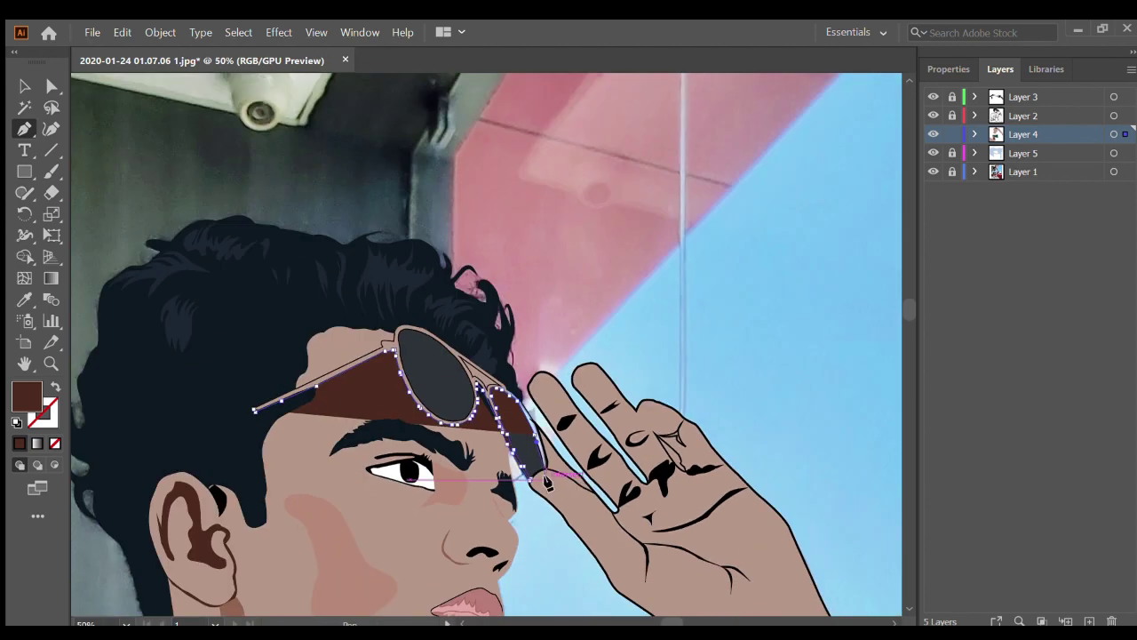
alt+scroll(545, 480, up, 4)
alt+scroll(546, 479, up, 2)
click(551, 433)
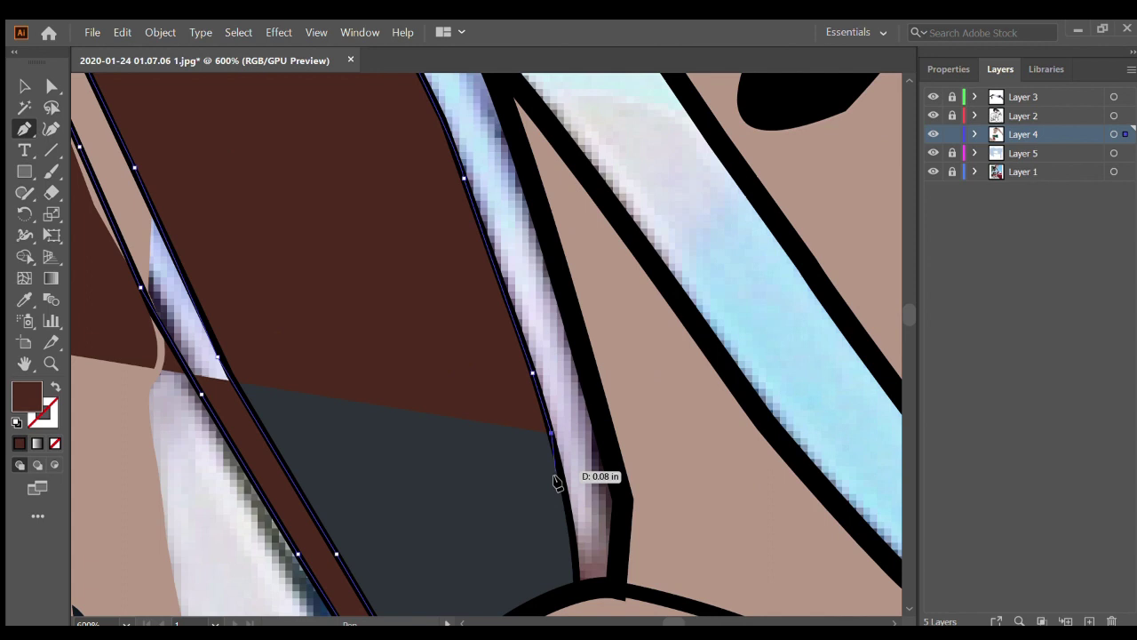
click(565, 504)
alt+scroll(622, 533, down, 3)
alt+scroll(613, 462, up, 4)
drag(573, 425, 534, 352)
Curve the frame over the top of the left lens and close the brown shape
scroll(534, 352, down, 5)
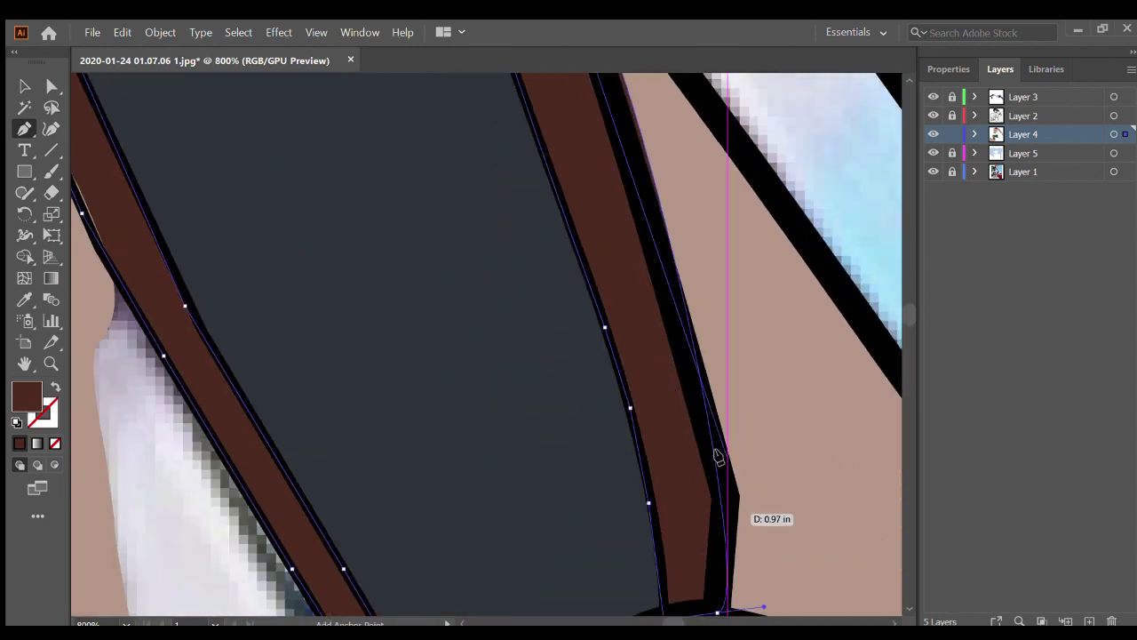
scroll(614, 314, up, 3)
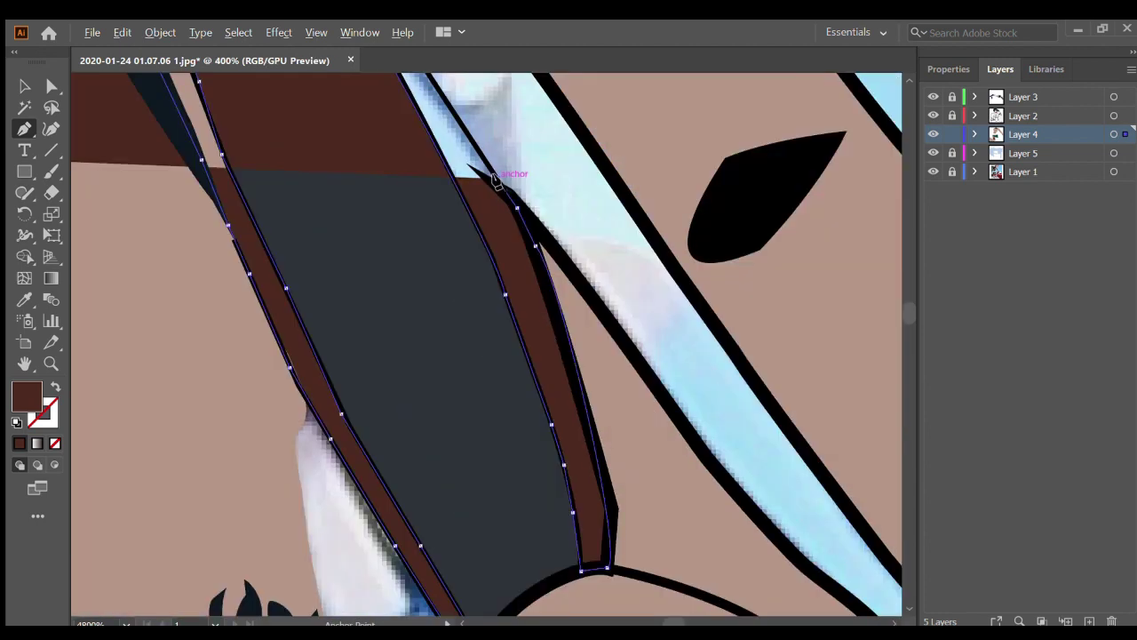
scroll(507, 172, up, 3)
alt+scroll(406, 200, down, 2)
alt+scroll(388, 152, down, 2)
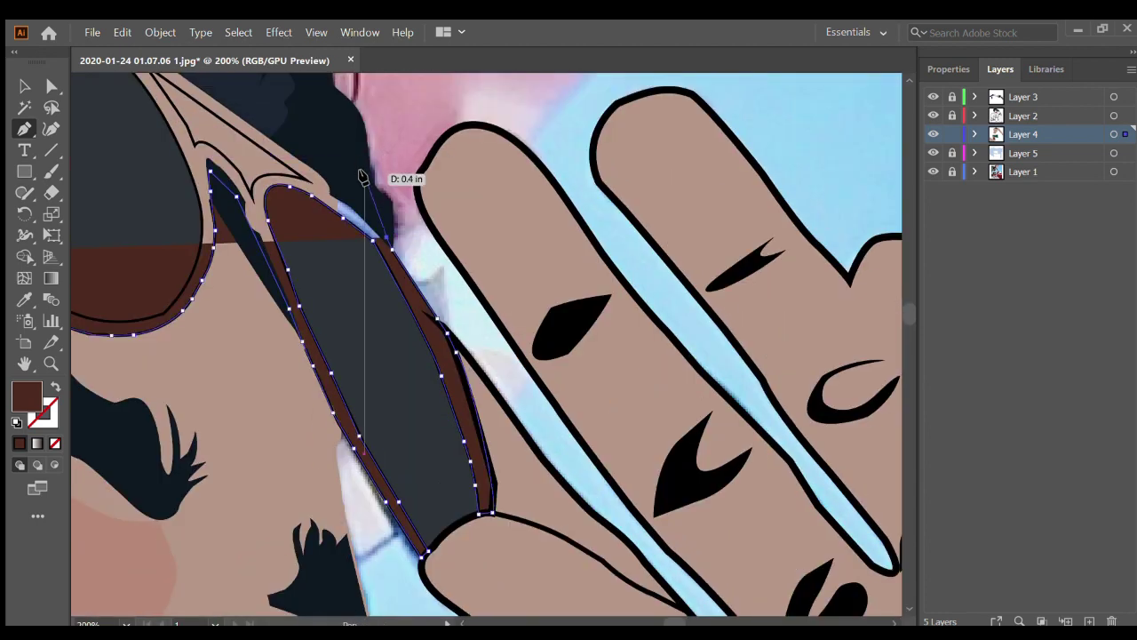
scroll(249, 89, up, 3)
scroll(240, 97, left, 3)
scroll(222, 102, up, 2)
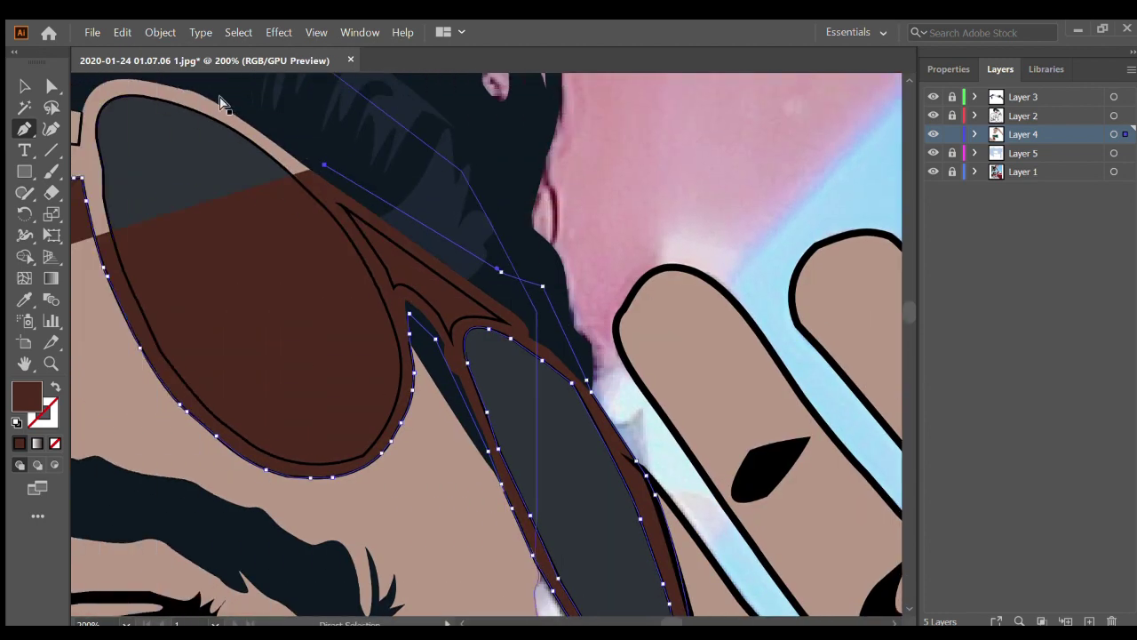
scroll(222, 102, up, 1)
scroll(247, 96, left, 3)
alt+scroll(222, 94, up, 1)
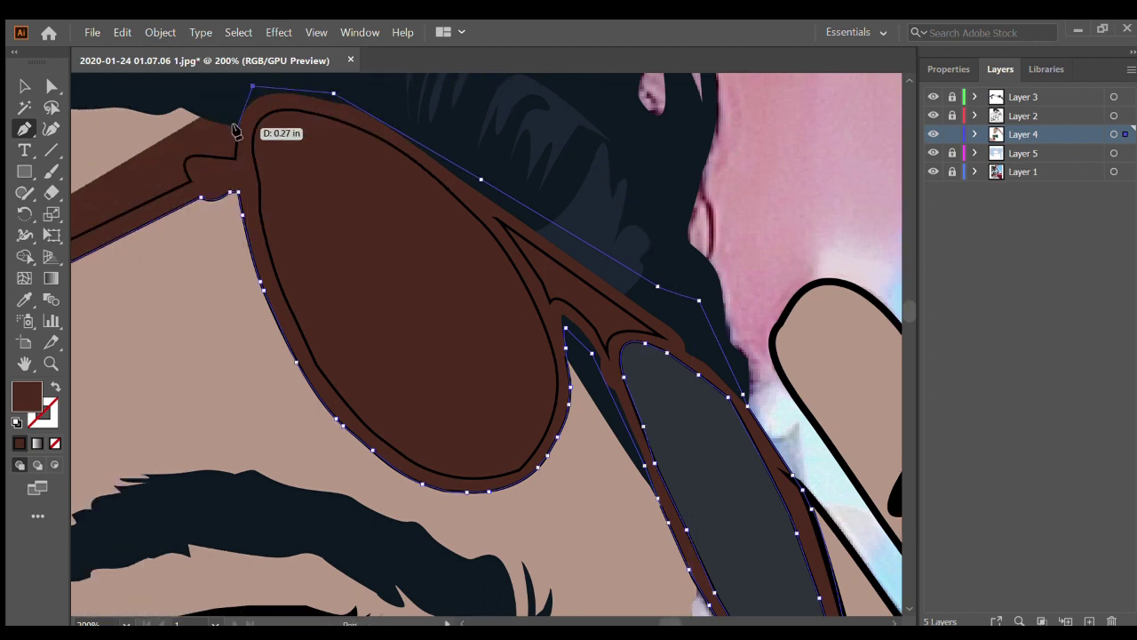
alt+scroll(233, 115, up, 4)
click(219, 305)
scroll(213, 310, left, 3)
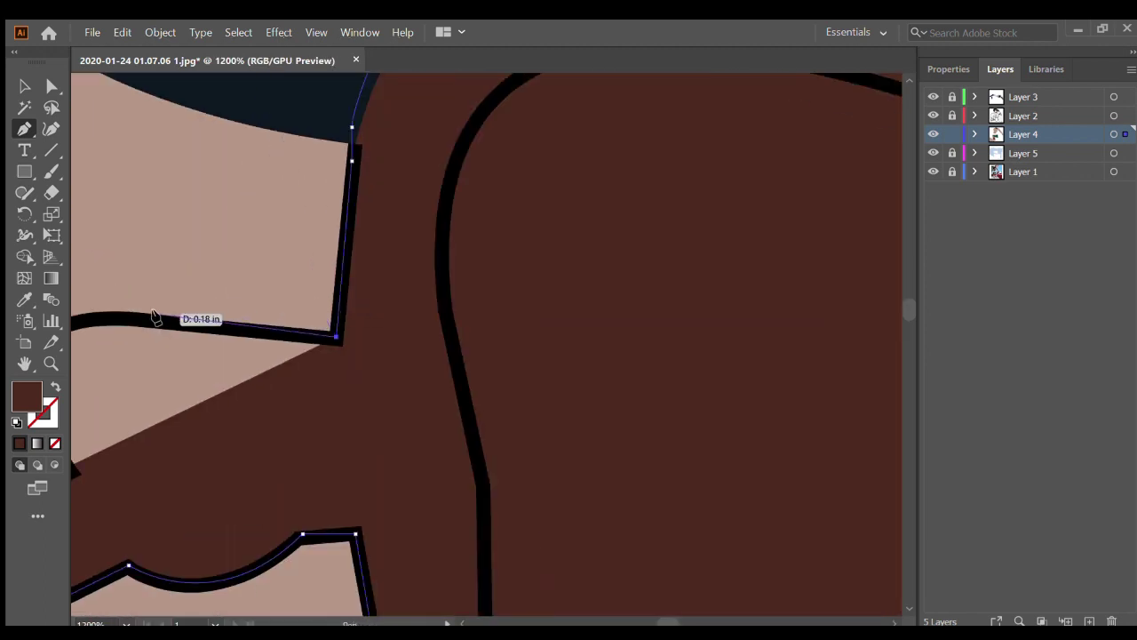
drag(152, 317, 115, 333)
scroll(152, 317, left, 5)
drag(192, 404, 236, 537)
alt+scroll(225, 476, down, 7)
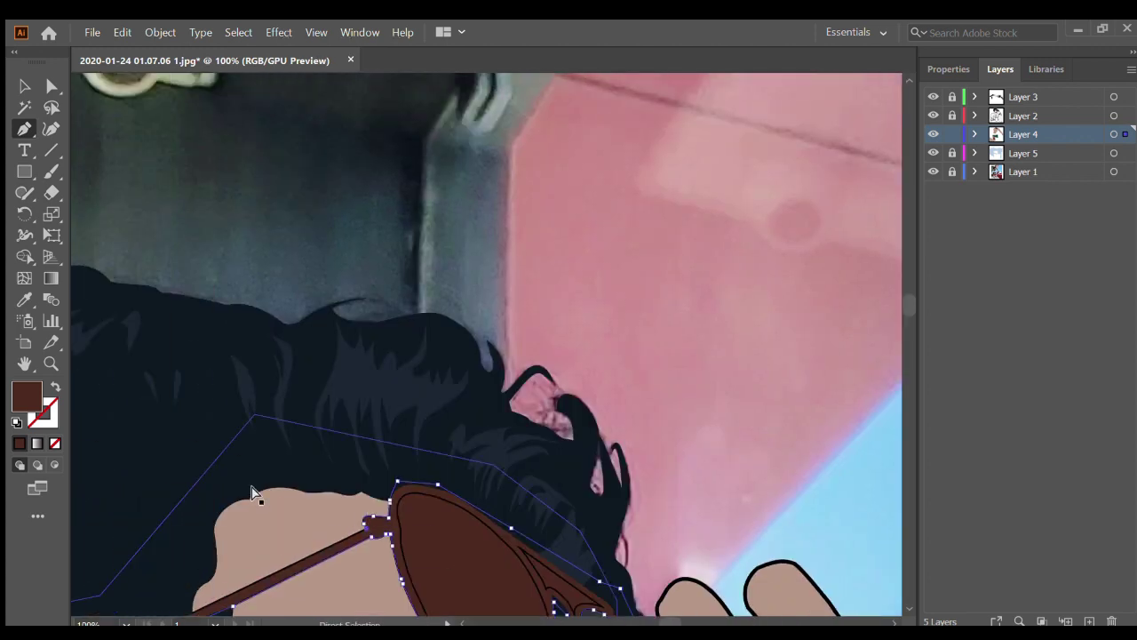
scroll(252, 487, down, 3)
ctrl+click(368, 373)
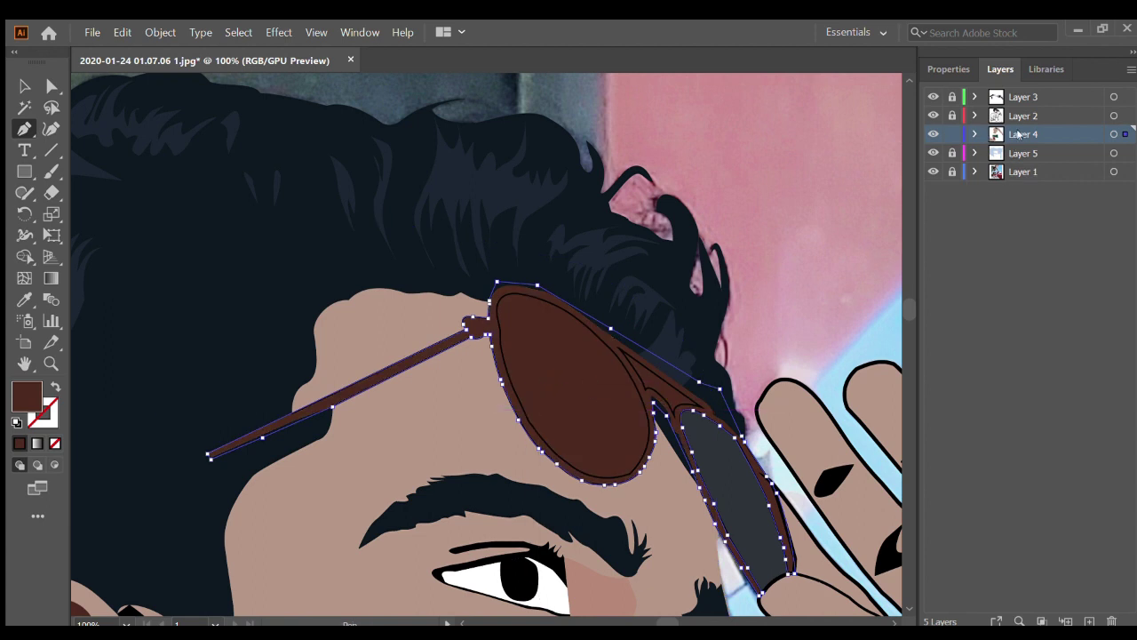
ctrl+click(533, 397)
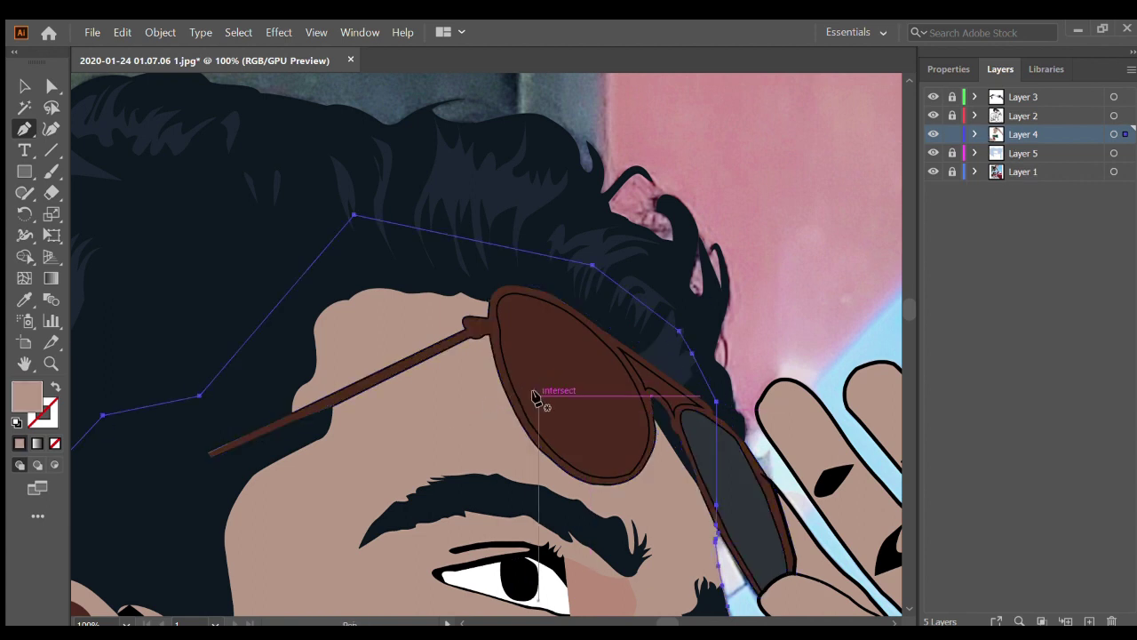
Lock Layer 4 and eyedrop the right lens's dark grey onto the left lens
click(955, 133)
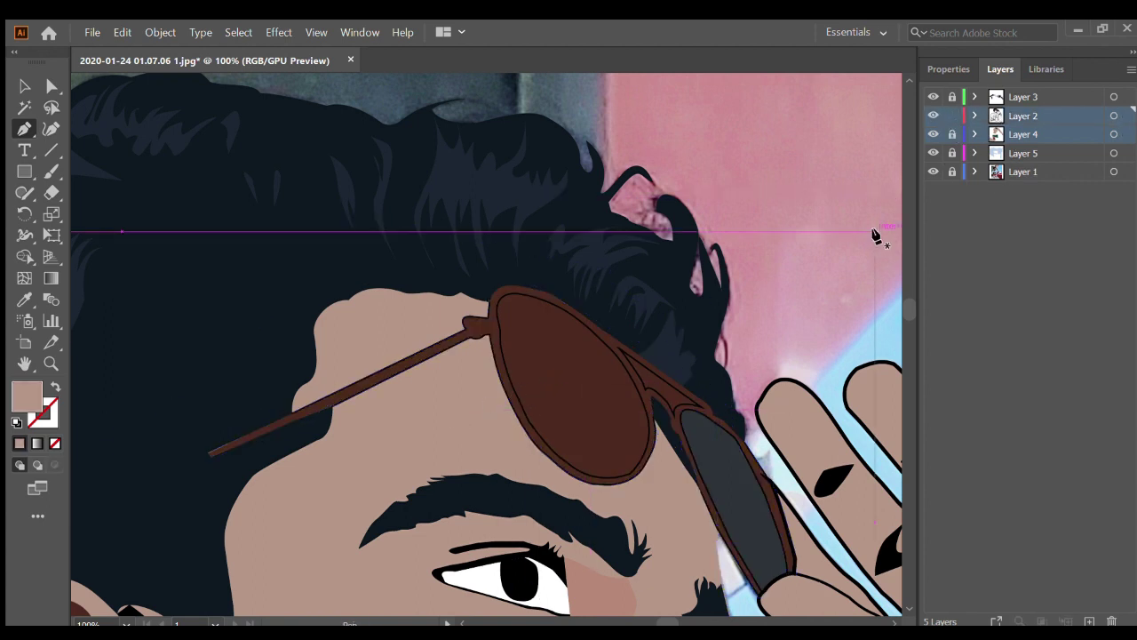
ctrl+click(515, 397)
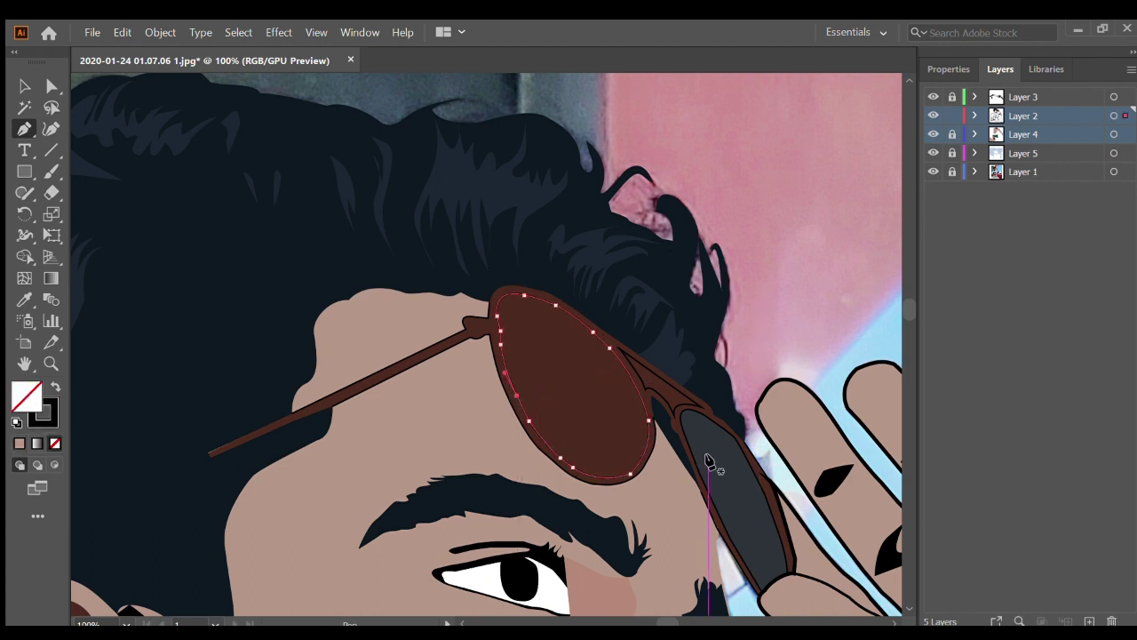
key(i)
click(710, 462)
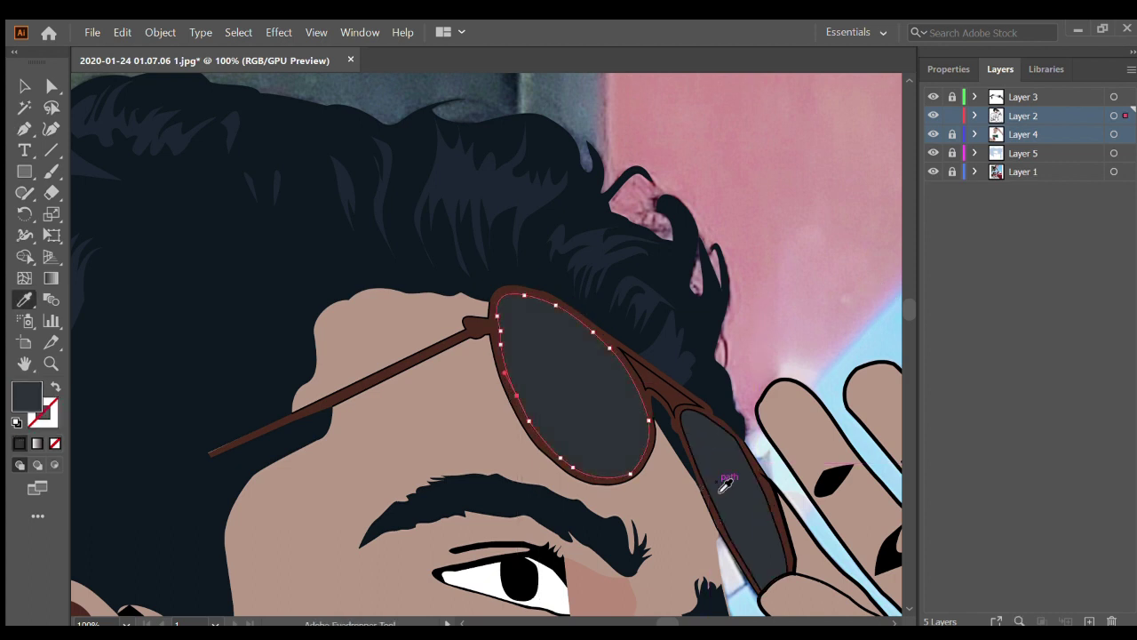
Check the recoloured left lens by toggling Layer 4, then unlock Layer 4
click(1026, 111)
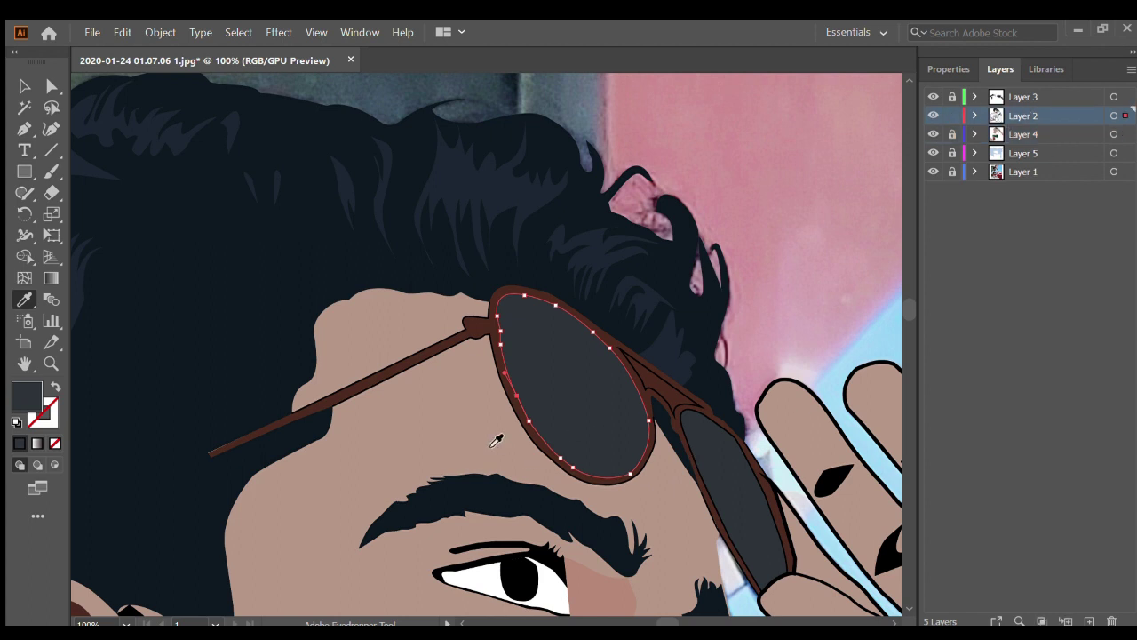
key(v)
key(ctrl+shift+a)
click(640, 409)
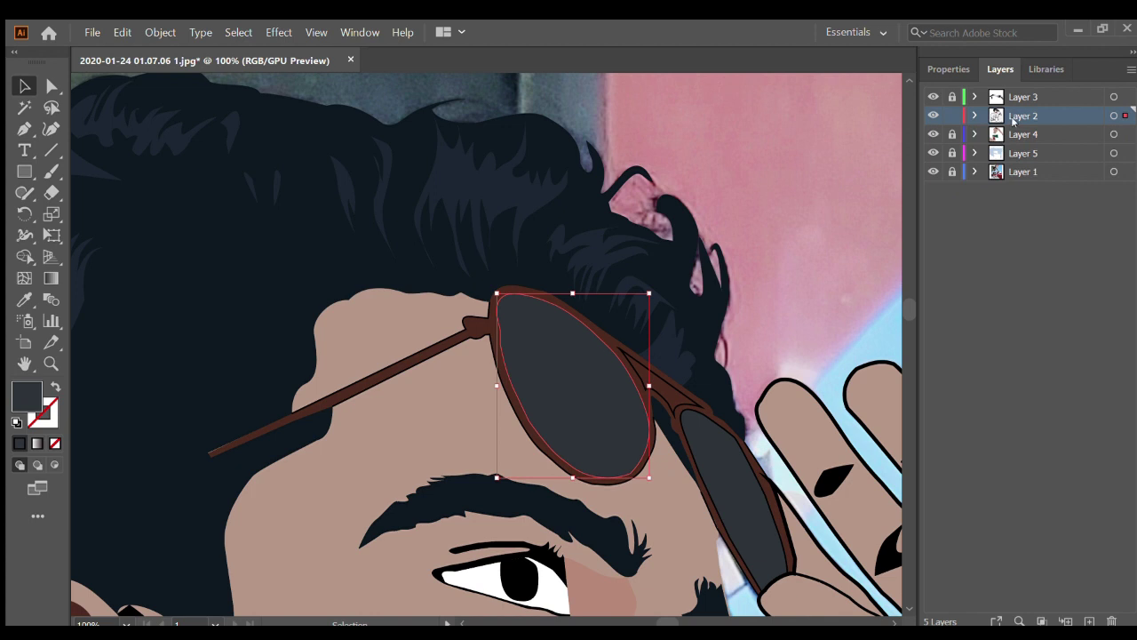
click(934, 134)
click(934, 134)
key(ctrl+shift+a)
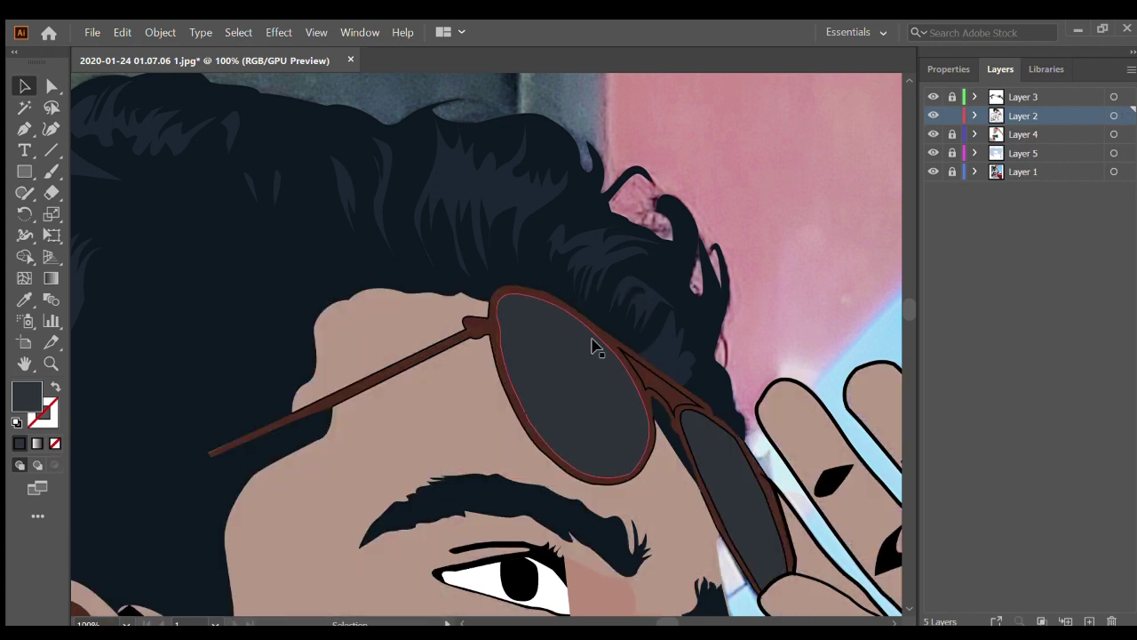
alt+click(952, 134)
scroll(727, 453, up, 3)
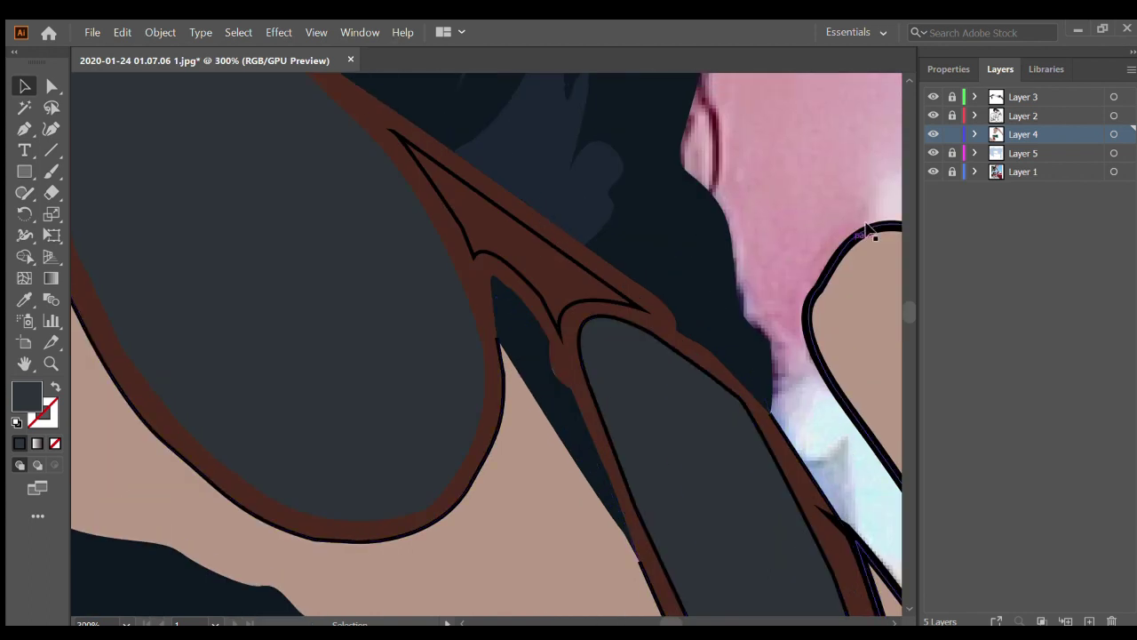
Compare the cartoon against the photo and in Outline view, ending with the photo layer hidden
key(ctrl+0)
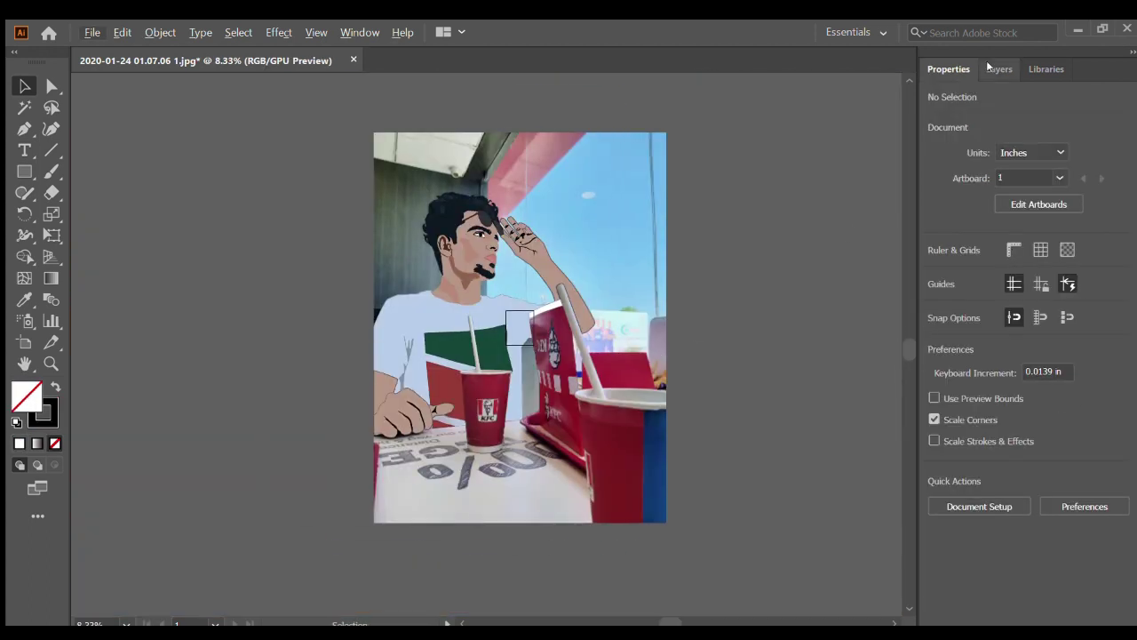
click(998, 69)
drag(933, 97, 933, 153)
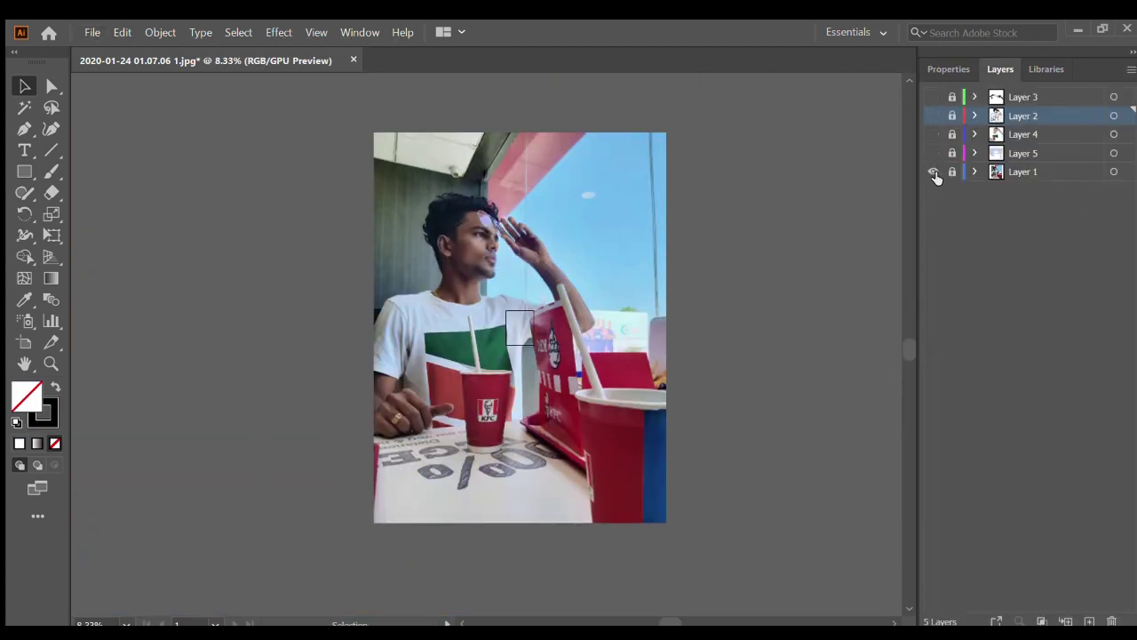
drag(933, 97, 933, 171)
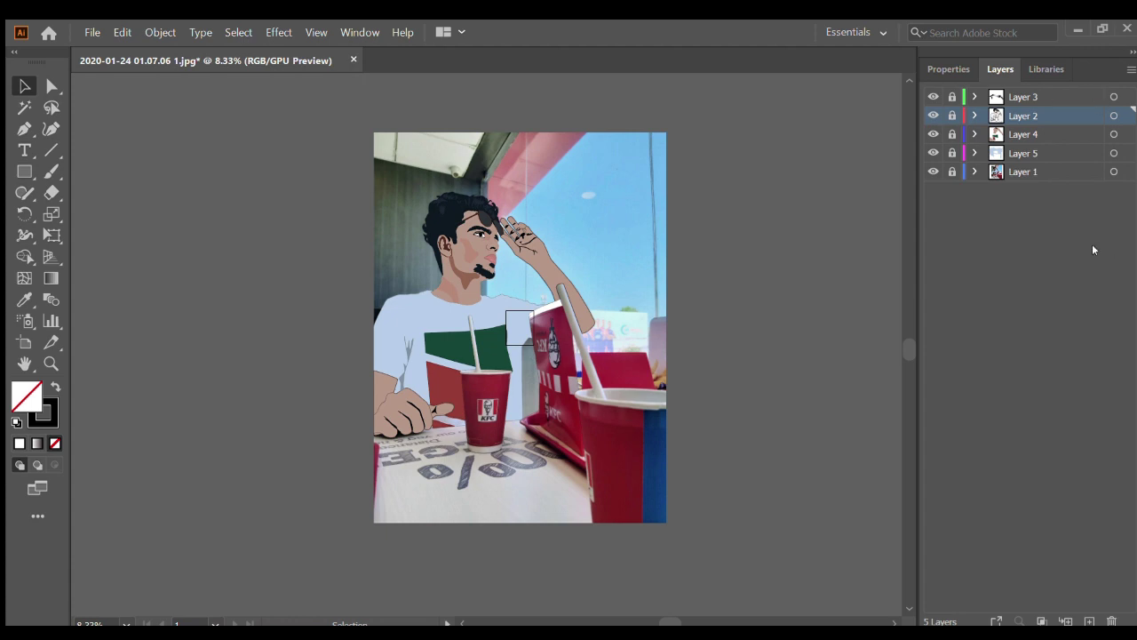
key(ctrl+y)
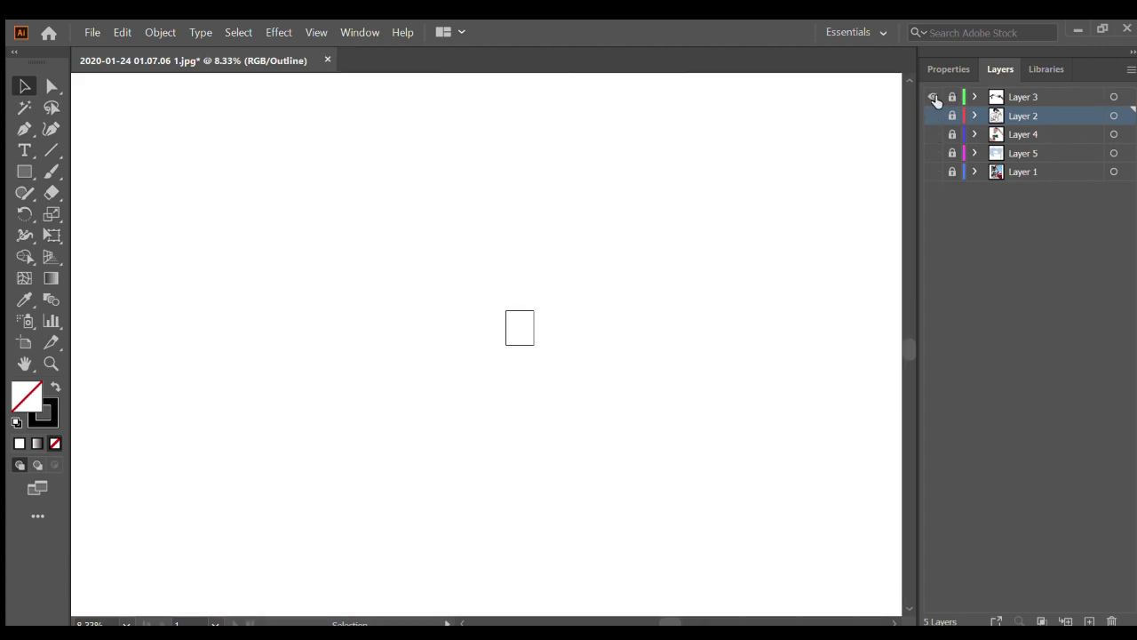
key(ctrl+y)
drag(935, 133, 929, 178)
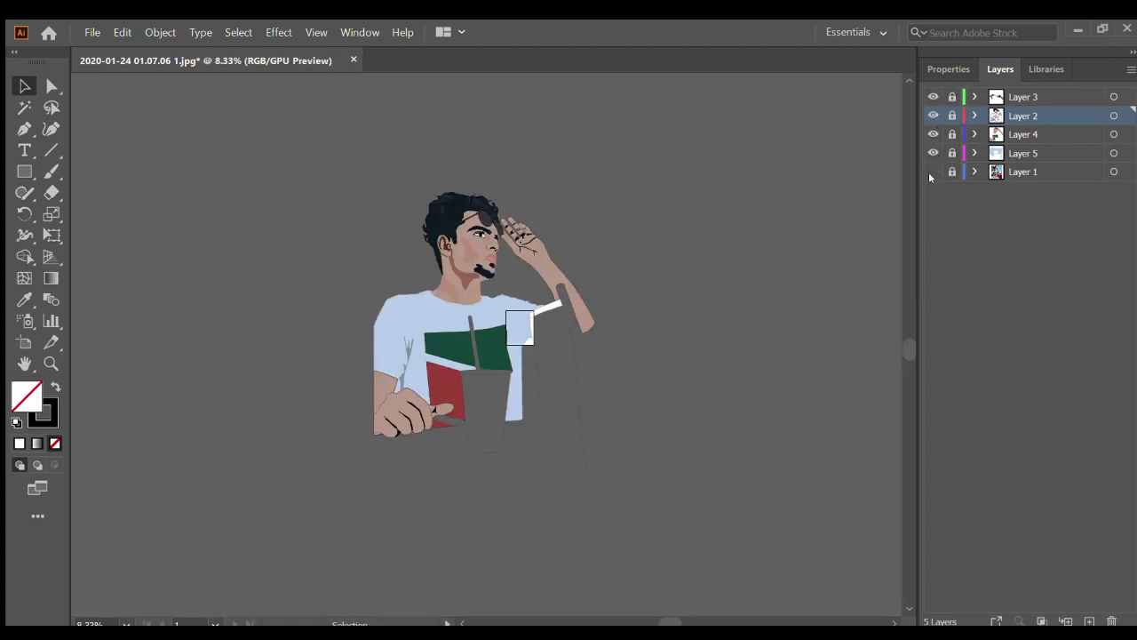